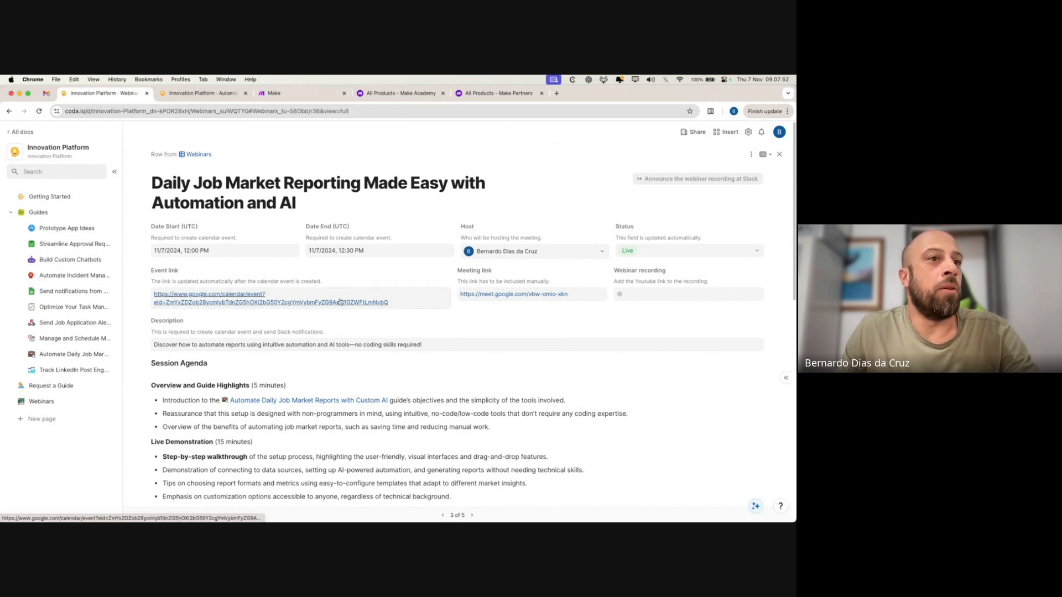
# - Switch to the Make organization dashboard and open the public Templates gallery
pyautogui.click(302, 92)
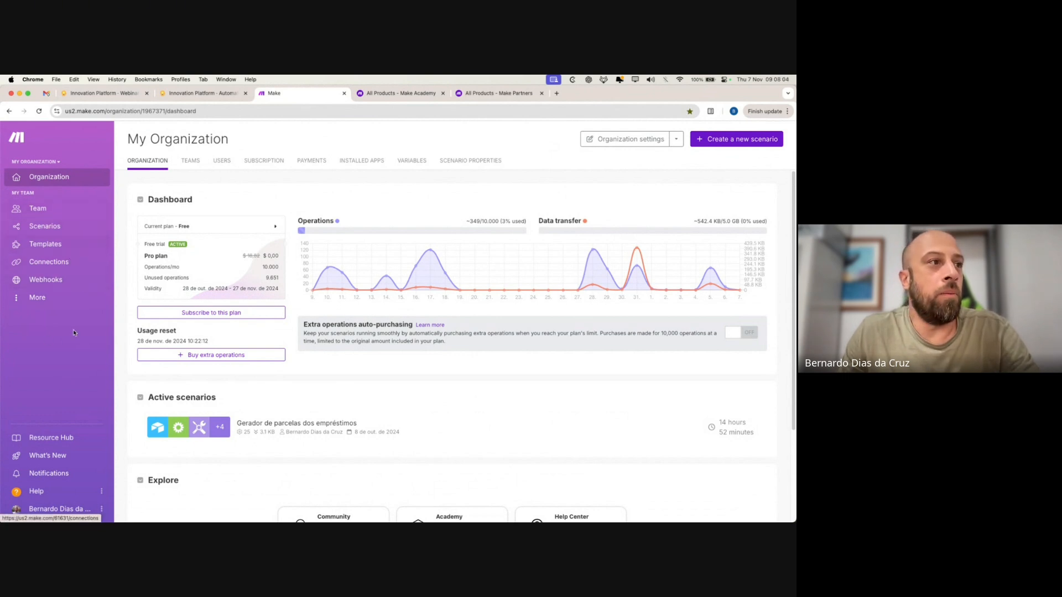
pyautogui.click(55, 247)
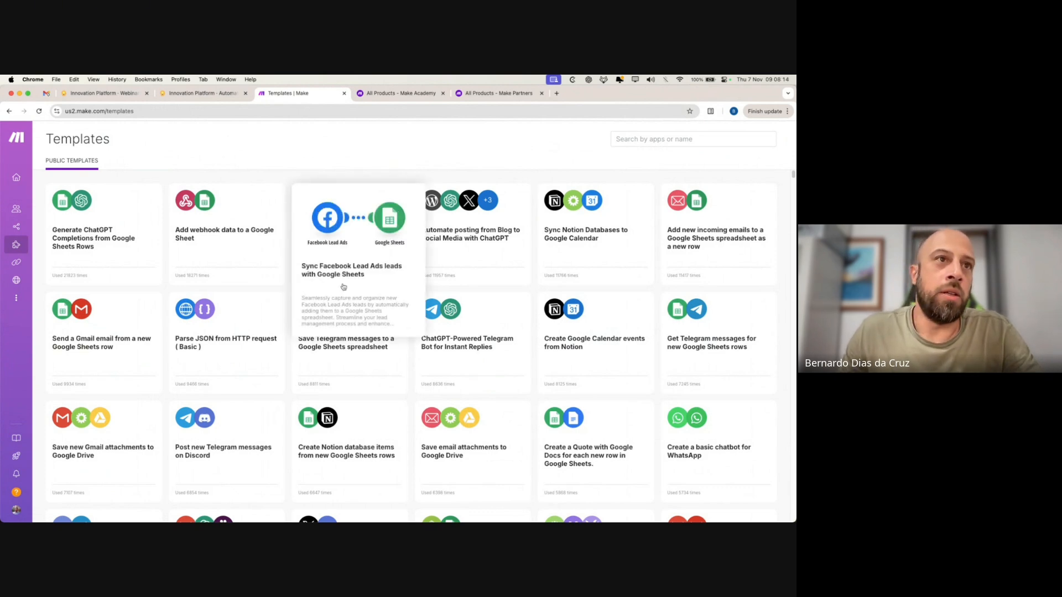
# - Search templates for 'linke', filter to LinkedIn, and browse the resulting LinkedIn templates
pyautogui.click(632, 140)
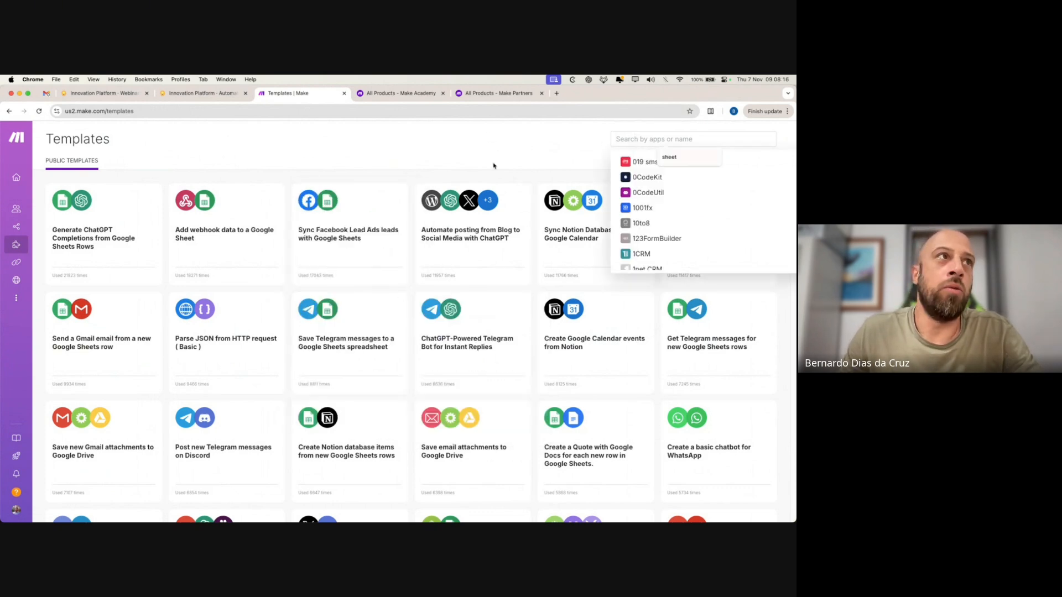
pyautogui.write('link')
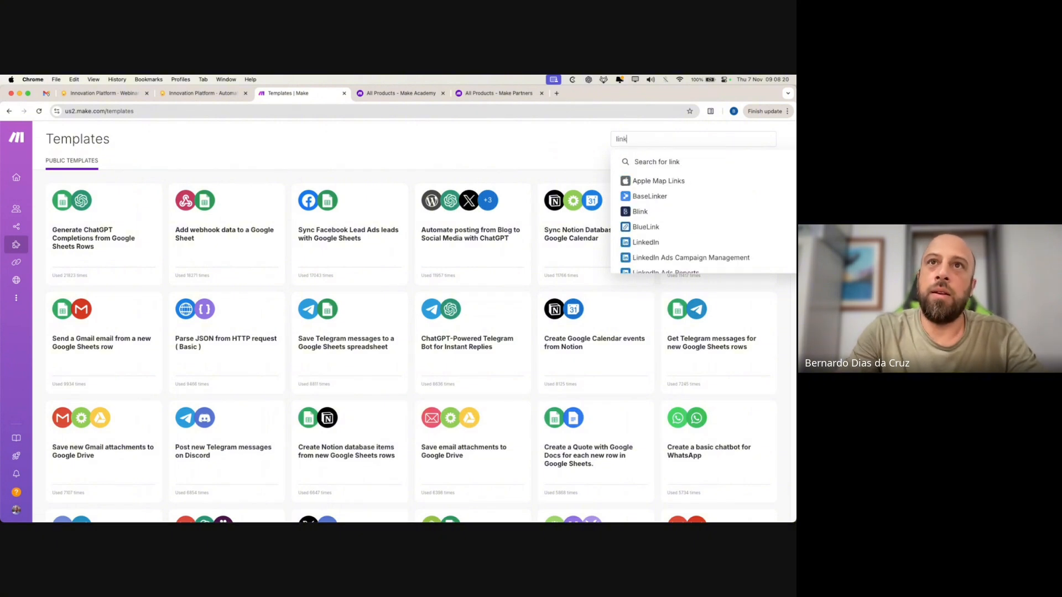
pyautogui.write('e')
pyautogui.click(676, 197)
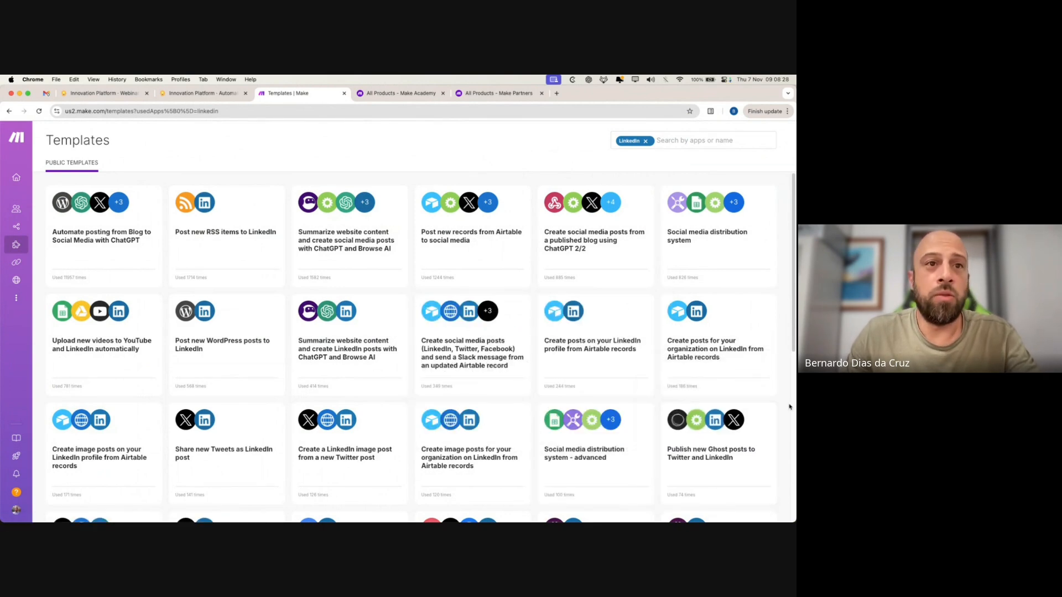
pyautogui.scroll(-3, 790, 407)
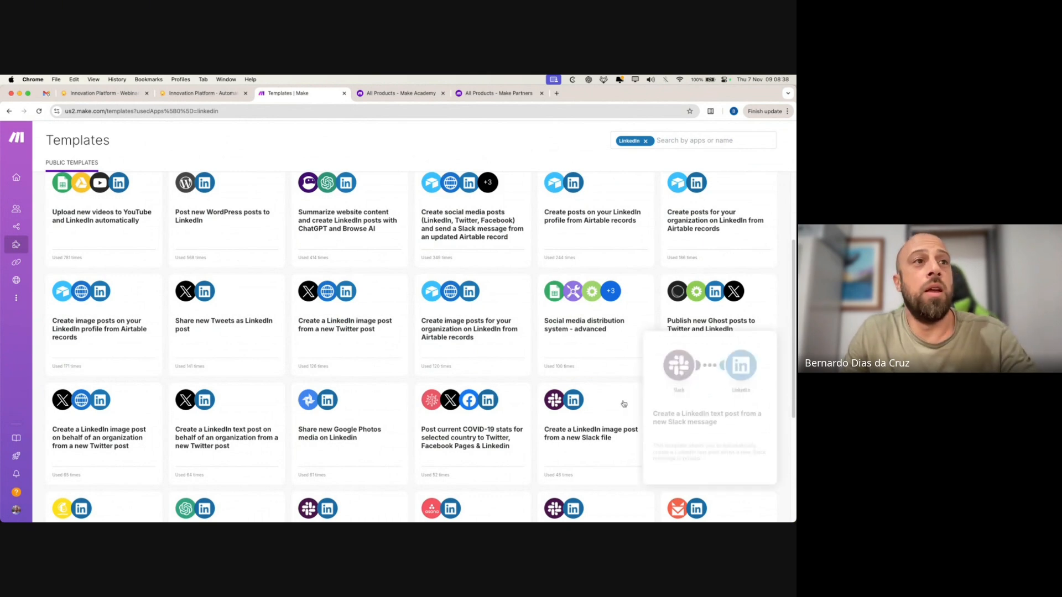
pyautogui.moveTo(691, 377)
pyautogui.scroll(-4, 553, 387)
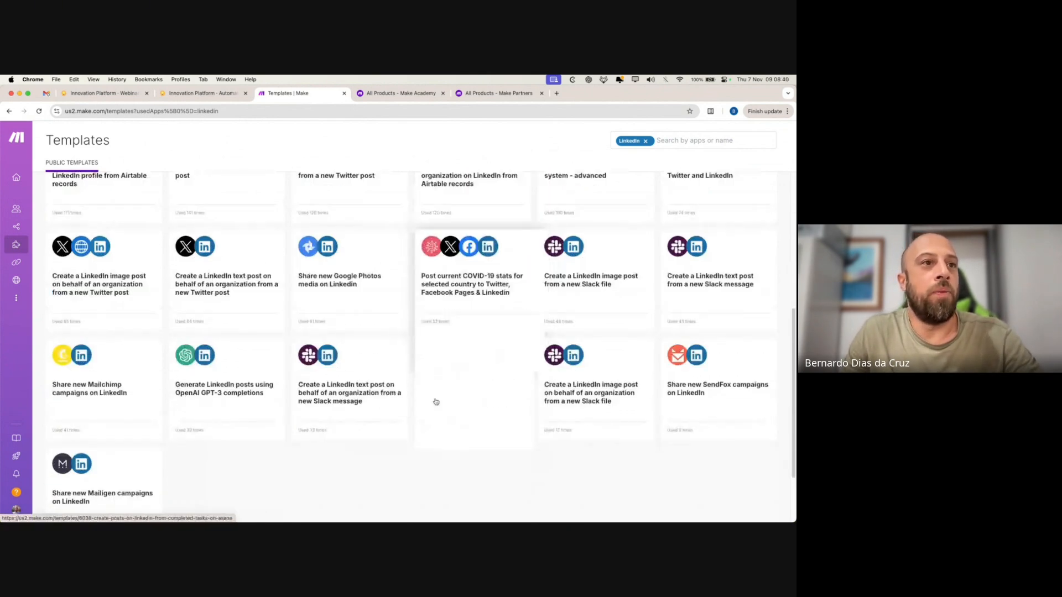
pyautogui.scroll(6, 362, 464)
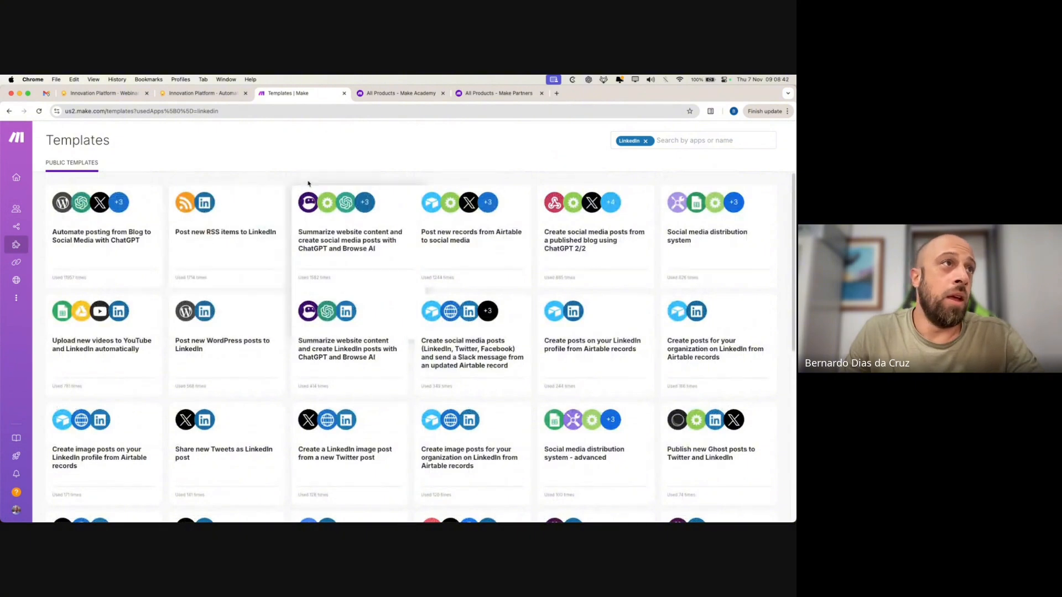
# - Browse the All scenarios list, then switch to the Make Academy courses page
pyautogui.moveTo(31, 180)
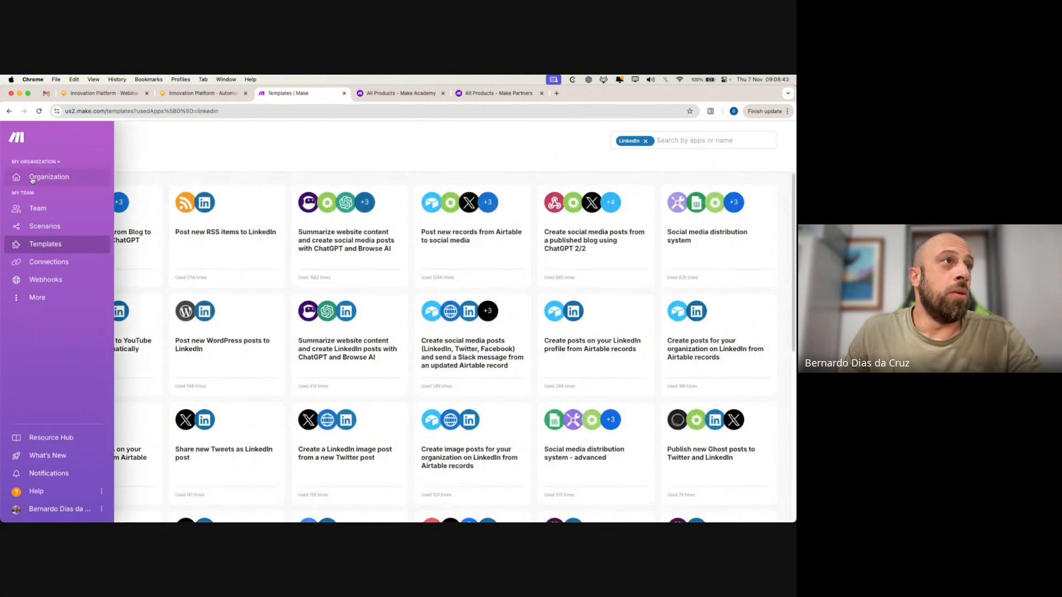
pyautogui.click(44, 227)
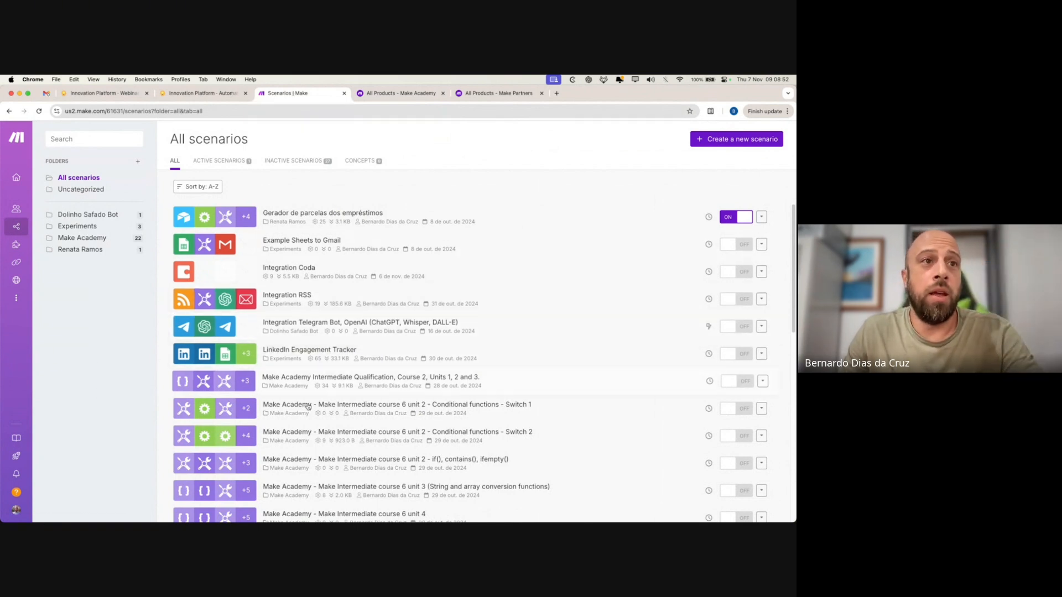
pyautogui.scroll(-2, 332, 249)
pyautogui.click(407, 94)
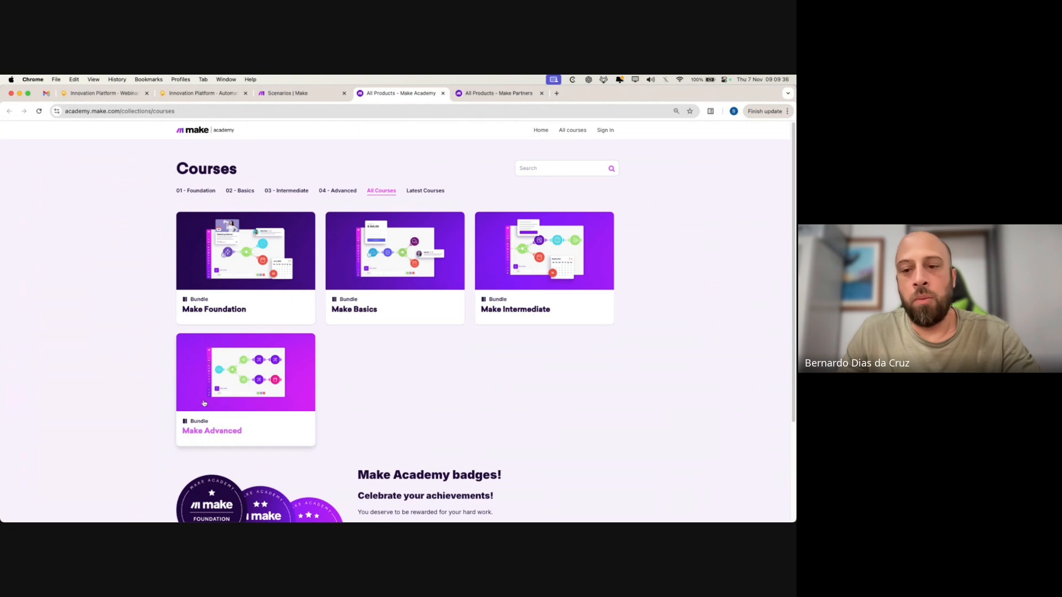
# - Close the Make Academy courses and Make Partners training tabs
pyautogui.click(443, 93)
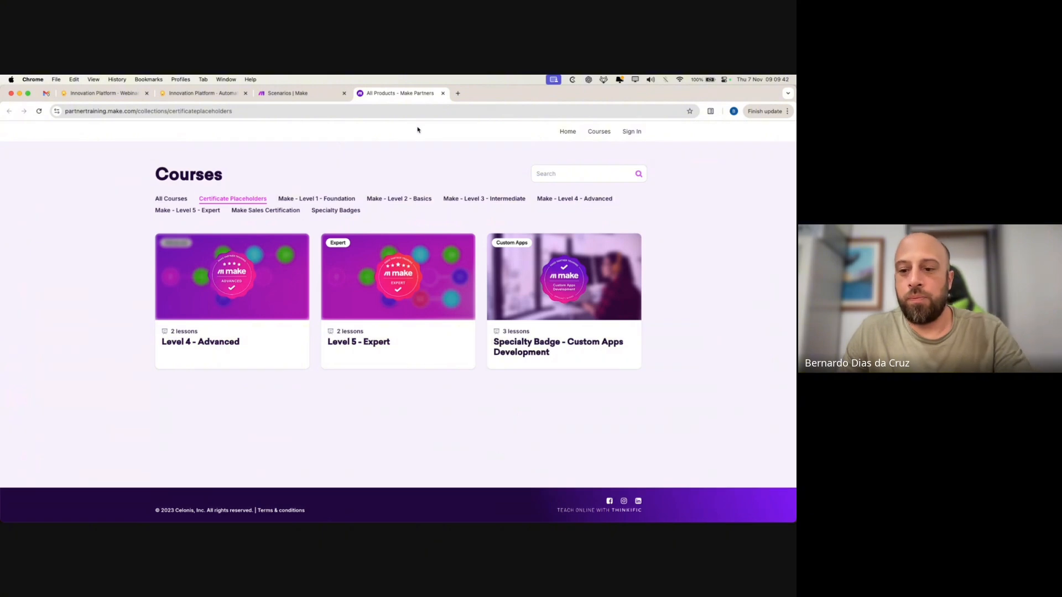
pyautogui.click(443, 93)
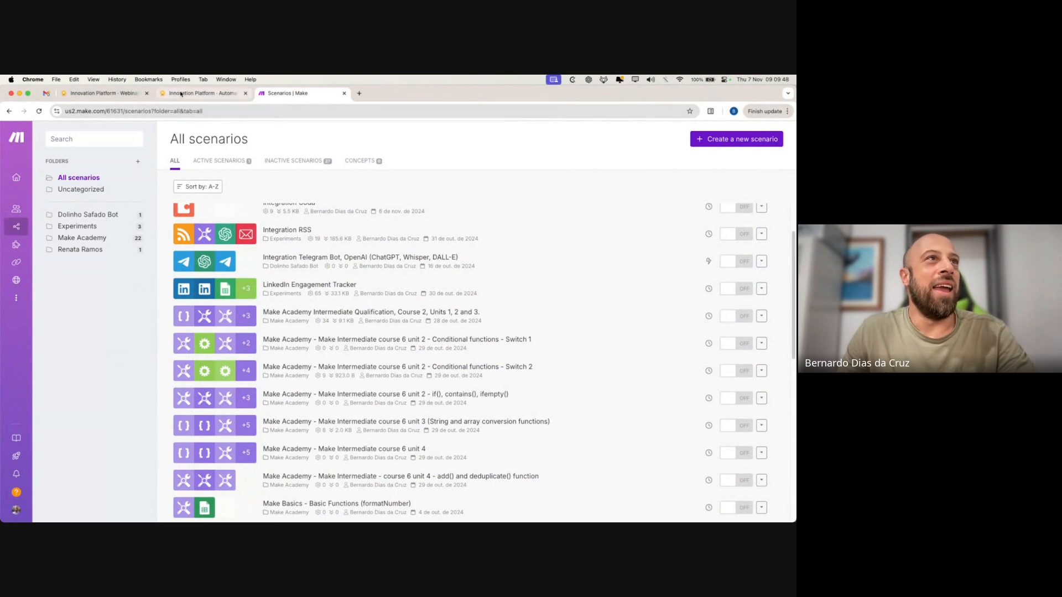
# - Scroll through All scenarios, then filter to the Experiments folder's three scenarios
pyautogui.scroll(-5, 354, 398)
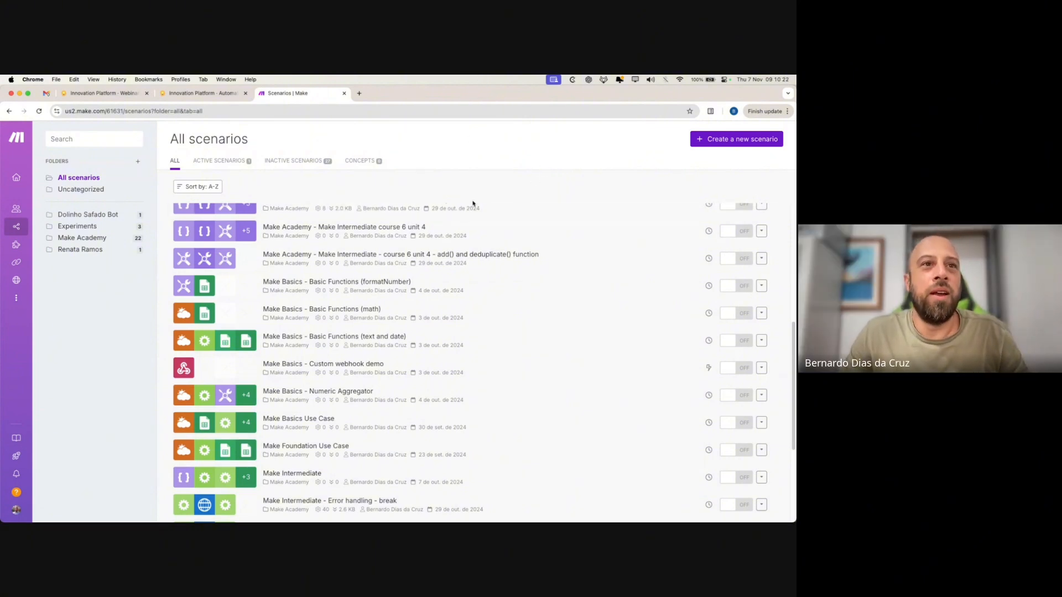
pyautogui.scroll(-1, 496, 290)
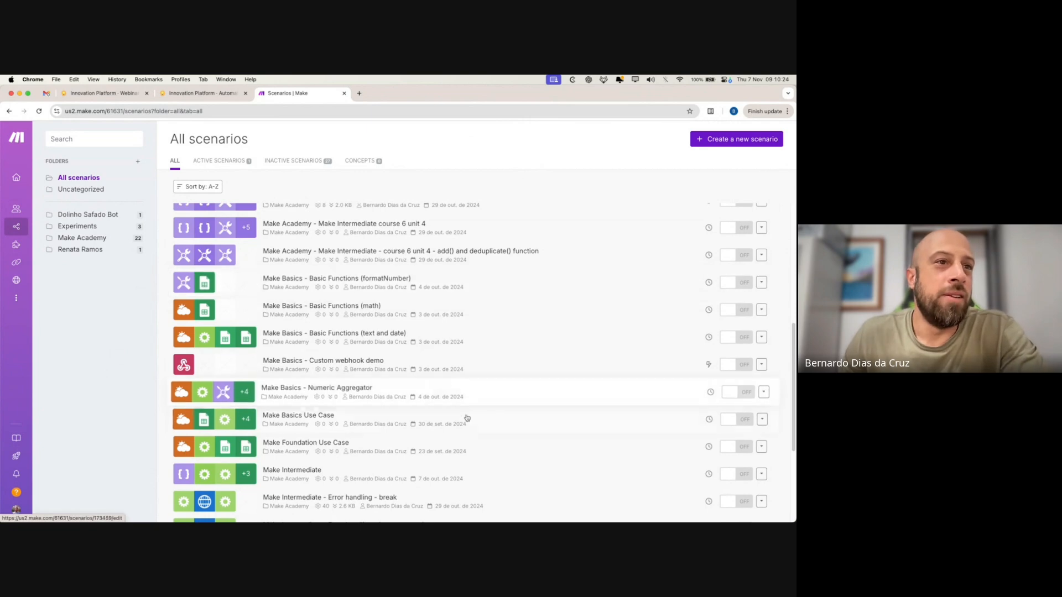
pyautogui.scroll(-5, 387, 442)
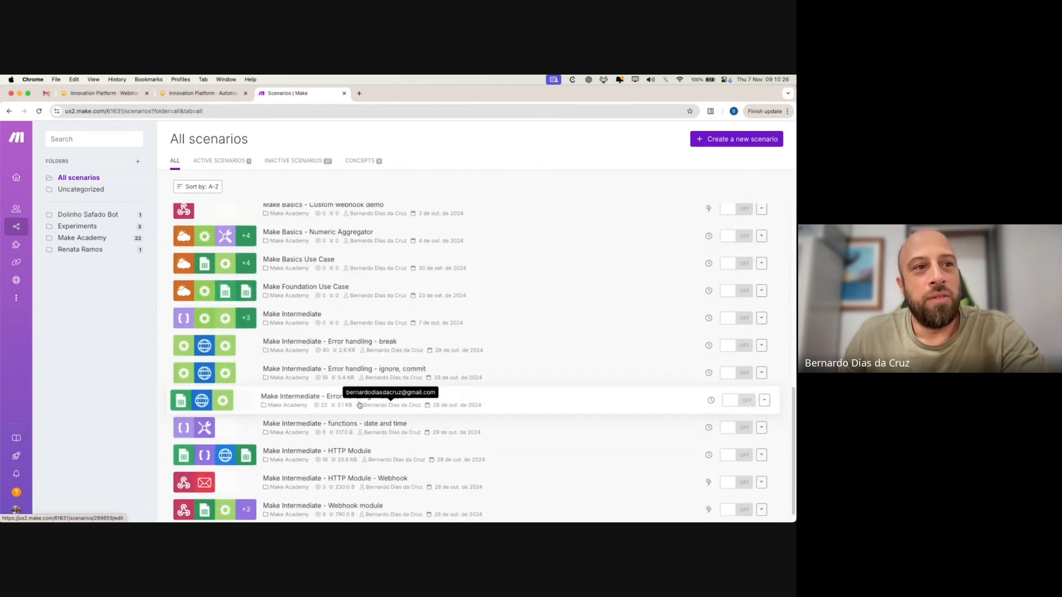
pyautogui.scroll(10, 415, 354)
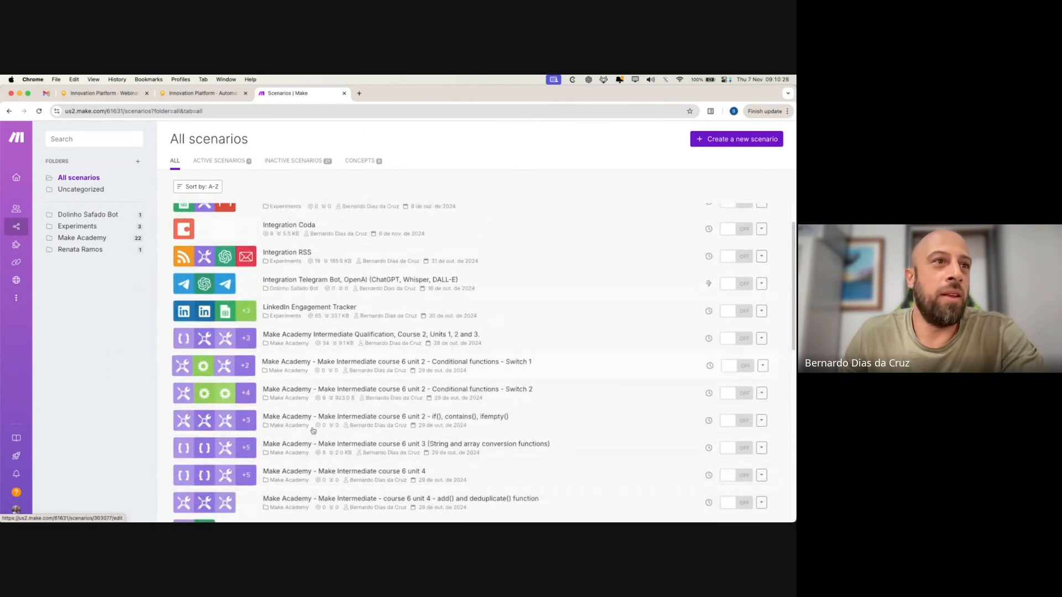
pyautogui.scroll(2, 387, 426)
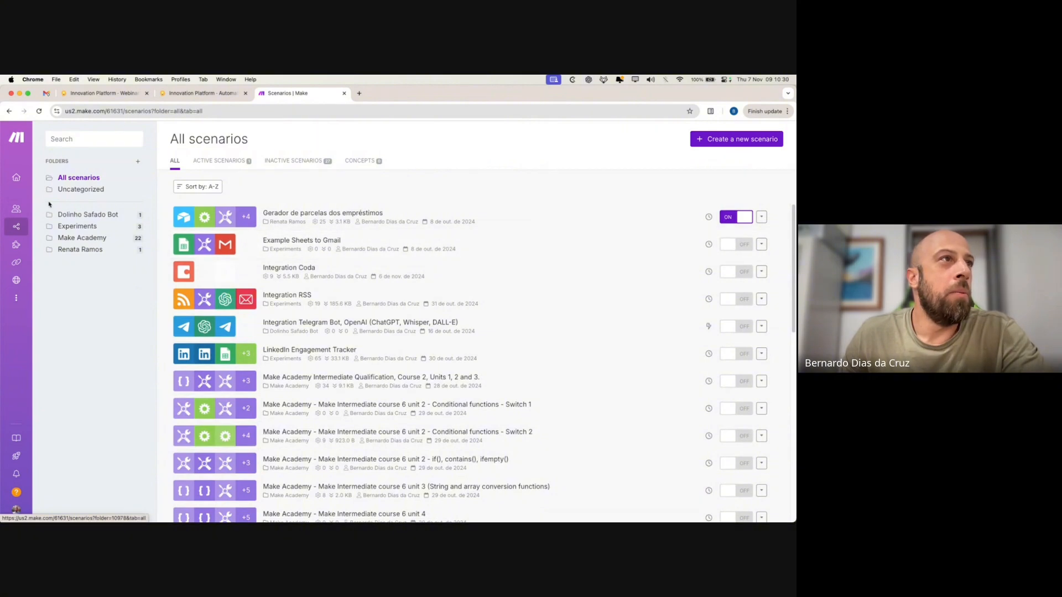
pyautogui.click(88, 227)
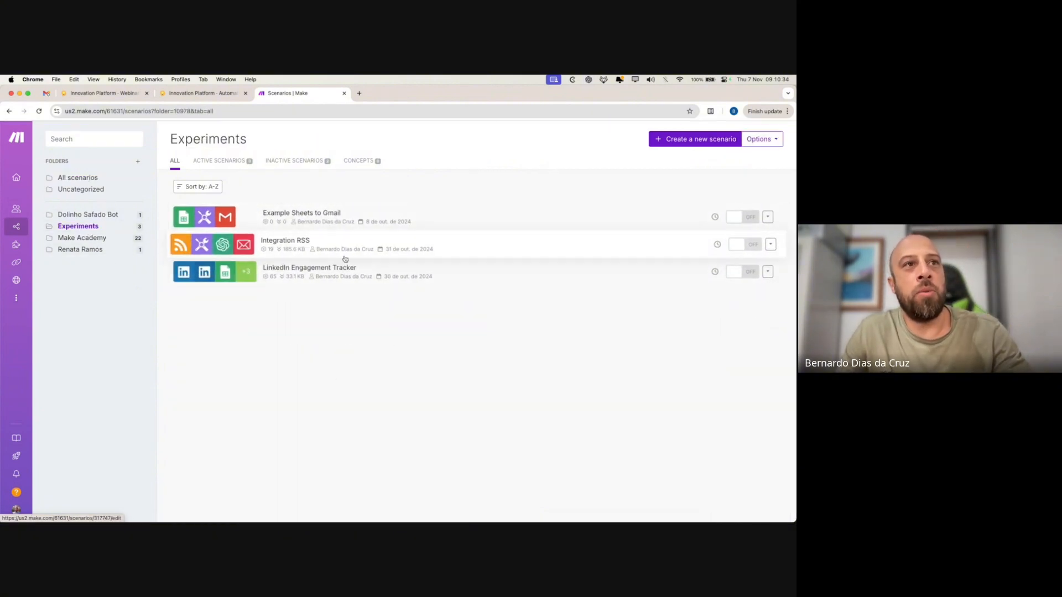
# - View the Integration RSS scenario, start a new blank scenario, and return to the Coda webinar
pyautogui.click(453, 242)
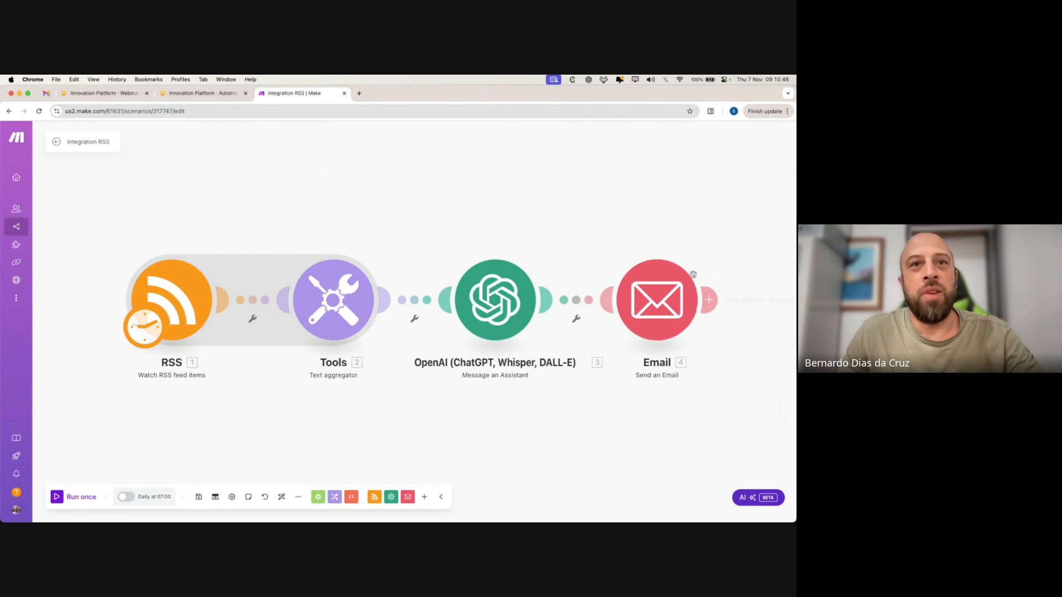
pyautogui.click(55, 143)
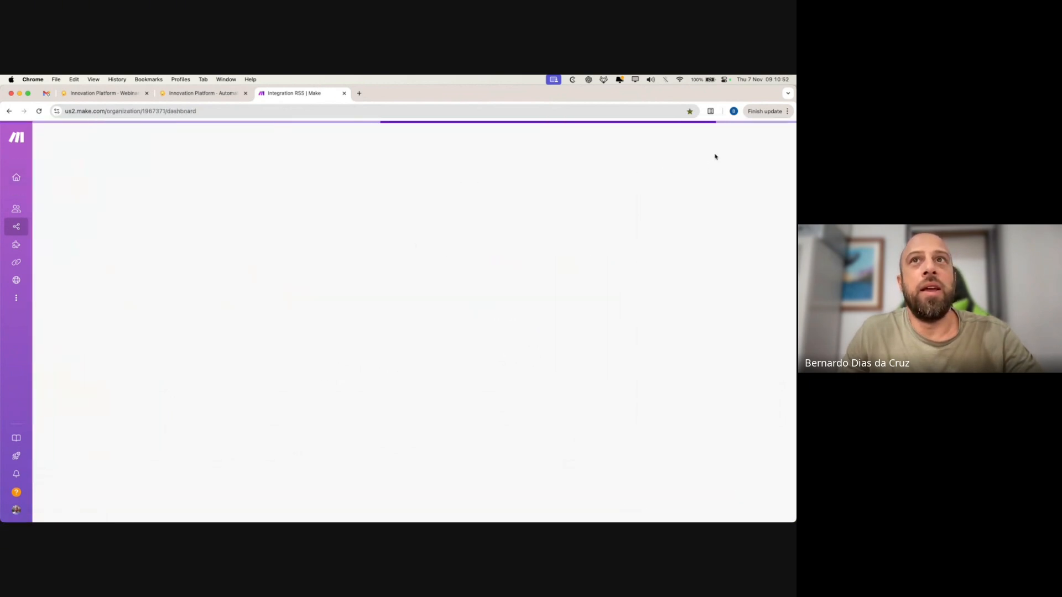
pyautogui.click(738, 142)
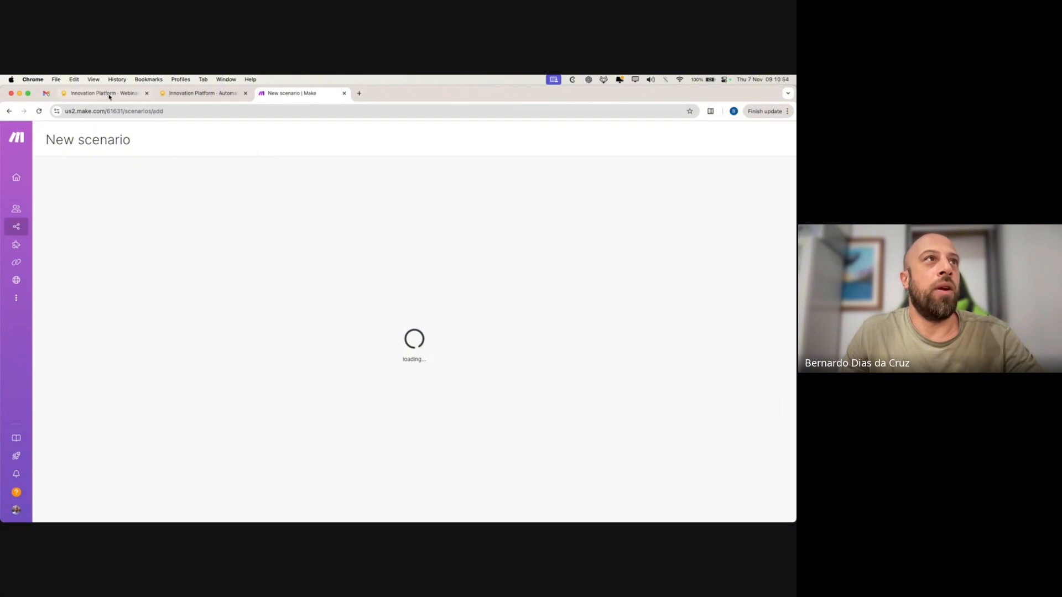
pyautogui.click(103, 94)
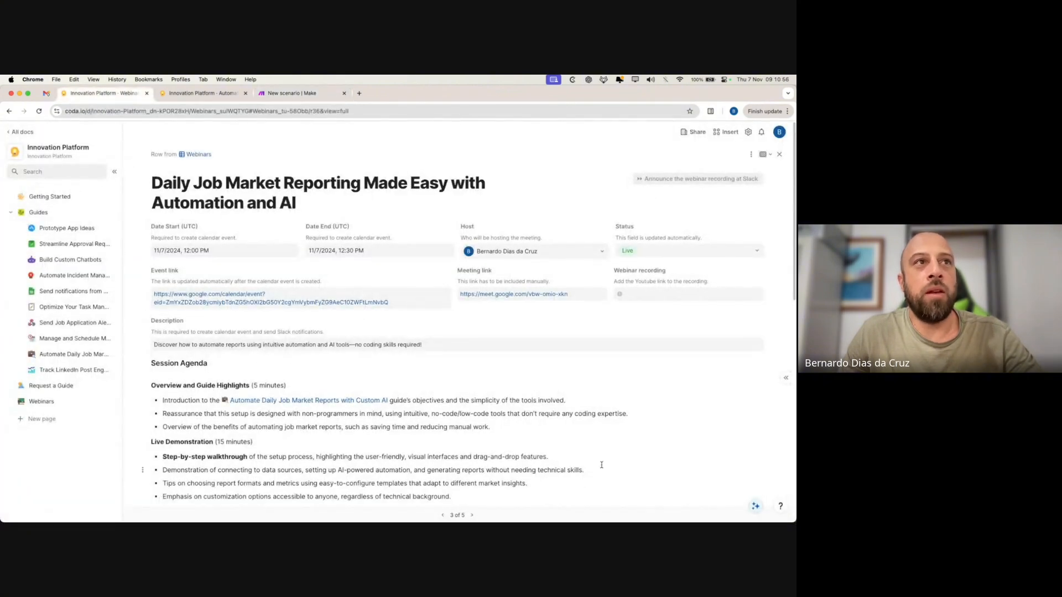
# - Scroll the Coda webinar page, viewing webinar row 2 of 5 then back to 3
pyautogui.scroll(-4, 498, 462)
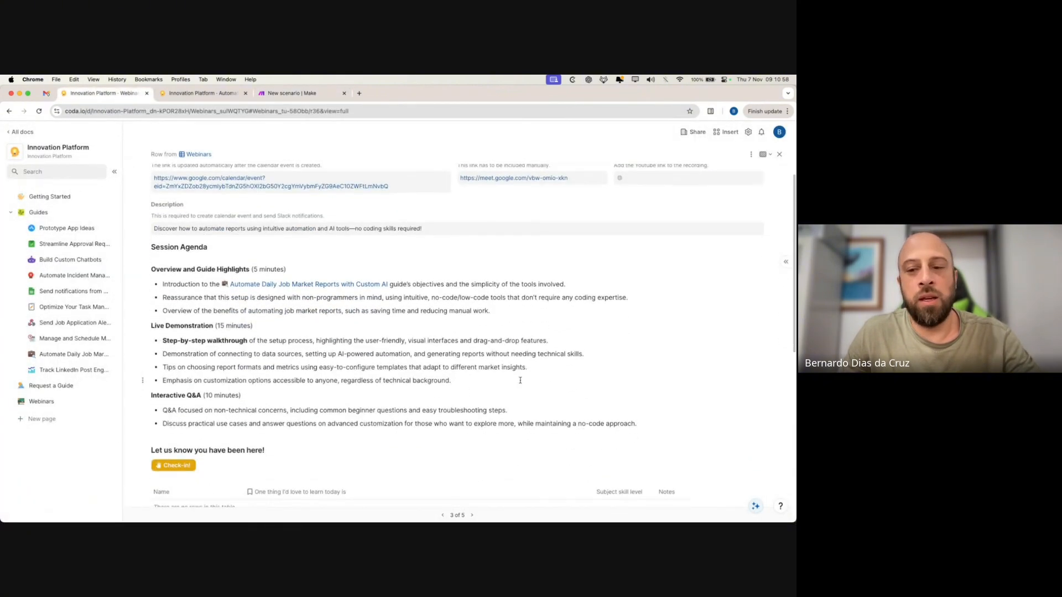
pyautogui.scroll(-7, 512, 374)
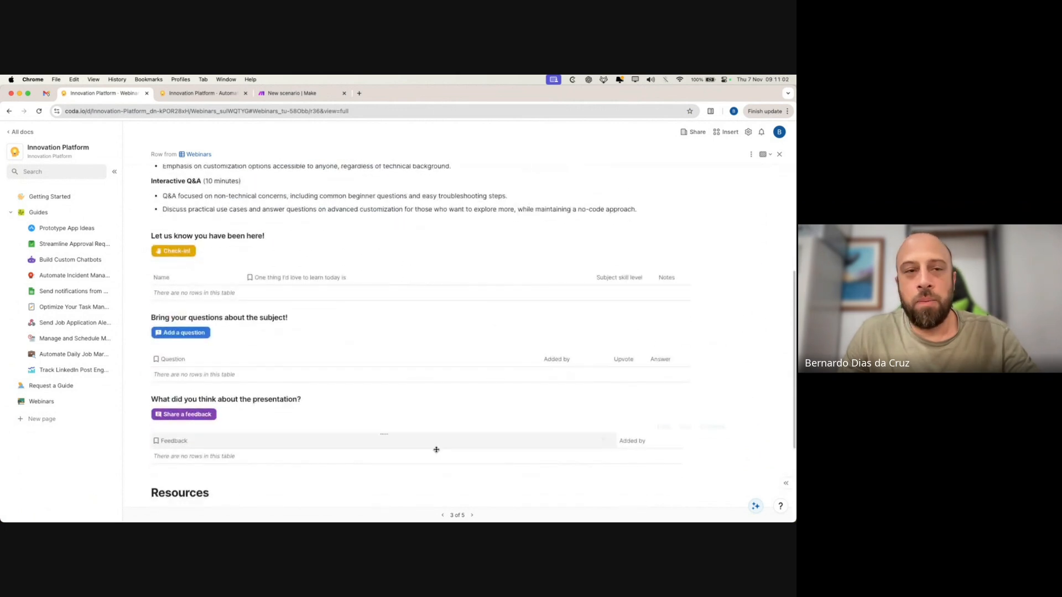
pyautogui.scroll(-1, 420, 424)
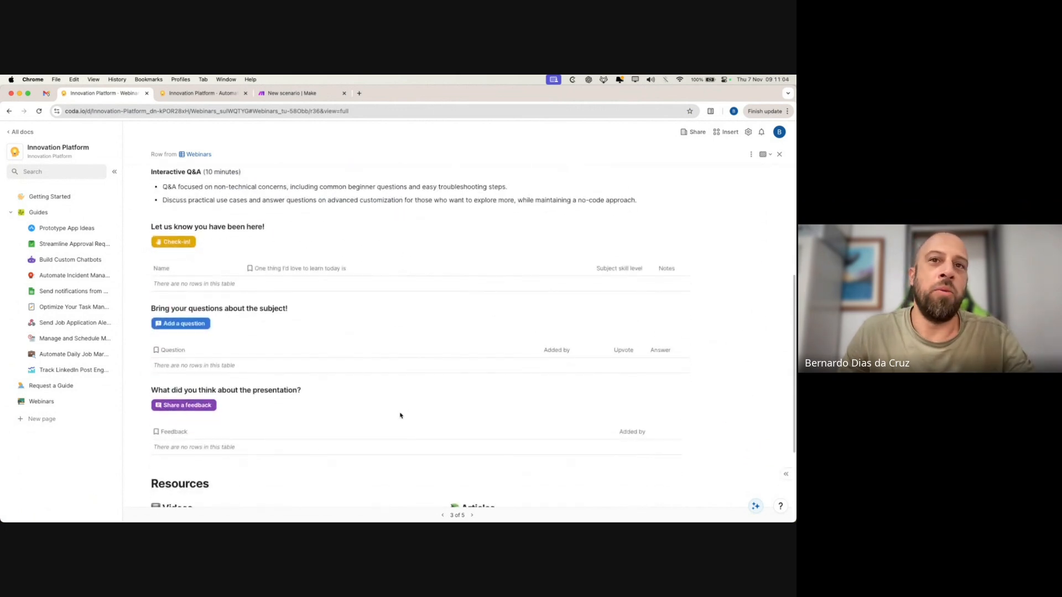
pyautogui.scroll(-2, 608, 497)
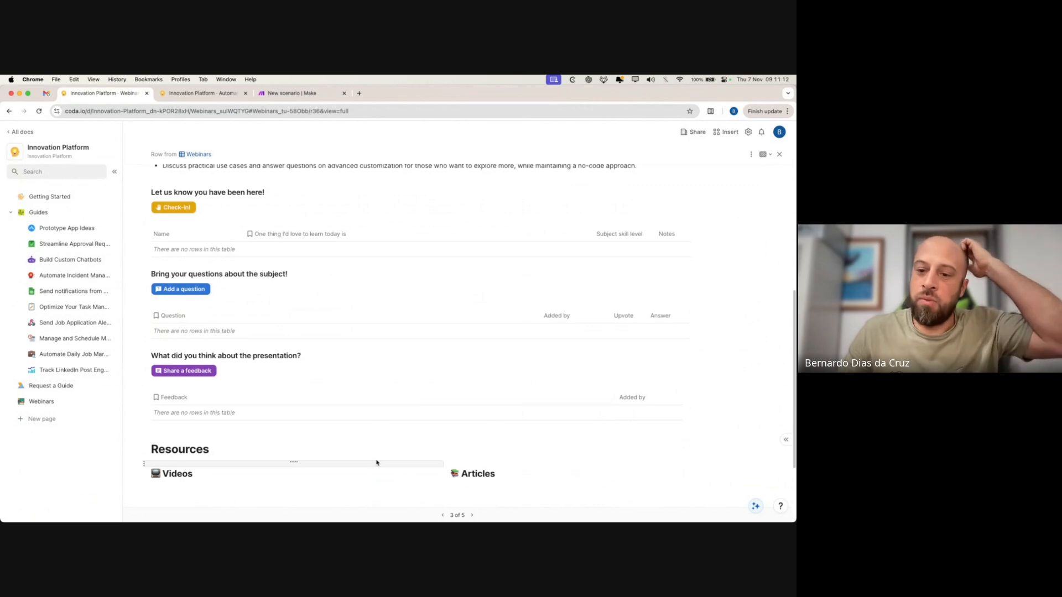
pyautogui.scroll(-4, 383, 467)
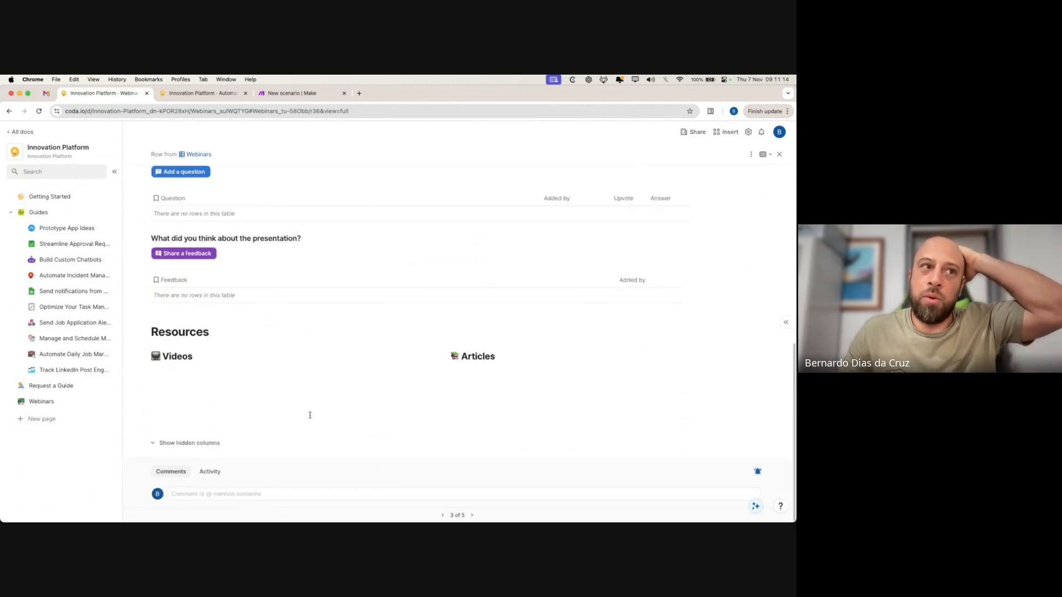
pyautogui.click(443, 515)
pyautogui.scroll(-10, 514, 396)
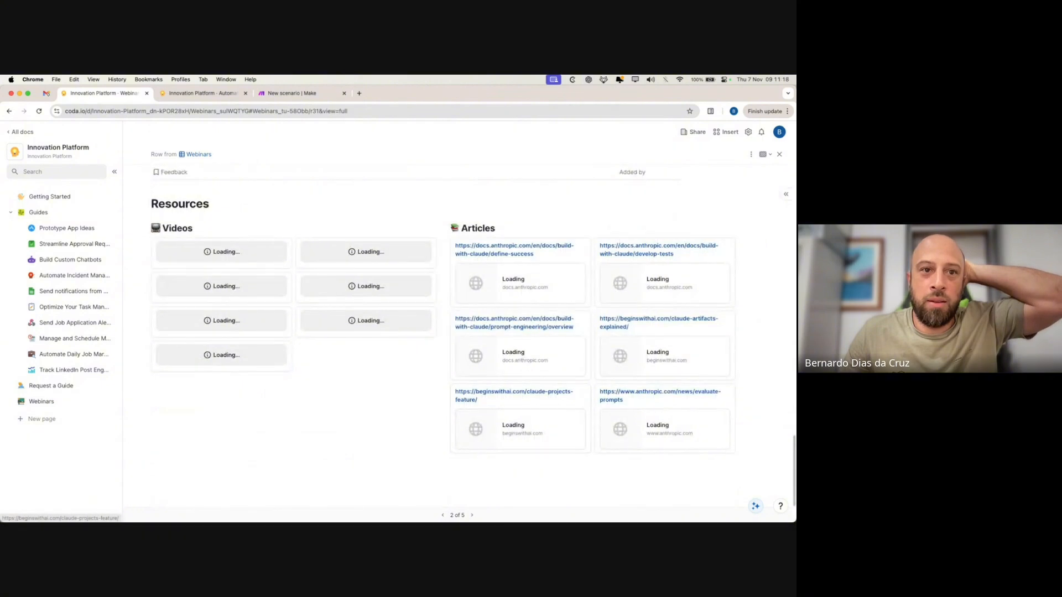
pyautogui.click(472, 515)
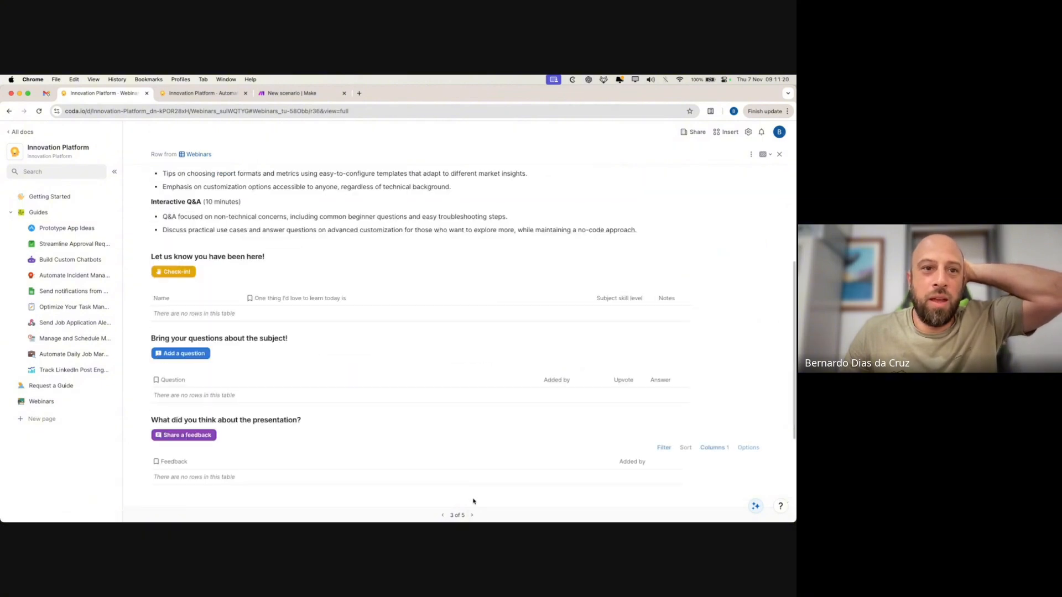
pyautogui.scroll(6, 354, 354)
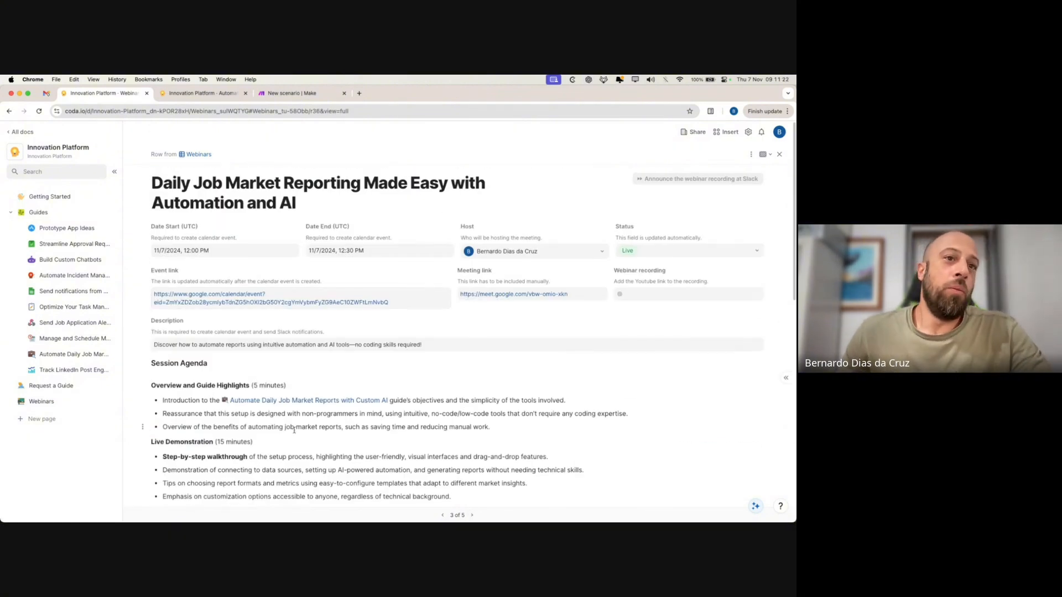
pyautogui.scroll(-1, 332, 426)
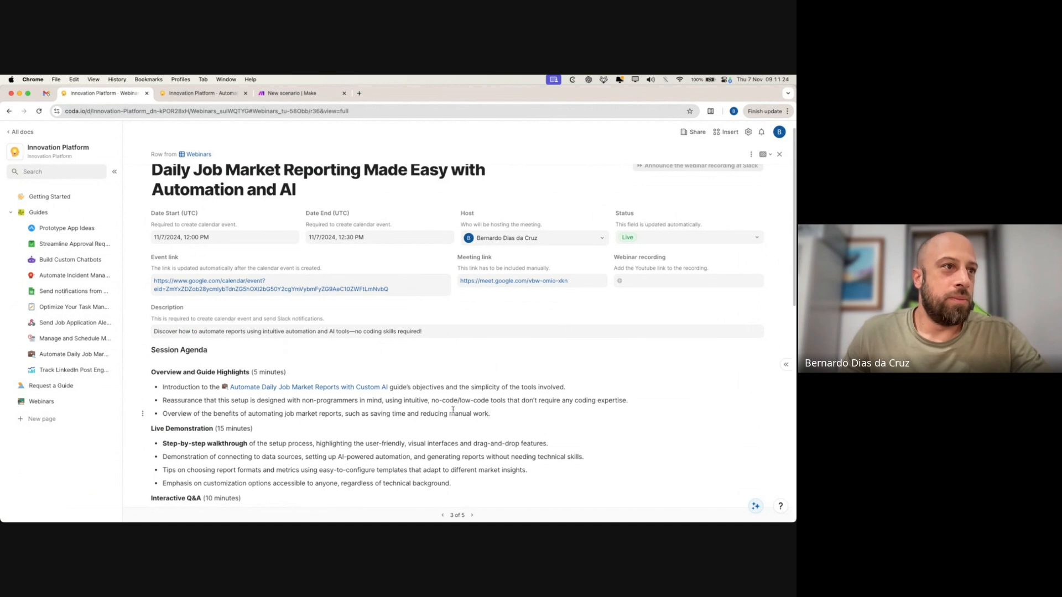
# - Clear the agenda bullet selection and switch to the Automate Daily Job Market Reports guide
pyautogui.moveTo(491, 414); pyautogui.dragTo(161, 386)
pyautogui.scroll(-4, 378, 426)
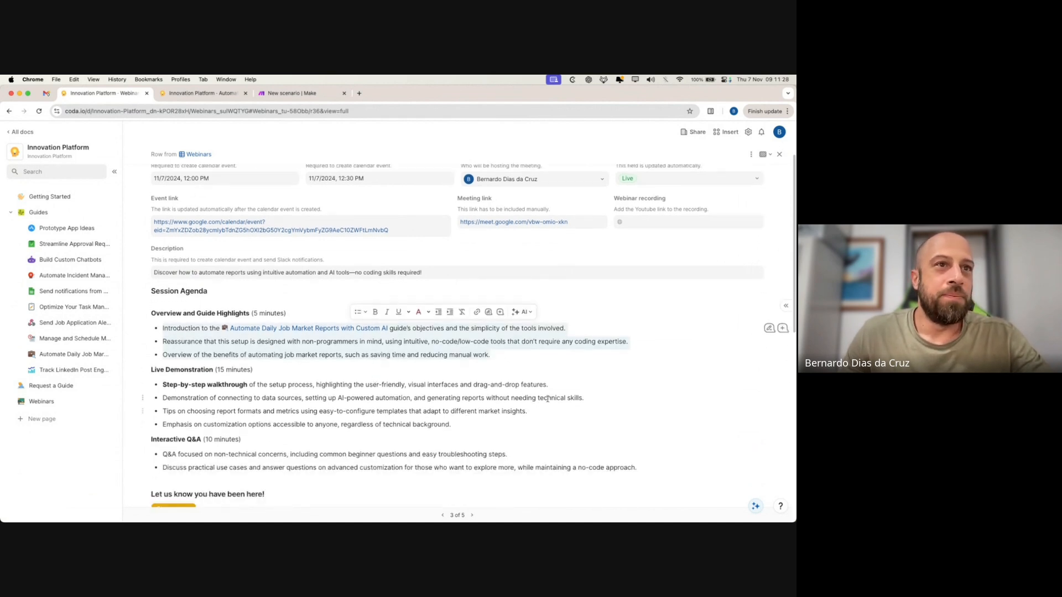
pyautogui.click(509, 380)
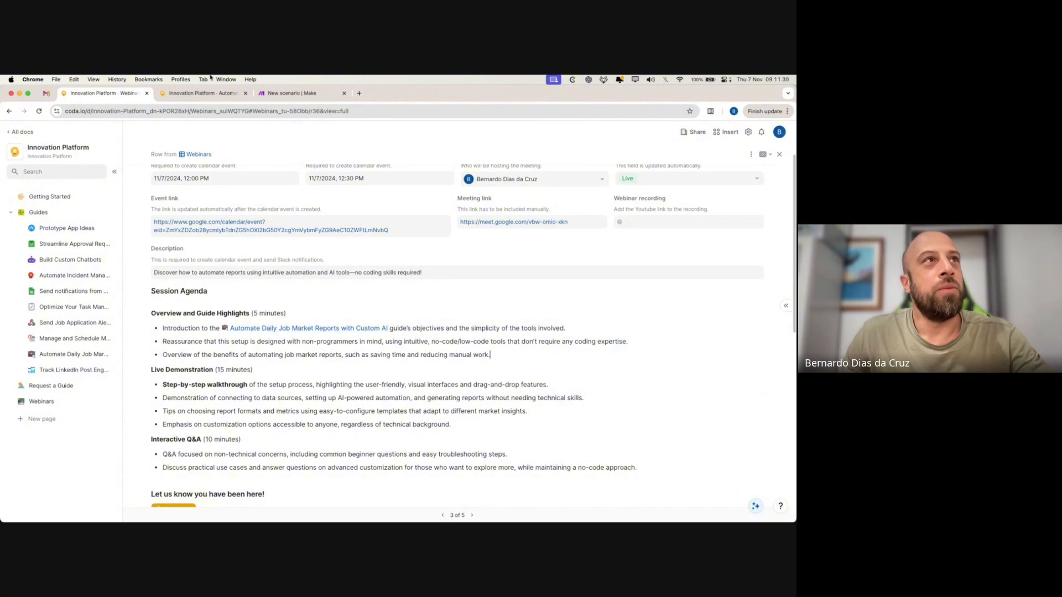
pyautogui.click(202, 94)
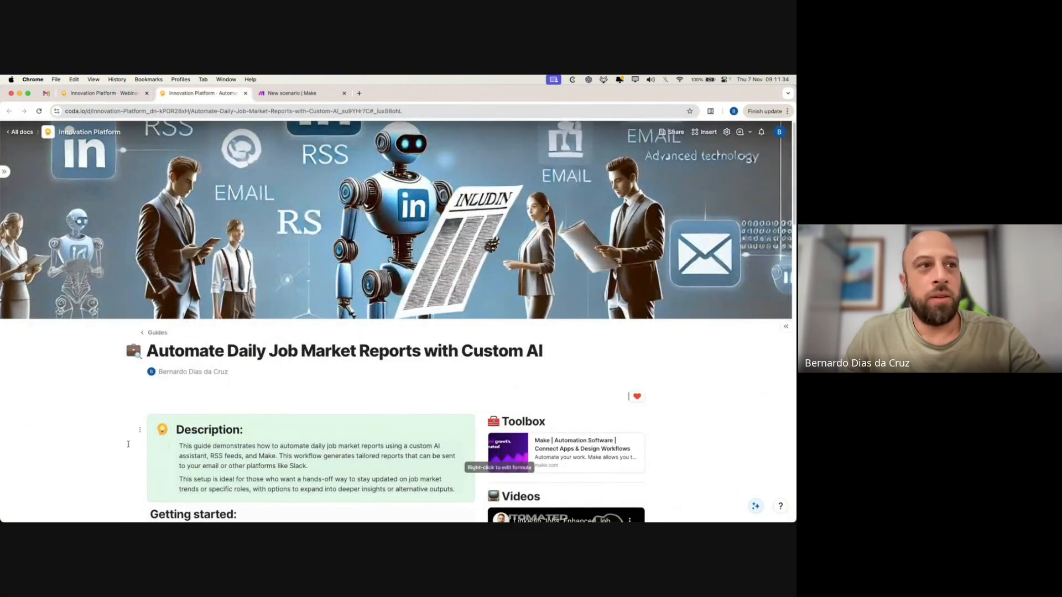
# - Scroll through the guide down to its Steps section
pyautogui.scroll(-5, 221, 409)
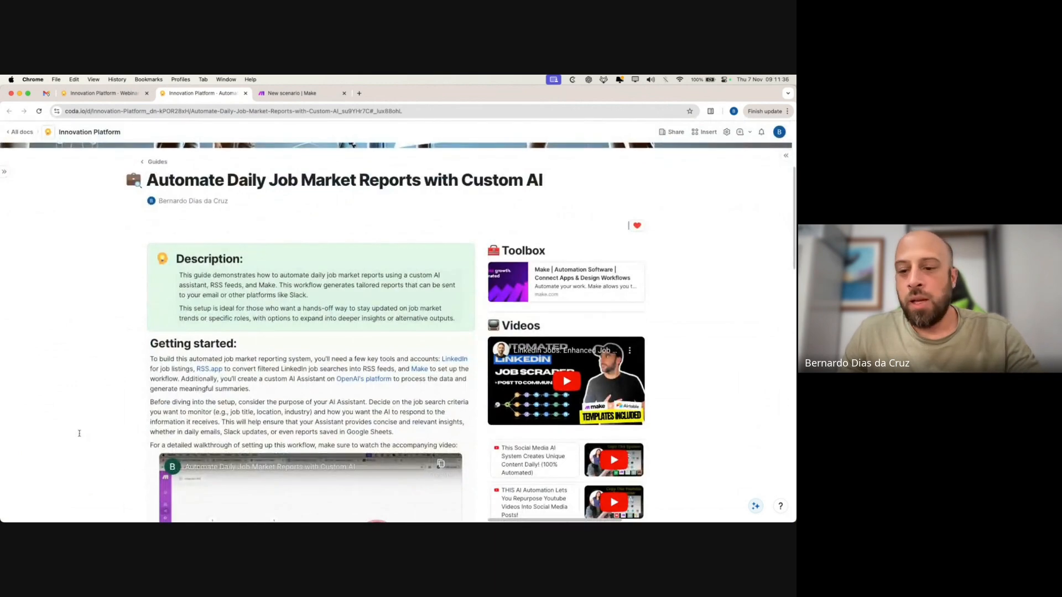
pyautogui.scroll(-2, 79, 433)
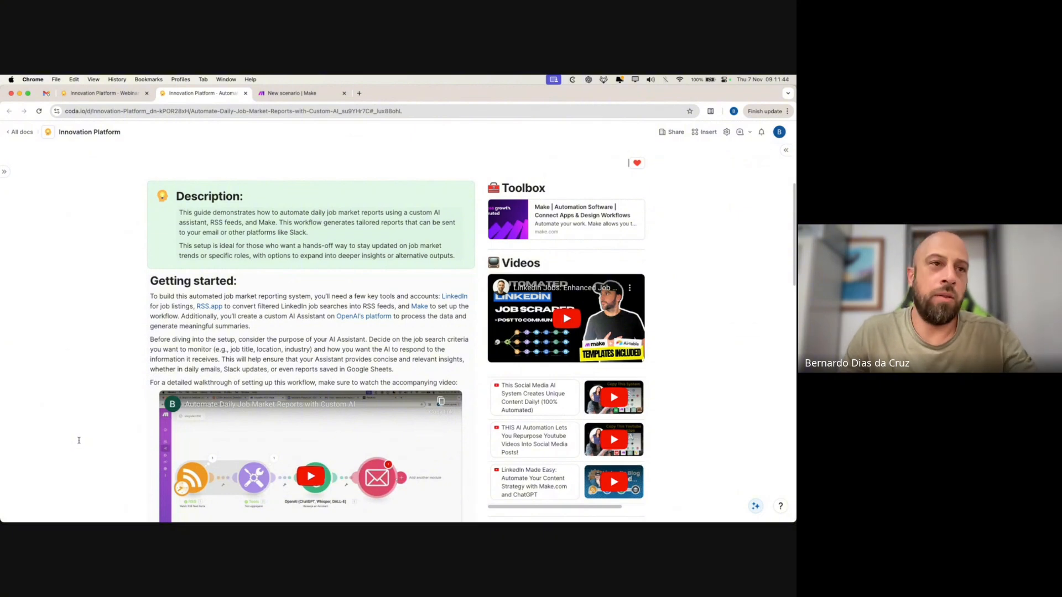
pyautogui.scroll(-5, 116, 425)
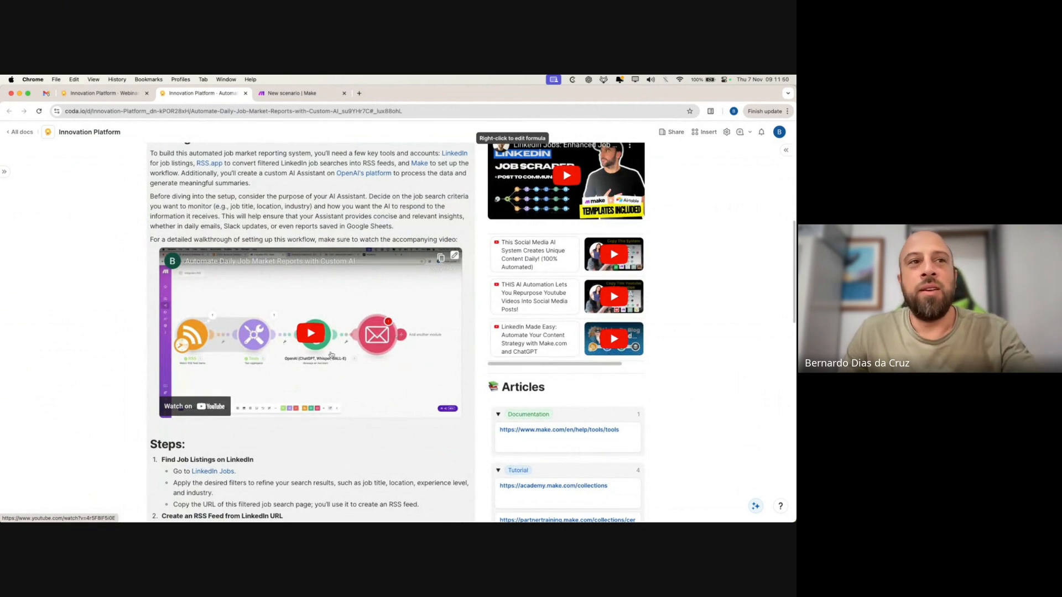
pyautogui.scroll(2, 250, 348)
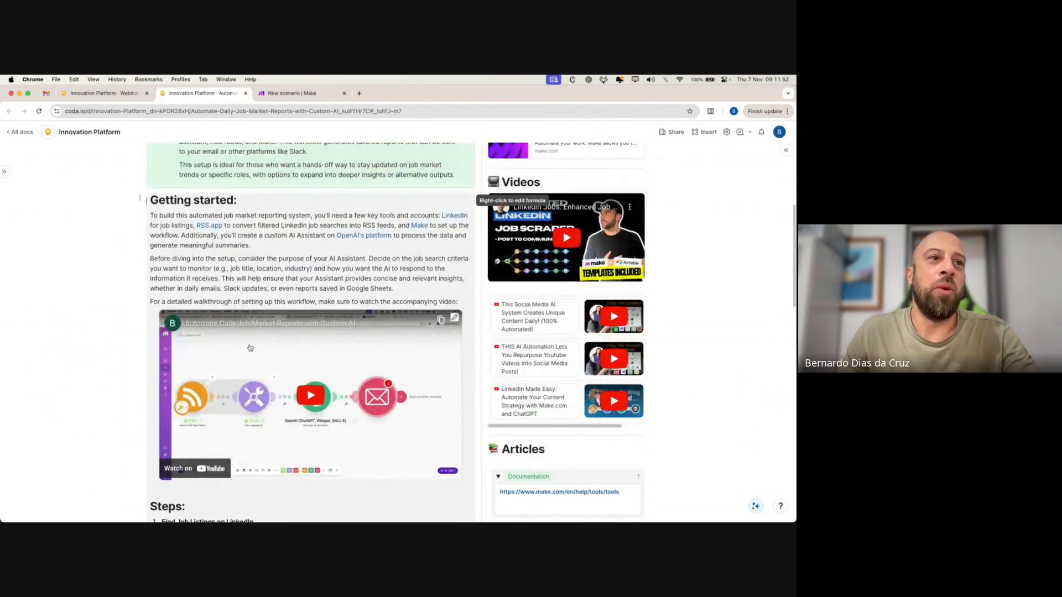
pyautogui.scroll(-12, 332, 404)
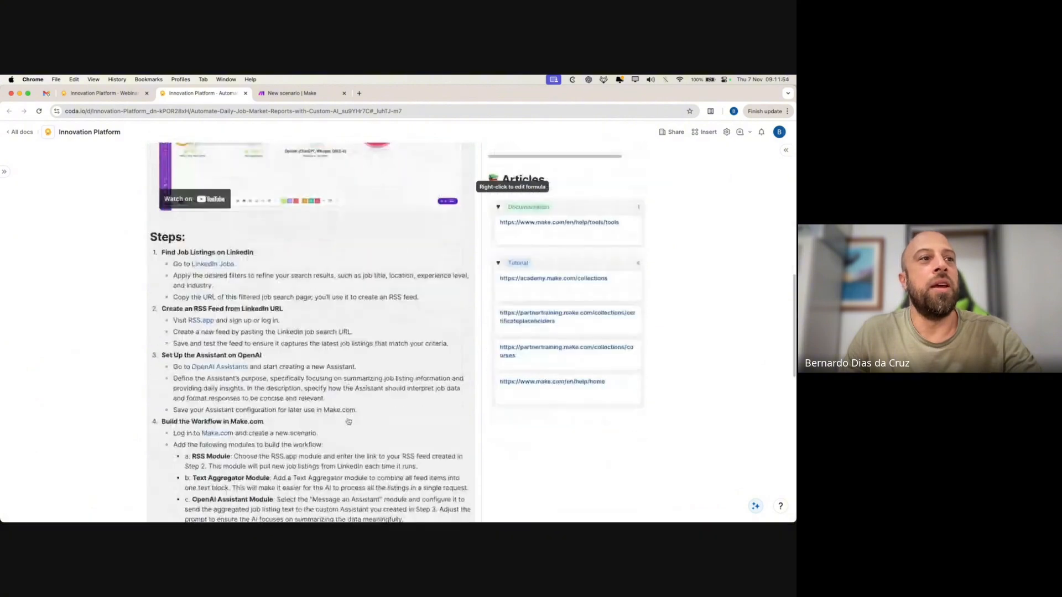
pyautogui.scroll(-6, 338, 453)
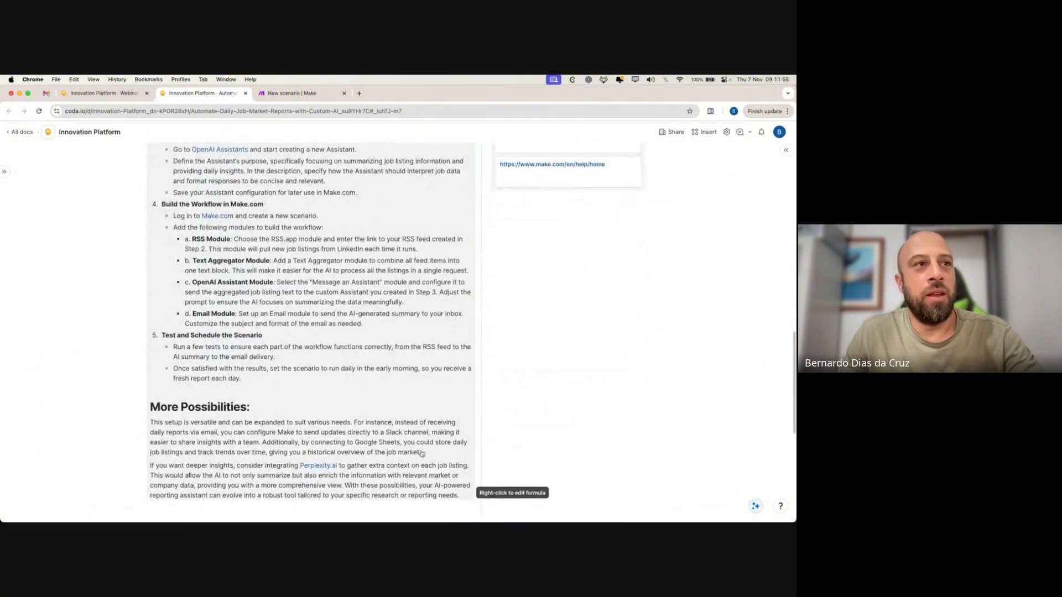
pyautogui.scroll(5, 422, 454)
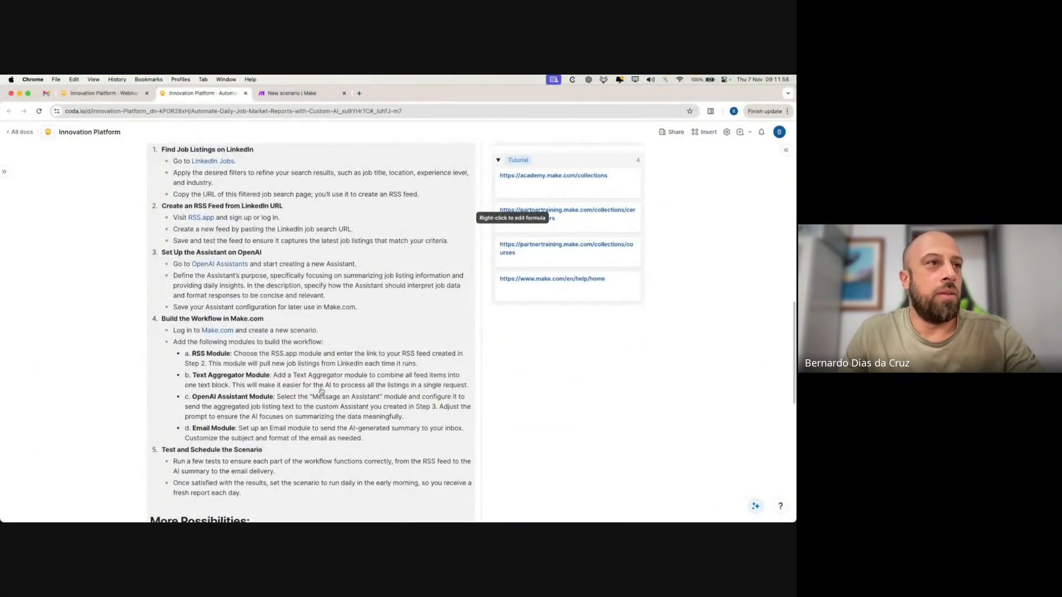
pyautogui.scroll(4, 322, 391)
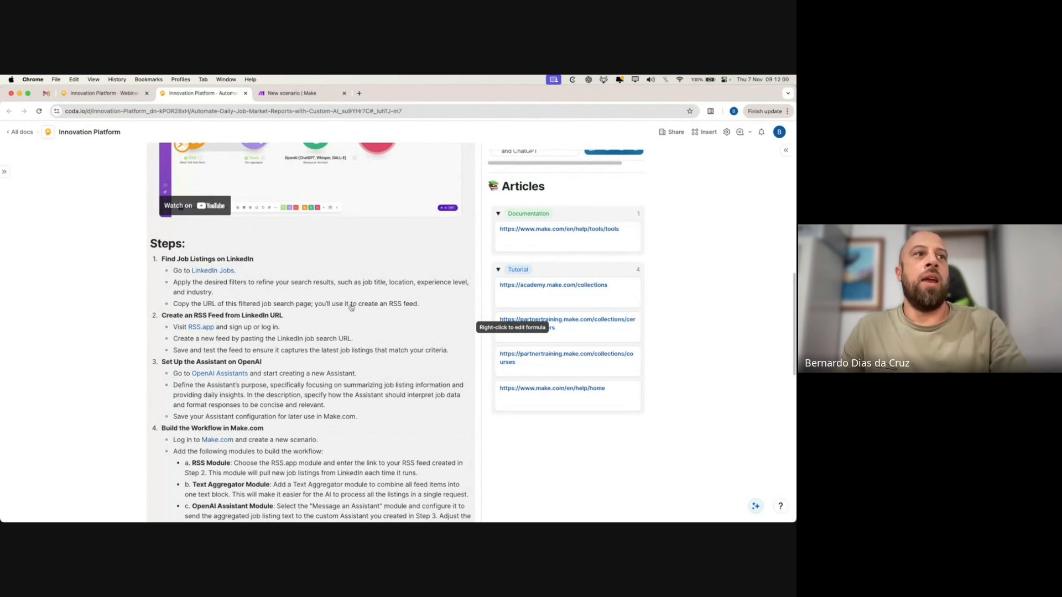
pyautogui.scroll(11, 350, 307)
pyautogui.scroll(-8, 83, 380)
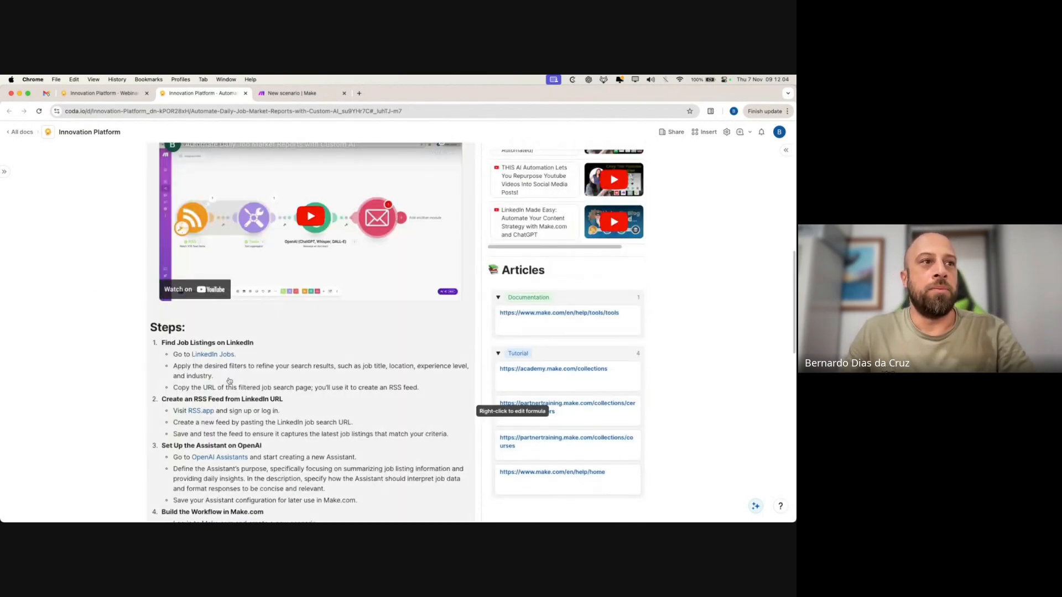
# - Follow the LinkedIn Jobs link and switch to the LinkedIn job search tab
pyautogui.click(214, 356)
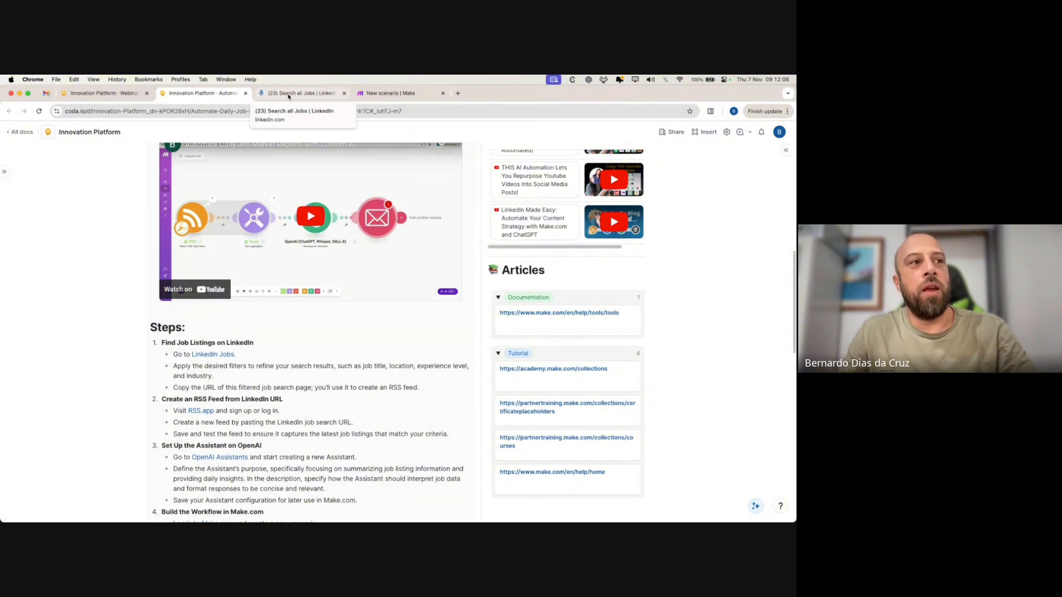
pyautogui.scroll(-2, 304, 374)
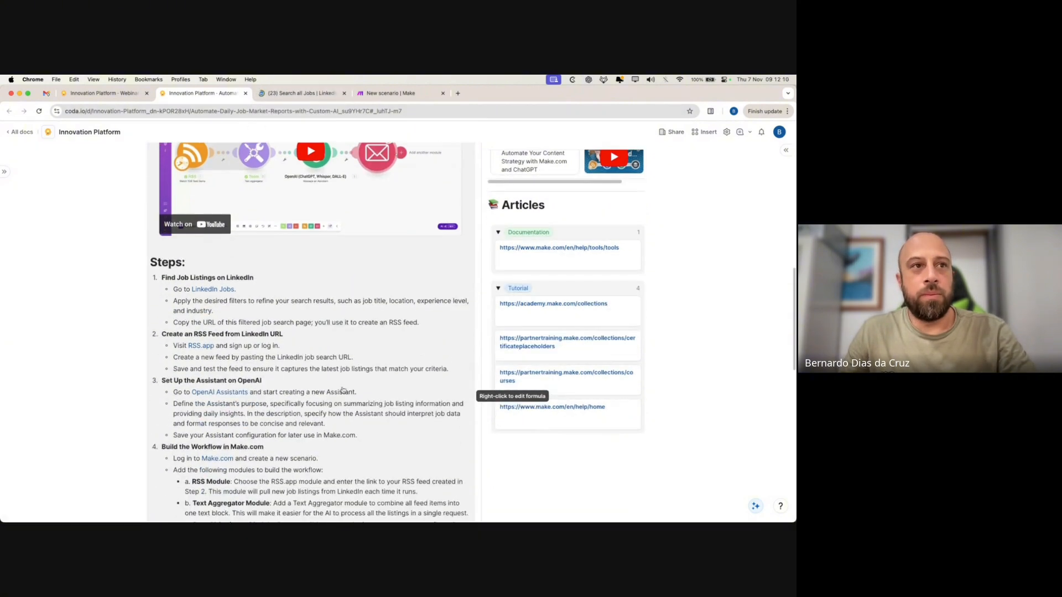
pyautogui.click(299, 94)
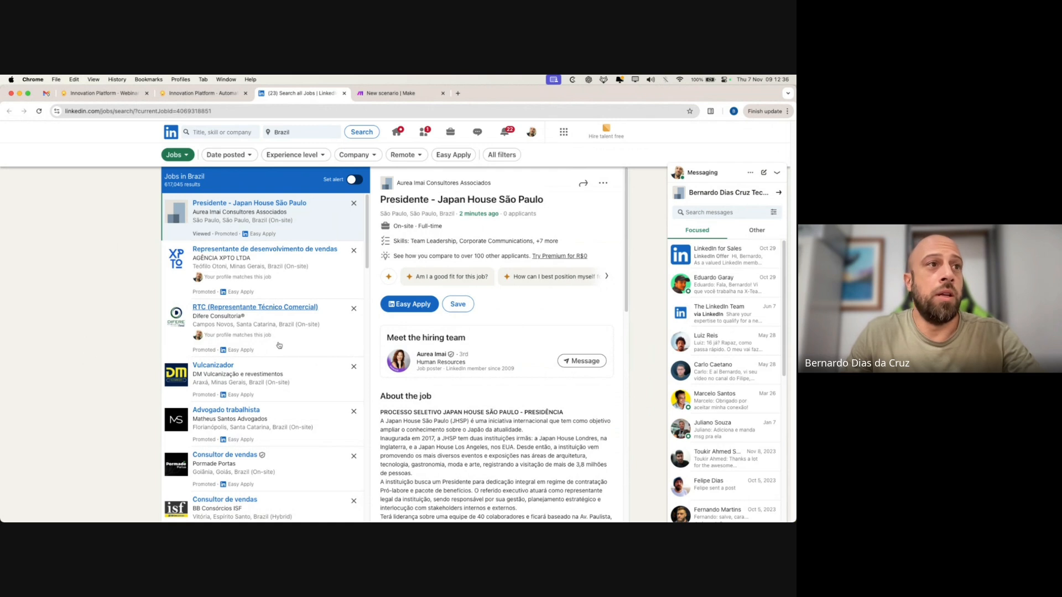
# - Rerun the recent Javascript Developer search in Brazil (533 results), select its URL, and open a new tab
pyautogui.click(200, 133)
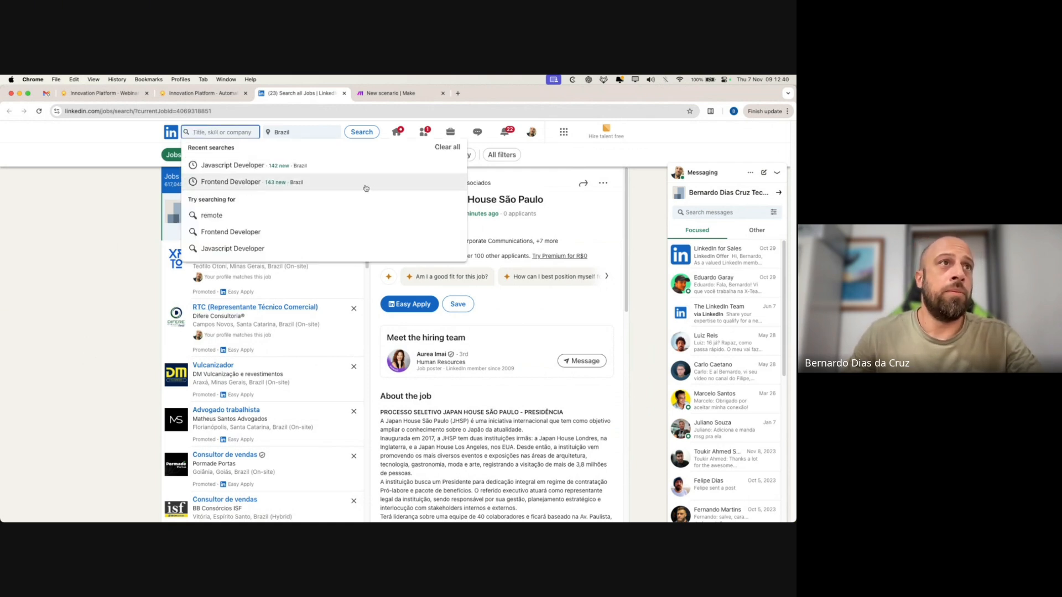
pyautogui.click(335, 165)
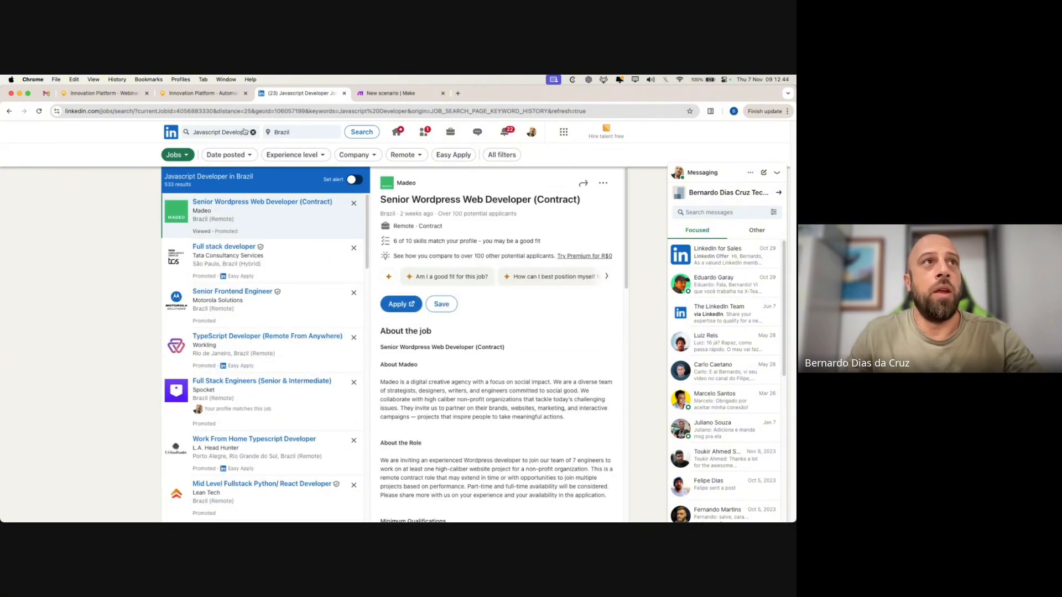
pyautogui.moveTo(617, 113); pyautogui.dragTo(64, 112)
pyautogui.click(207, 112)
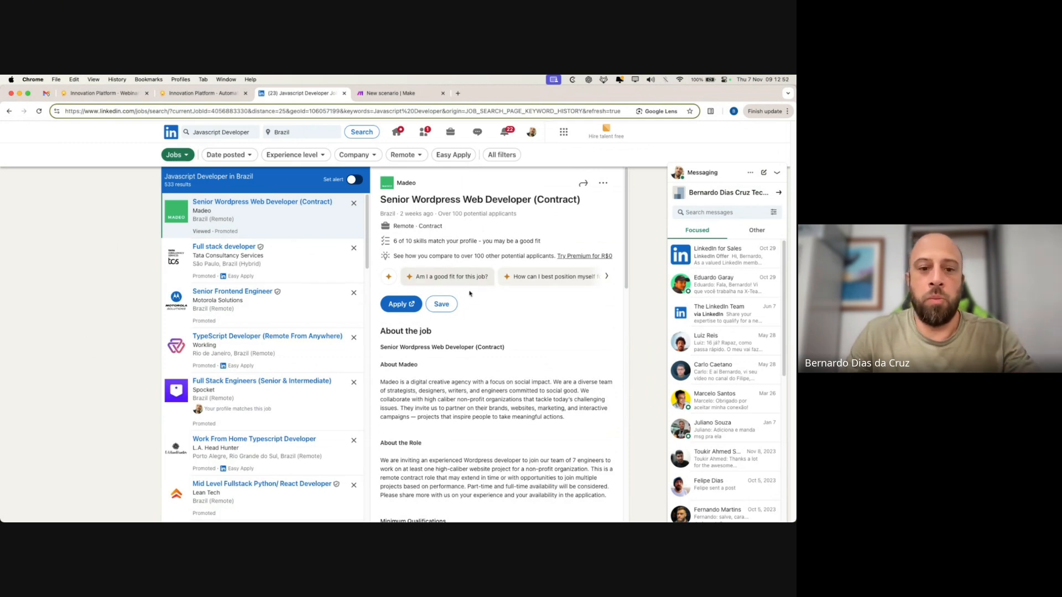
pyautogui.click(458, 94)
# - Close the empty new tab and switch to the RSS.app site via the guide
pyautogui.click(102, 92)
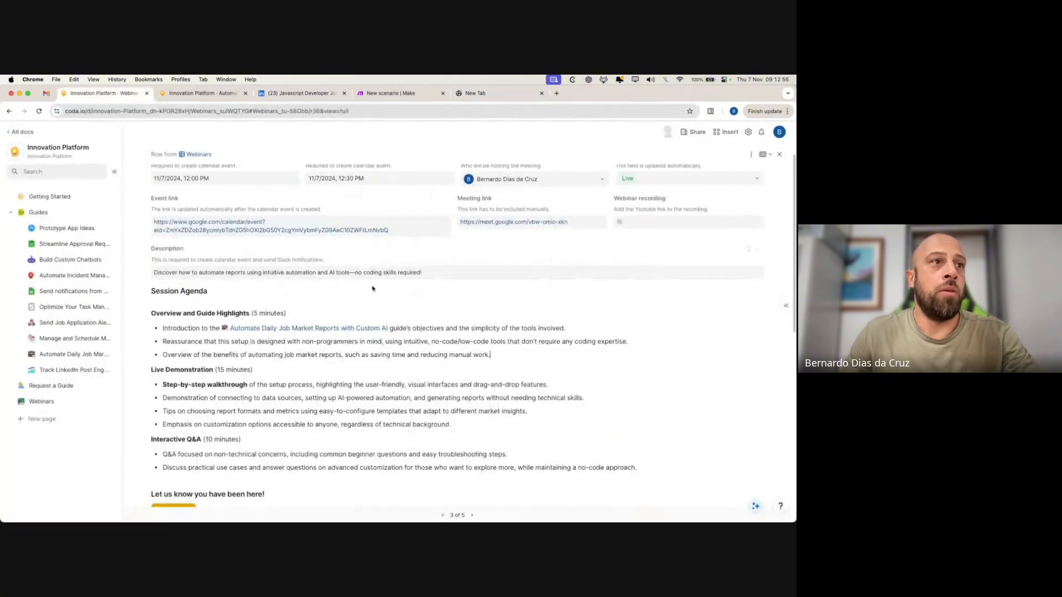
pyautogui.click(199, 93)
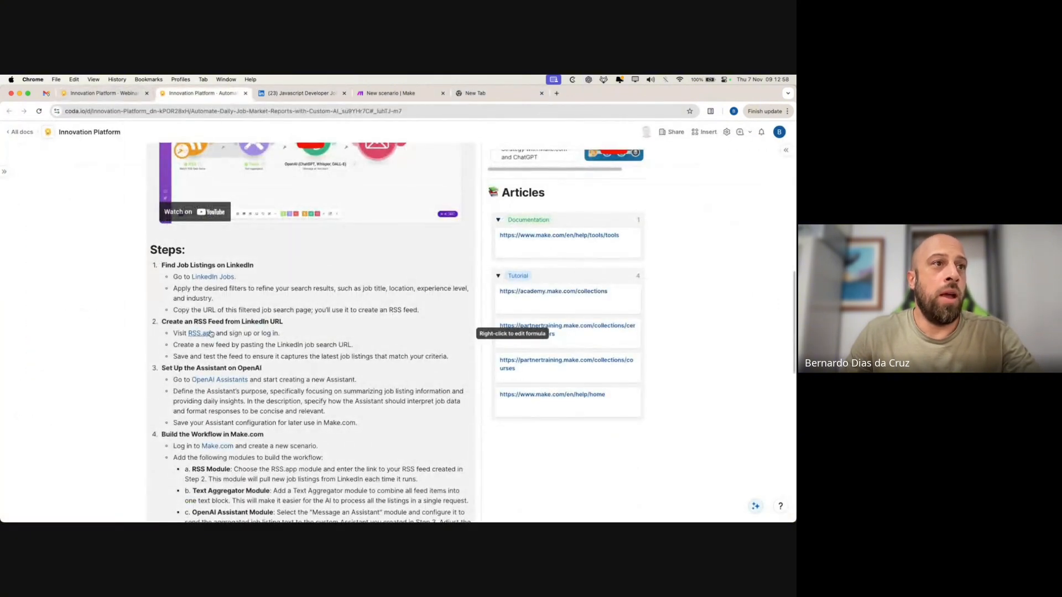
pyautogui.click(640, 94)
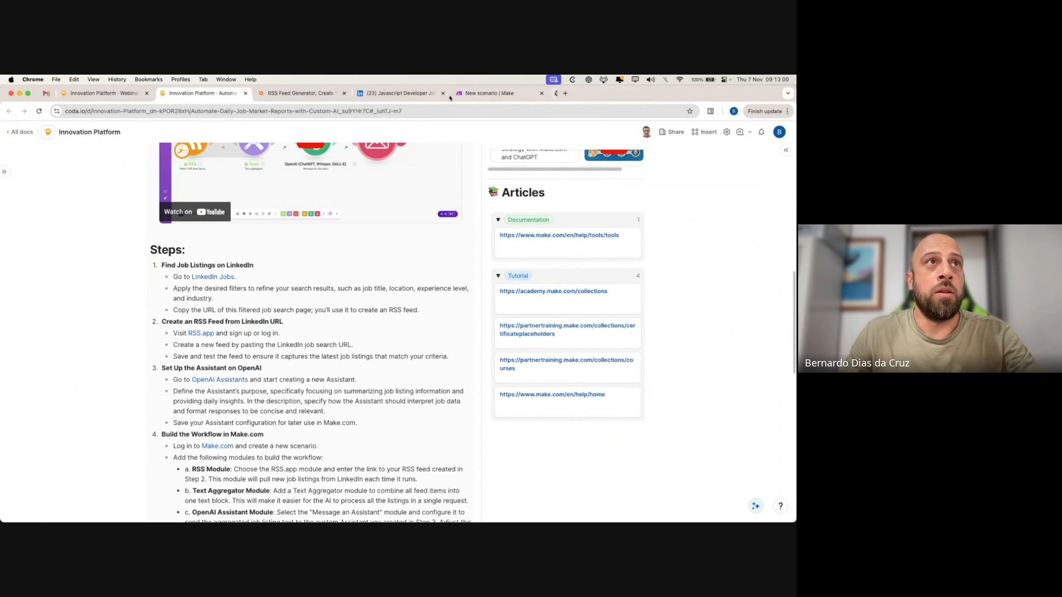
pyautogui.click(294, 94)
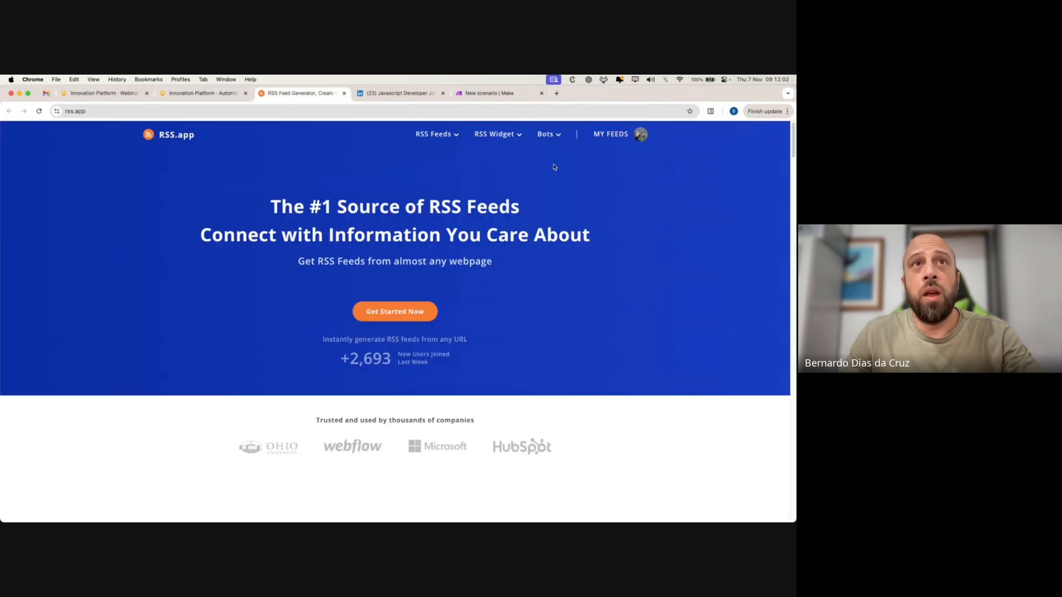
# - Go to My Feeds, showing the existing Javascript Developer feed, and start a new feed
pyautogui.click(614, 134)
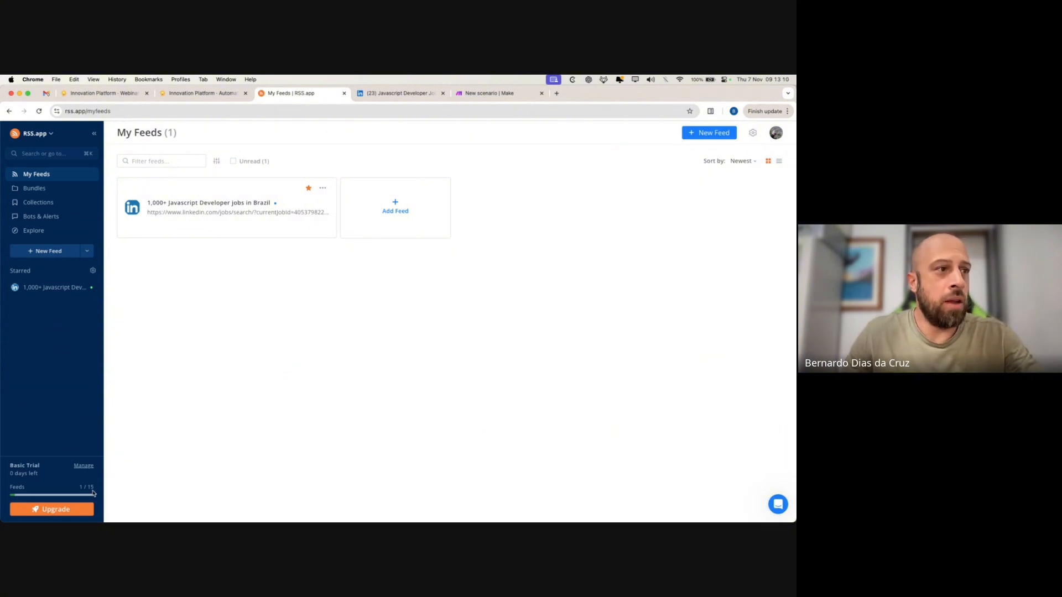
pyautogui.moveTo(94, 489); pyautogui.dragTo(88, 486)
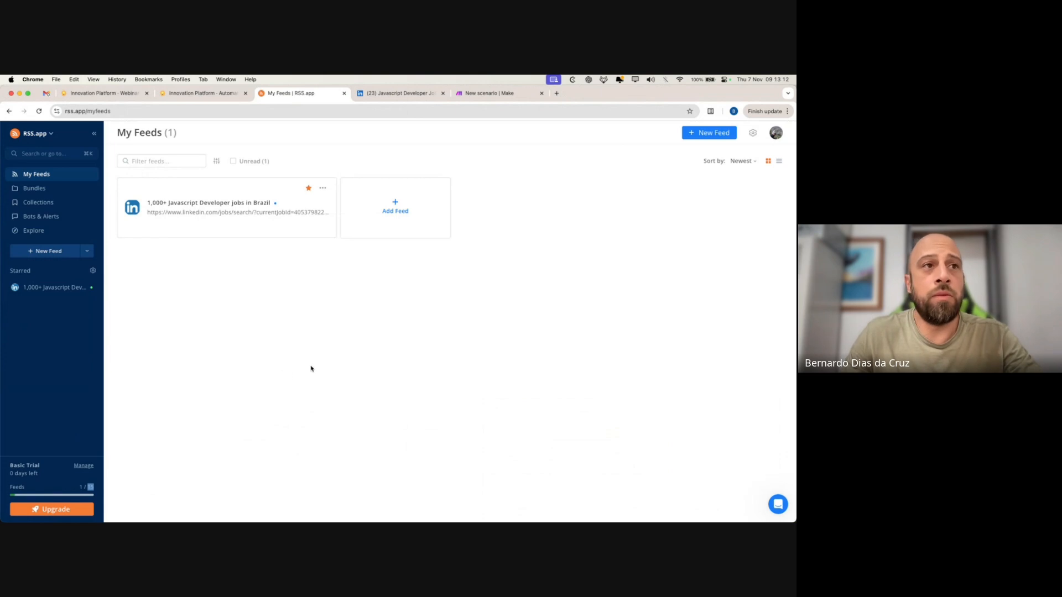
pyautogui.click(311, 369)
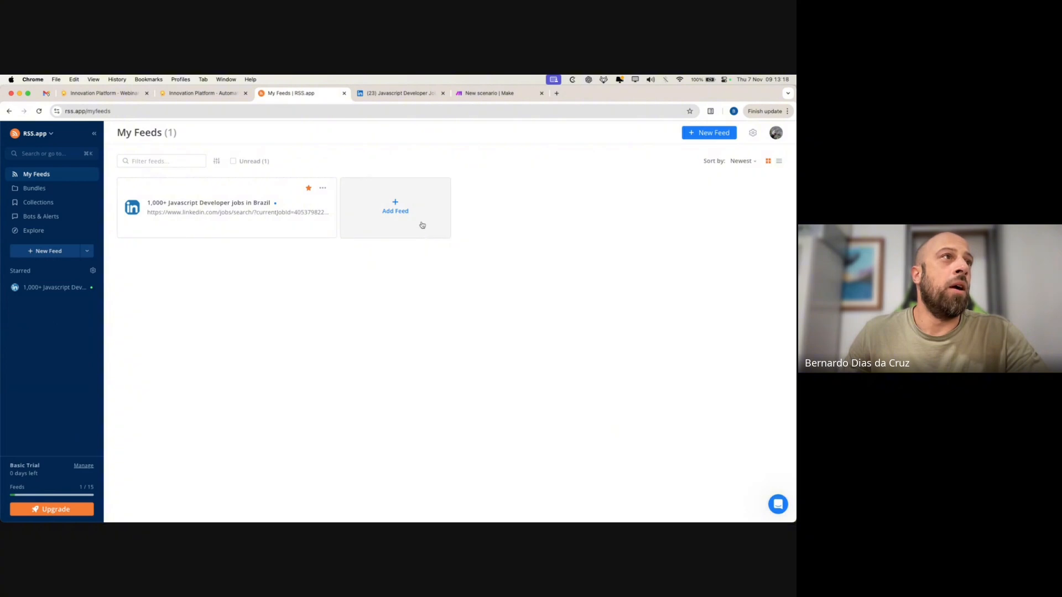
pyautogui.click(400, 209)
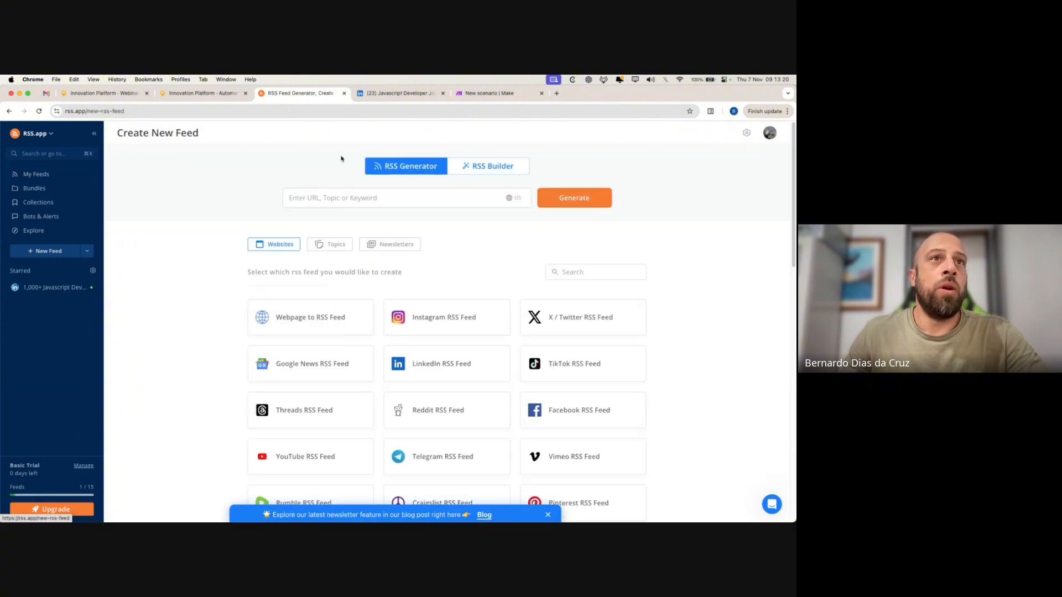
# - Generate an RSS.app feed from the LinkedIn Javascript Developer jobs in Brazil results address
pyautogui.click(376, 95)
pyautogui.click(240, 111)
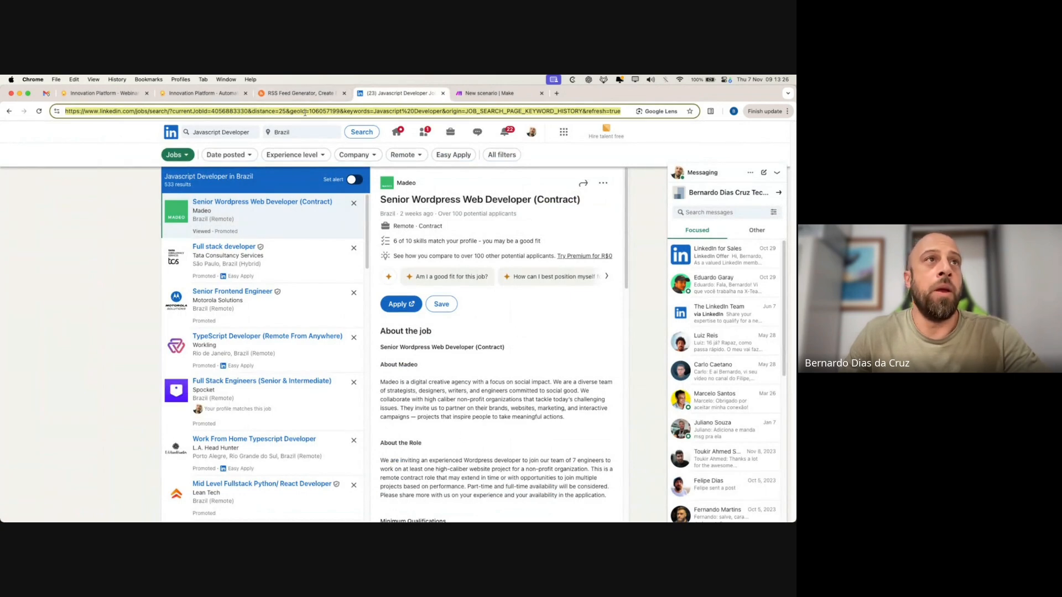
pyautogui.click(301, 93)
pyautogui.click(469, 201)
pyautogui.press('super+v')
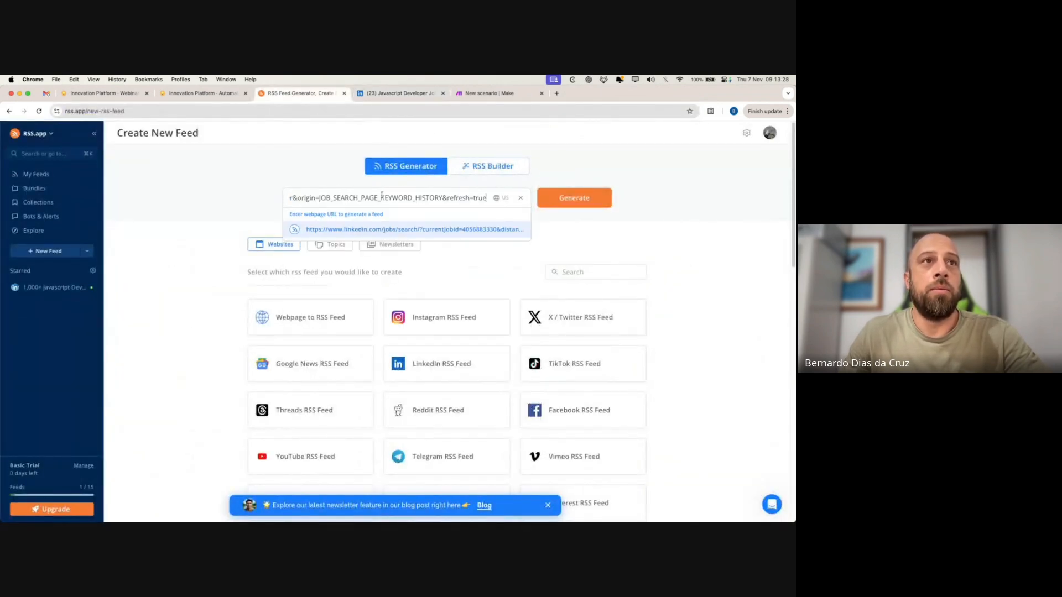
pyautogui.click(588, 204)
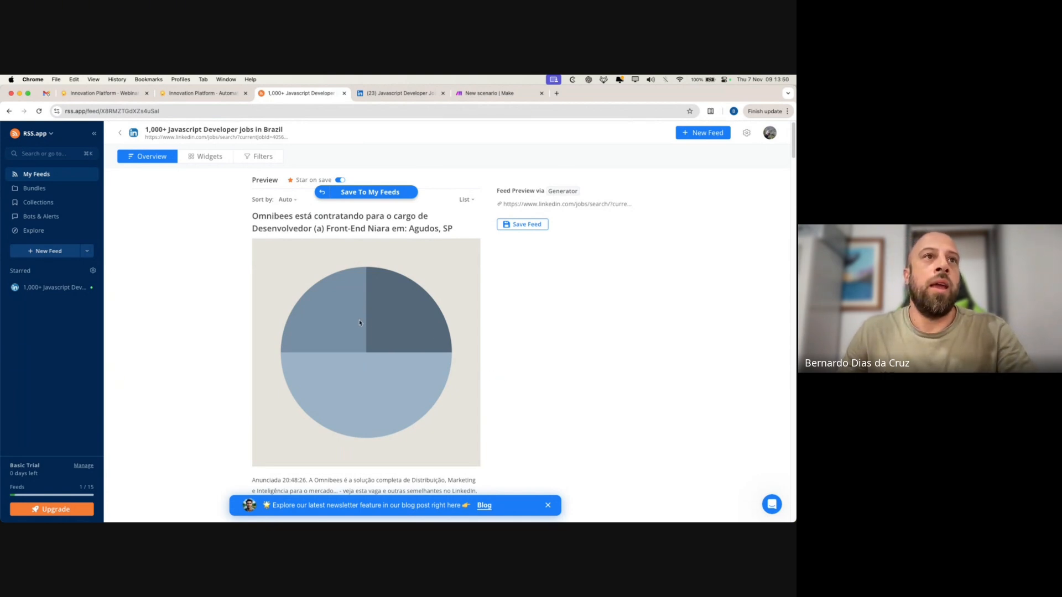
# - Save the generated feed and copy its XML feed URL
pyautogui.click(373, 193)
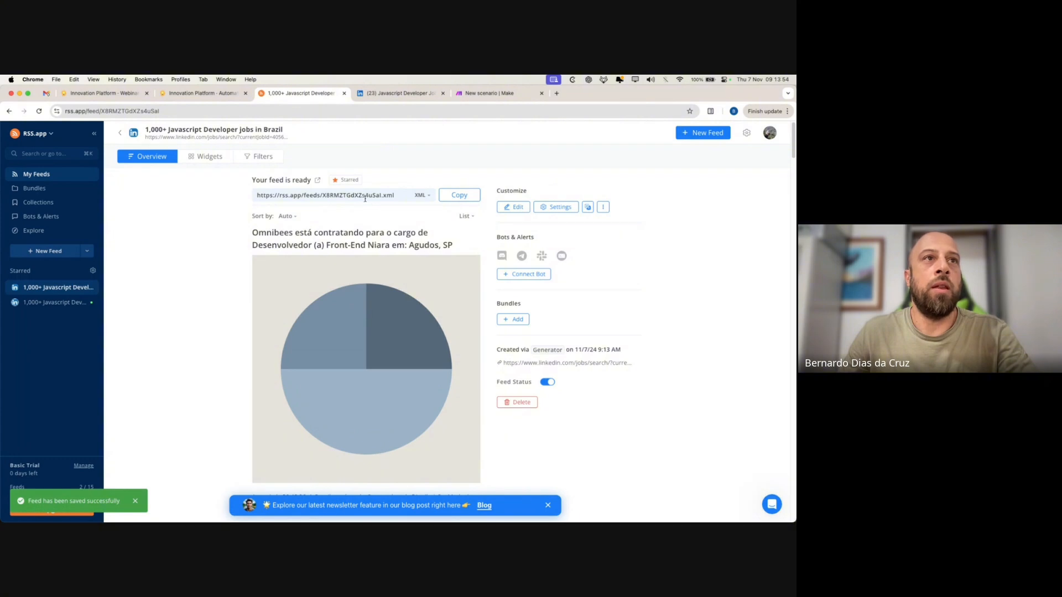
pyautogui.moveTo(256, 194); pyautogui.dragTo(399, 195)
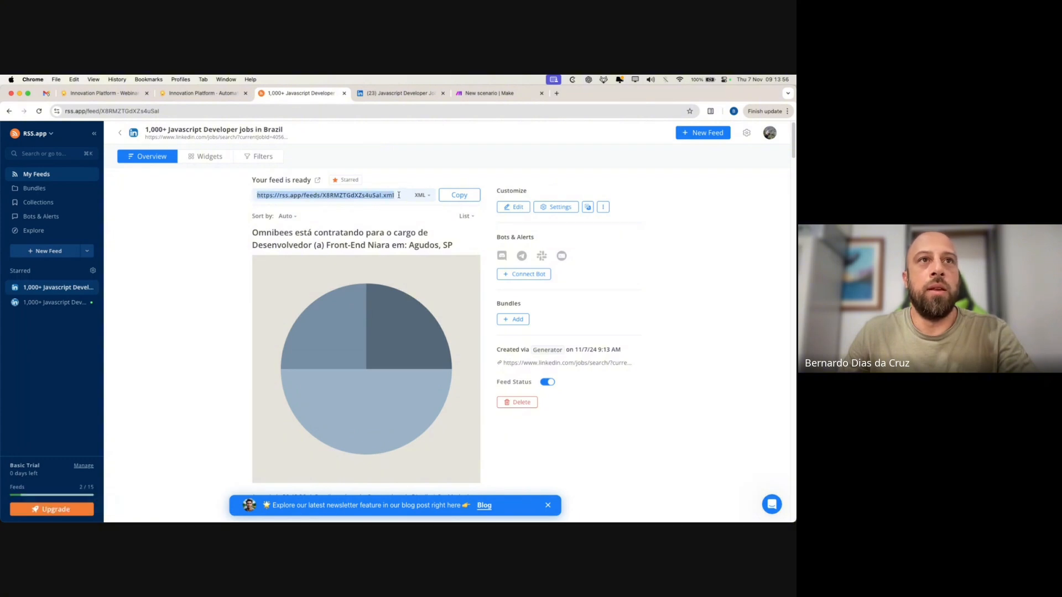
pyautogui.click(459, 195)
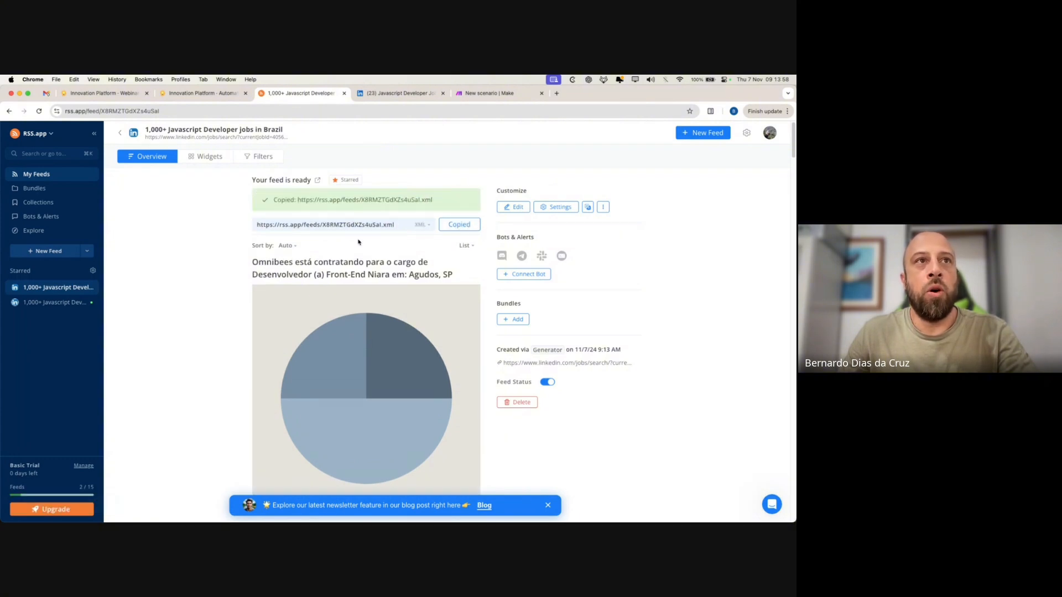
# - Search 'rss' in Make and add the RSS Watch RSS feed items trigger
pyautogui.click(506, 94)
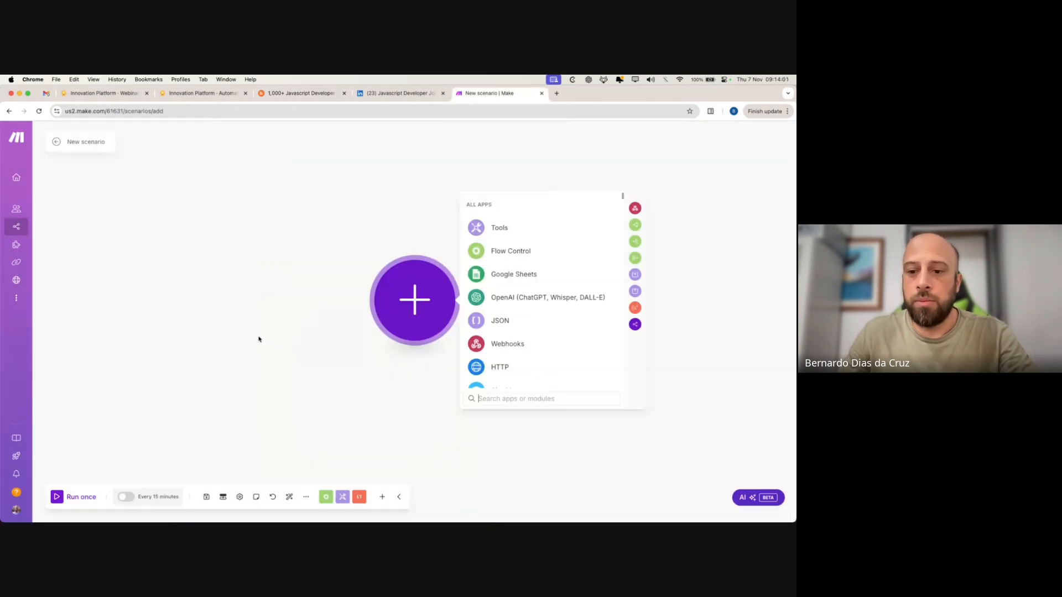
pyautogui.write('r')
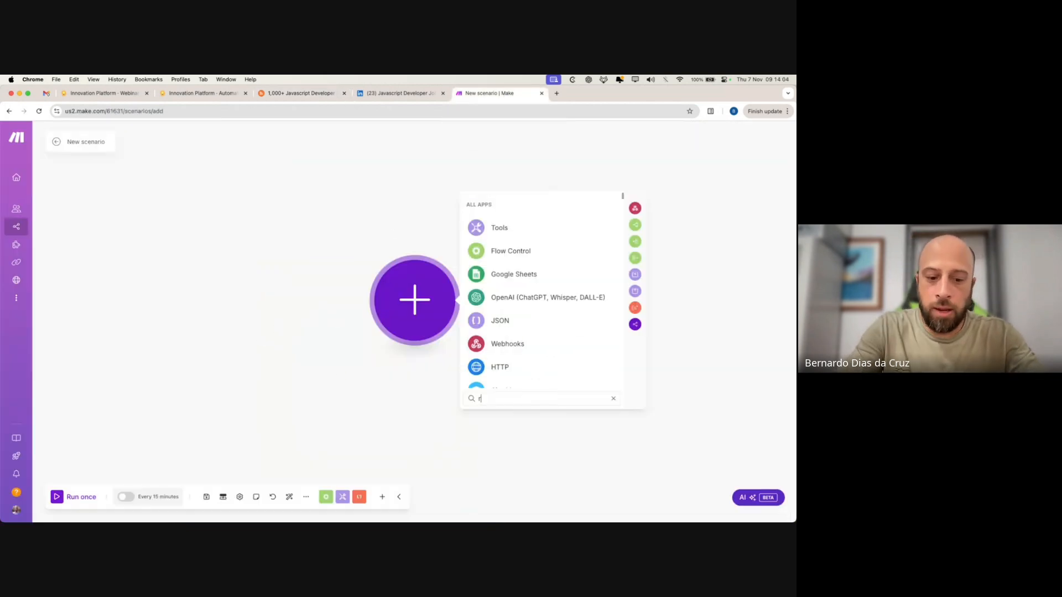
pyautogui.write('ss')
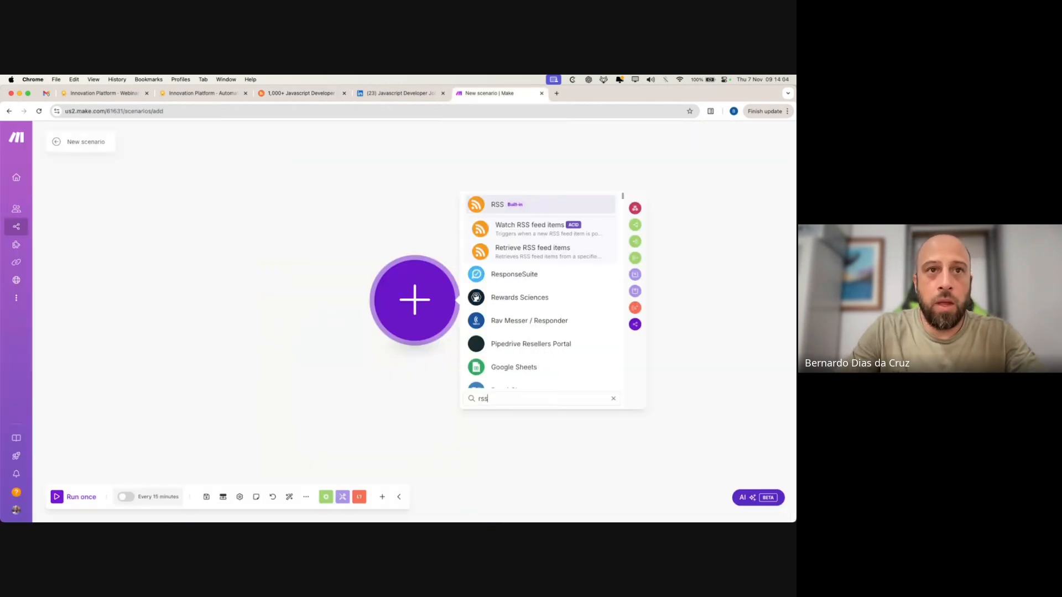
pyautogui.click(558, 206)
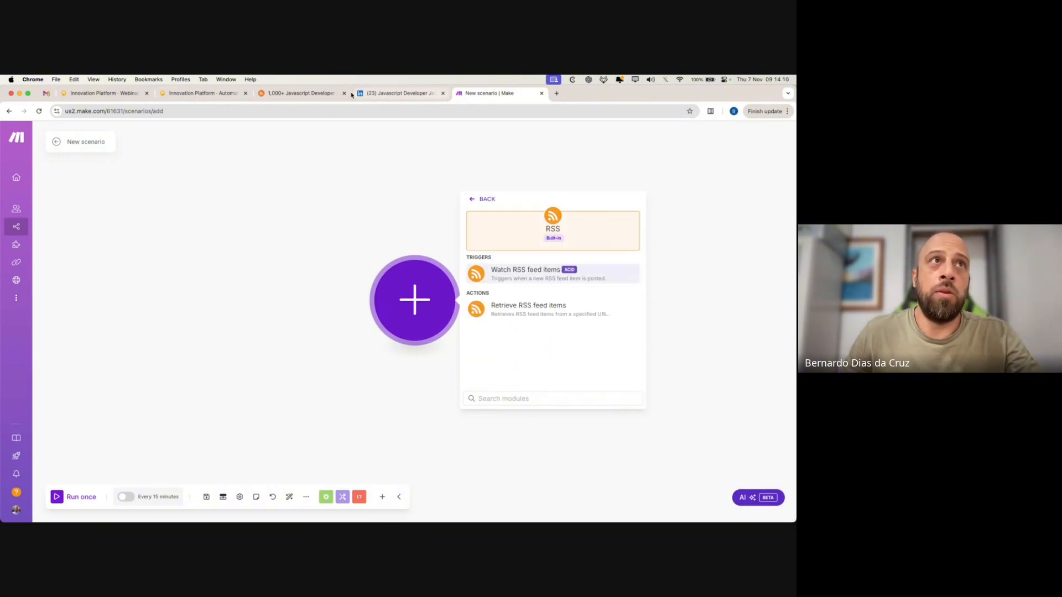
pyautogui.click(302, 93)
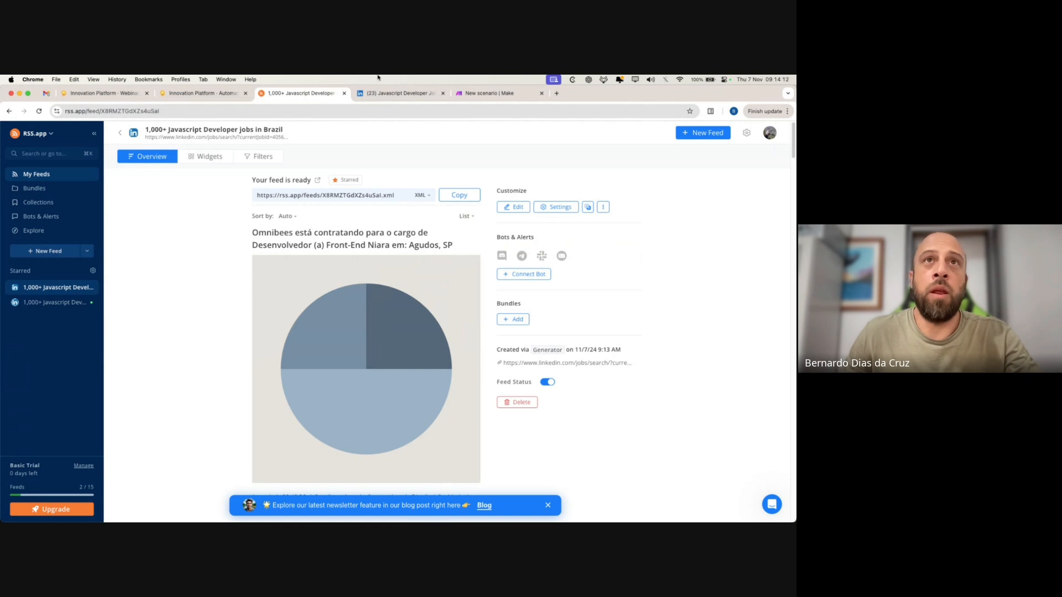
pyautogui.click(486, 94)
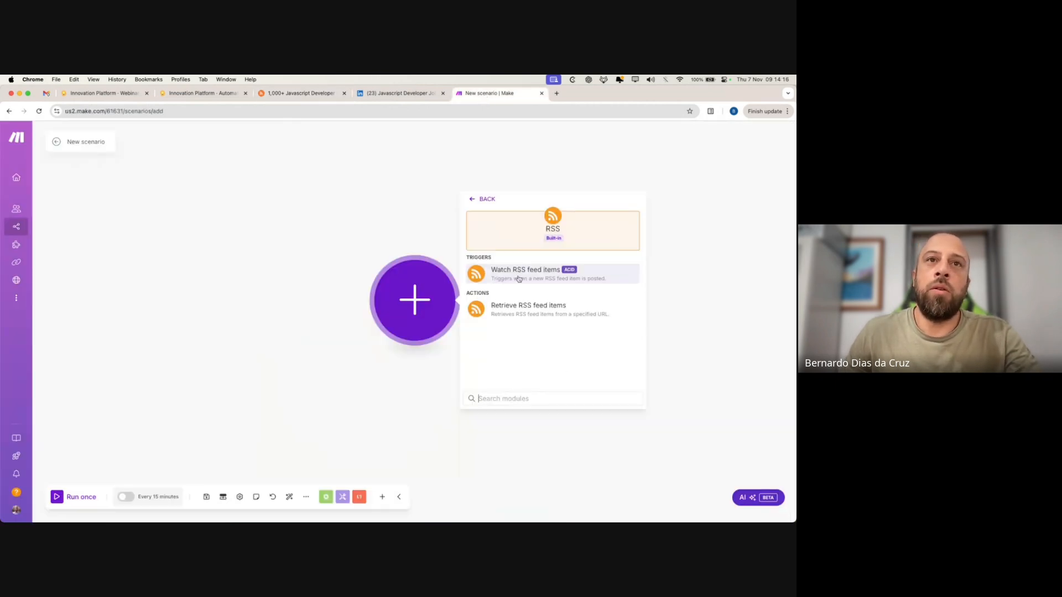
pyautogui.click(598, 274)
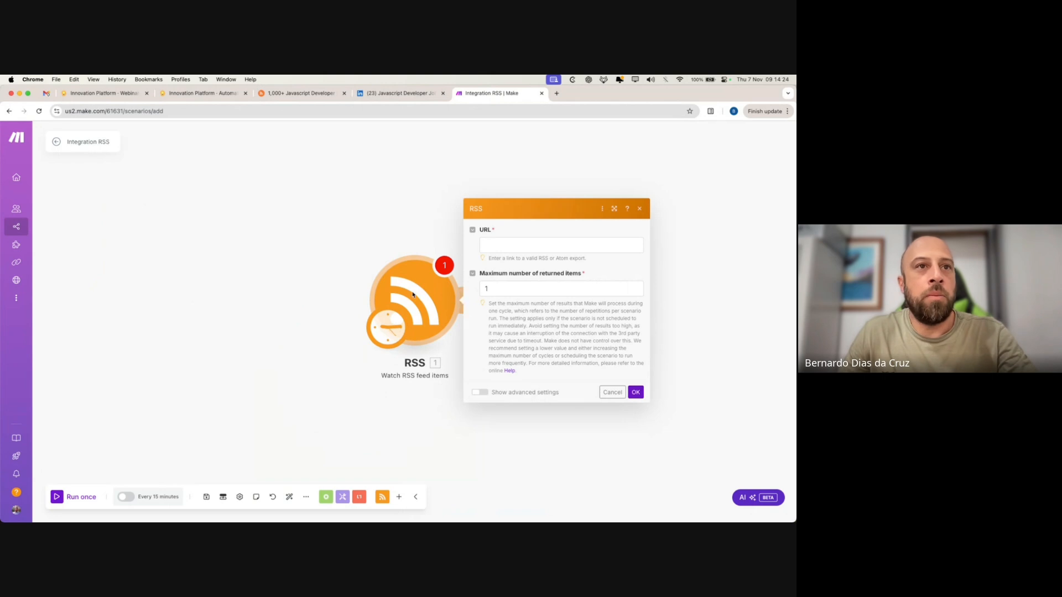
# - Delete the RSS module, re-add the Watch RSS feed items trigger, and open its schedule settings
pyautogui.rightClick(458, 294)
pyautogui.click(453, 394)
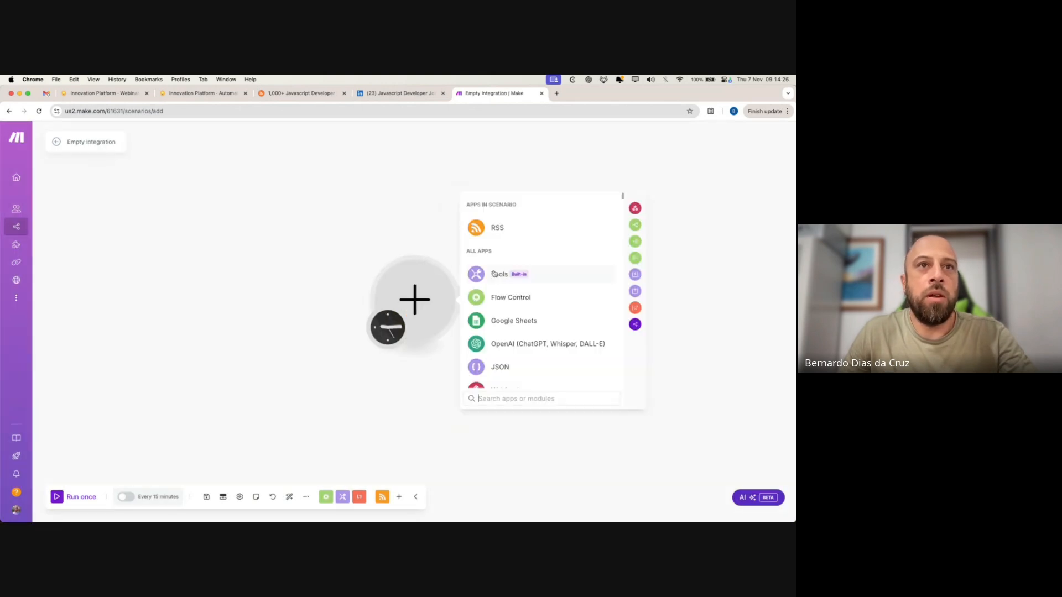
pyautogui.click(546, 233)
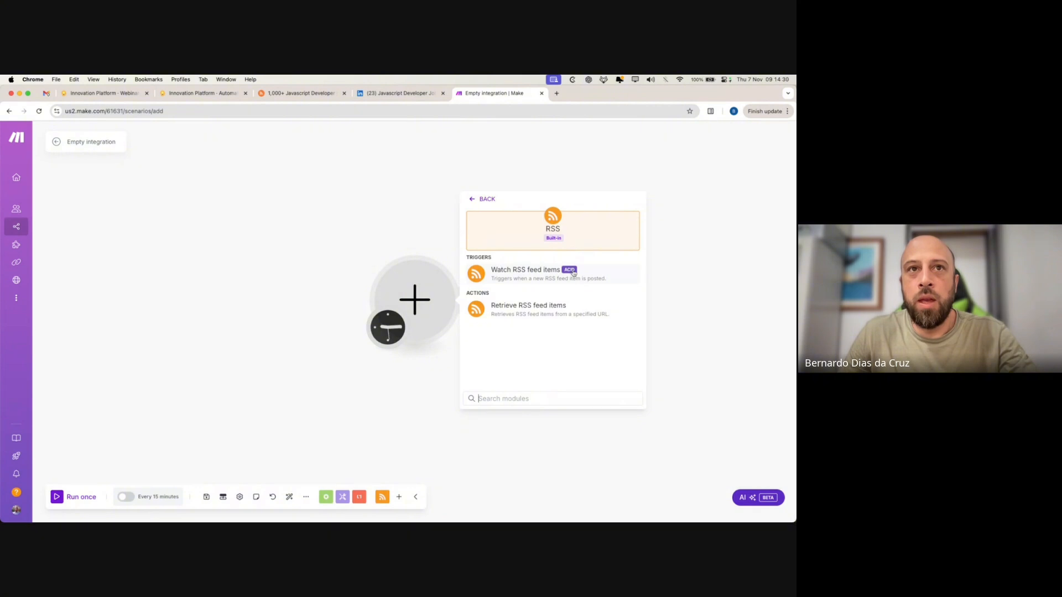
pyautogui.click(596, 272)
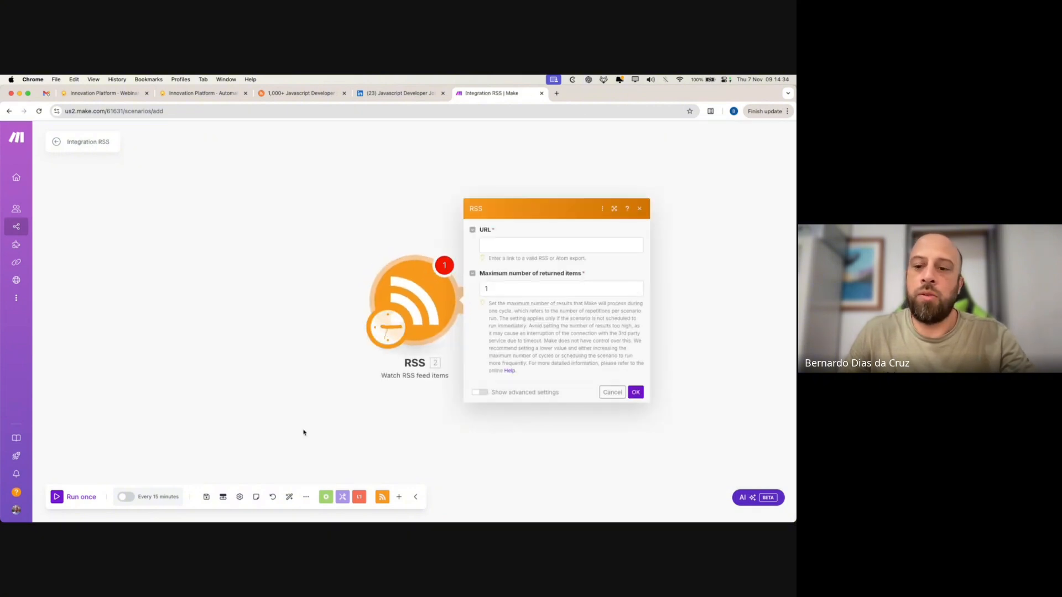
pyautogui.click(380, 337)
# - Review the Run scenario options and close them unchanged, keeping every 15 minutes
pyautogui.click(481, 278)
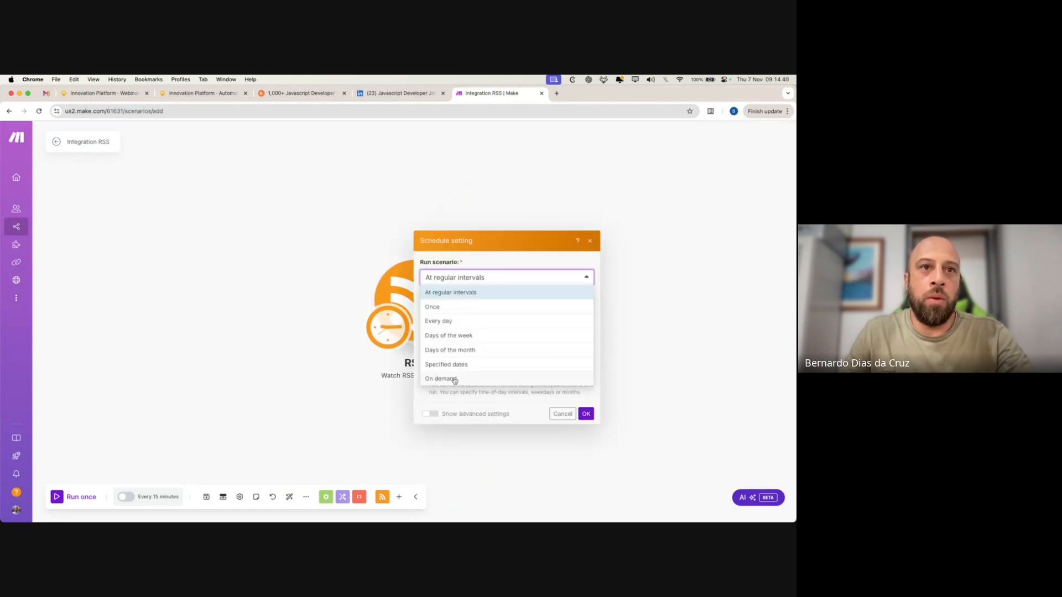
pyautogui.click(329, 381)
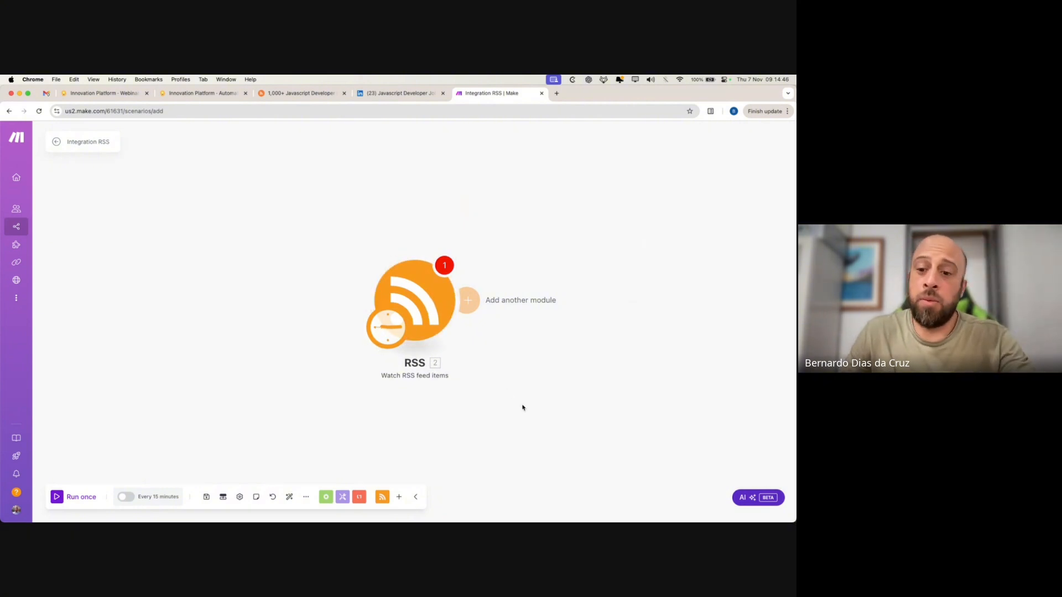
# - Paste the rss.app feed URL into the RSS module and set maximum returned items to 20
pyautogui.click(417, 320)
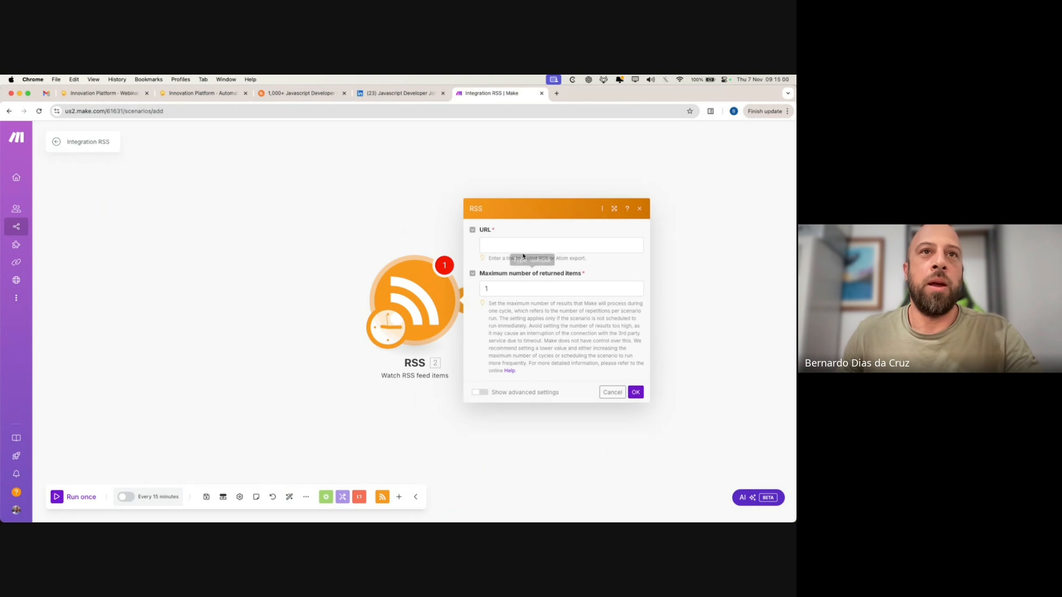
pyautogui.click(504, 245)
pyautogui.press('super+v')
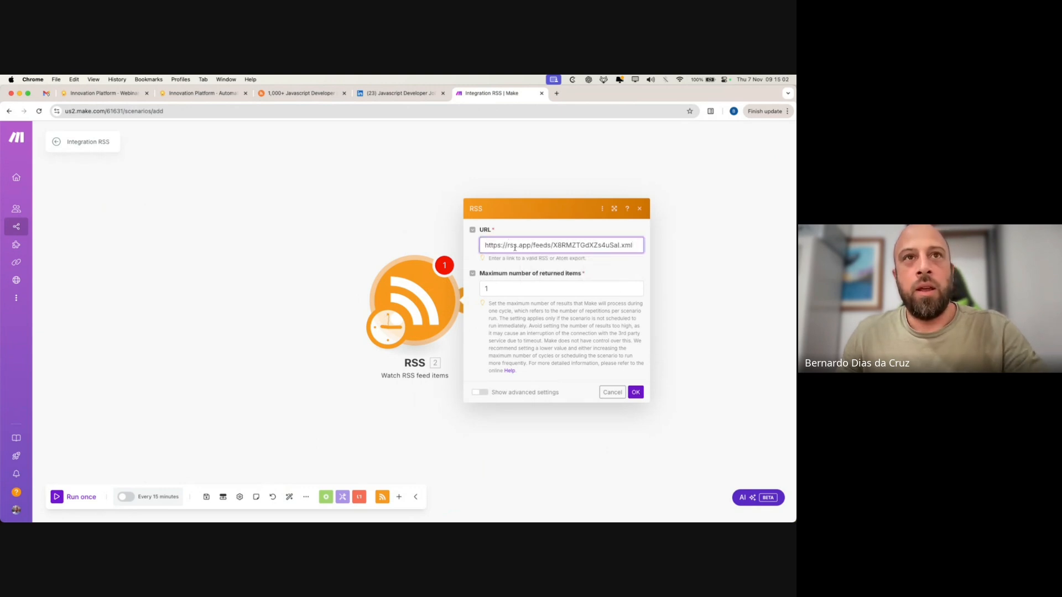
pyautogui.click(511, 290)
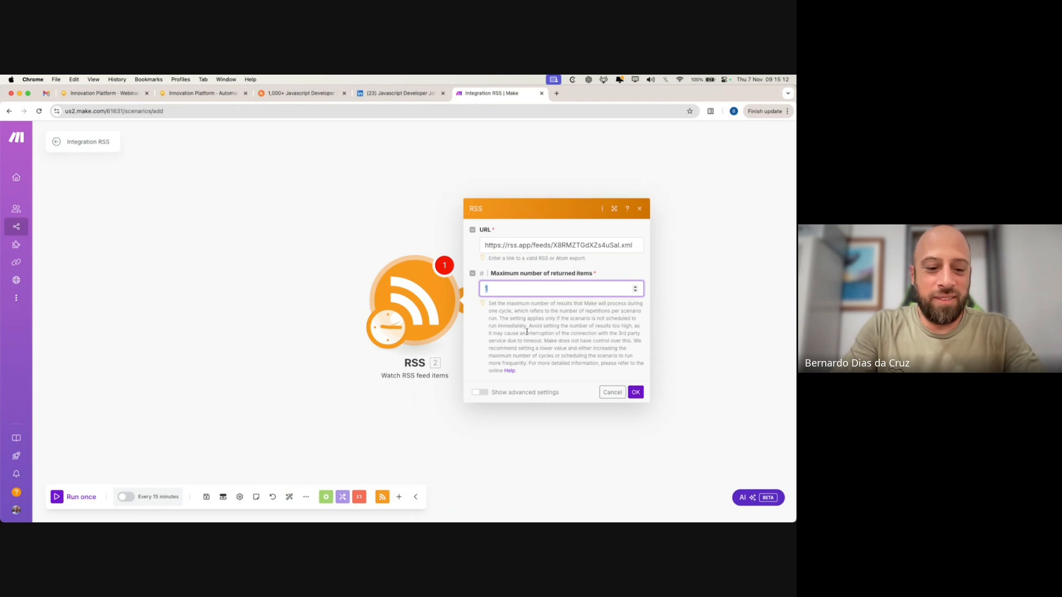
pyautogui.write('10')
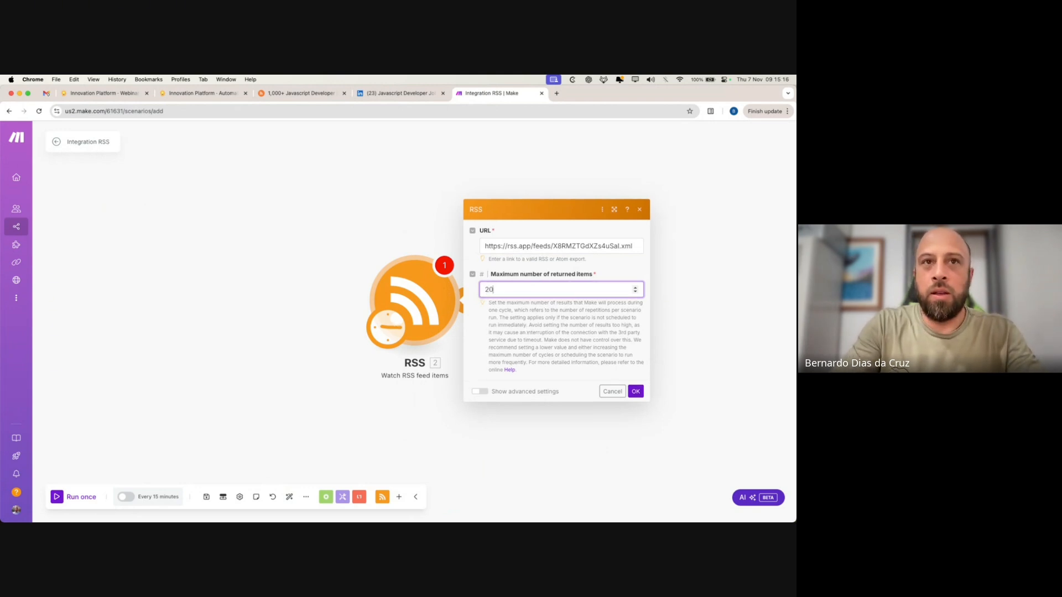
pyautogui.press('BackSpace')
pyautogui.press('BackSpace')
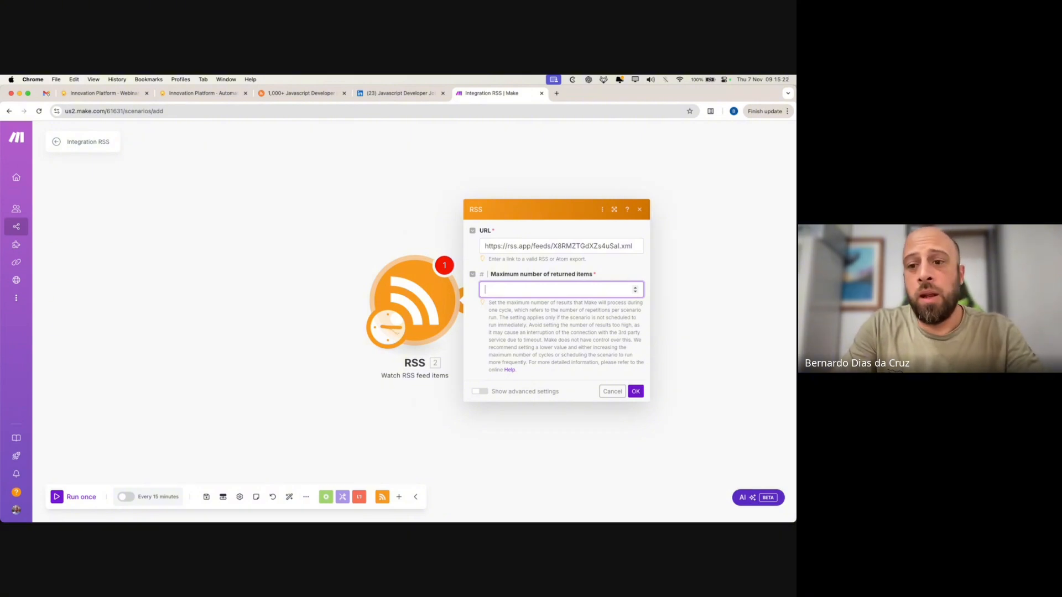
pyautogui.write('20')
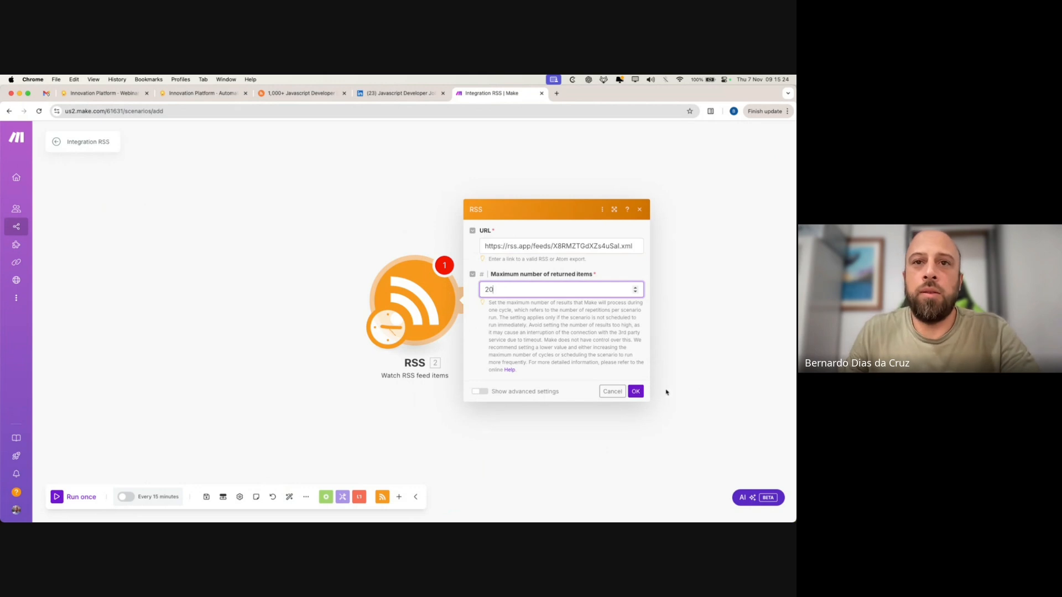
pyautogui.click(636, 392)
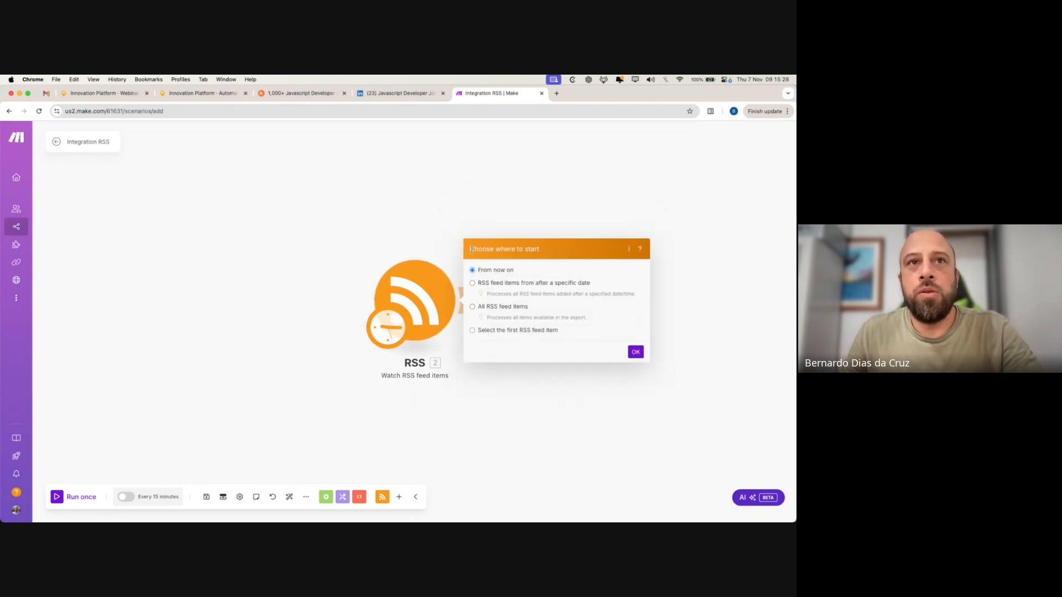
# - Set the trigger to start from All RSS feed items, confirming the choice twice
pyautogui.moveTo(471, 250); pyautogui.dragTo(536, 303)
pyautogui.click(488, 310)
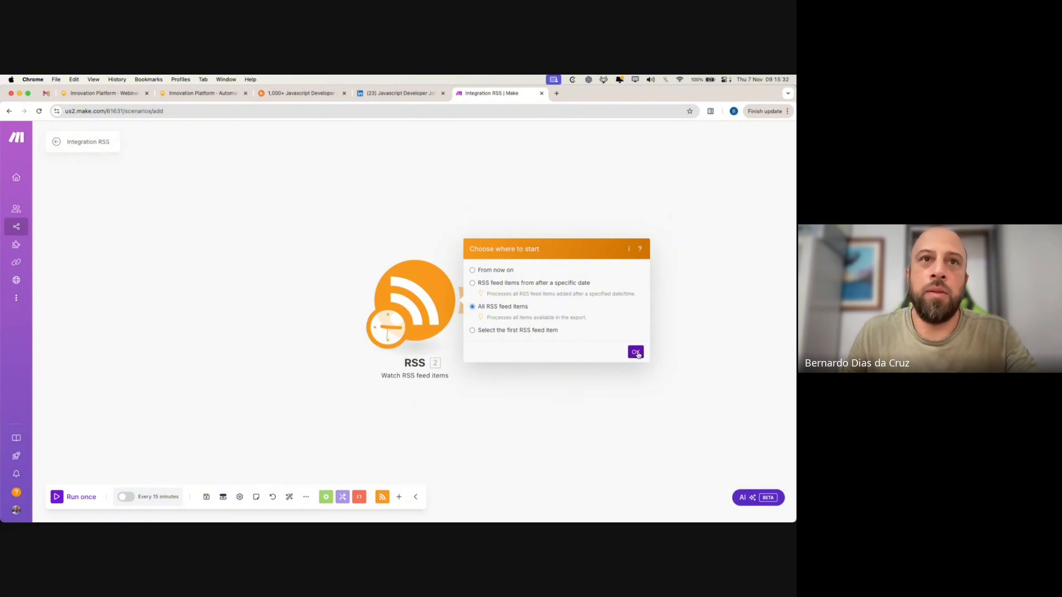
pyautogui.click(635, 352)
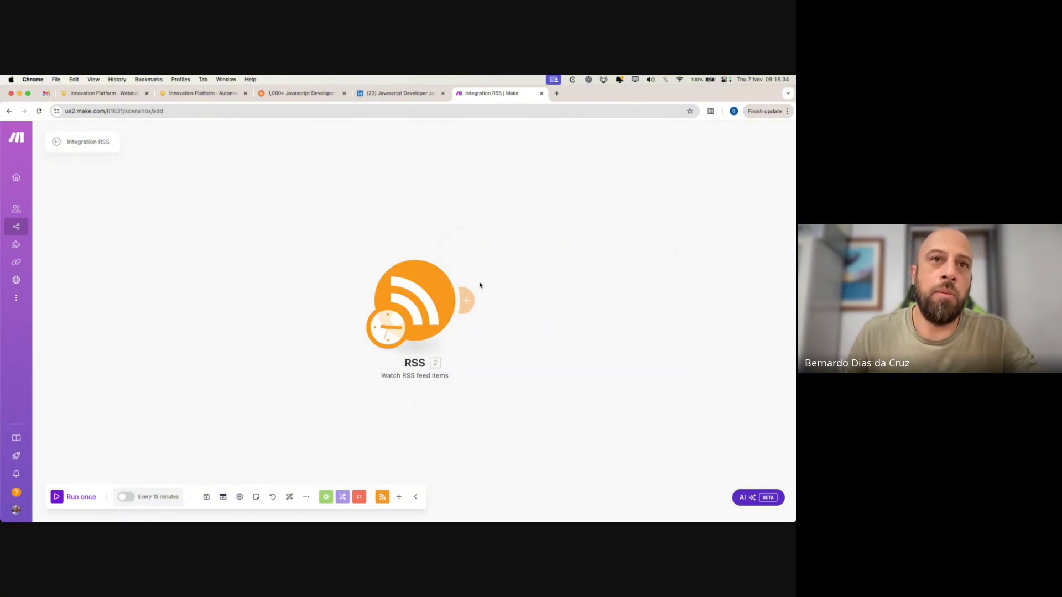
pyautogui.rightClick(431, 286)
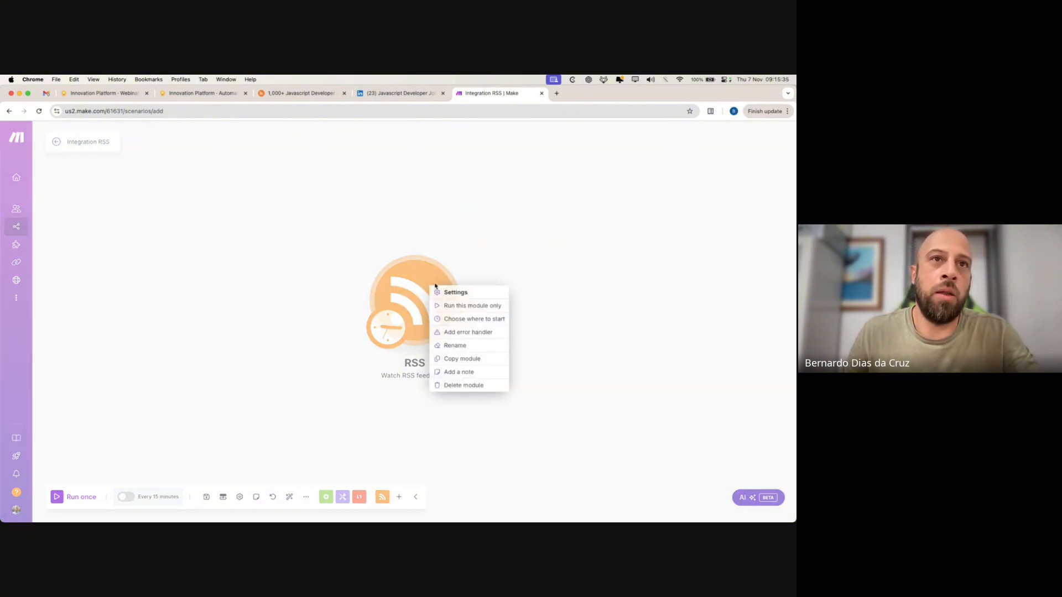
pyautogui.click(467, 319)
pyautogui.click(510, 308)
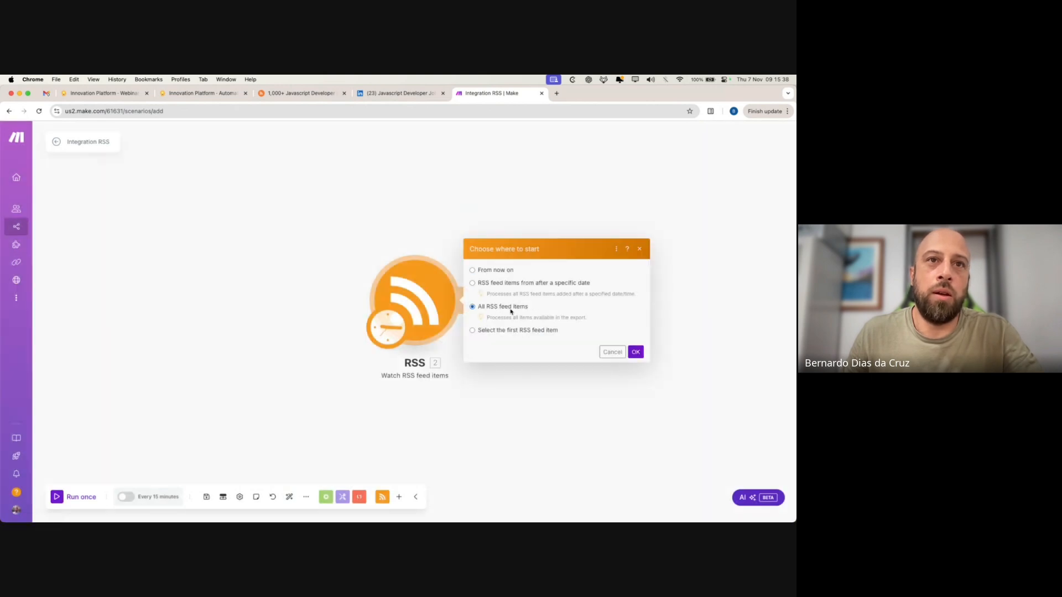
pyautogui.click(636, 352)
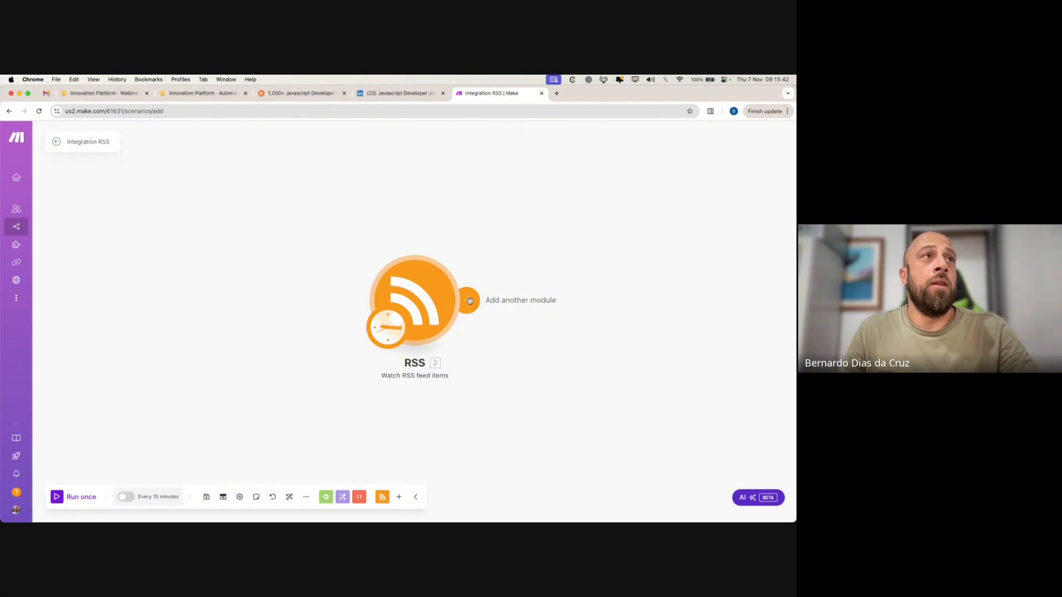
pyautogui.moveTo(188, 93); pyautogui.dragTo(412, 95)
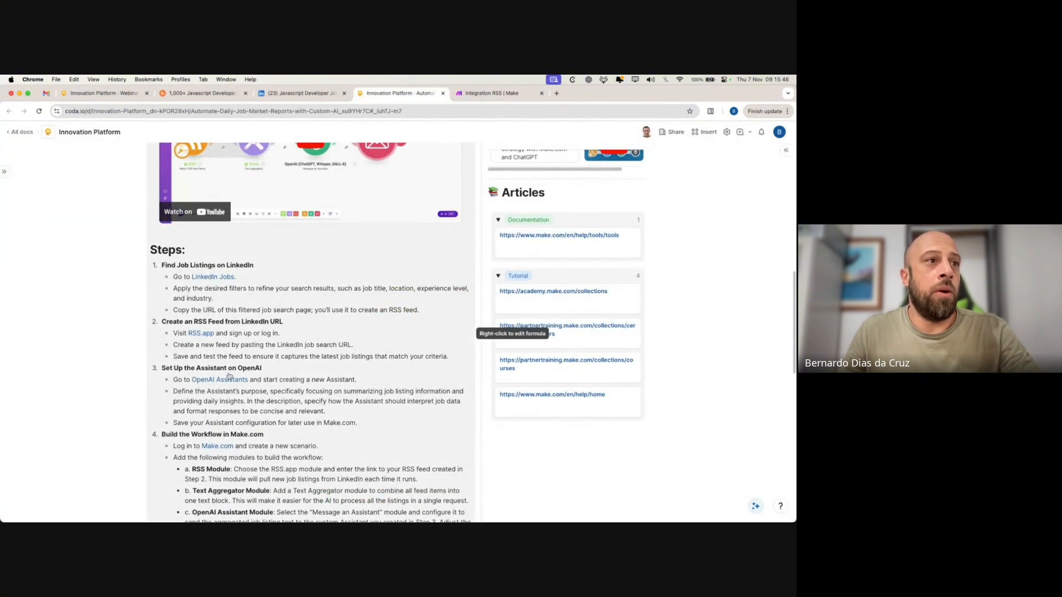
# - Follow the Coda guide's 'OpenAI Assistants' link to the OpenAI Platform assistants page
pyautogui.scroll(-3, 252, 297)
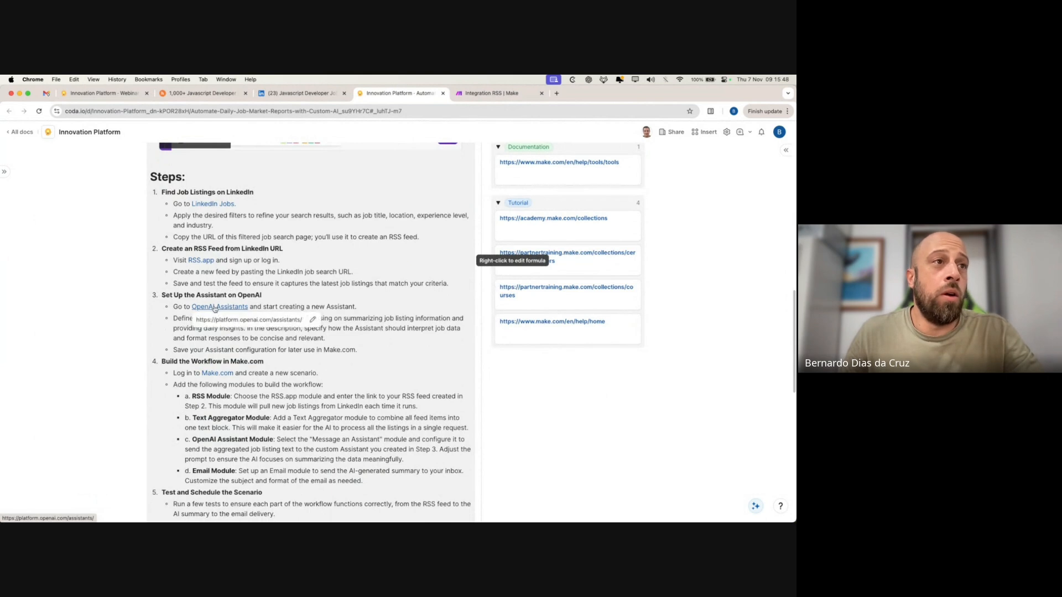
pyautogui.keyDown('super'); pyautogui.click(220, 306); pyautogui.keyUp('super')
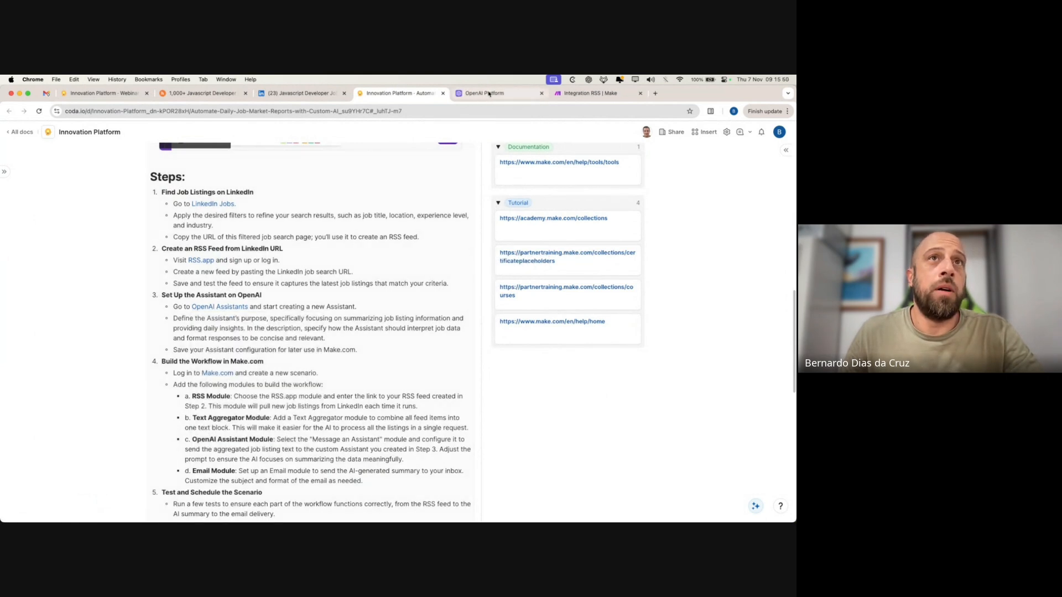
pyautogui.moveTo(484, 93); pyautogui.dragTo(576, 92)
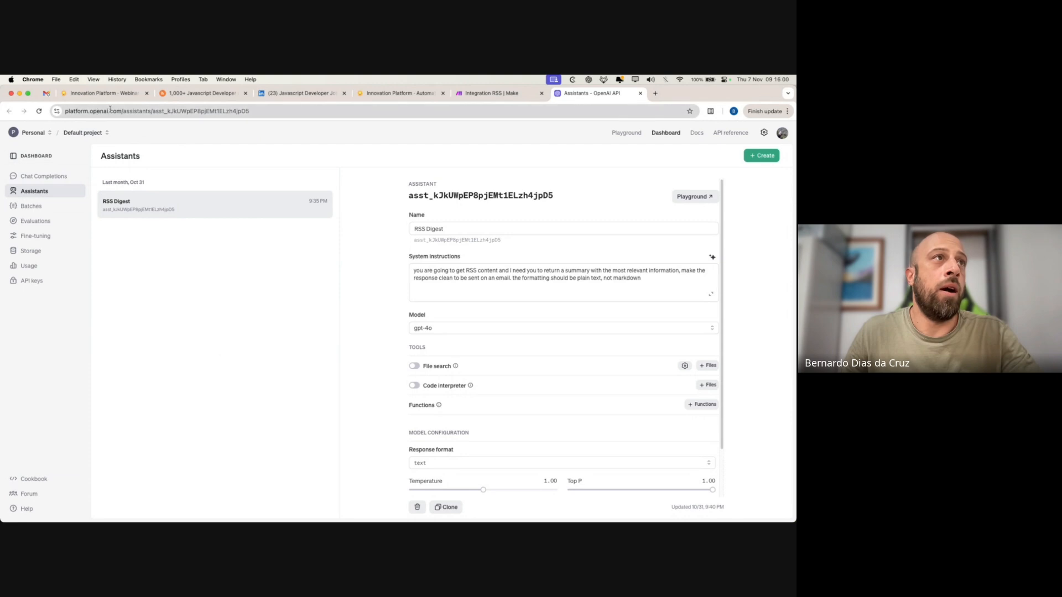
# - Edit the RSS Digest assistant's plain-text, no-markdown instructions and save them
pyautogui.click(160, 196)
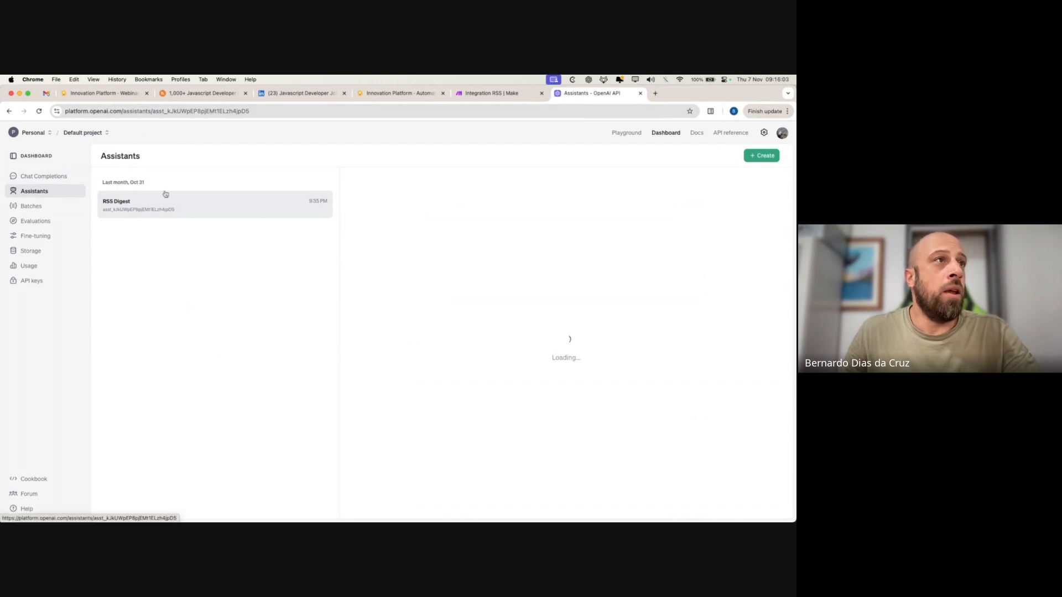
pyautogui.doubleClick(113, 156)
pyautogui.click(232, 296)
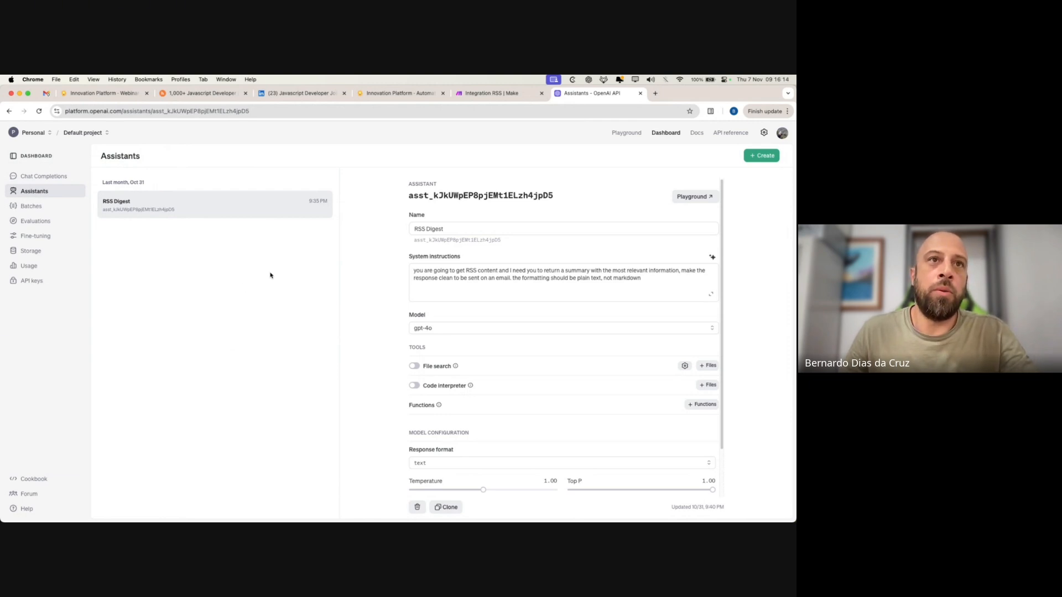
pyautogui.click(653, 278)
pyautogui.moveTo(653, 278); pyautogui.dragTo(401, 277)
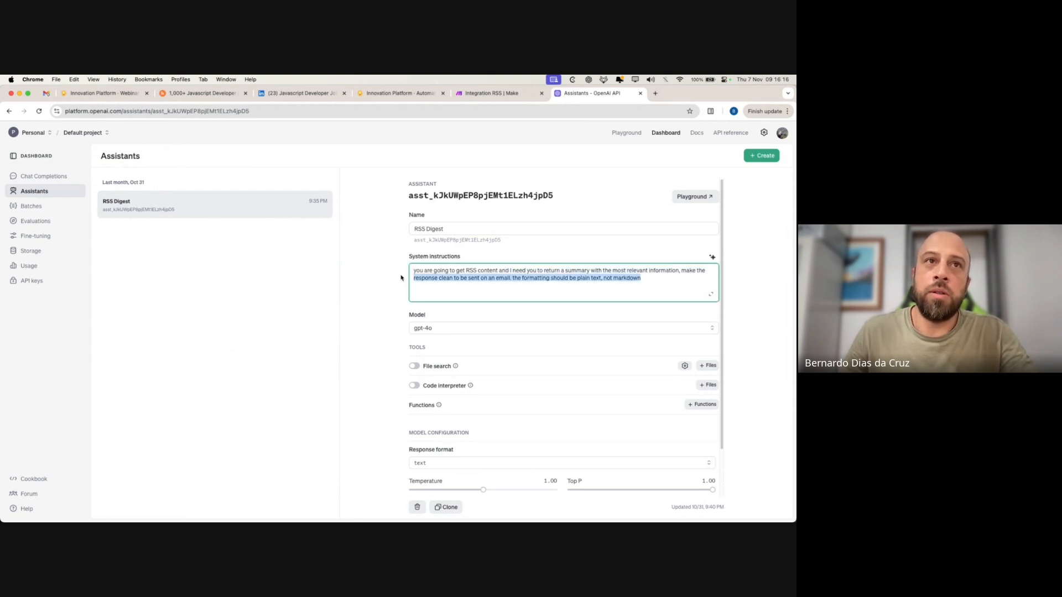
pyautogui.click(448, 271)
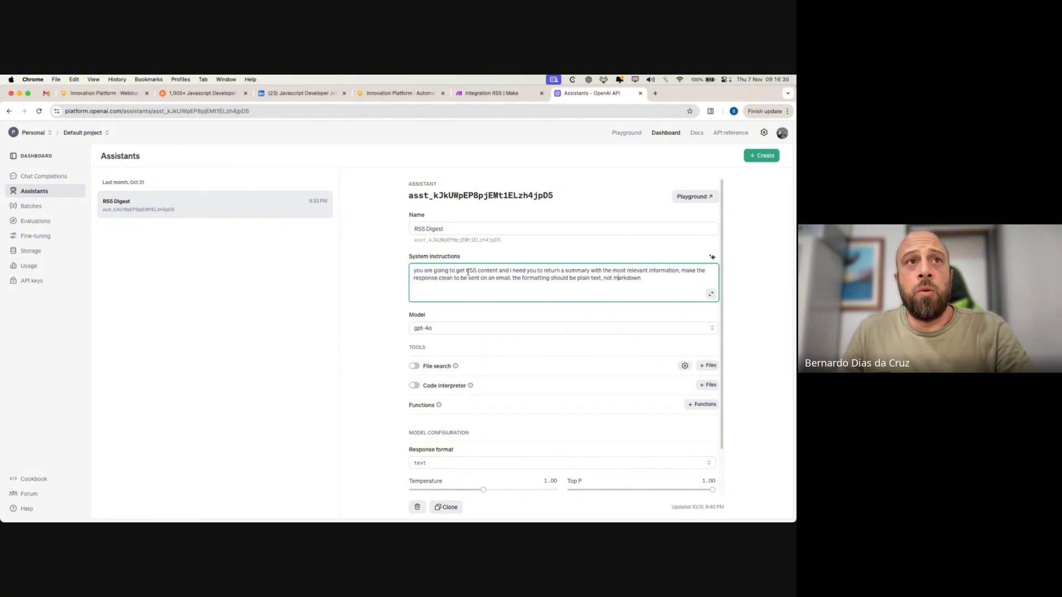
pyautogui.click(238, 223)
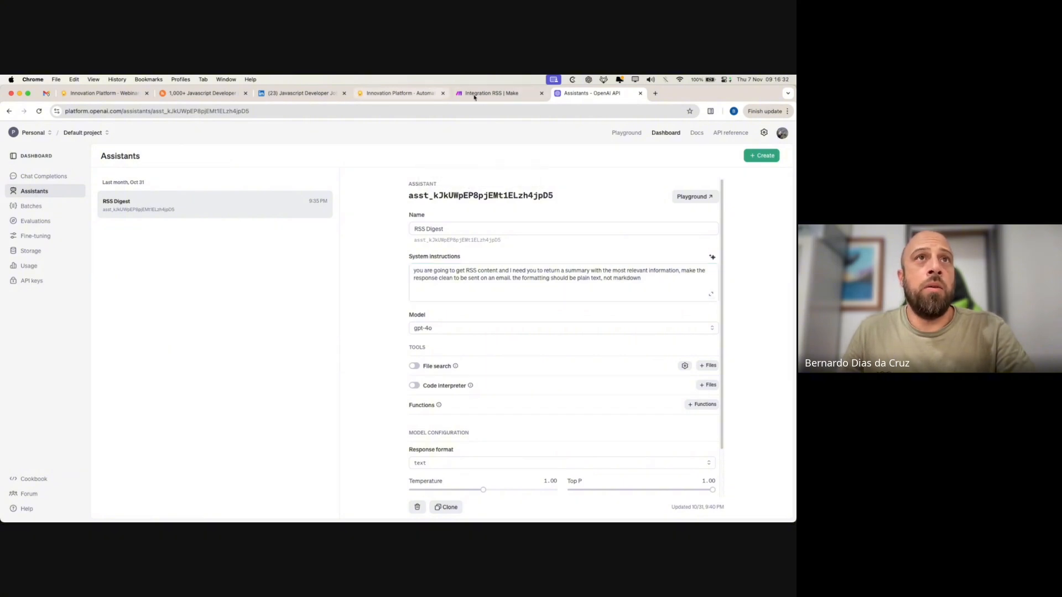
# - Check the Coda steps against the assistant, then return to Make's Integration RSS scenario
pyautogui.click(376, 94)
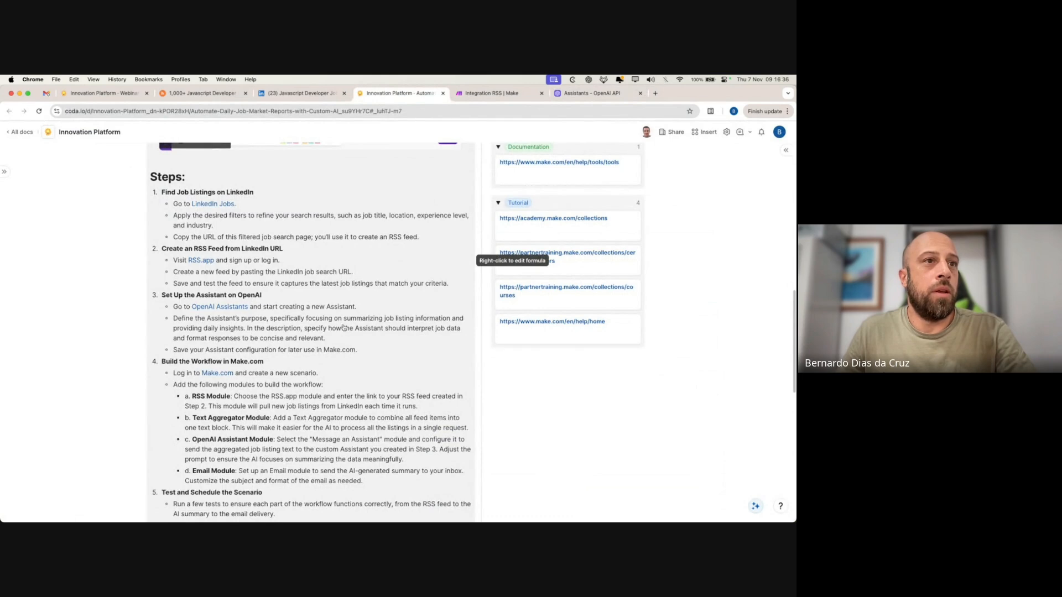
pyautogui.click(600, 94)
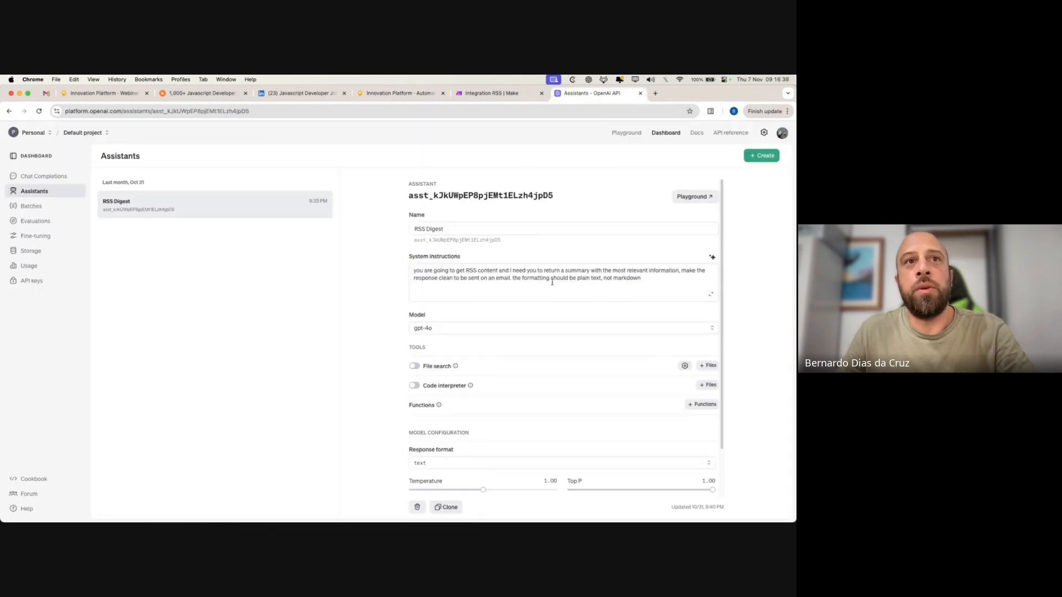
pyautogui.click(394, 94)
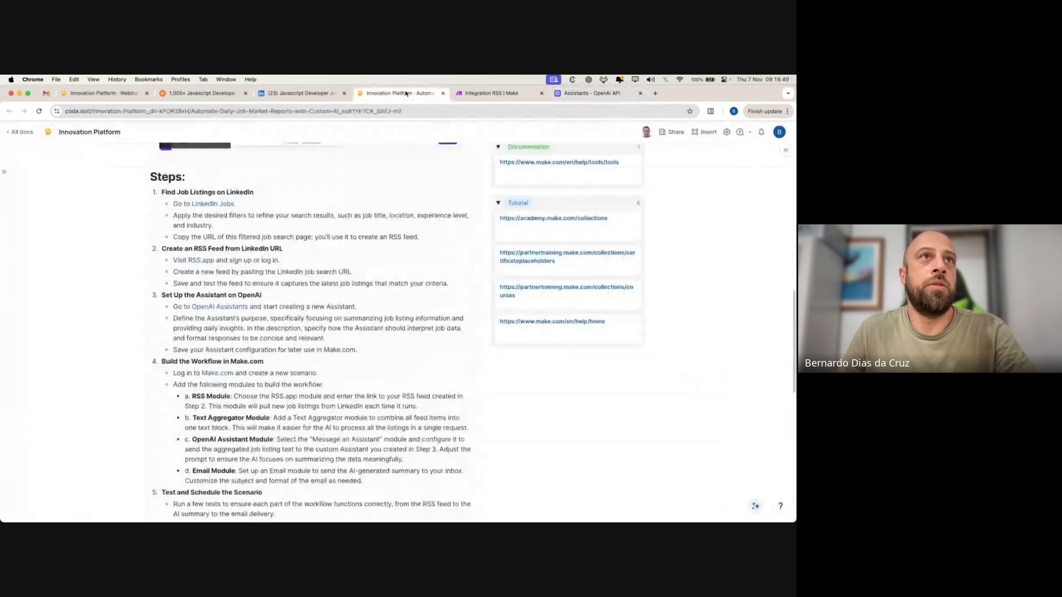
pyautogui.scroll(-5, 365, 307)
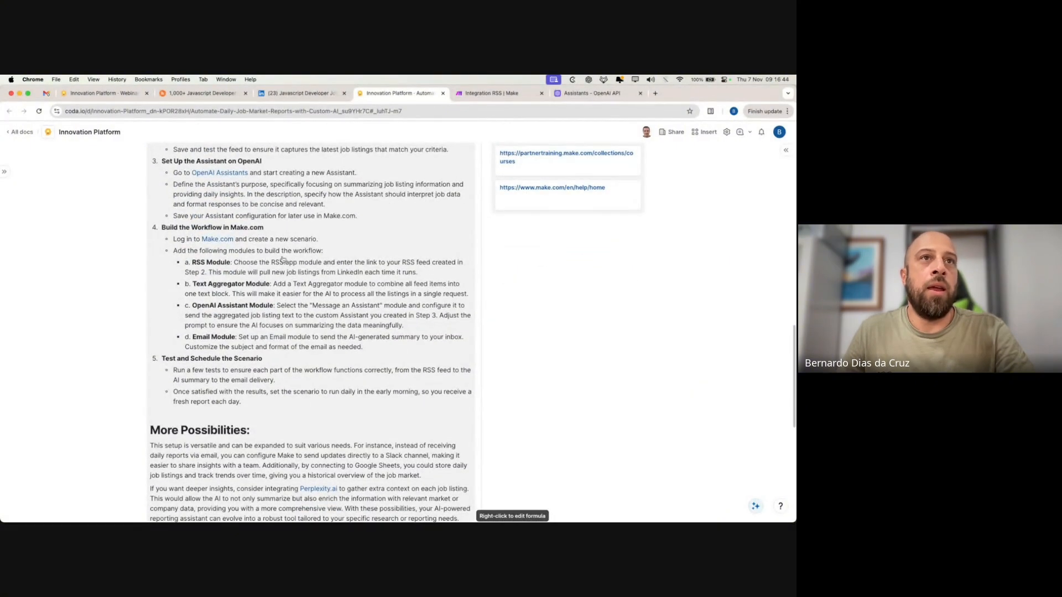
pyautogui.click(589, 93)
pyautogui.click(476, 95)
# - Discard the empty module after RSS and run the scenario once
pyautogui.click(490, 312)
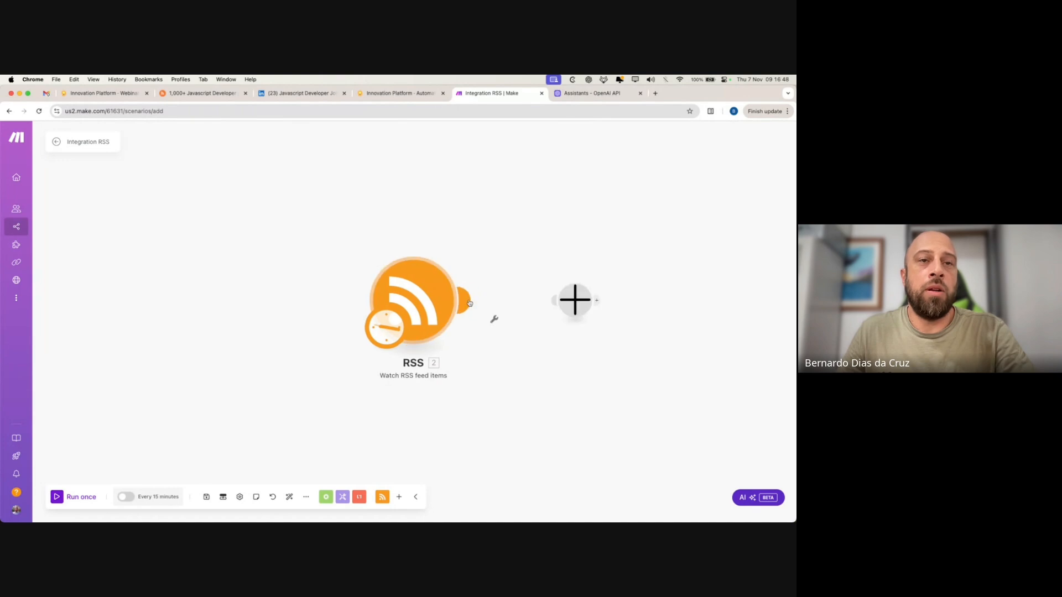
pyautogui.click(207, 389)
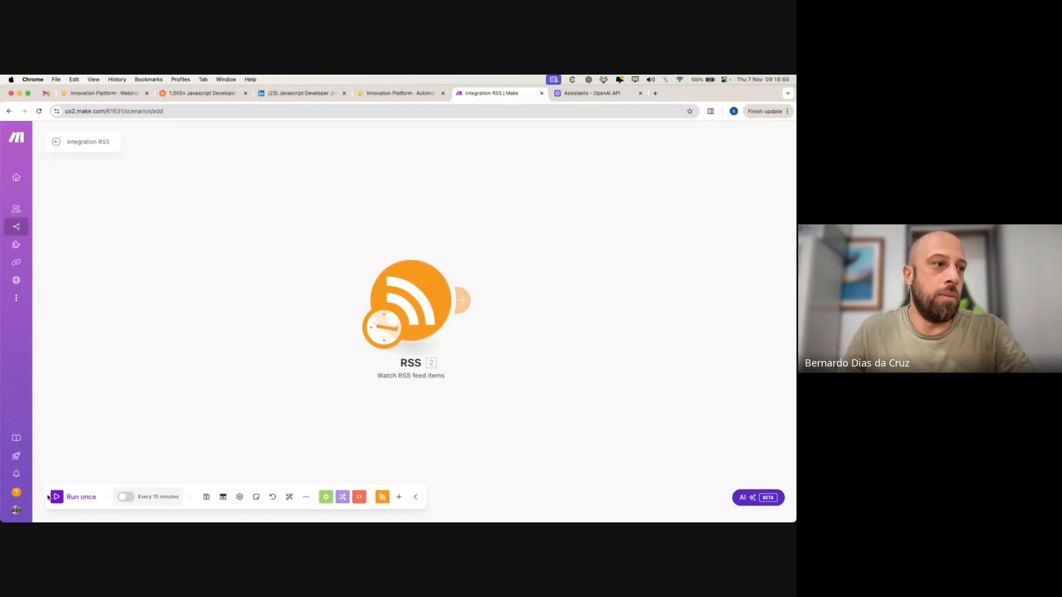
pyautogui.click(56, 497)
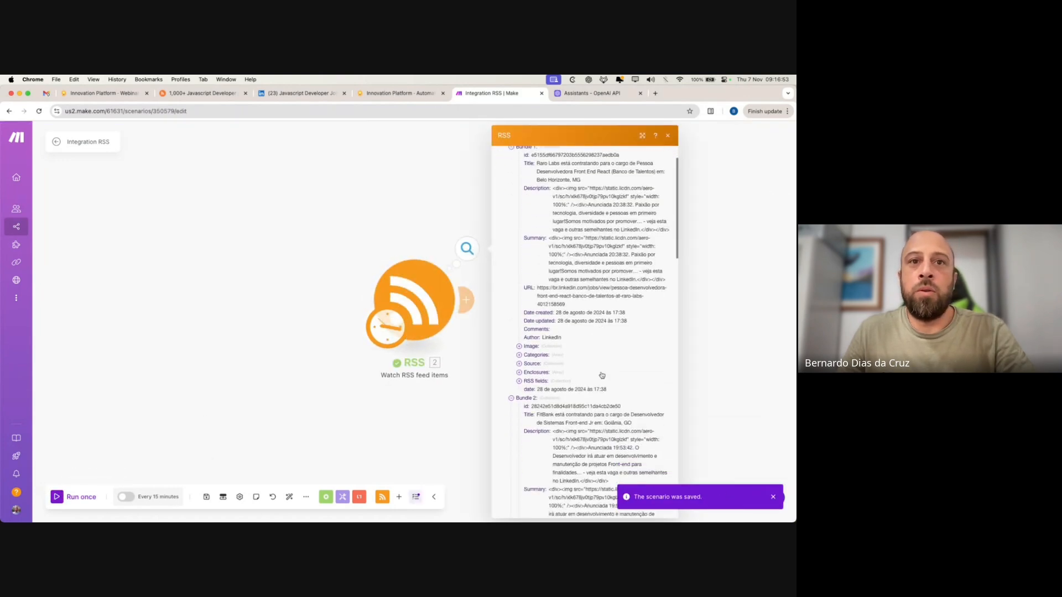
# - Collapse bundles 1–5 and expand Bundle 13 of the 13 returned job-listing bundles
pyautogui.scroll(2, 603, 376)
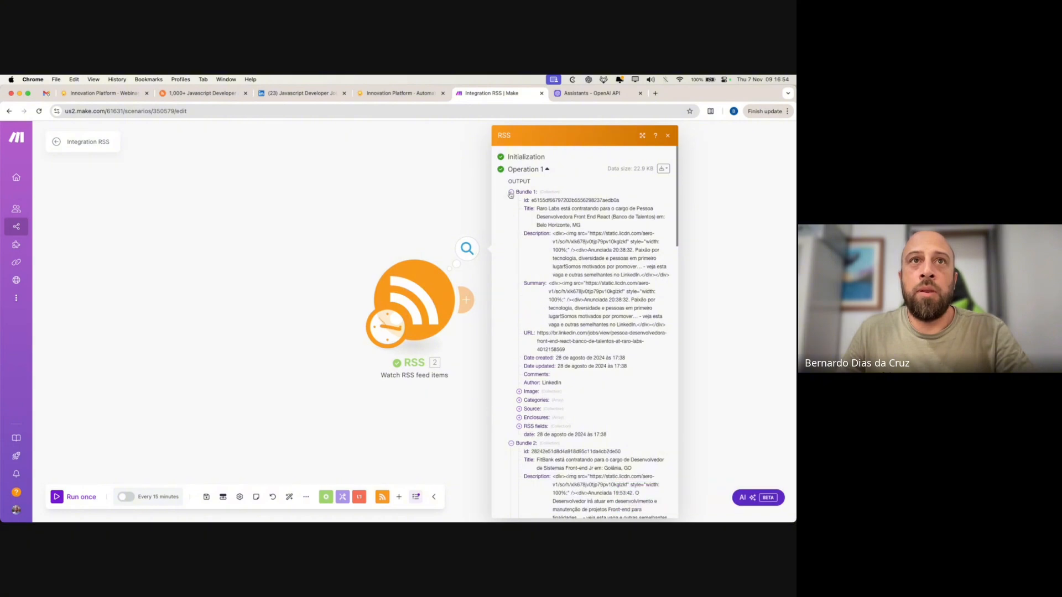
pyautogui.click(510, 193)
pyautogui.click(516, 202)
pyautogui.click(516, 210)
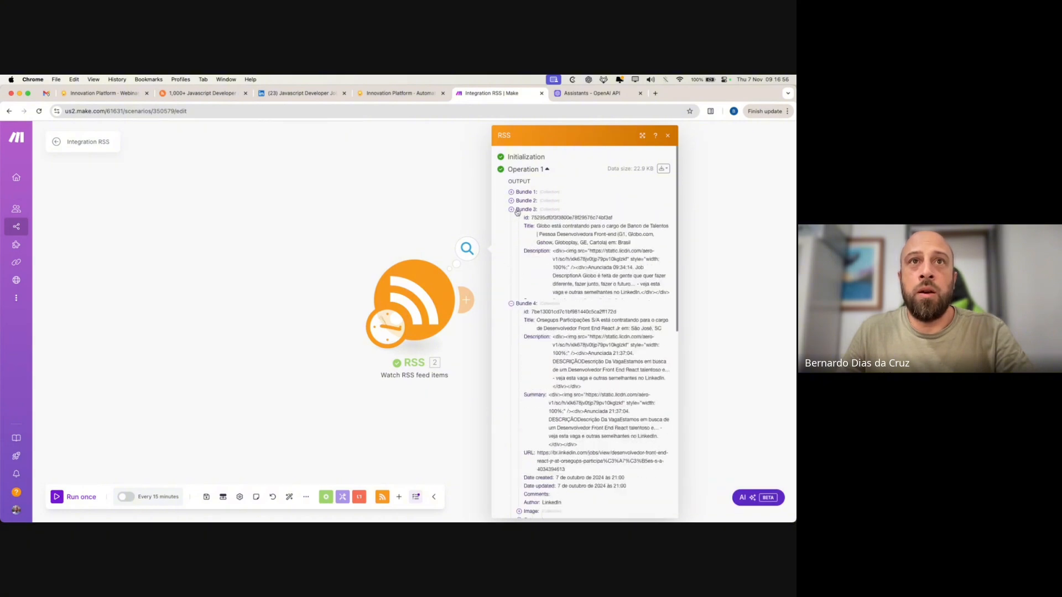
pyautogui.click(516, 219)
pyautogui.click(511, 227)
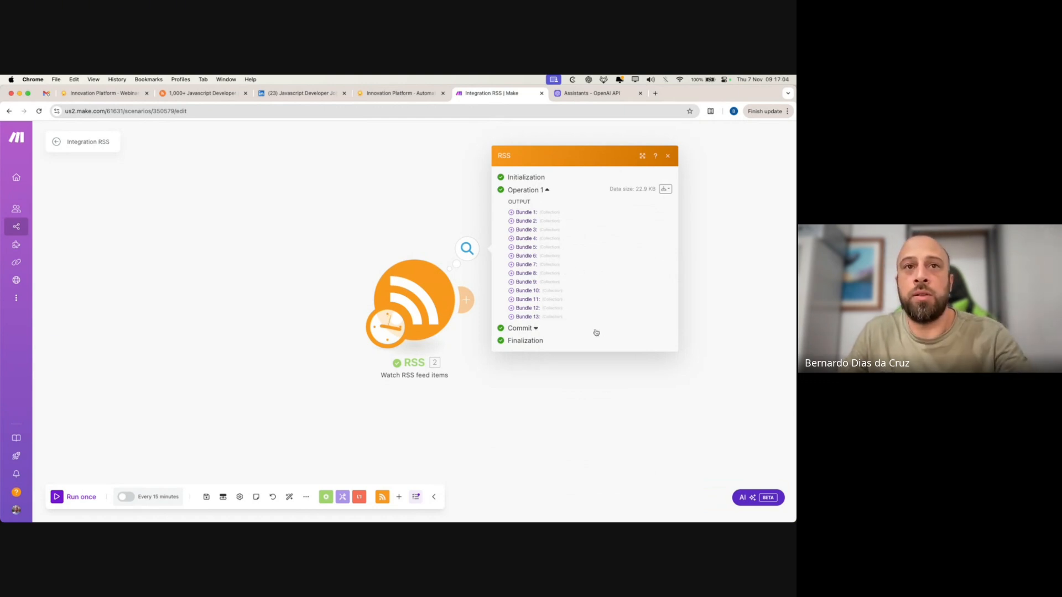
pyautogui.click(528, 316)
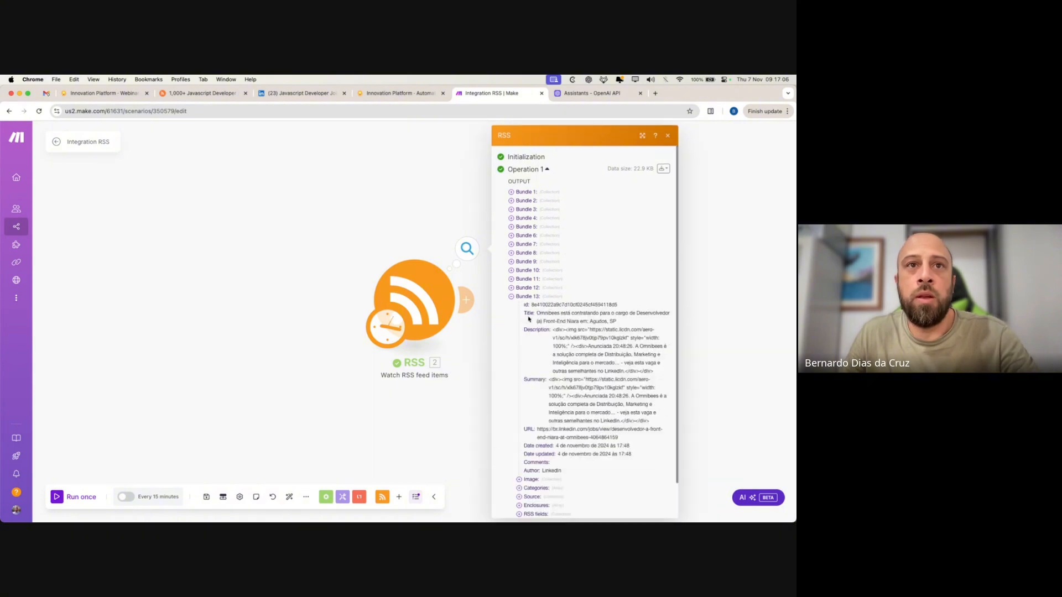
pyautogui.click(302, 93)
pyautogui.scroll(-5, 264, 364)
# - Scroll the LinkedIn Javascript Developer in Brazil results, then go back to Make's RSS output
pyautogui.scroll(-10, 263, 364)
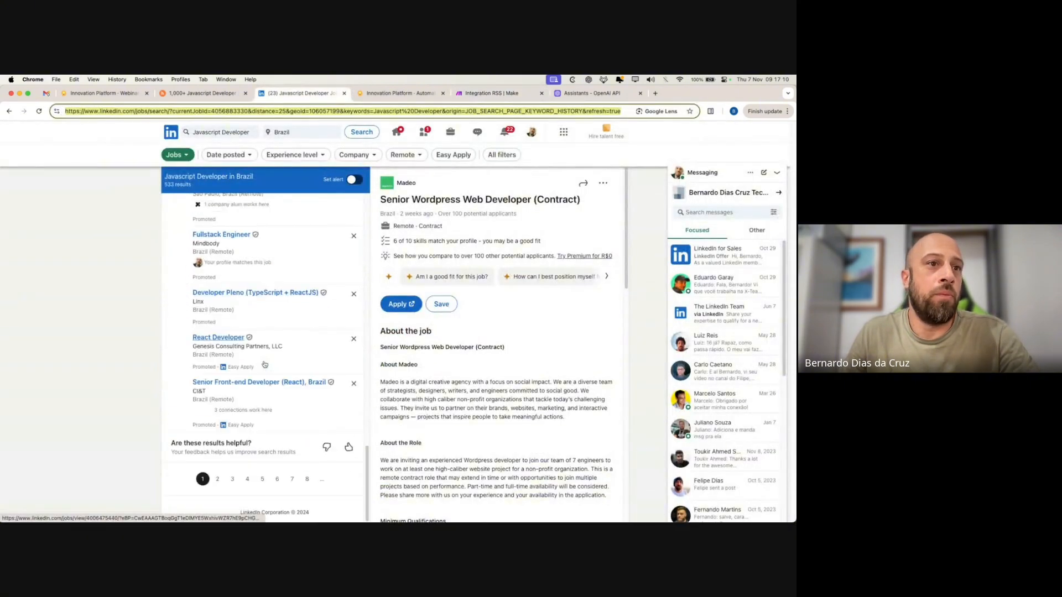
pyautogui.scroll(20, 264, 364)
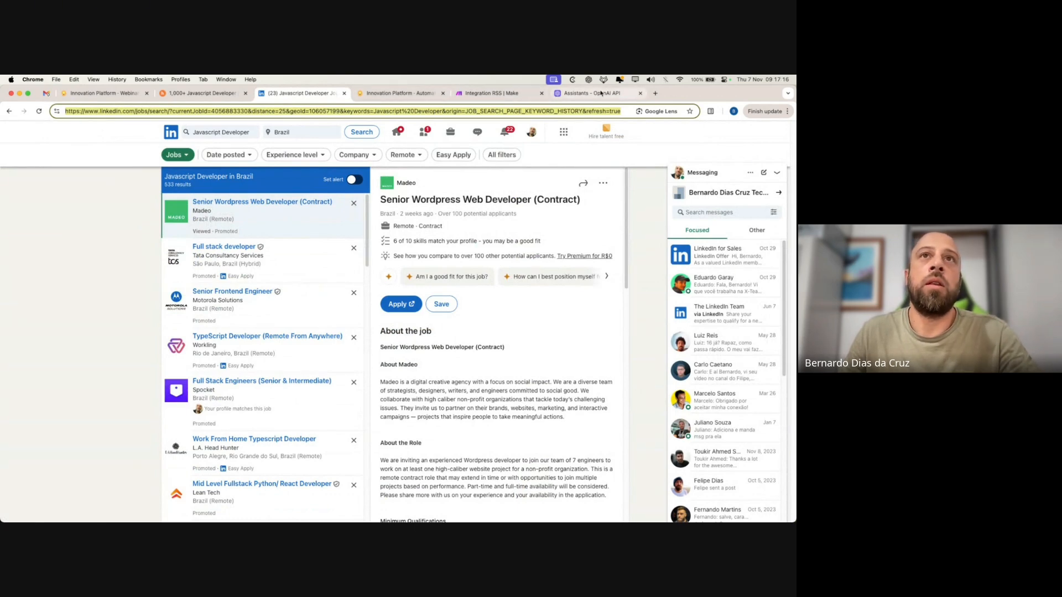
pyautogui.click(589, 95)
pyautogui.click(480, 95)
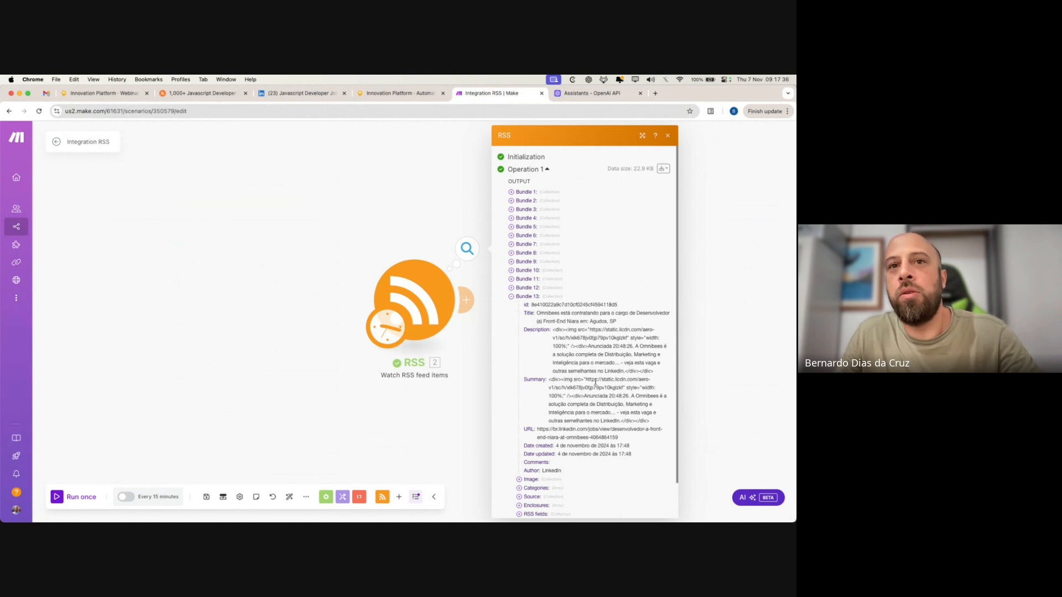
# - Highlight Bundle 13's Description and its closing see-it-on-LinkedIn sentence, then close the output panel
pyautogui.moveTo(552, 329); pyautogui.dragTo(651, 369)
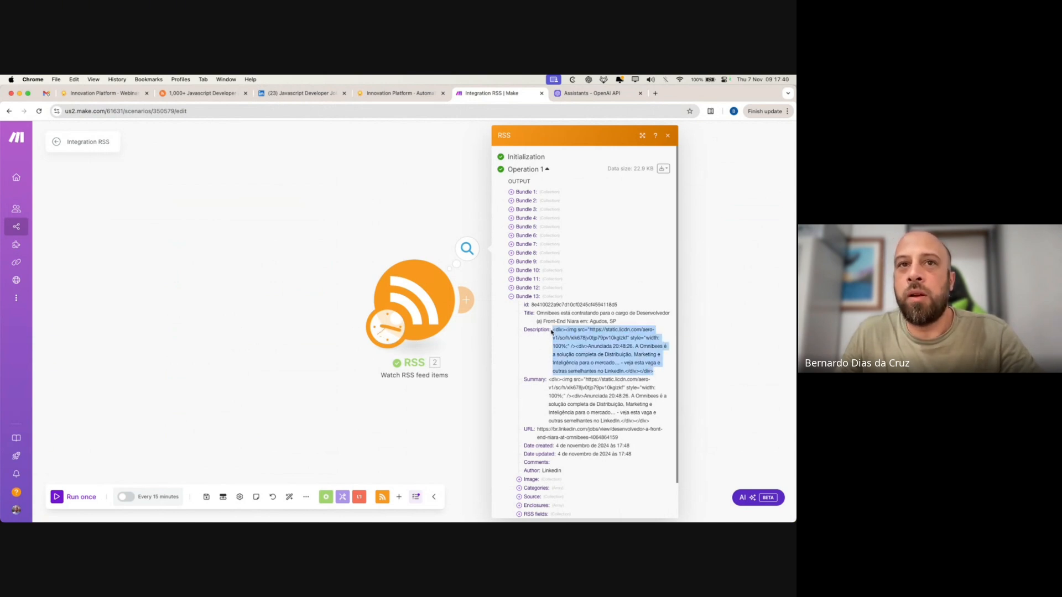
pyautogui.click(601, 361)
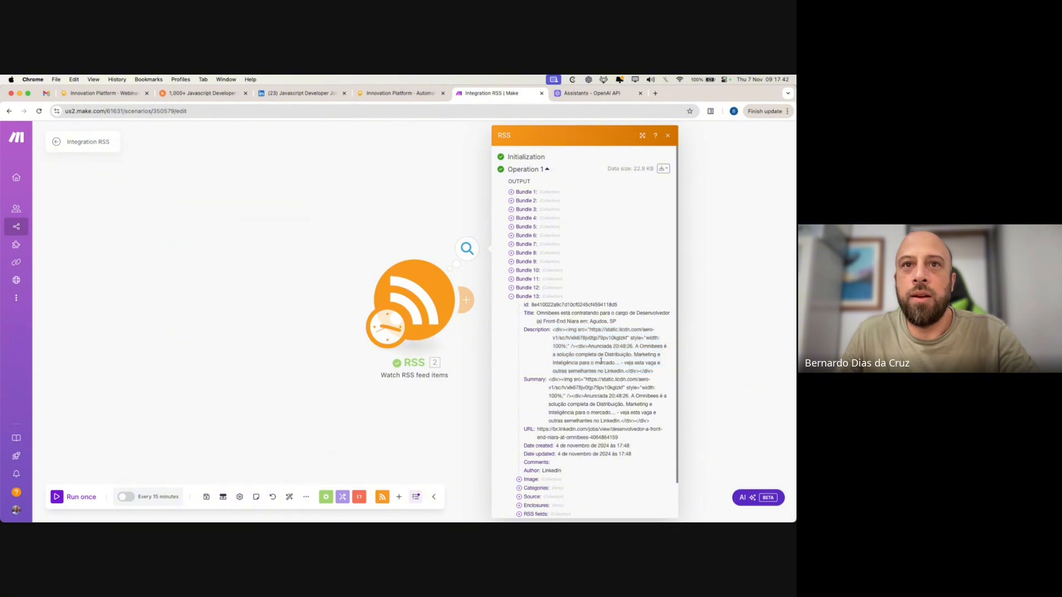
pyautogui.moveTo(636, 347); pyautogui.dragTo(626, 371)
pyautogui.click(619, 362)
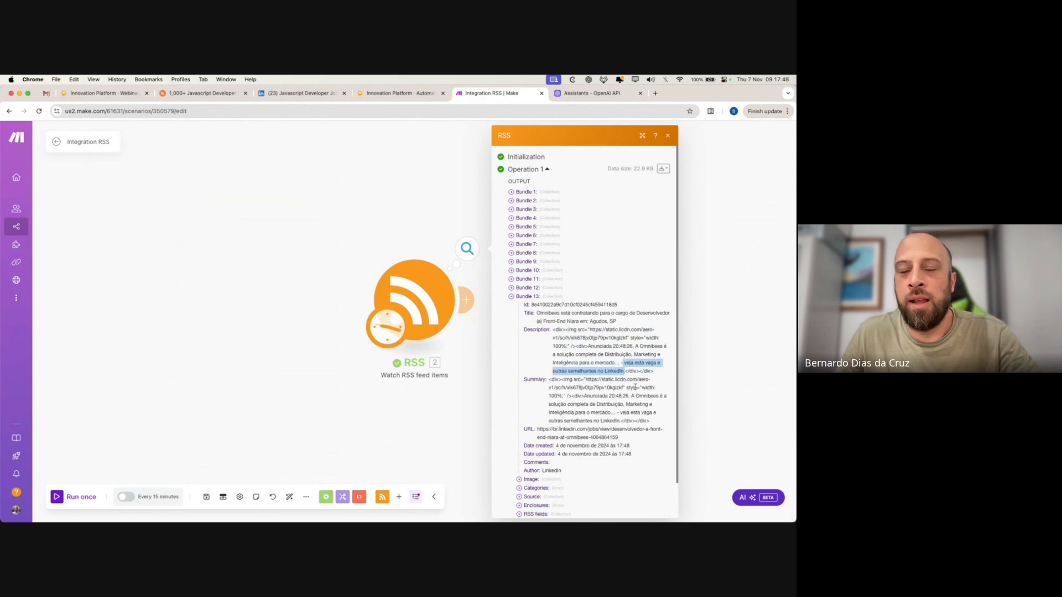
pyautogui.click(623, 363)
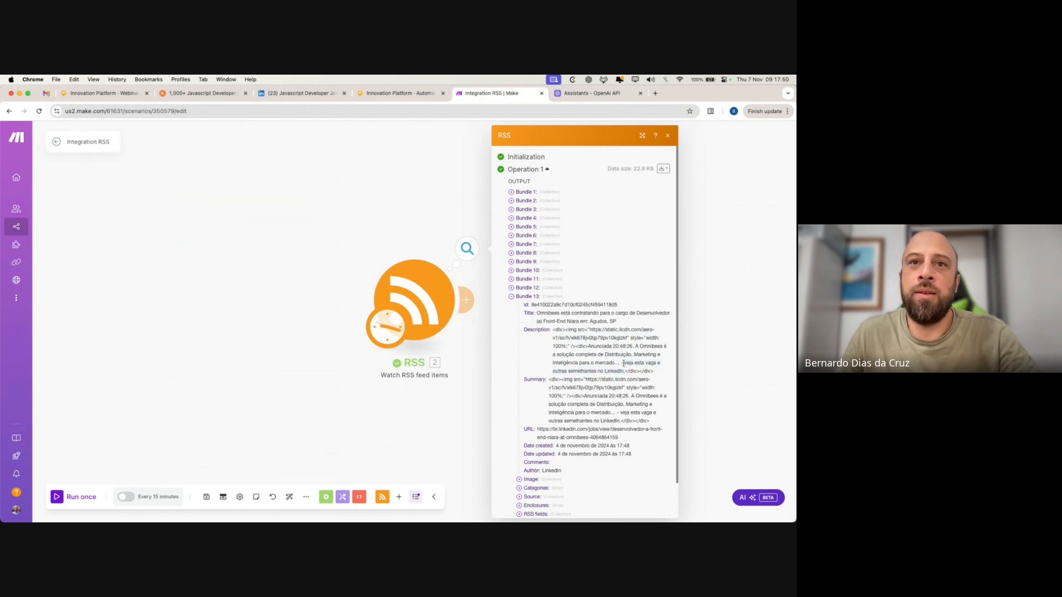
pyautogui.moveTo(624, 364); pyautogui.dragTo(624, 368)
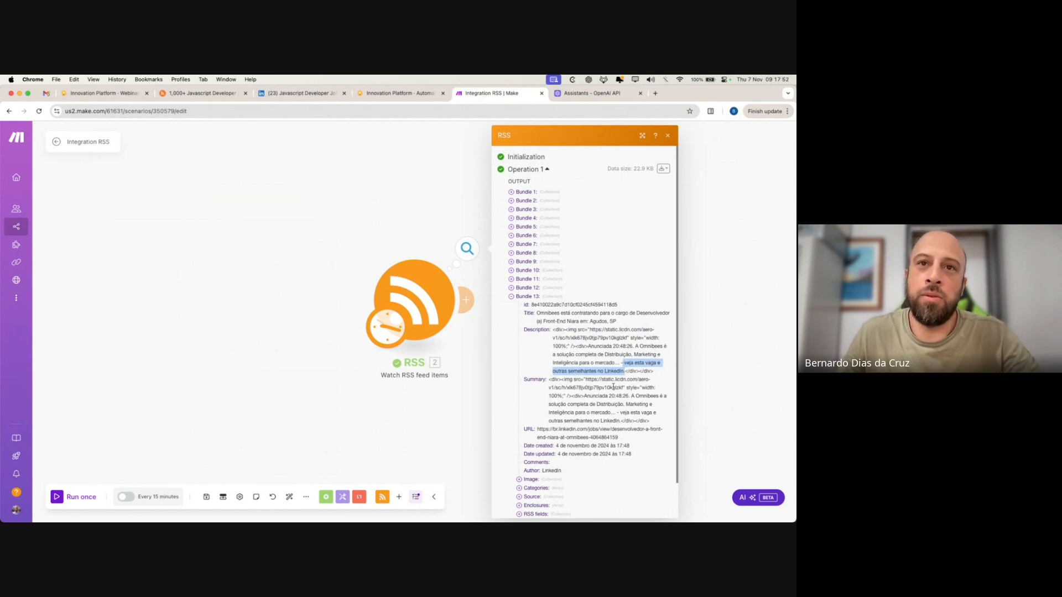
pyautogui.click(617, 364)
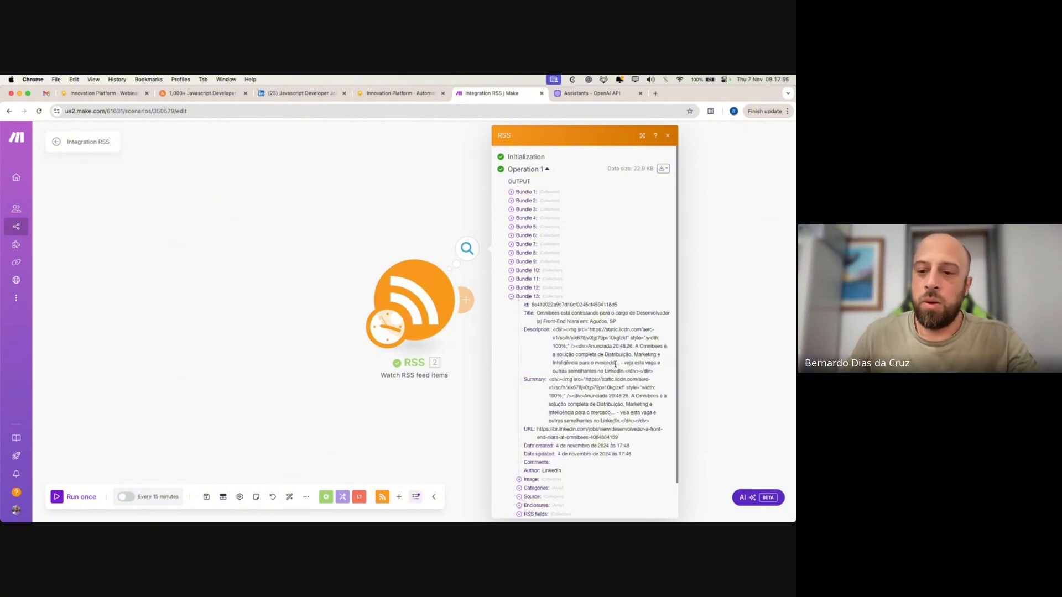
pyautogui.click(698, 358)
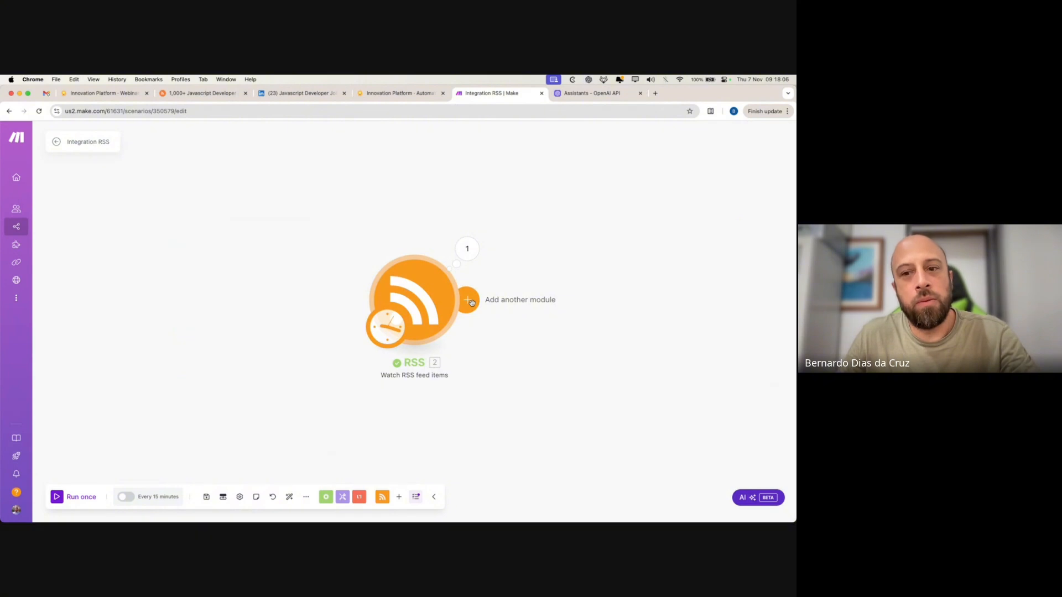
# - Chain a Tools Text aggregator module after the RSS Watch RSS feed items trigger
pyautogui.click(470, 302)
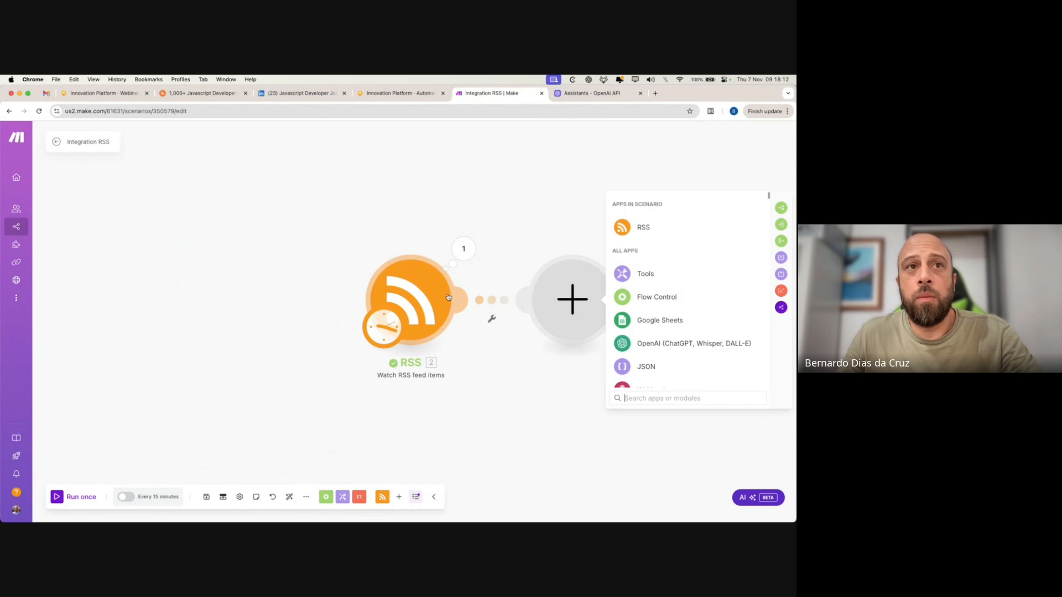
pyautogui.click(463, 248)
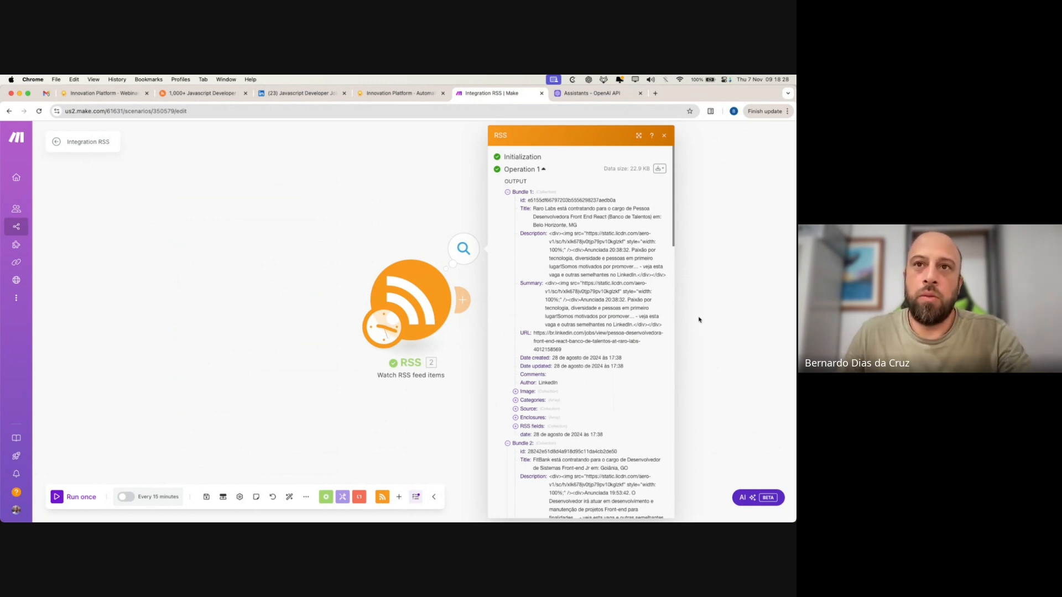
pyautogui.click(678, 313)
pyautogui.click(471, 301)
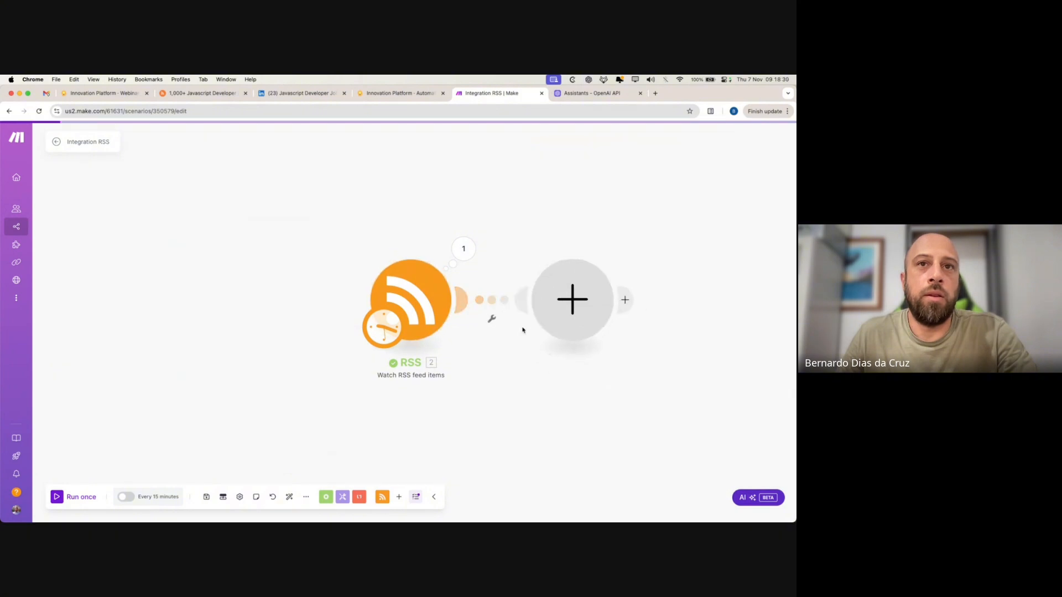
pyautogui.click(670, 274)
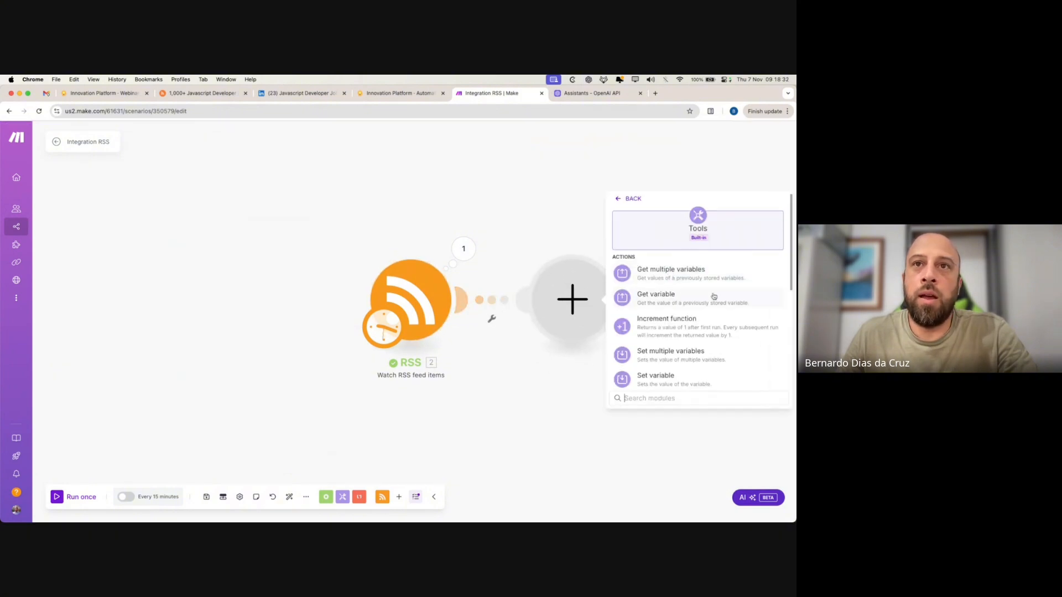
pyautogui.scroll(-3, 719, 361)
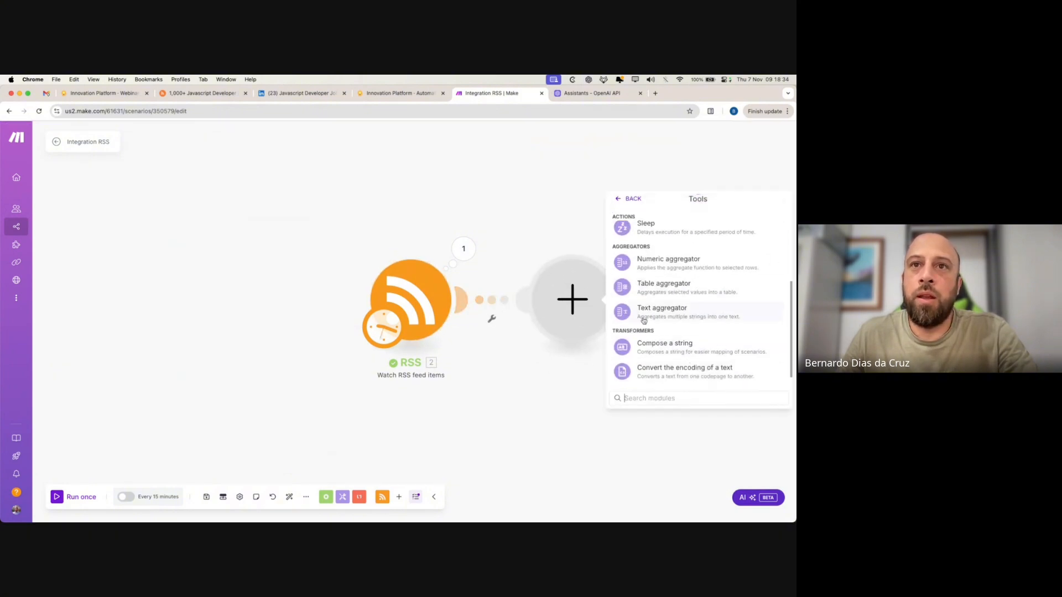
pyautogui.click(722, 315)
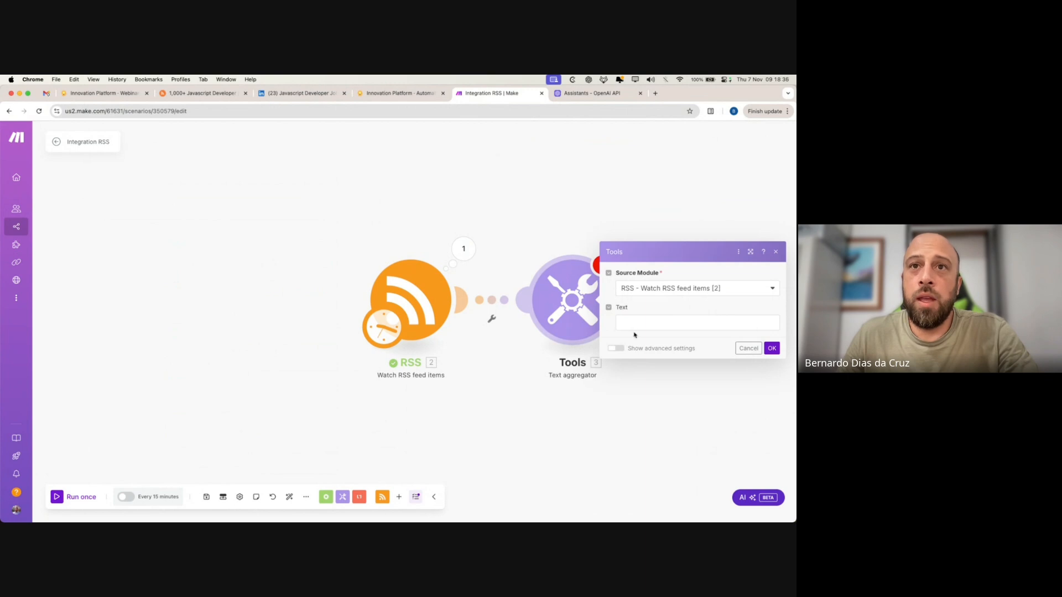
# - Reopen the Text aggregator settings so the RSS title, description, link and date items show for mapping
pyautogui.click(641, 321)
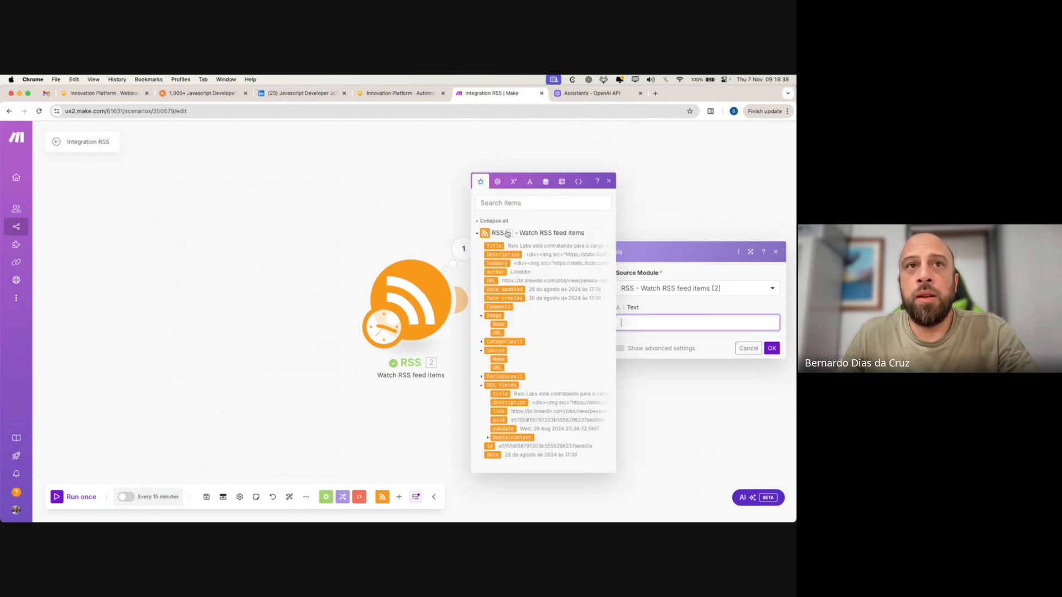
pyautogui.click(771, 349)
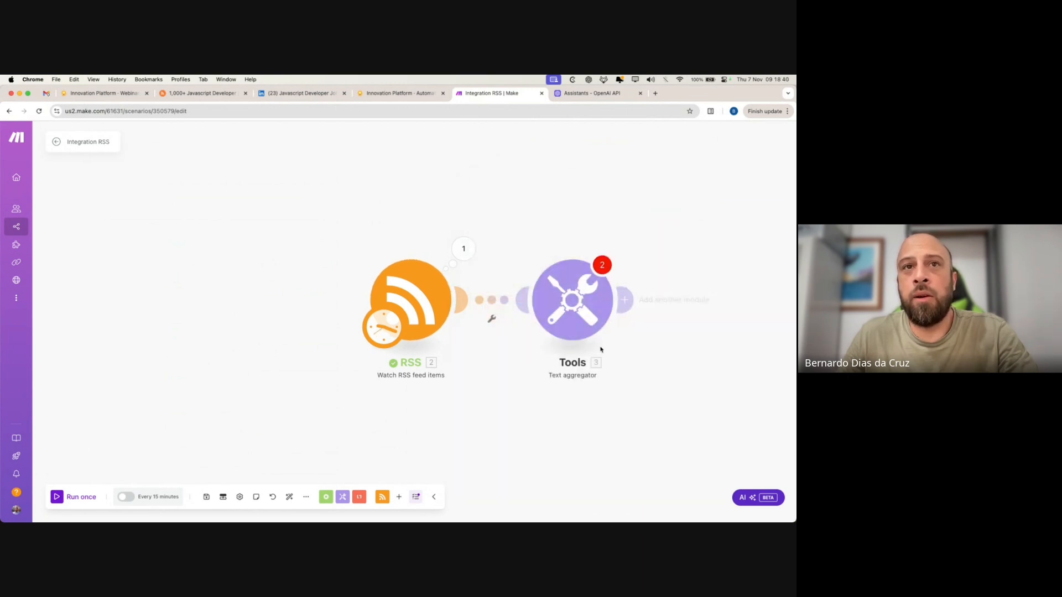
pyautogui.click(575, 304)
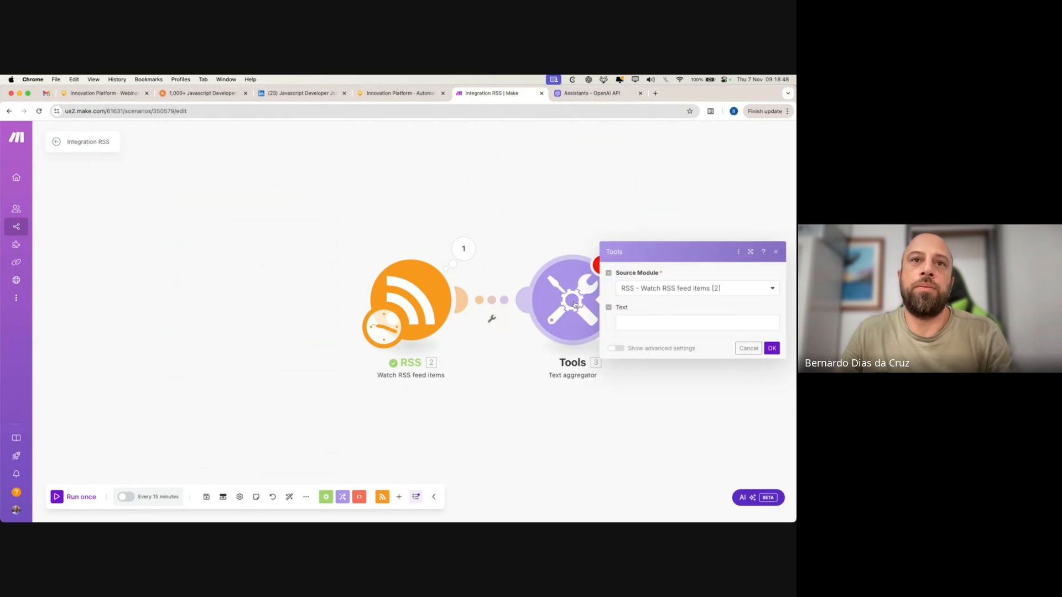
pyautogui.click(635, 324)
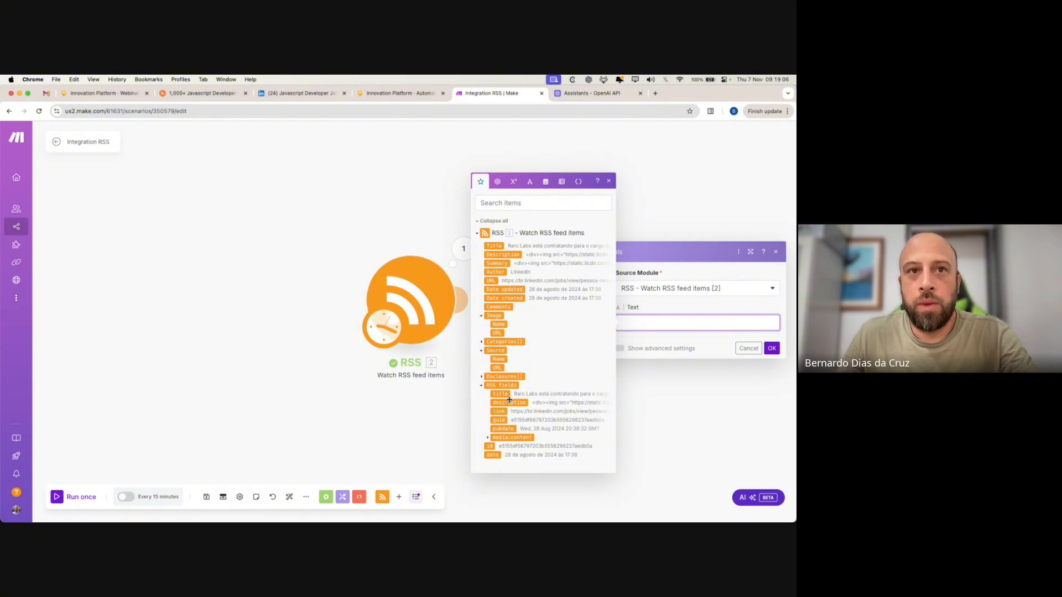
# - Open the older Integration RSS scenario from the scenarios list in a new tab
pyautogui.click(234, 189)
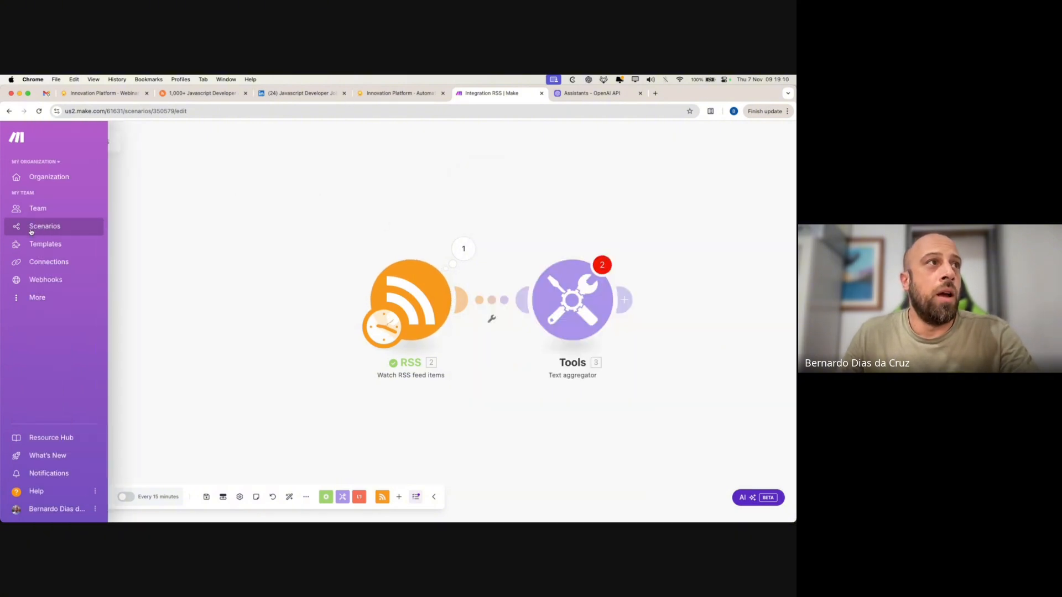
pyautogui.click(36, 226)
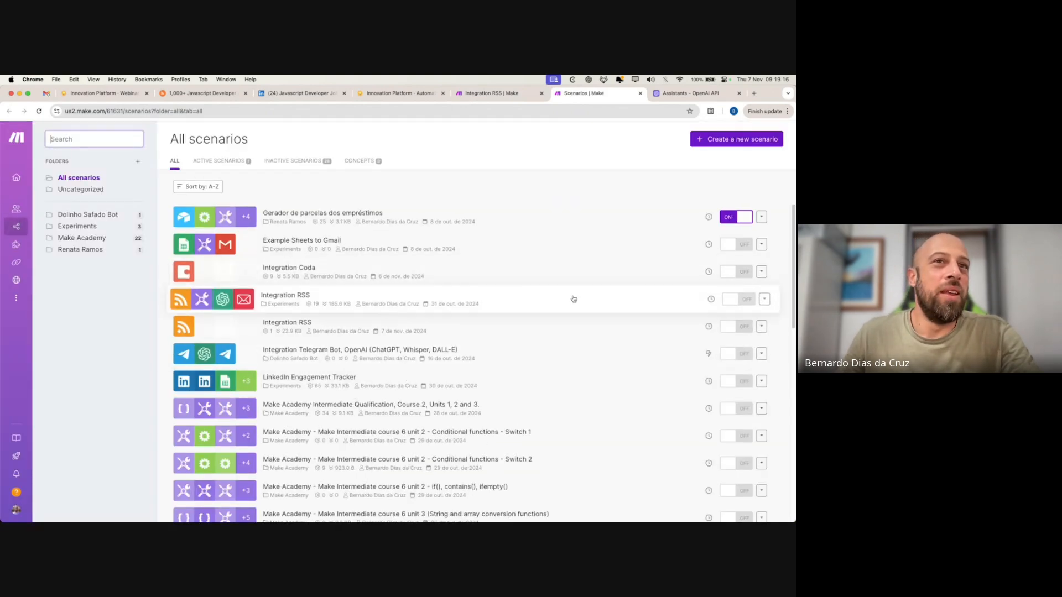
pyautogui.click(440, 302)
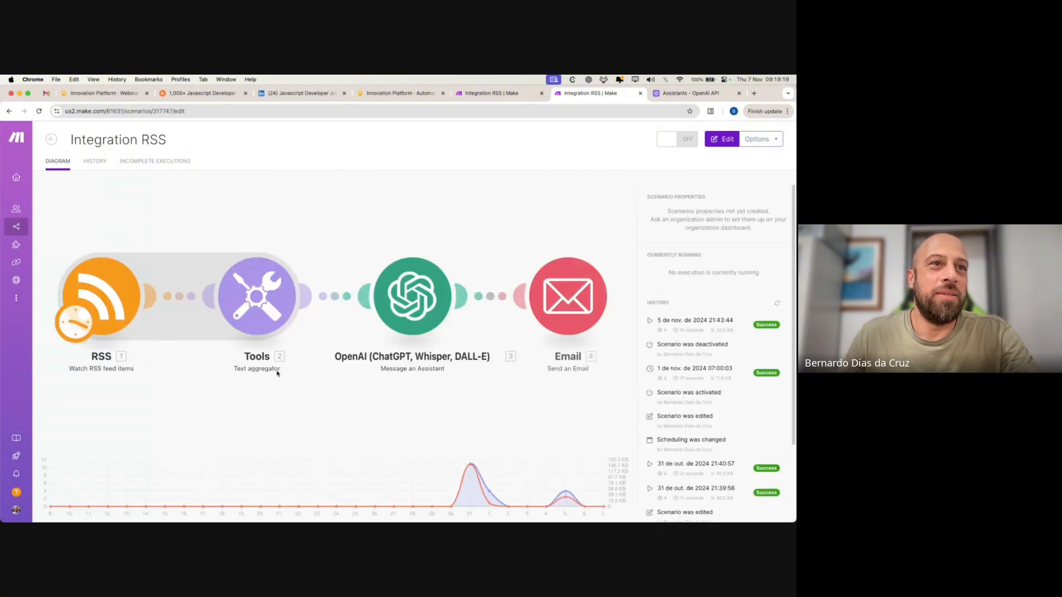
# - Copy the old text aggregator's whole Text mapping and return to the new scenario
pyautogui.click(244, 414)
pyautogui.click(325, 297)
pyautogui.click(472, 416)
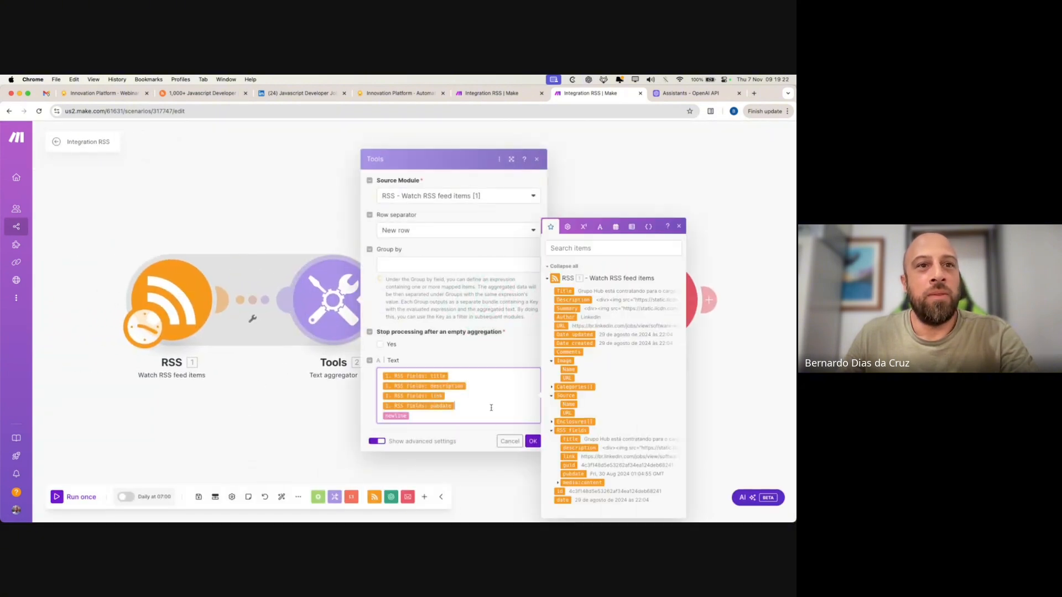
pyautogui.hotkey('ctrl', 'a')
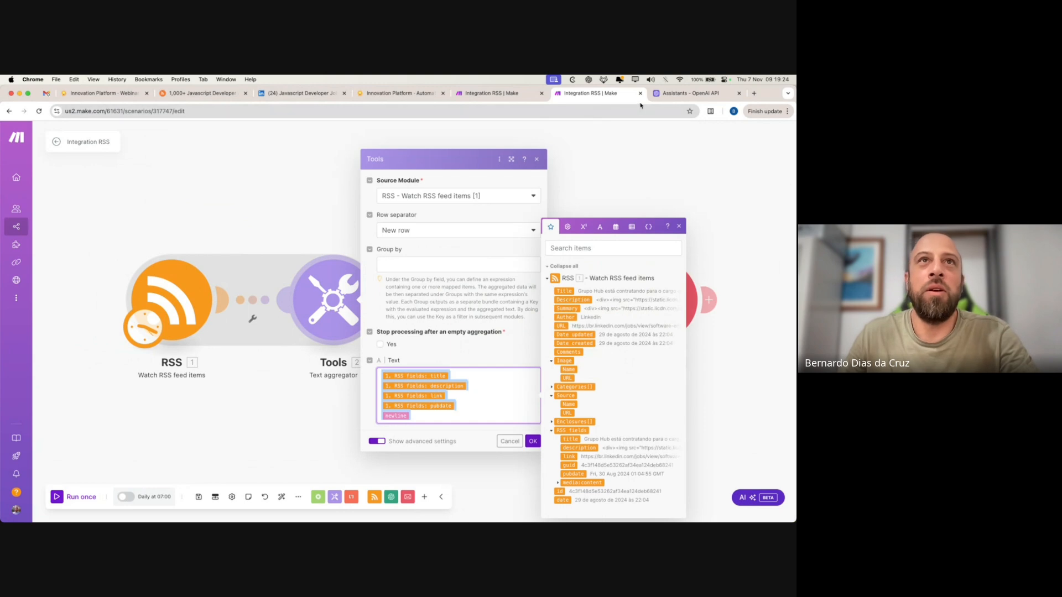
pyautogui.click(487, 93)
# - Paste the copied mapping into Text, insert the new RSS title, and delete the broken 1.rssFields pills
pyautogui.click(579, 317)
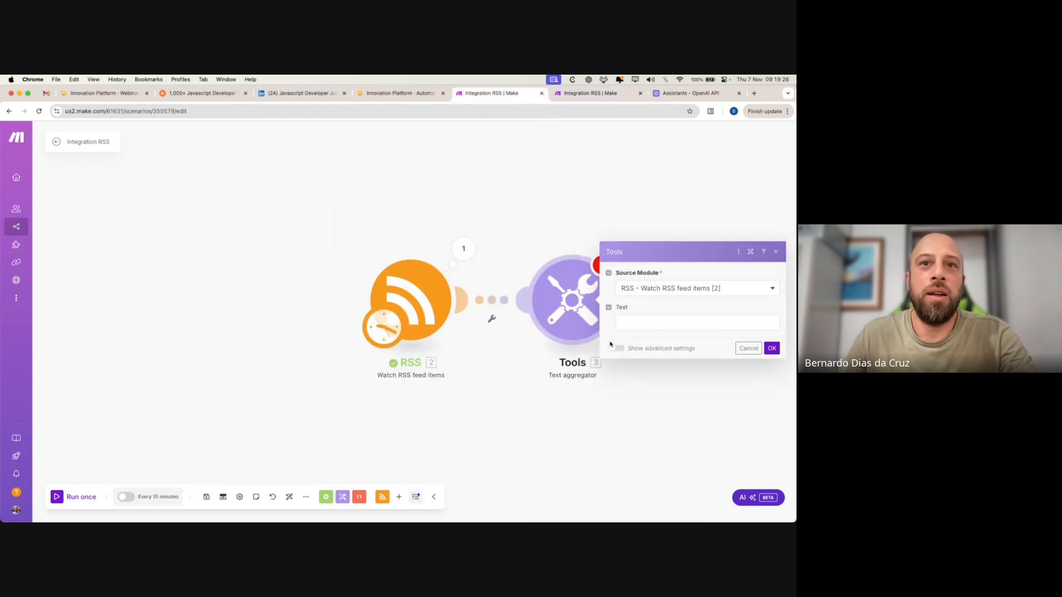
pyautogui.click(628, 322)
pyautogui.write('1.rssFields.title 1.rssFields.description 1.rssFields.link 1.rssFields.pubdate newline')
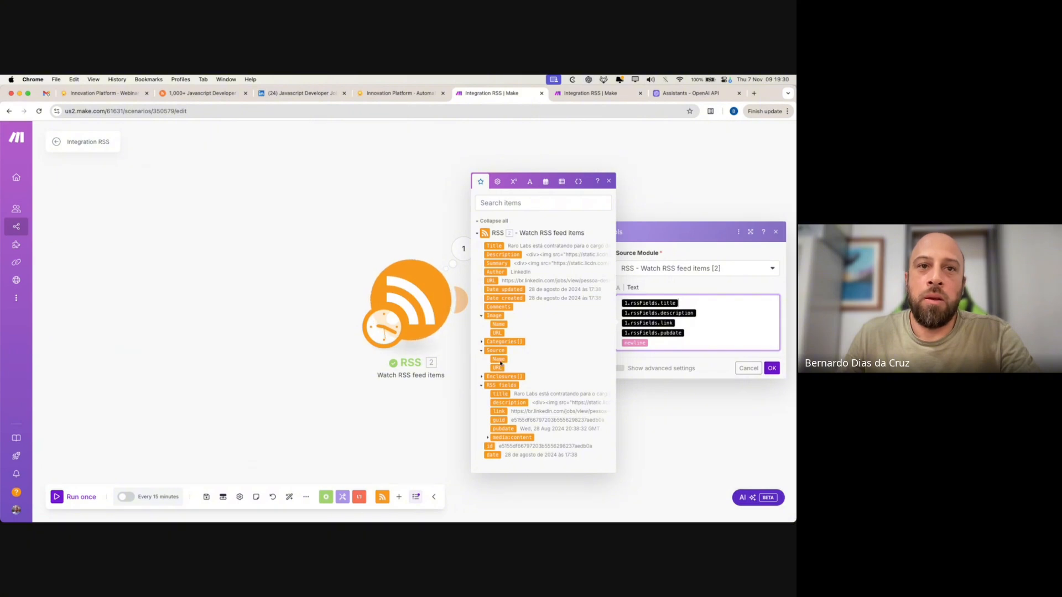
pyautogui.moveTo(500, 394); pyautogui.dragTo(769, 304)
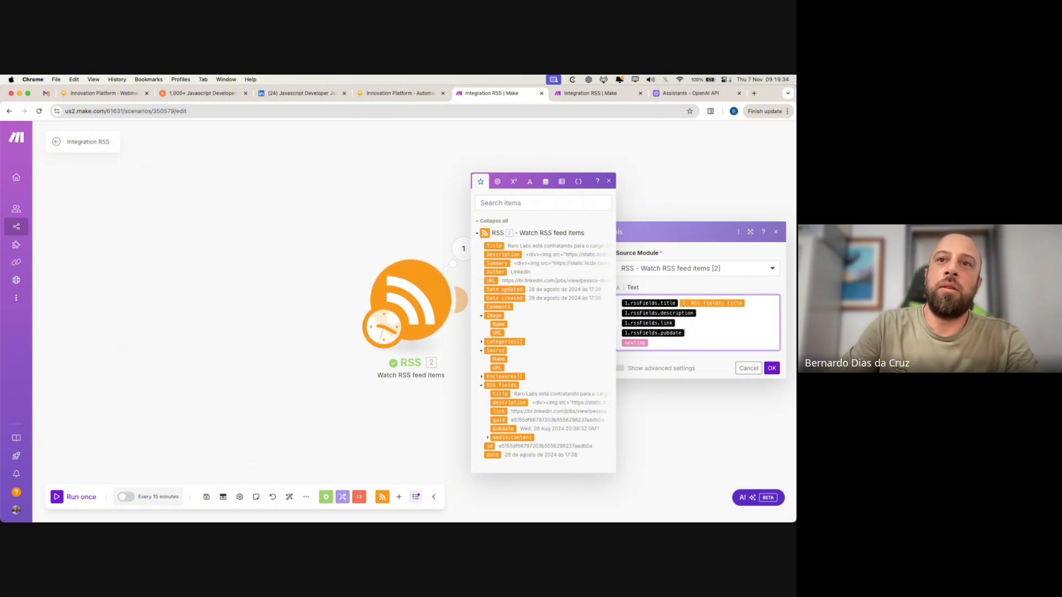
pyautogui.moveTo(685, 333); pyautogui.dragTo(621, 311)
pyautogui.press('BackSpace')
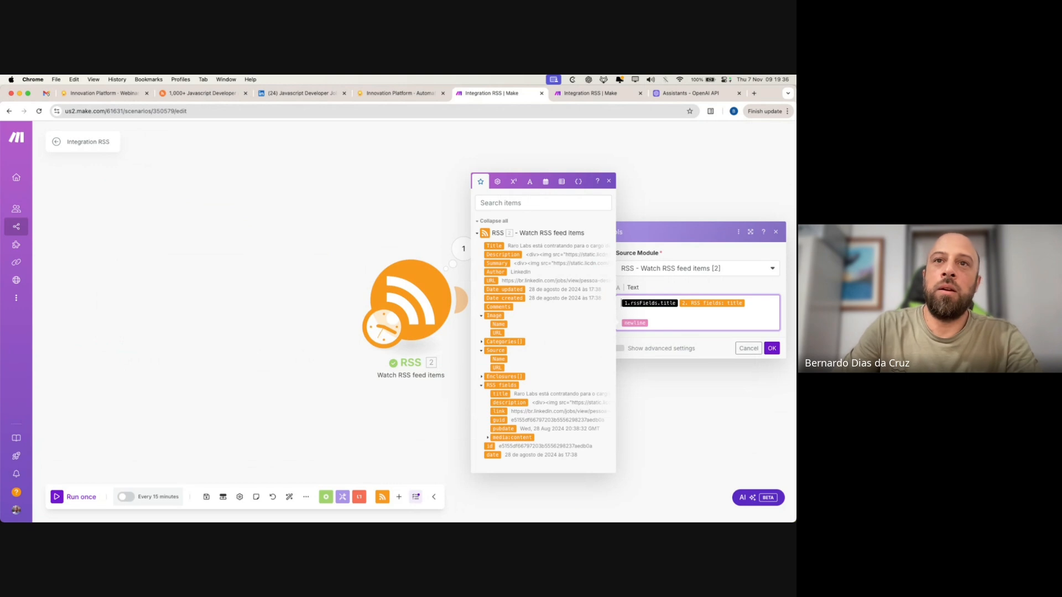
pyautogui.press('BackSpace')
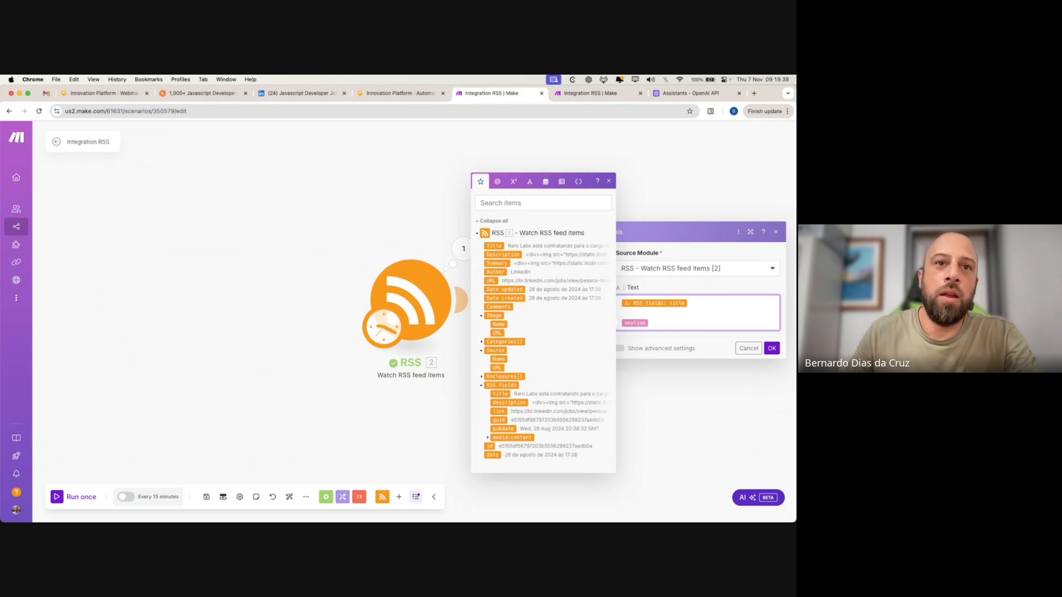
# - Add the RSS description, link and pubdate on separate lines and save the aggregator
pyautogui.click(510, 403)
pyautogui.press('Return')
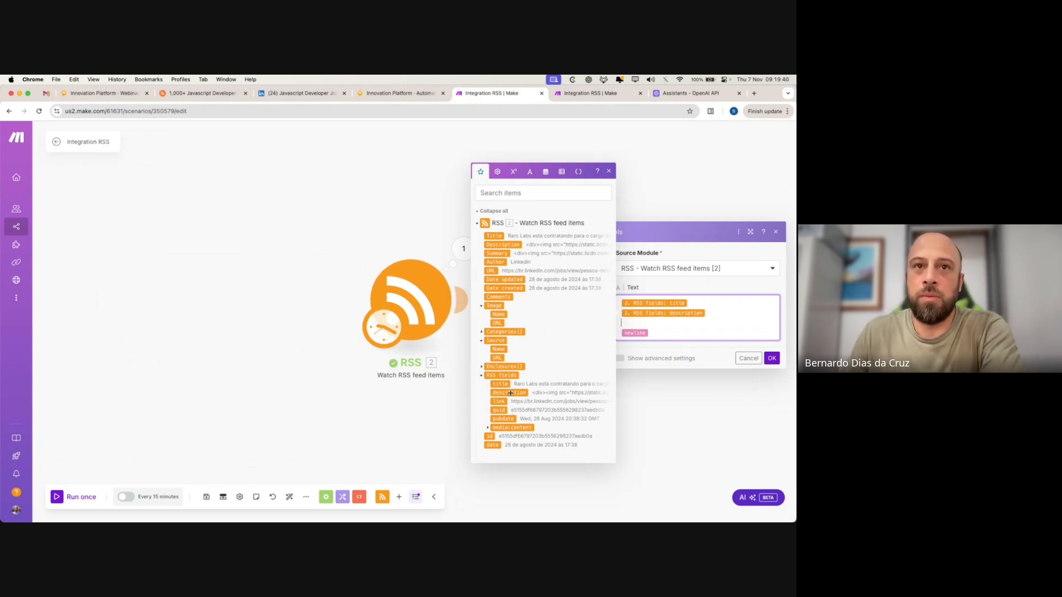
pyautogui.click(499, 401)
pyautogui.press('Return')
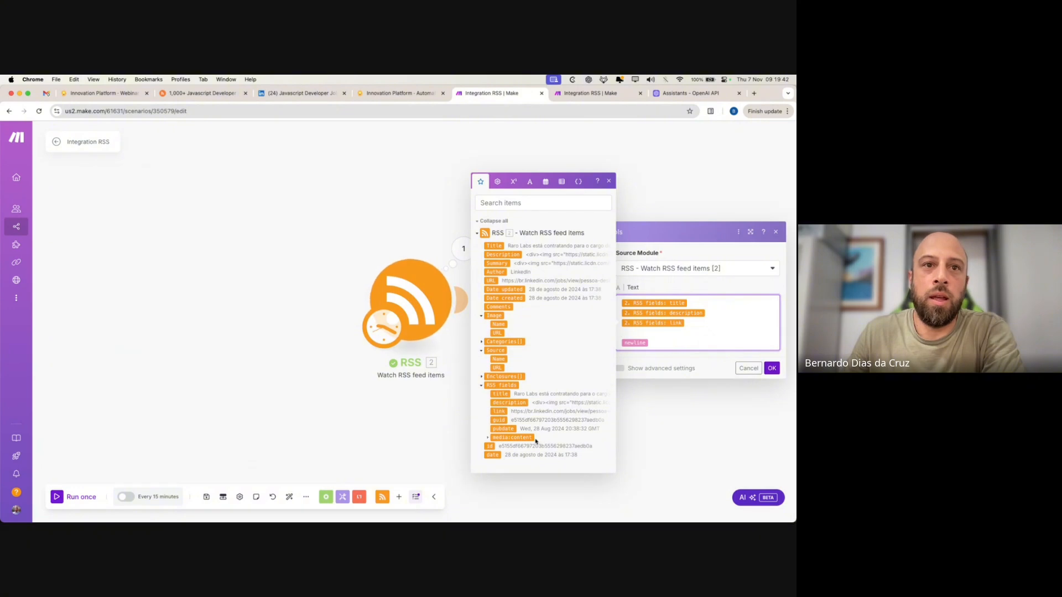
pyautogui.click(561, 427)
pyautogui.click(704, 334)
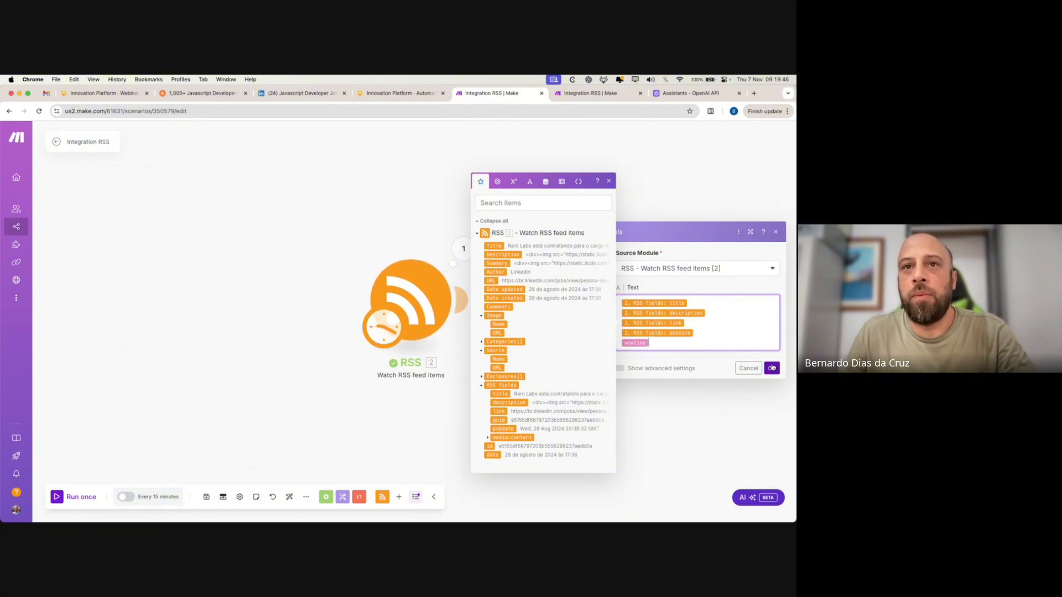
pyautogui.click(772, 367)
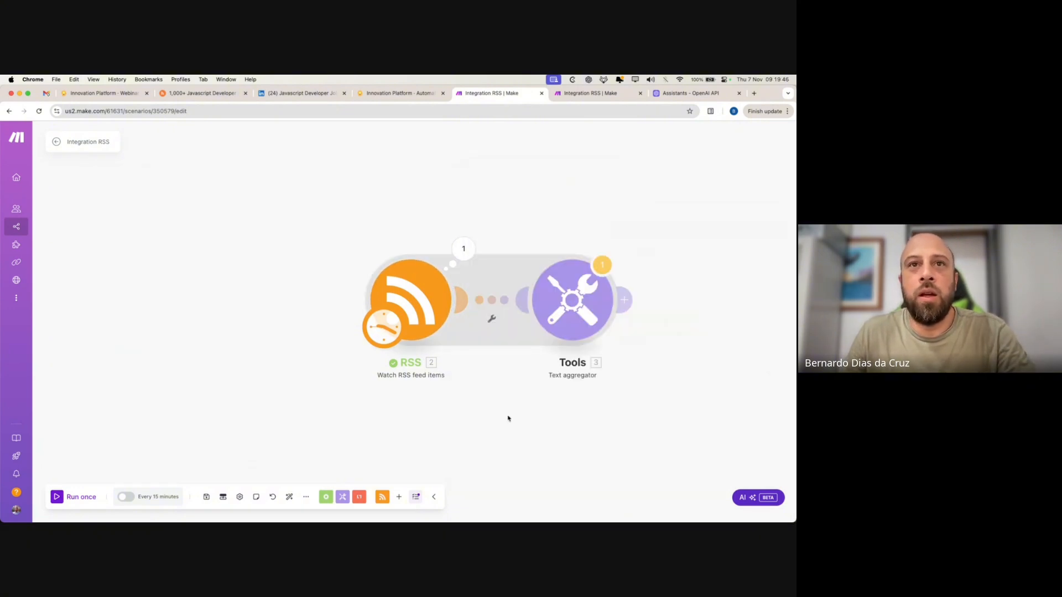
# - Run the scenario once despite the last-module warning and inspect the aggregator and RSS results
pyautogui.click(57, 497)
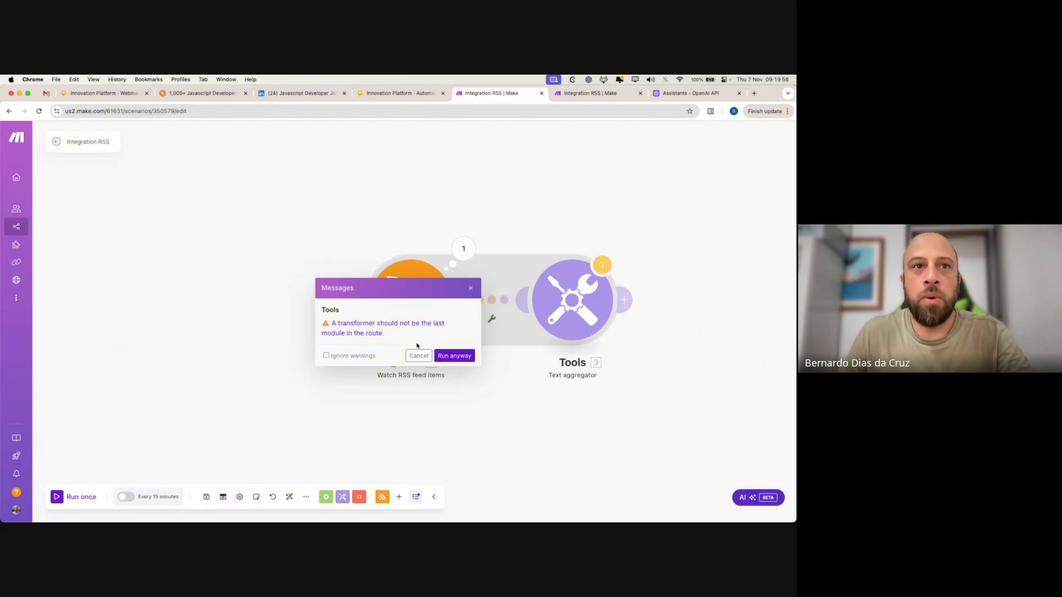
pyautogui.click(468, 357)
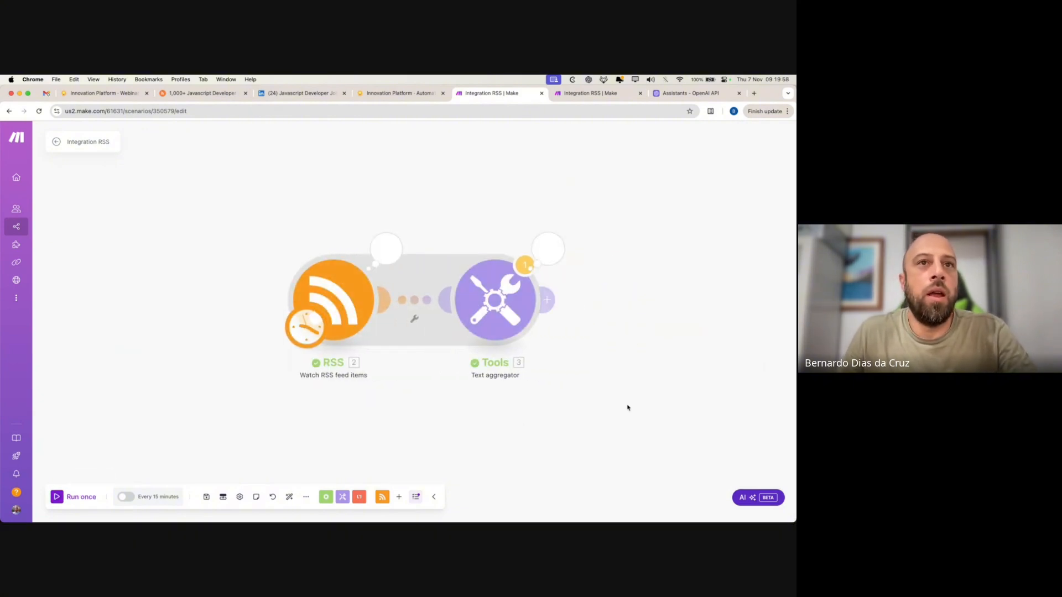
pyautogui.click(549, 249)
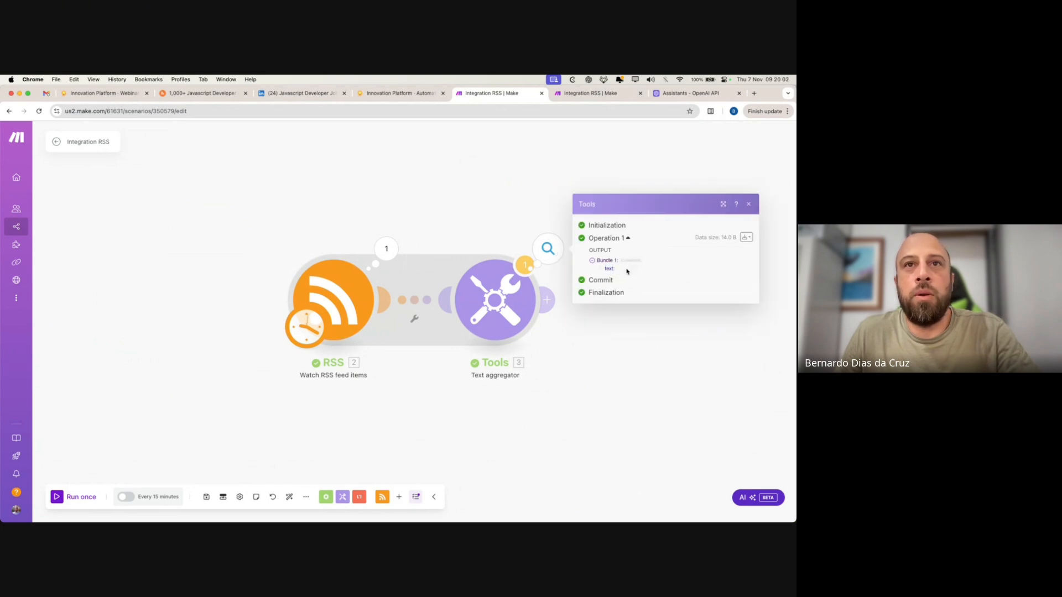
pyautogui.rightClick(358, 306)
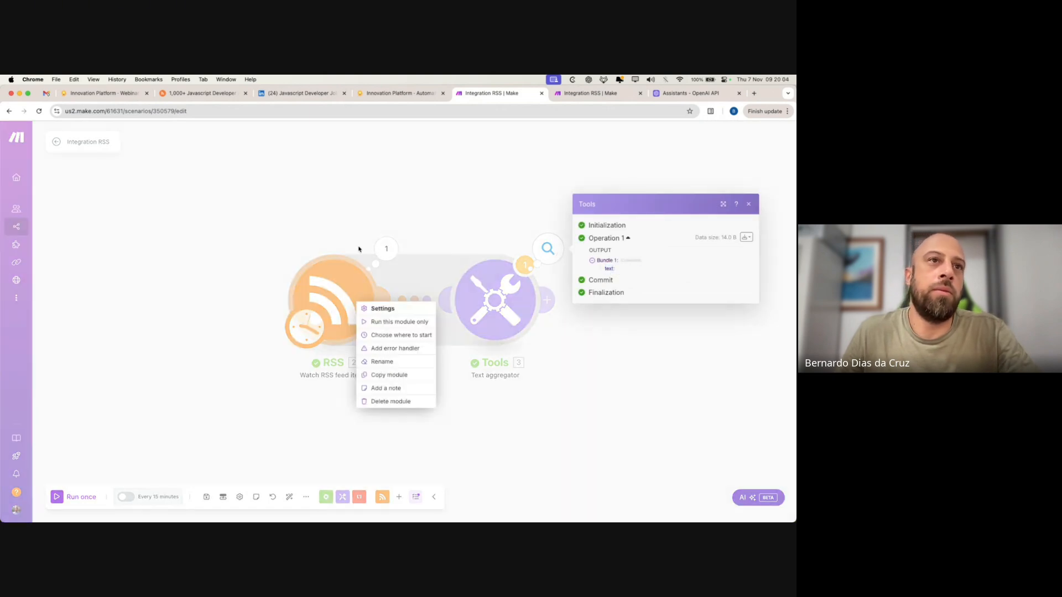
pyautogui.click(362, 247)
pyautogui.click(386, 248)
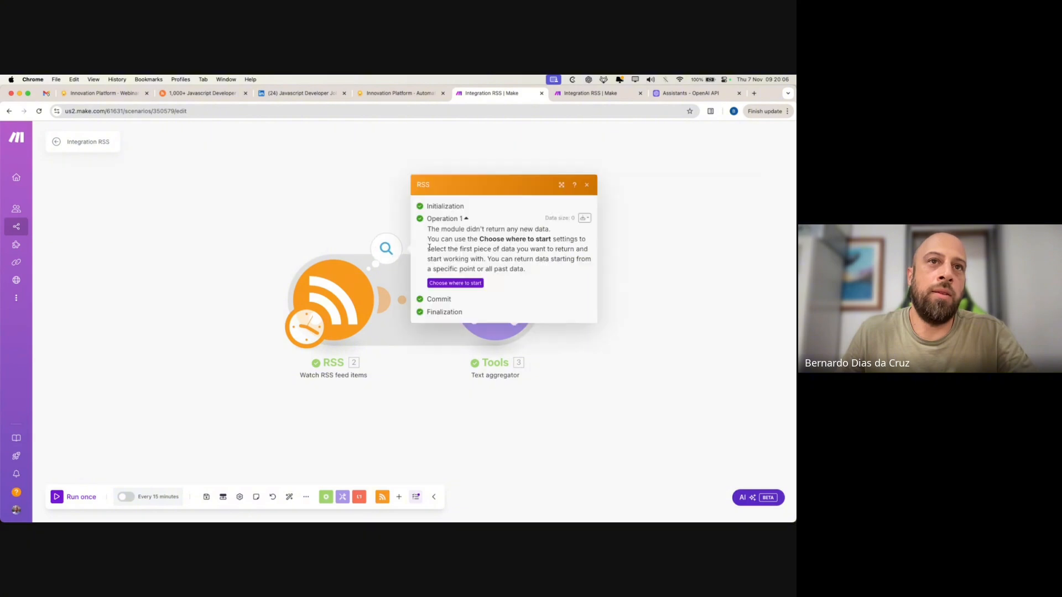
pyautogui.click(388, 406)
# - Set the RSS module to start from all feed items and run once again
pyautogui.rightClick(334, 302)
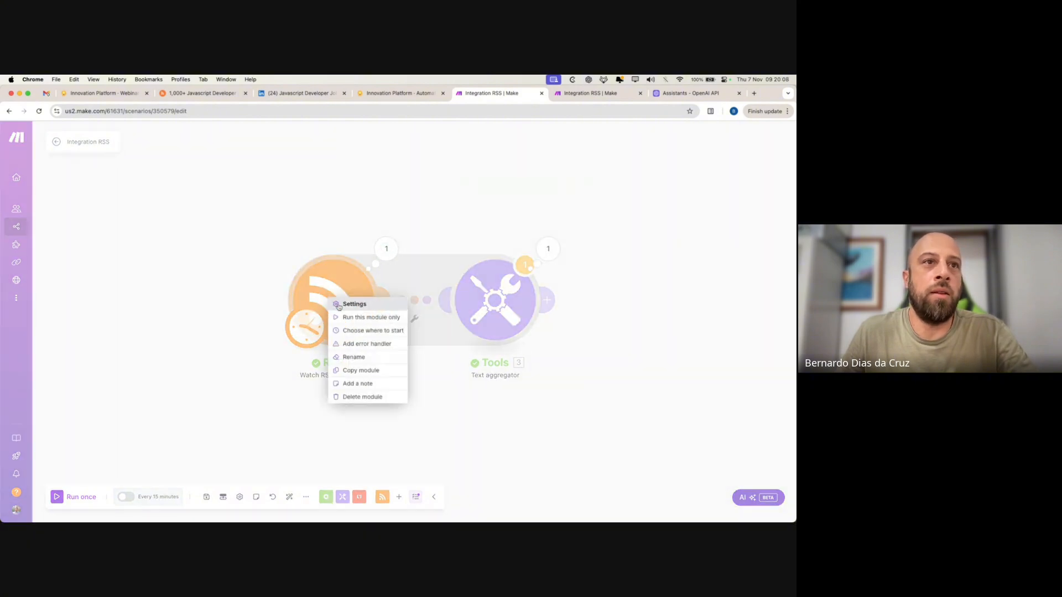
pyautogui.click(373, 329)
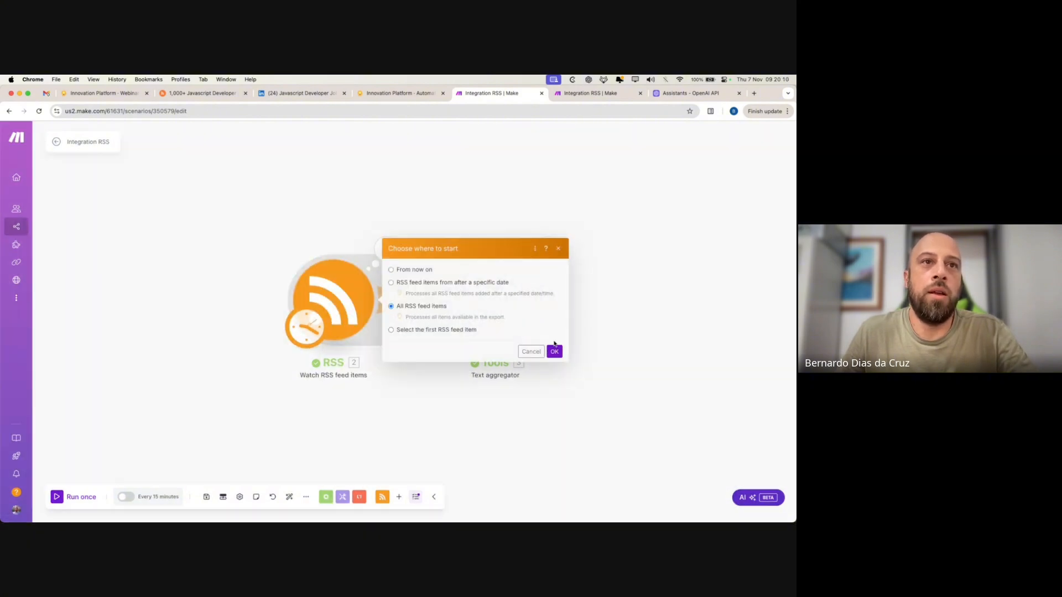
pyautogui.click(554, 351)
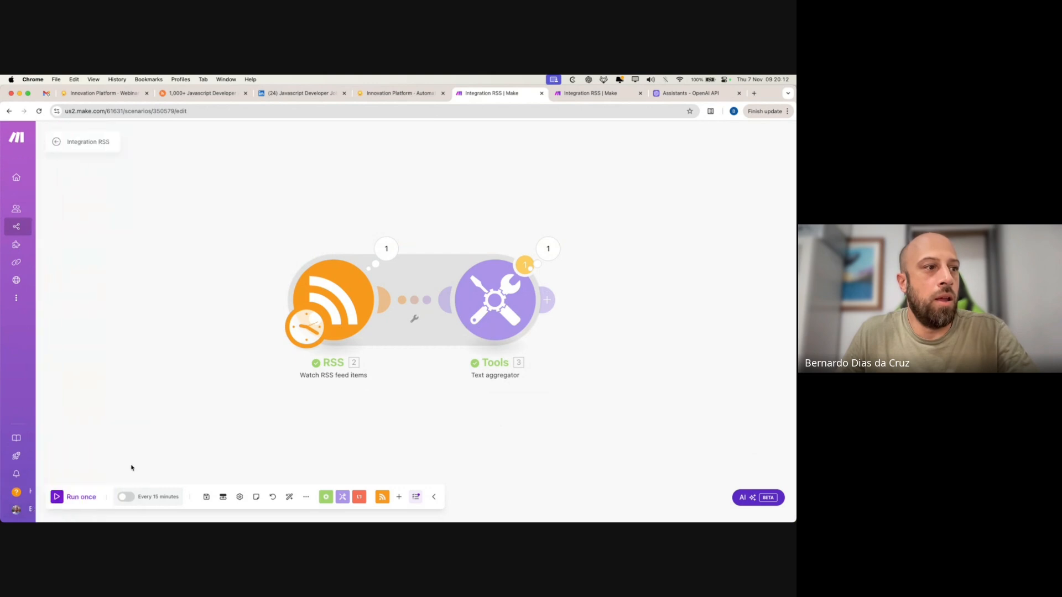
pyautogui.click(57, 497)
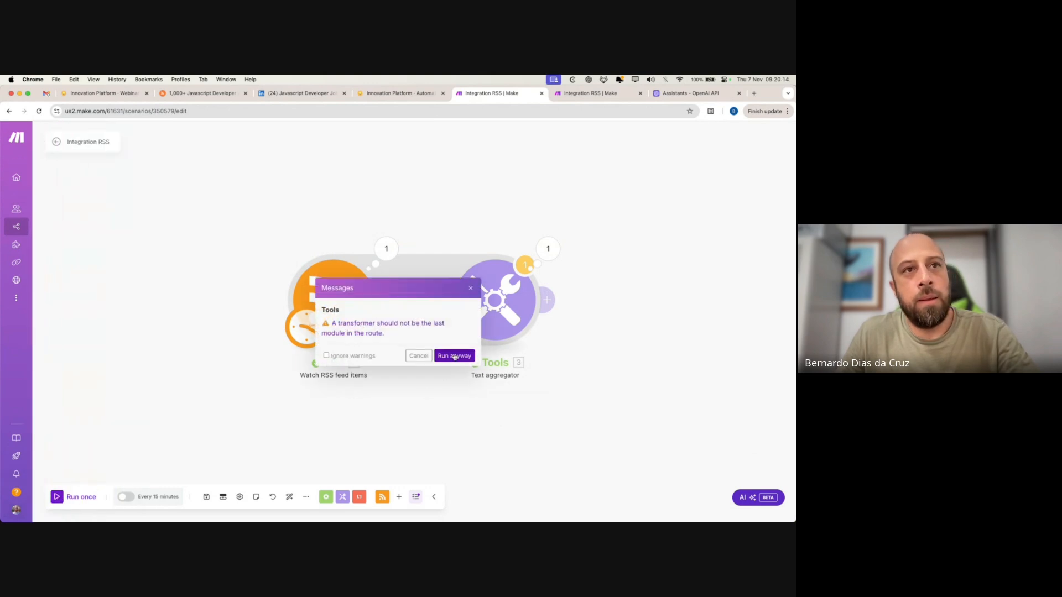
# - Confirm the run despite the warning and inspect the RSS items and aggregator input bundles
pyautogui.click(455, 355)
pyautogui.click(387, 248)
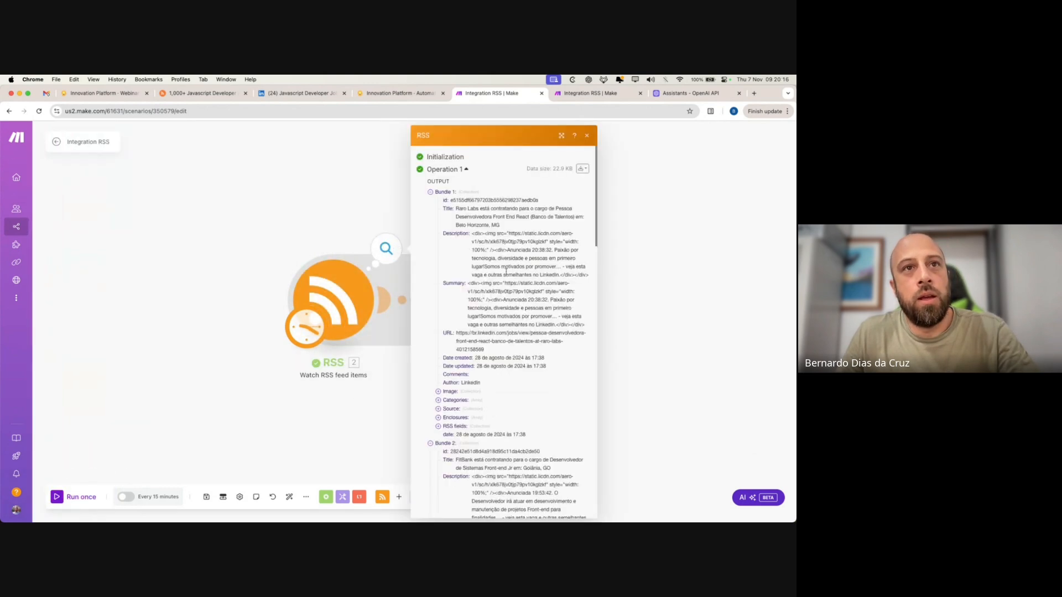
pyautogui.click(657, 287)
pyautogui.click(548, 248)
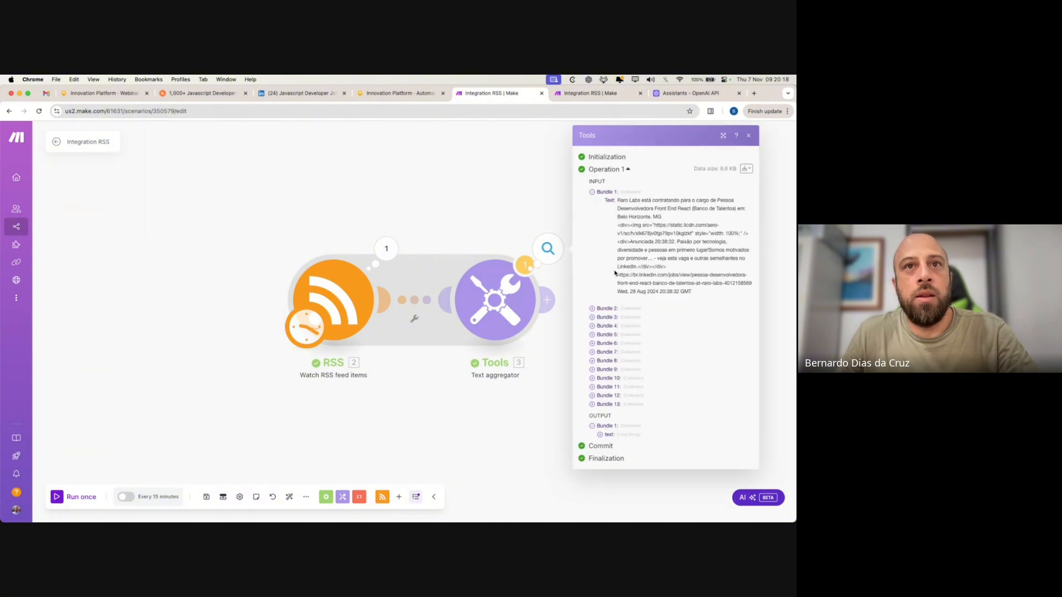
pyautogui.click(591, 193)
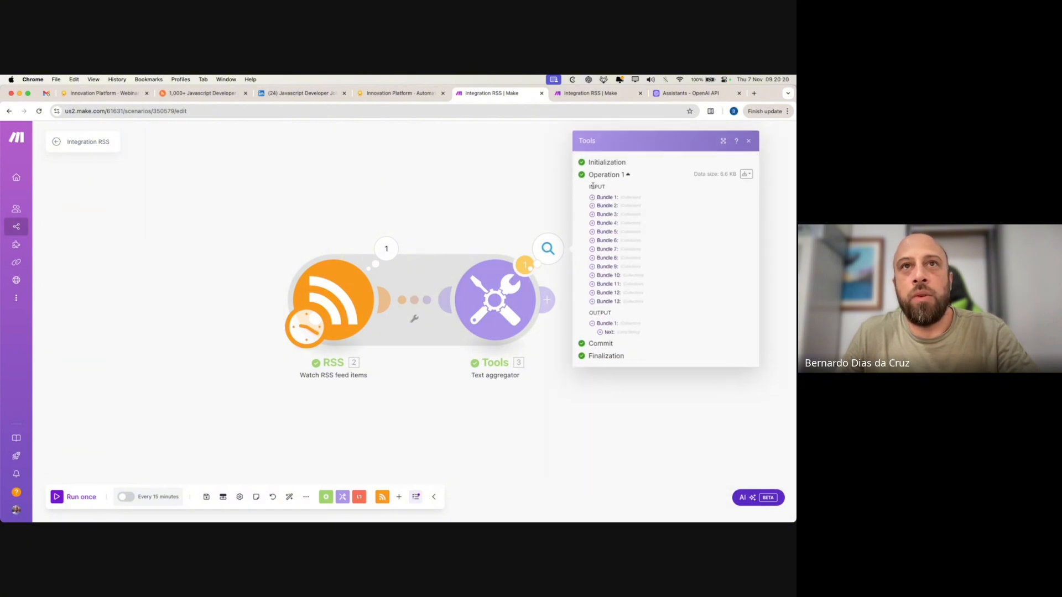
# - Review the aggregated output text, noting the leftover HTML image and closing tags
pyautogui.click(600, 332)
pyautogui.scroll(-5, 661, 415)
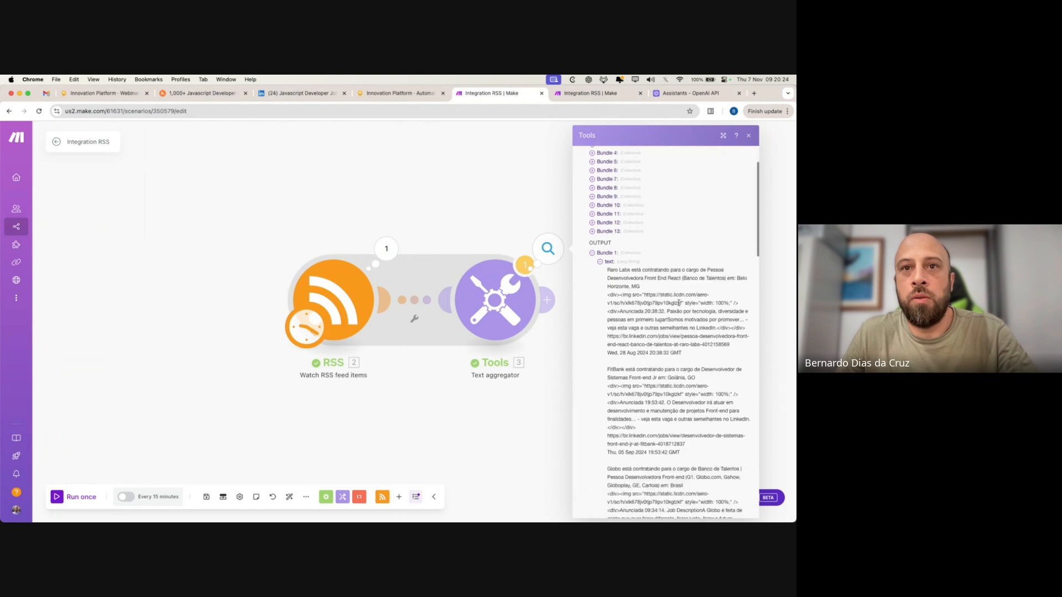
pyautogui.scroll(-3, 661, 416)
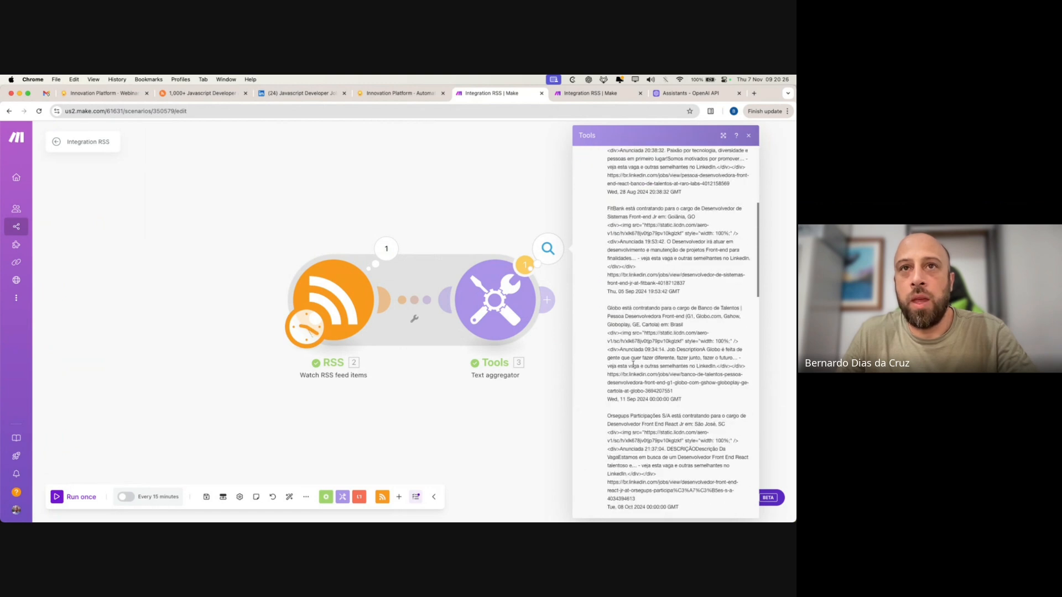
pyautogui.scroll(5, 636, 338)
pyautogui.moveTo(607, 296); pyautogui.dragTo(657, 320)
pyautogui.click(703, 360)
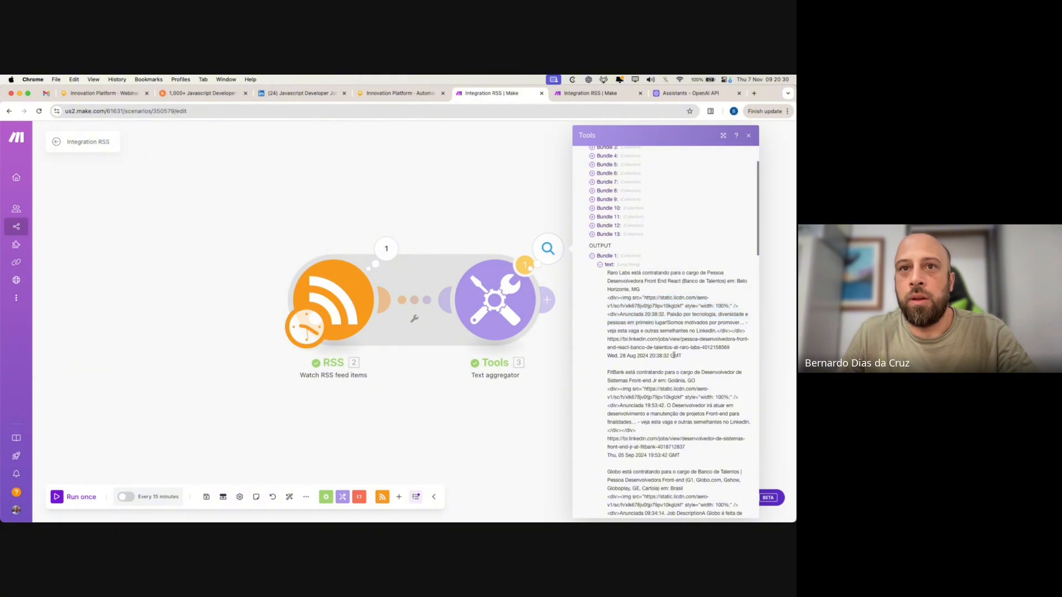
pyautogui.moveTo(717, 330); pyautogui.dragTo(607, 357)
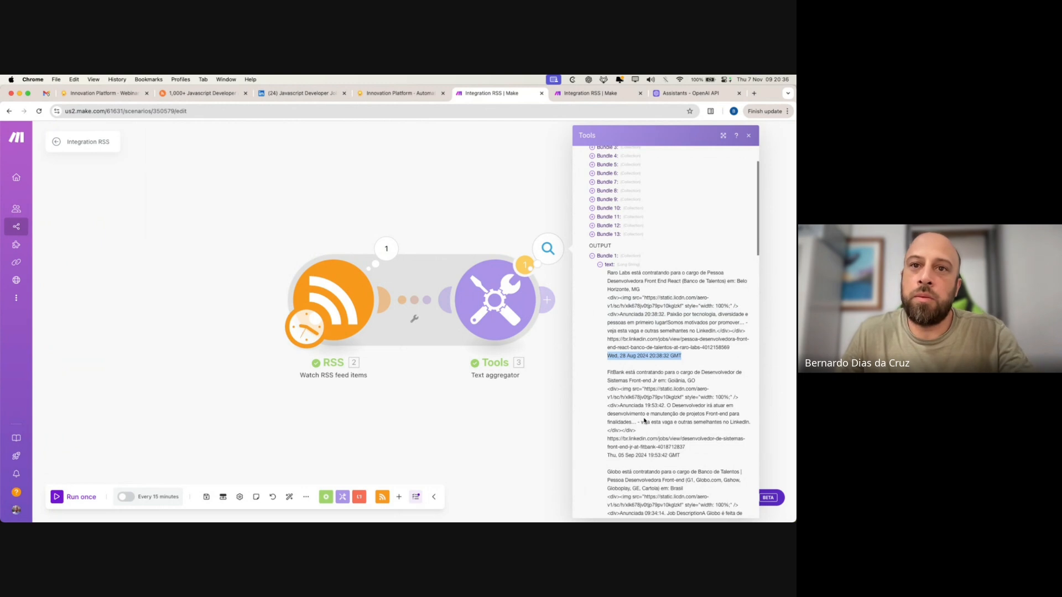
pyautogui.scroll(-5, 665, 389)
pyautogui.scroll(-5, 666, 389)
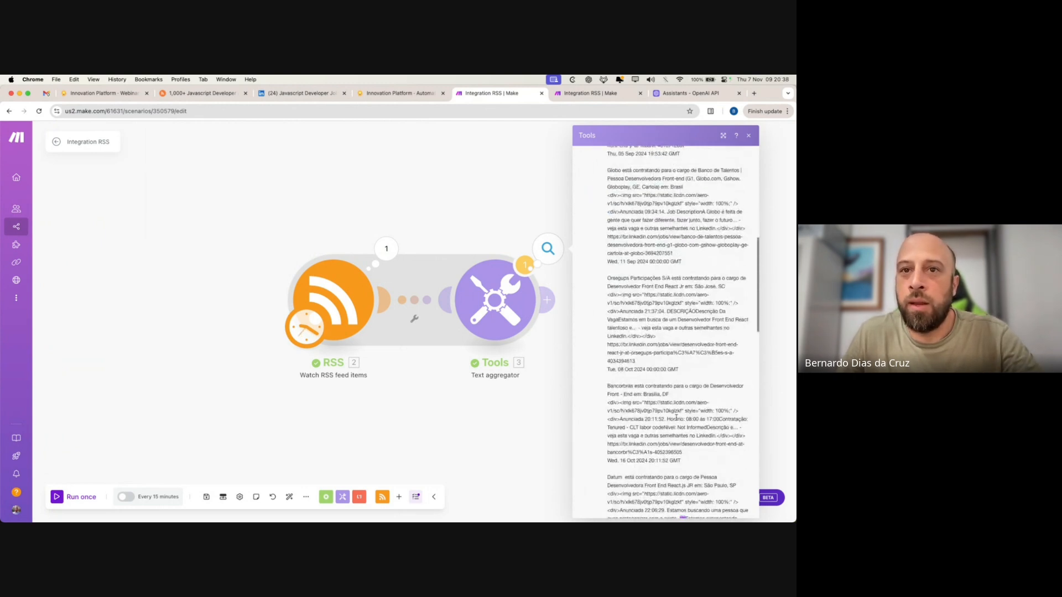
pyautogui.click(531, 436)
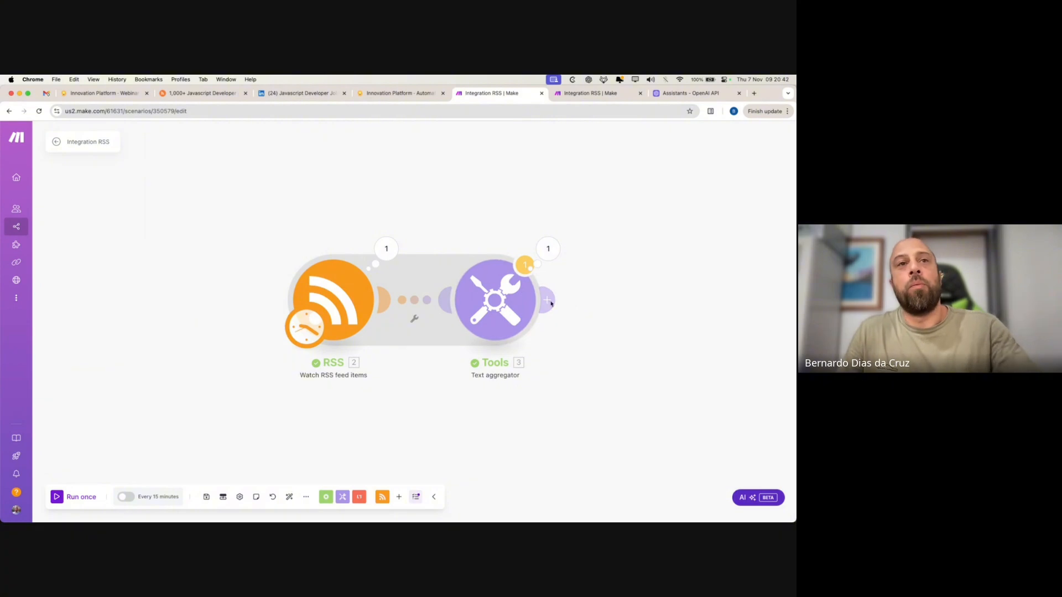
# - After checking the Coda guide, add OpenAI's Message an Assistant module after the Text aggregator
pyautogui.click(397, 93)
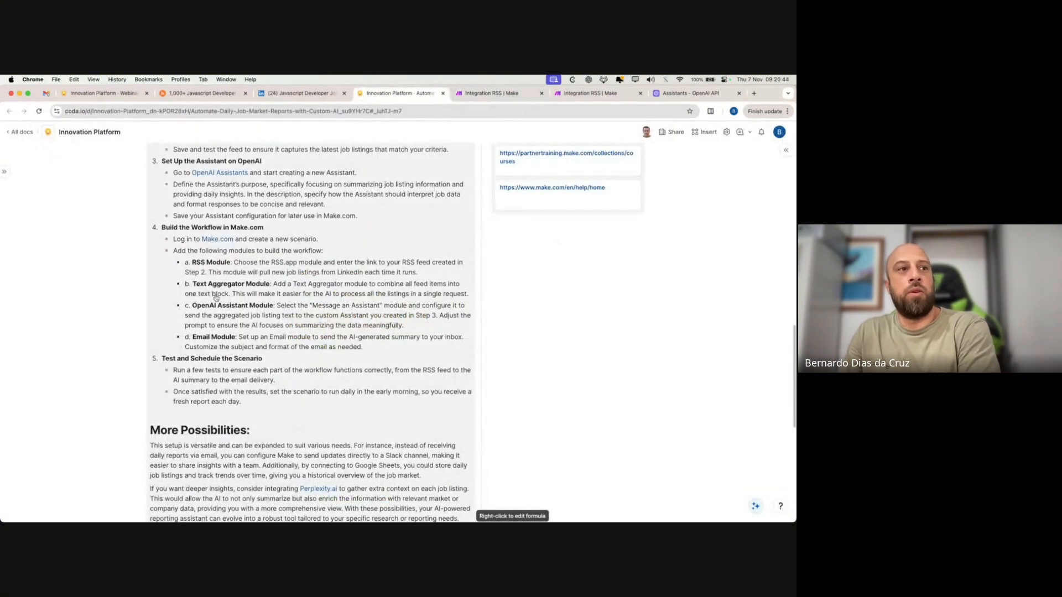
pyautogui.click(487, 93)
pyautogui.click(545, 300)
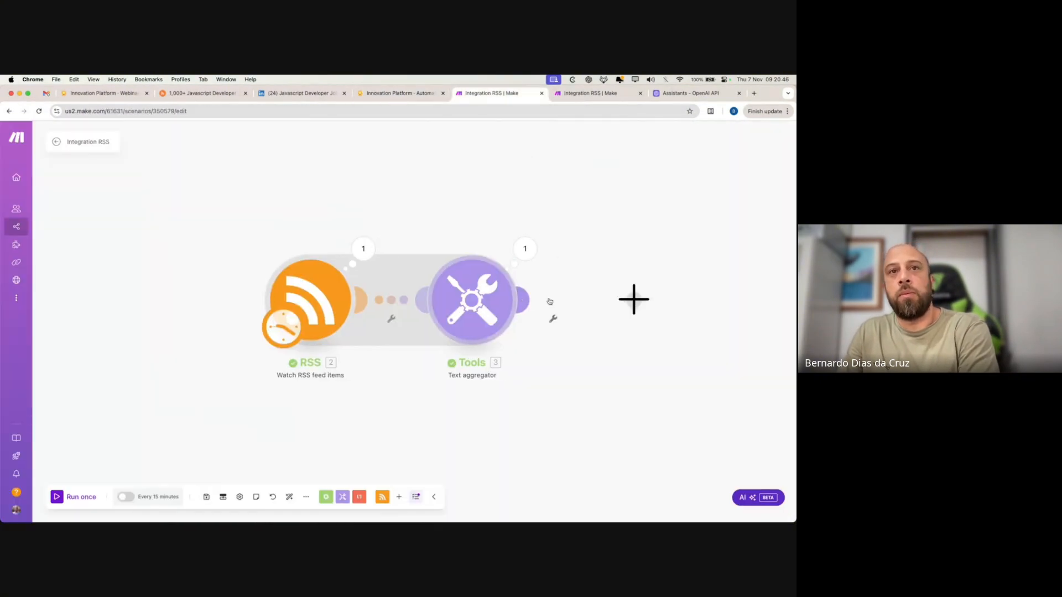
pyautogui.click(669, 347)
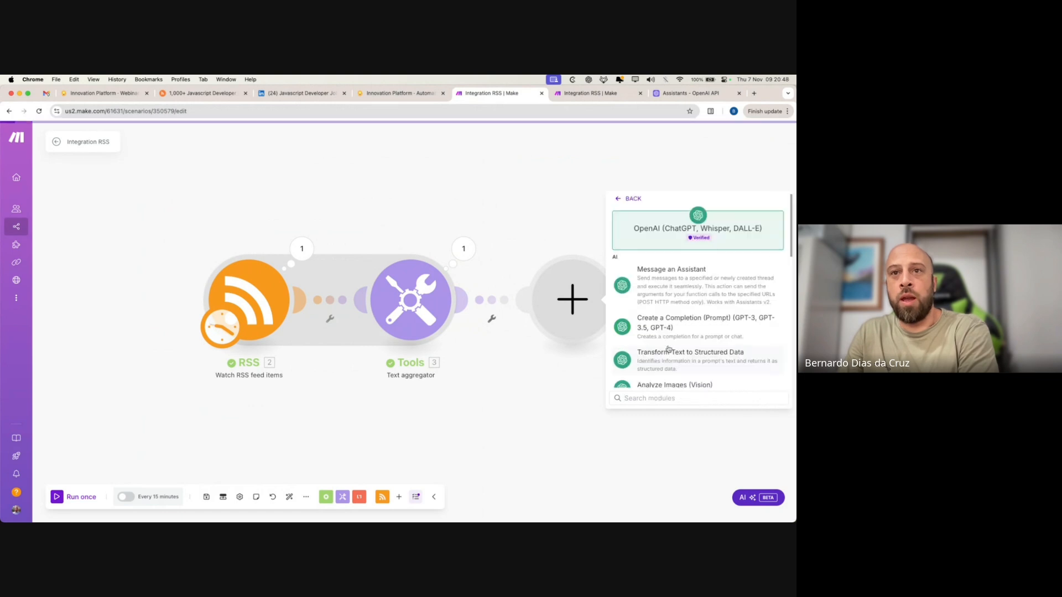
pyautogui.click(679, 289)
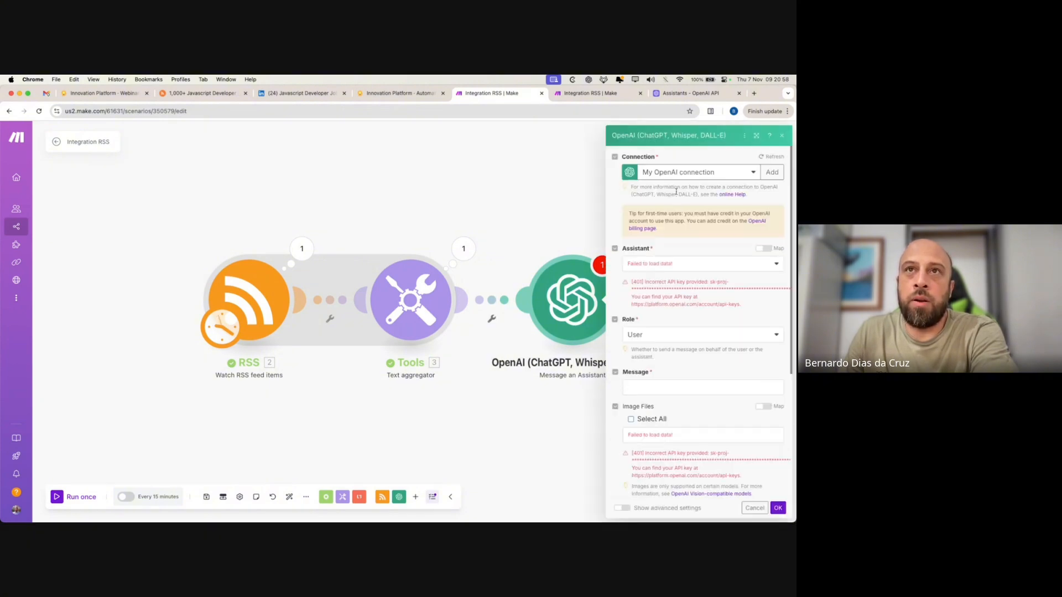
# - Select the RSS digest automation connection, cancelling a briefly started new connection
pyautogui.click(673, 176)
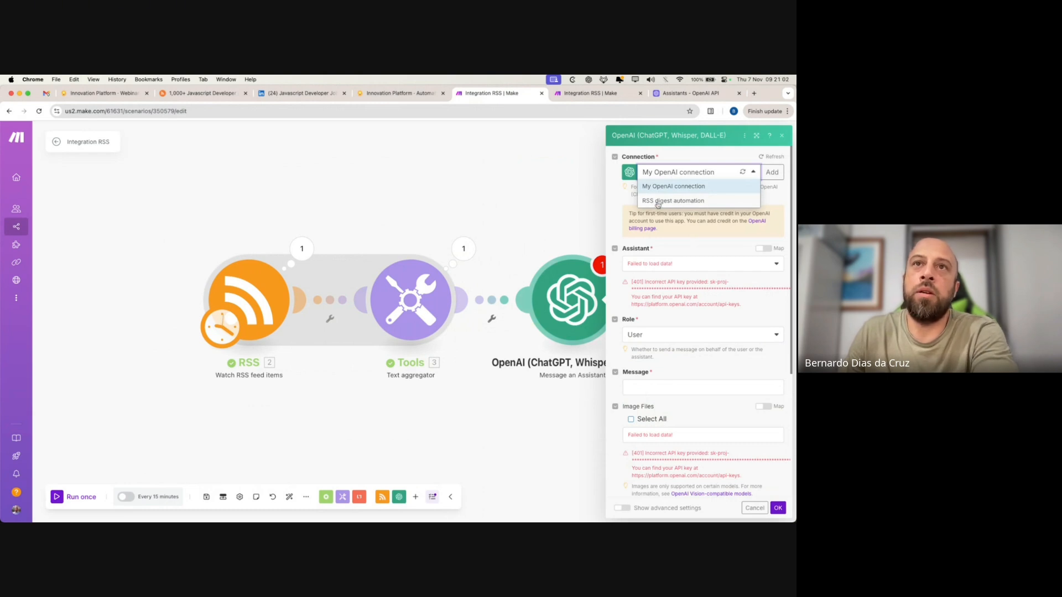
pyautogui.click(657, 202)
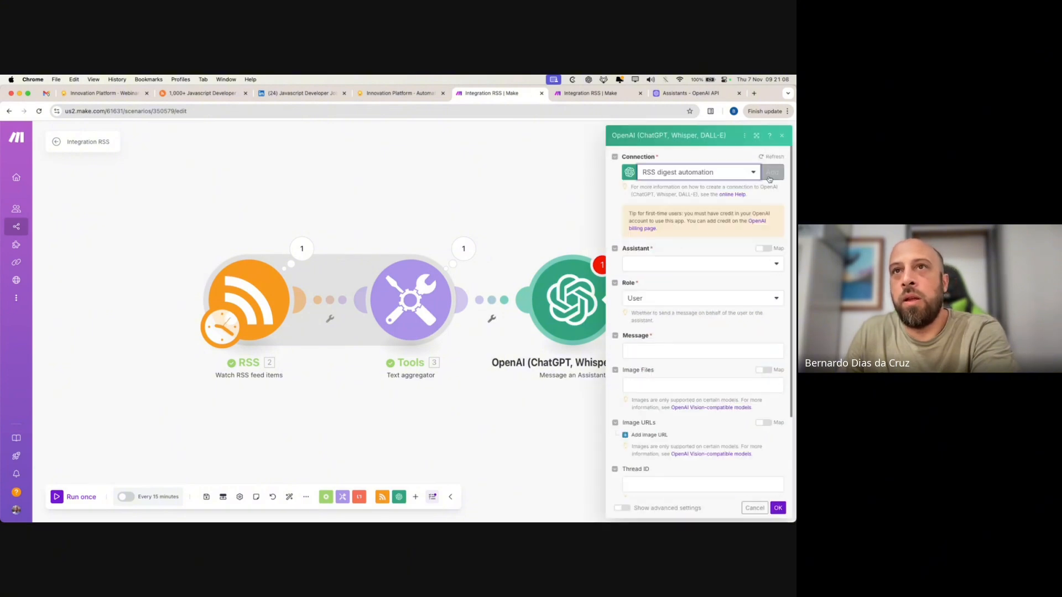
pyautogui.click(770, 176)
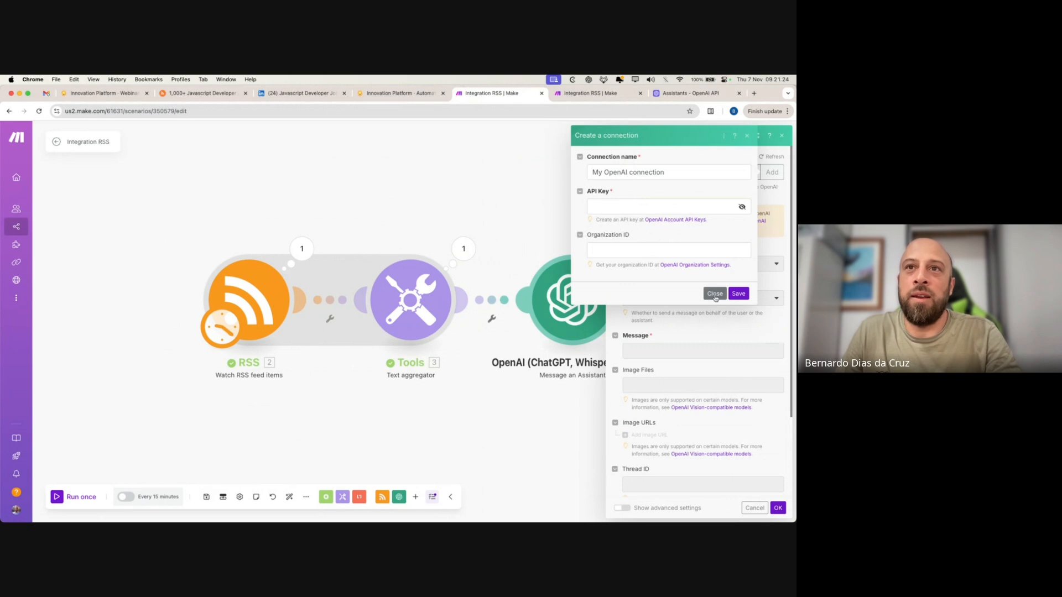
pyautogui.click(601, 204)
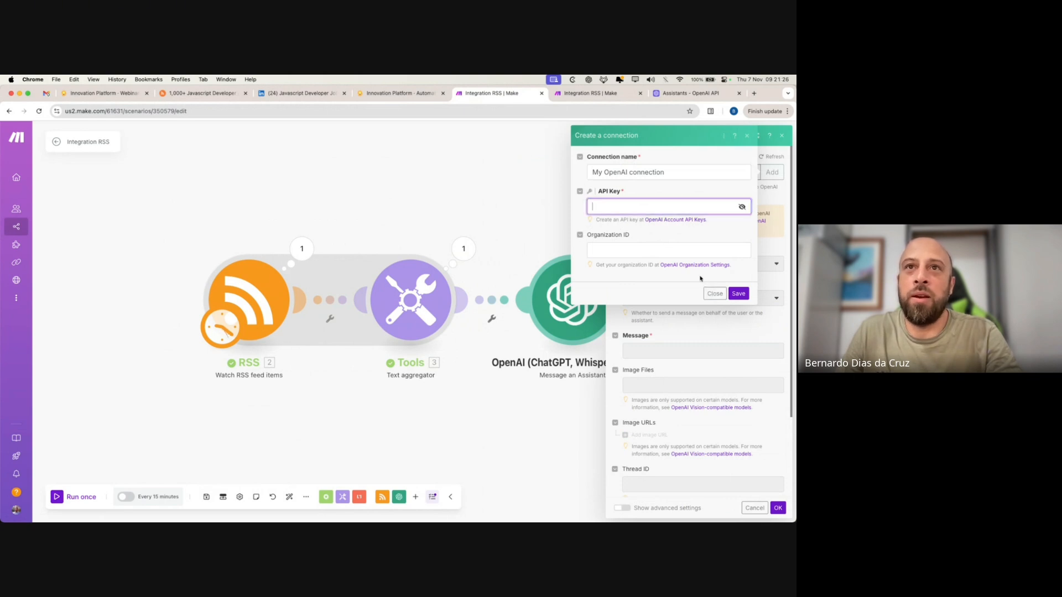
pyautogui.click(714, 293)
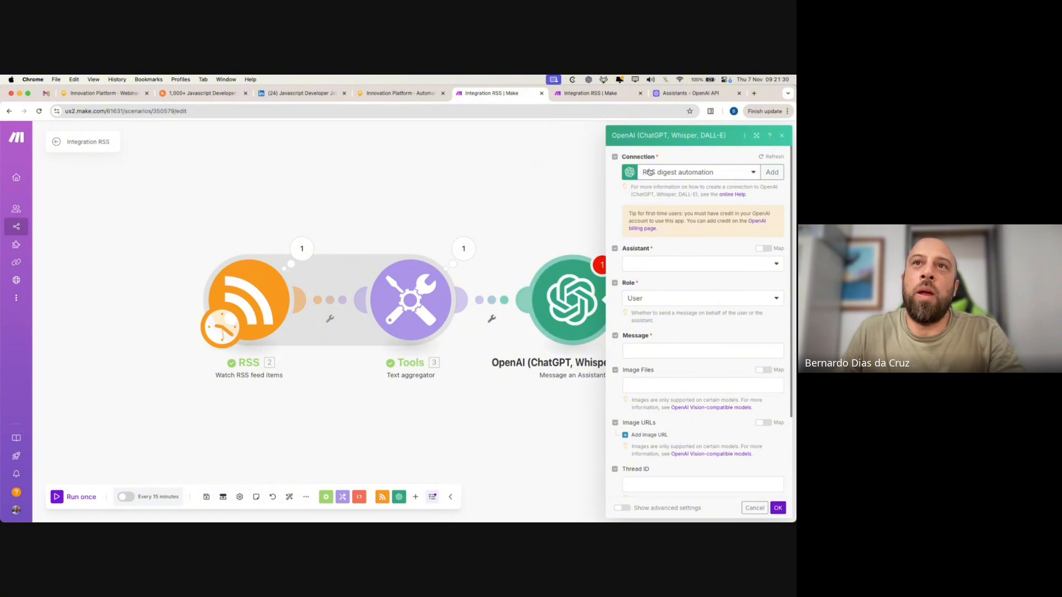
# - Check the assistant on OpenAI, then choose RSS Digest (gpt-4o) as the Assistant
pyautogui.click(686, 93)
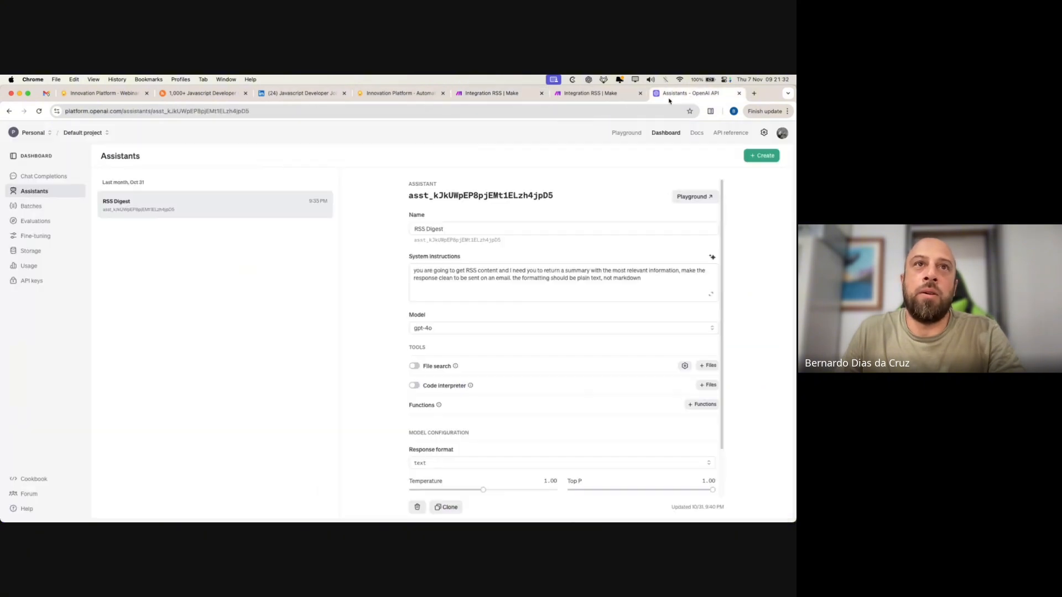
pyautogui.click(486, 93)
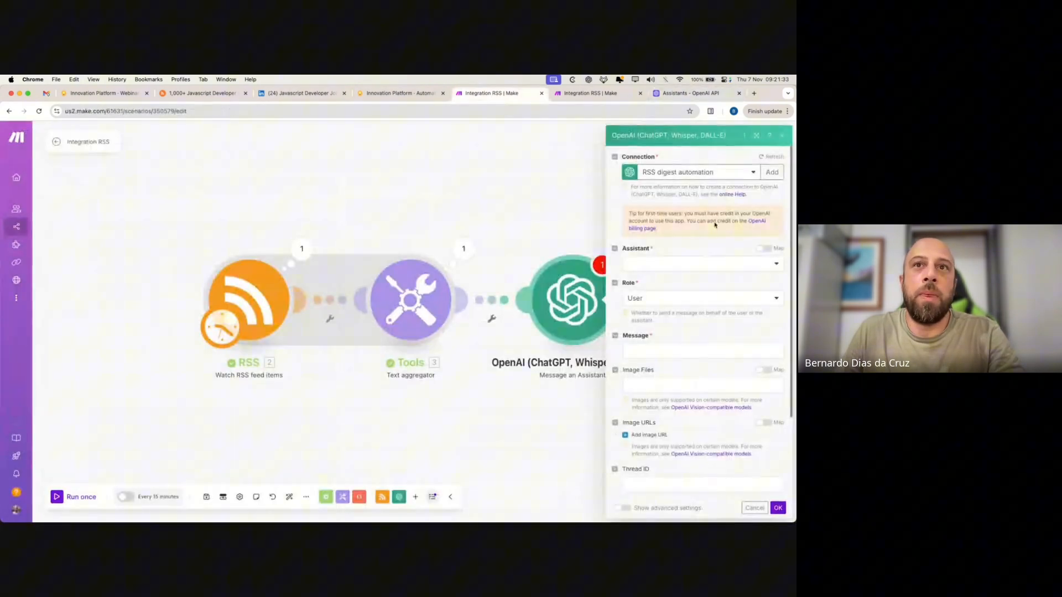
pyautogui.click(659, 266)
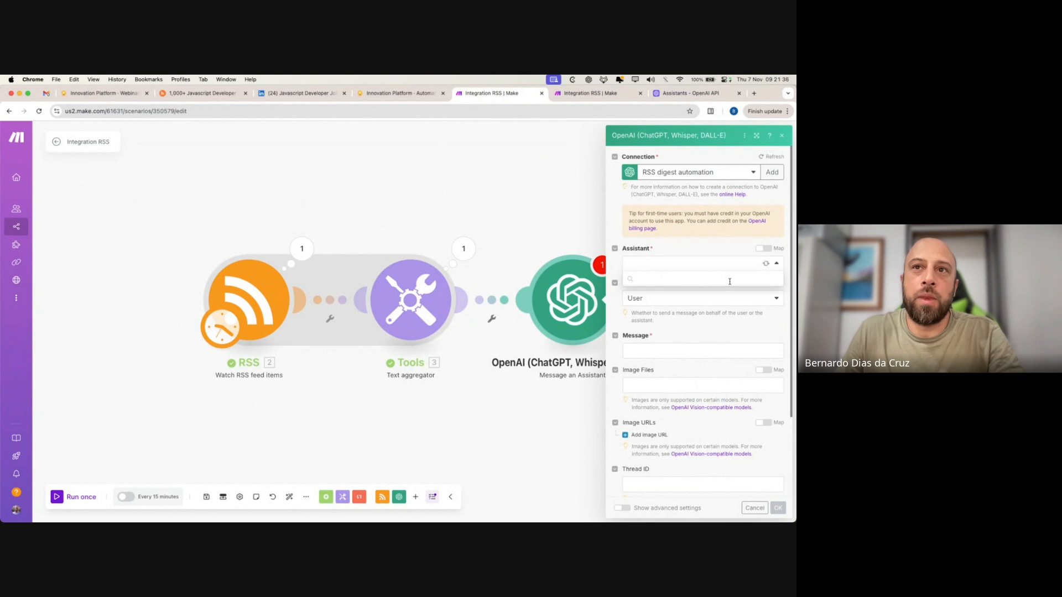
pyautogui.click(661, 278)
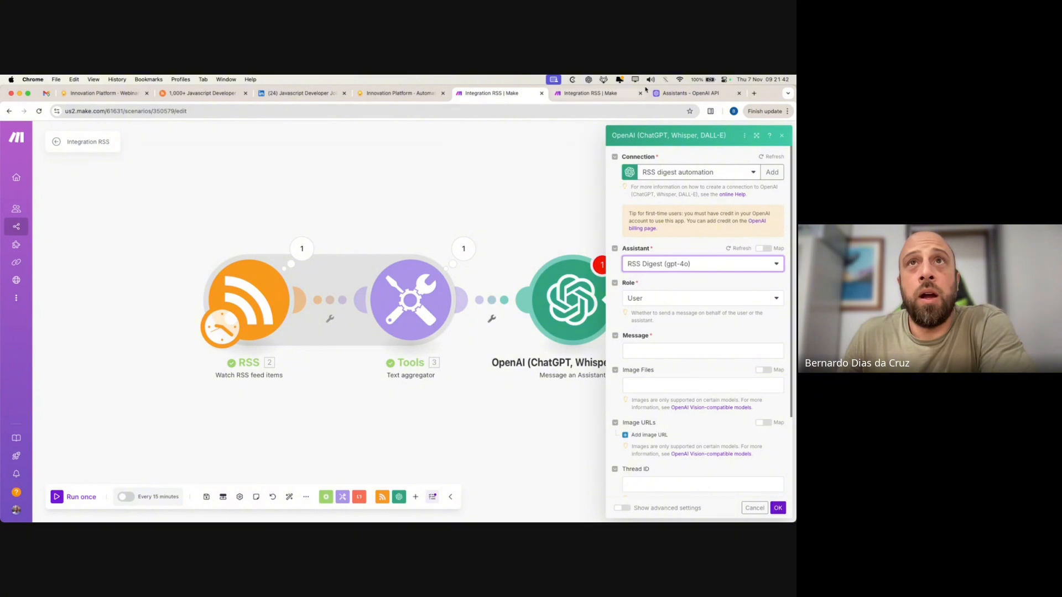
pyautogui.click(714, 94)
pyautogui.moveTo(410, 256); pyautogui.dragTo(459, 259)
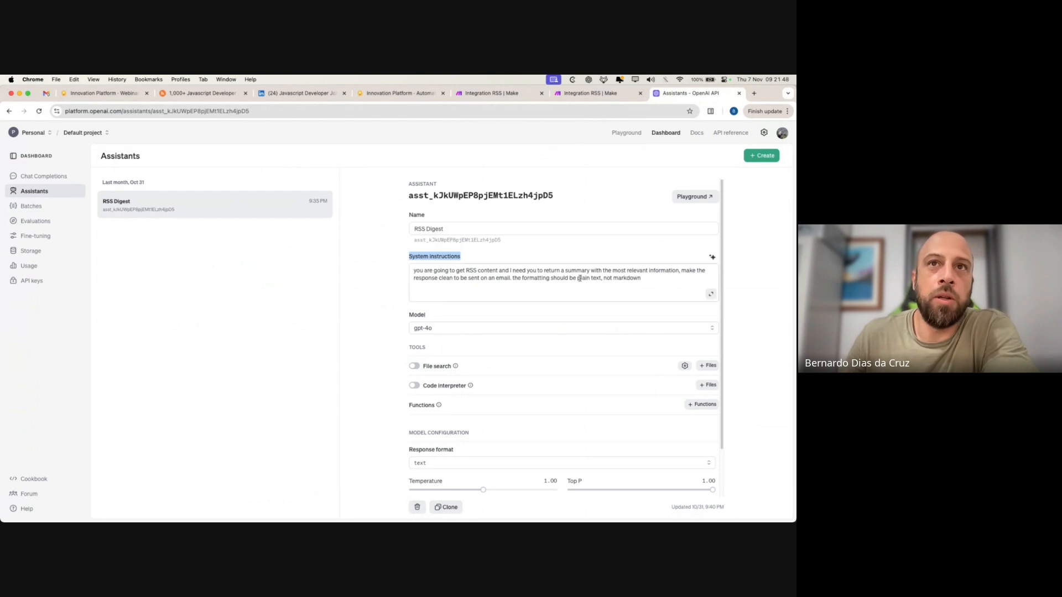
pyautogui.moveTo(641, 278); pyautogui.dragTo(395, 271)
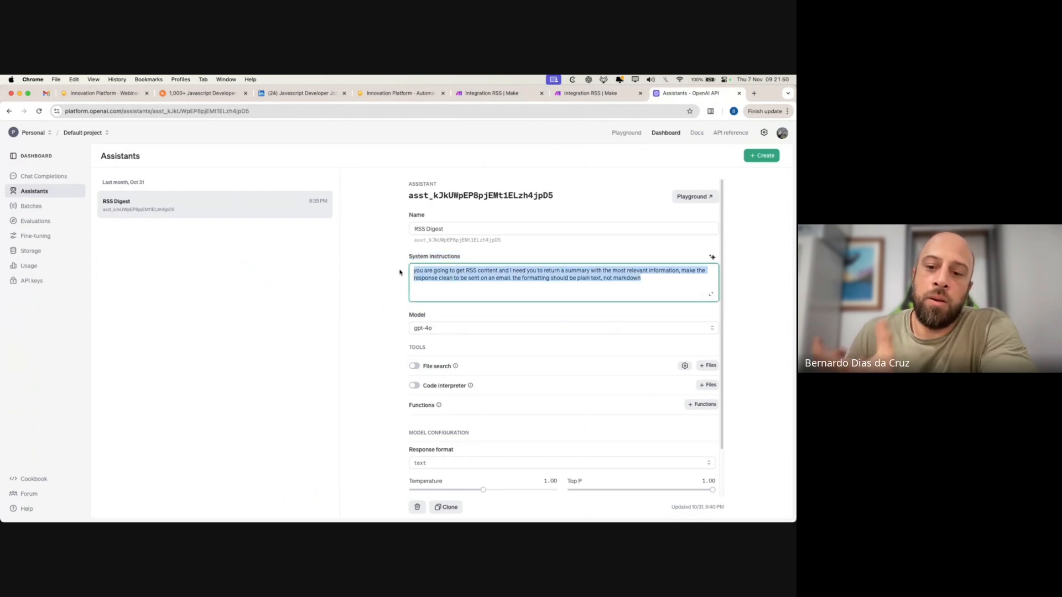
pyautogui.click(655, 282)
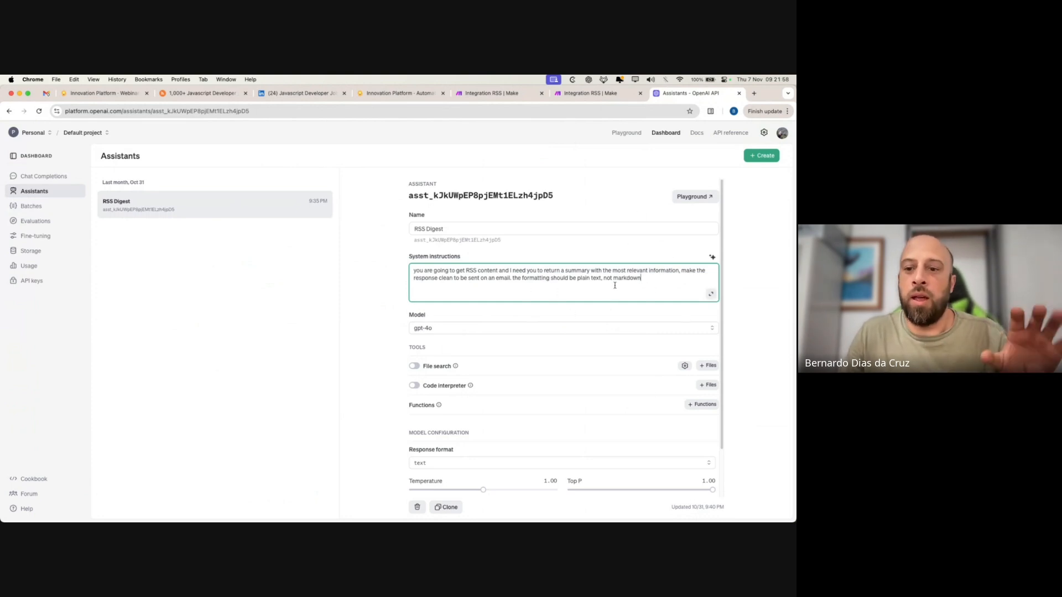
pyautogui.moveTo(644, 279); pyautogui.dragTo(498, 166)
pyautogui.click(481, 94)
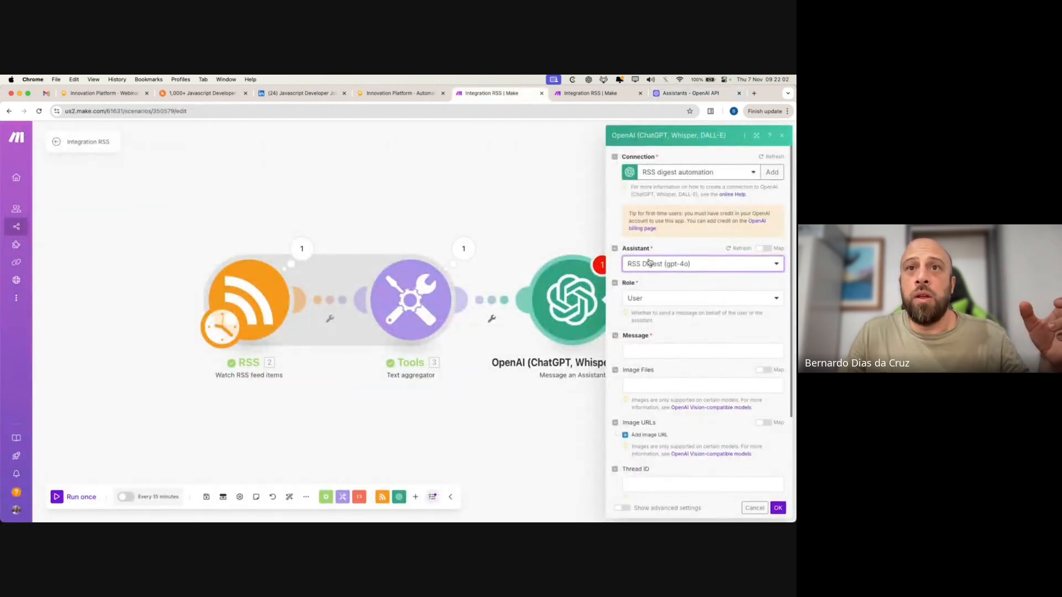
# - Try the Assistant role, set Role back to User, and start filling the Message field
pyautogui.click(659, 301)
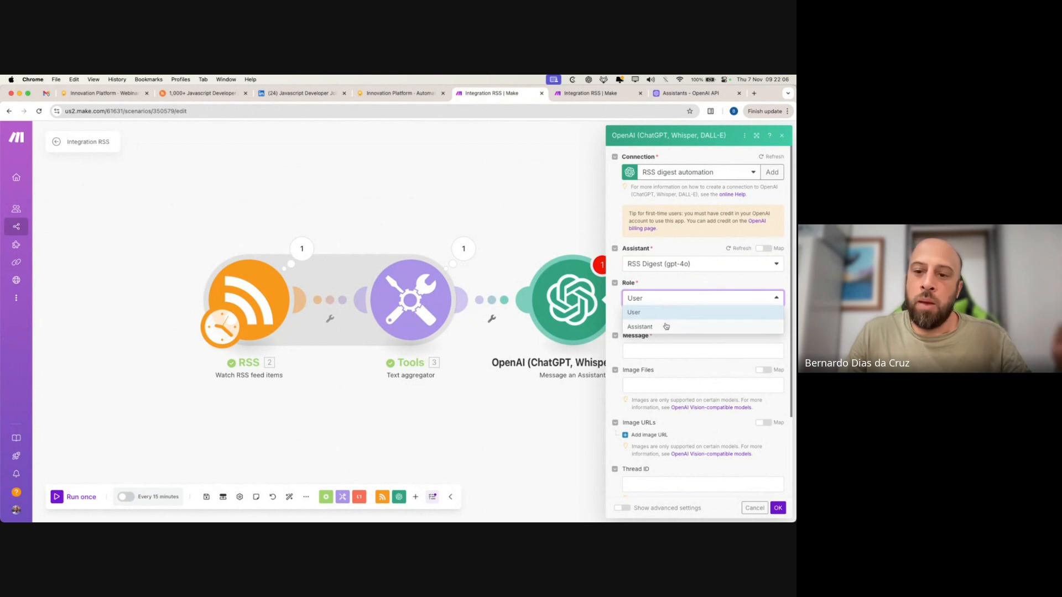
pyautogui.click(648, 327)
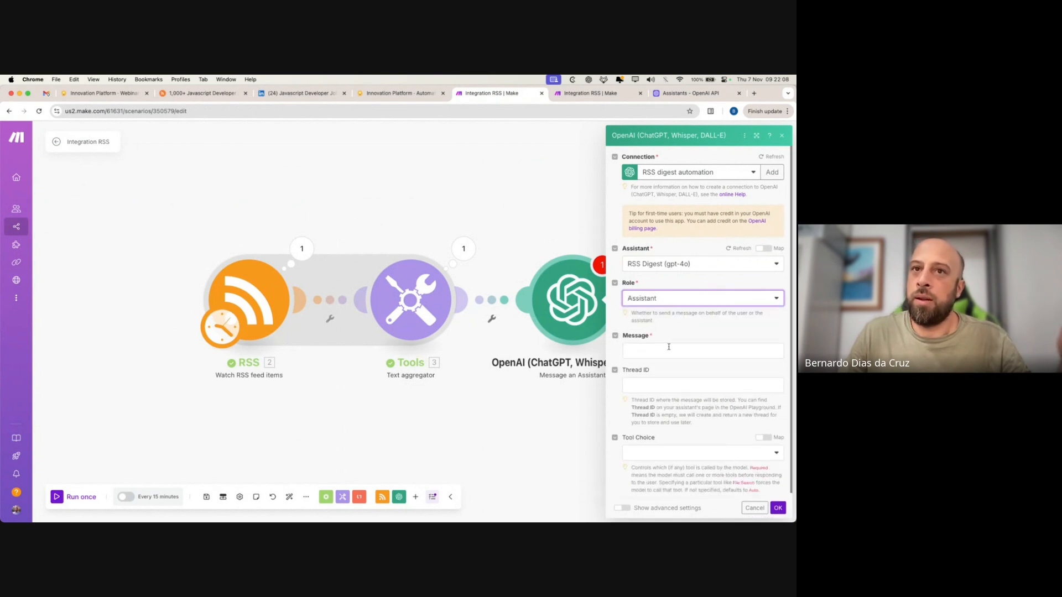
pyautogui.click(669, 301)
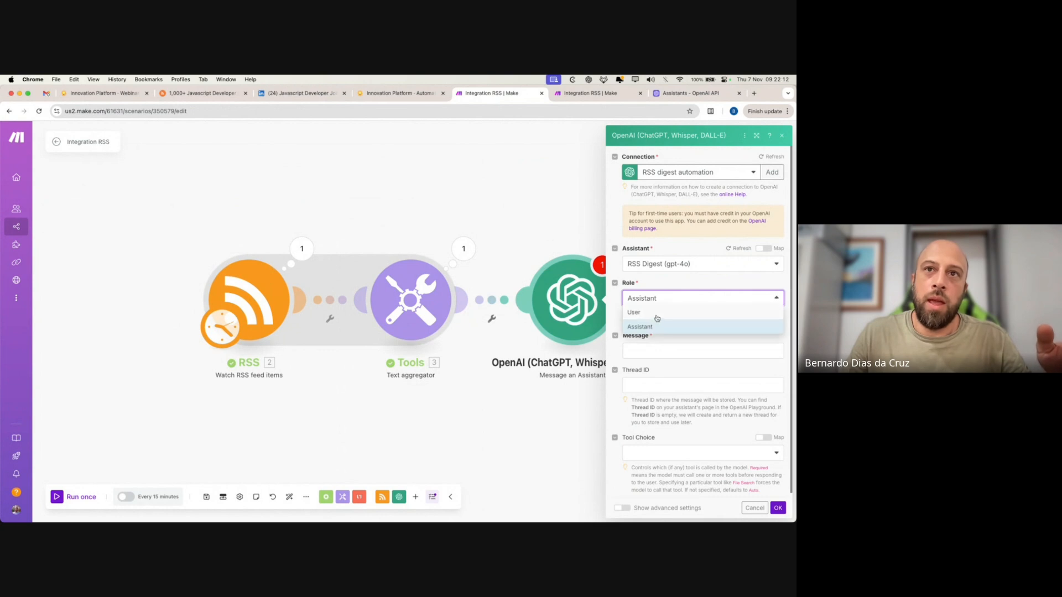
pyautogui.click(657, 314)
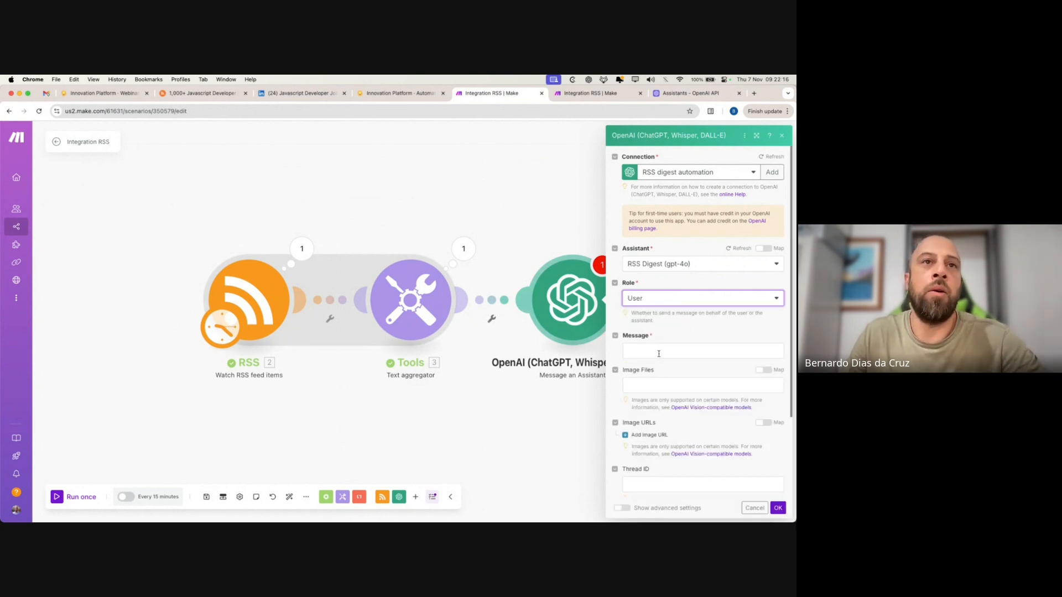
pyautogui.click(660, 351)
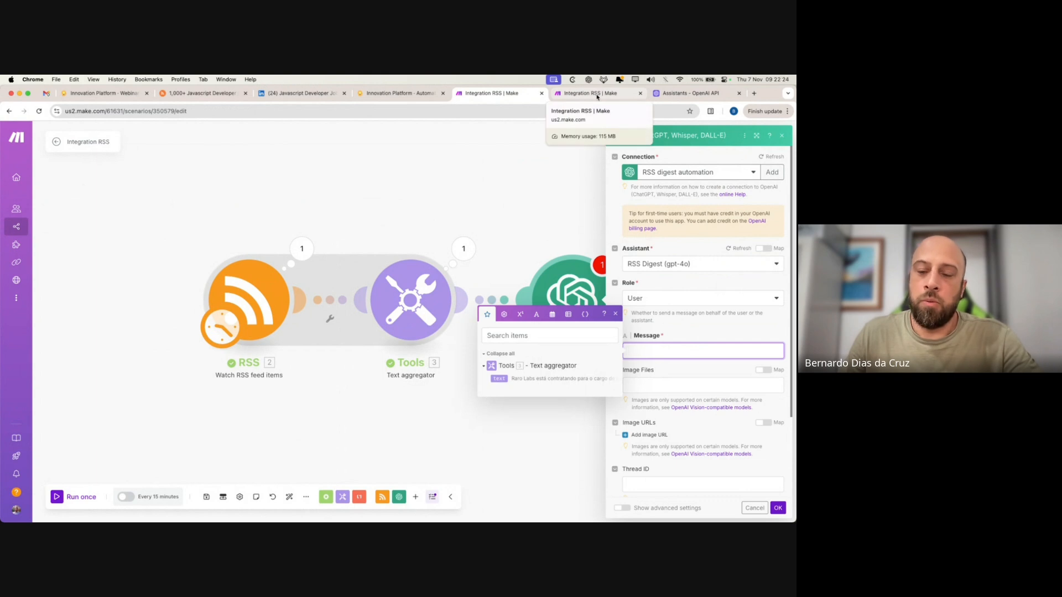
# - Inspect the Text aggregator's combined job-listing output
pyautogui.click(463, 249)
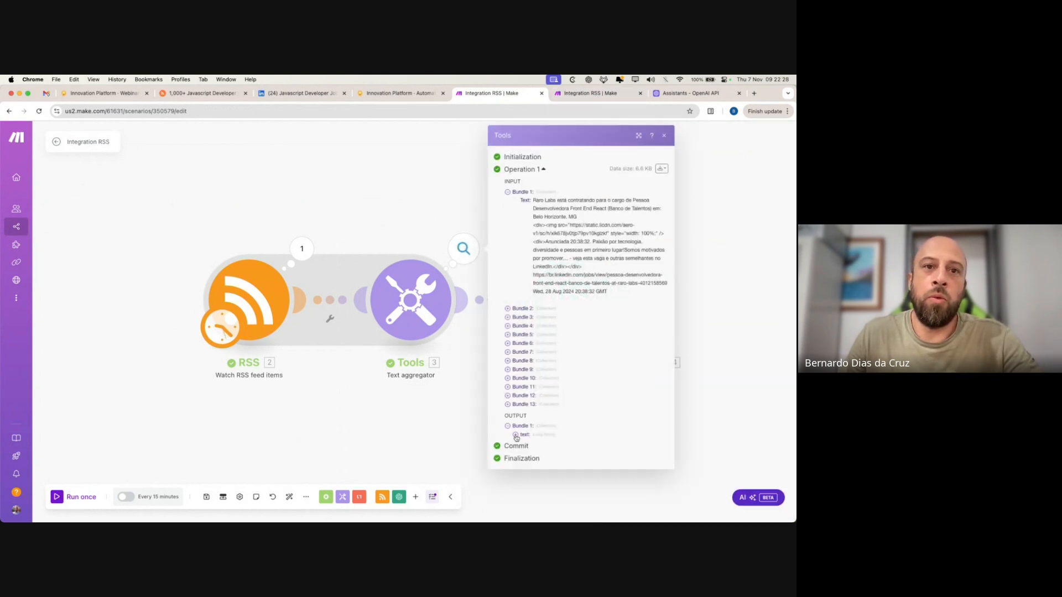
pyautogui.click(516, 435)
pyautogui.scroll(-5, 604, 339)
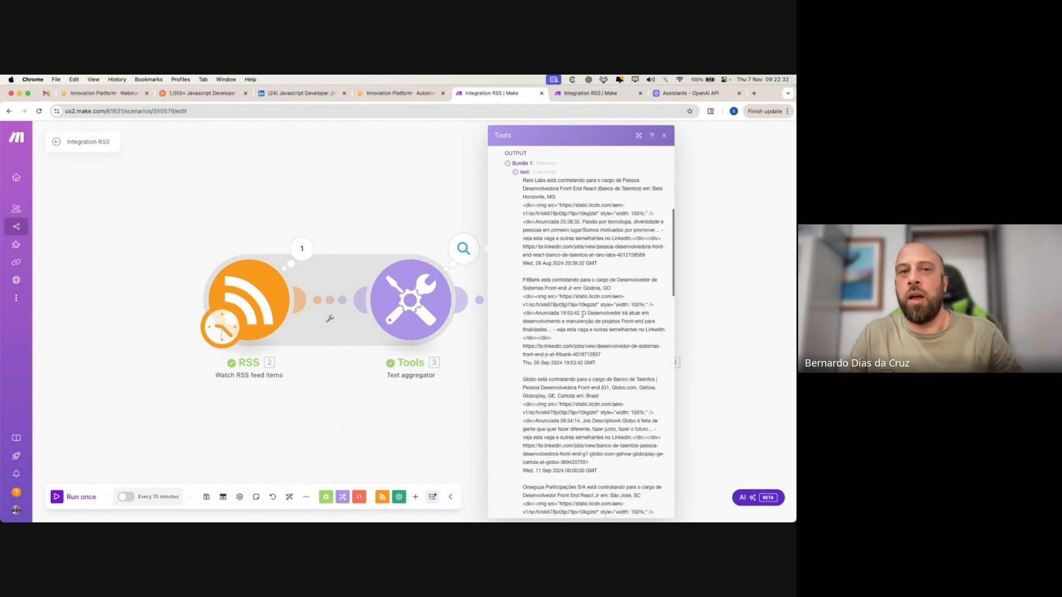
pyautogui.click(434, 426)
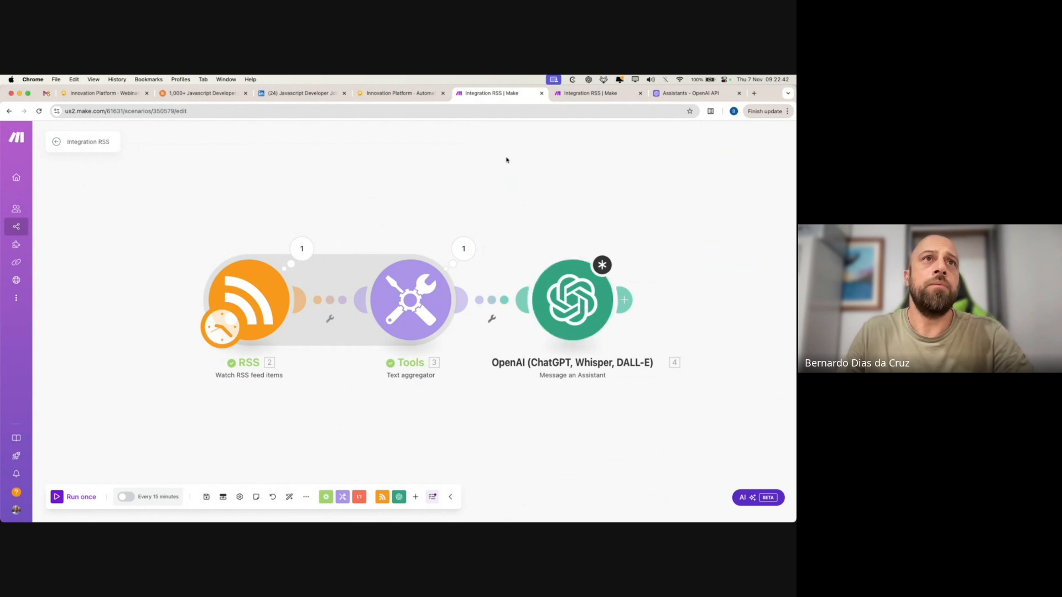
# - Check what the finished reference scenario maps into its OpenAI Message field
pyautogui.click(603, 93)
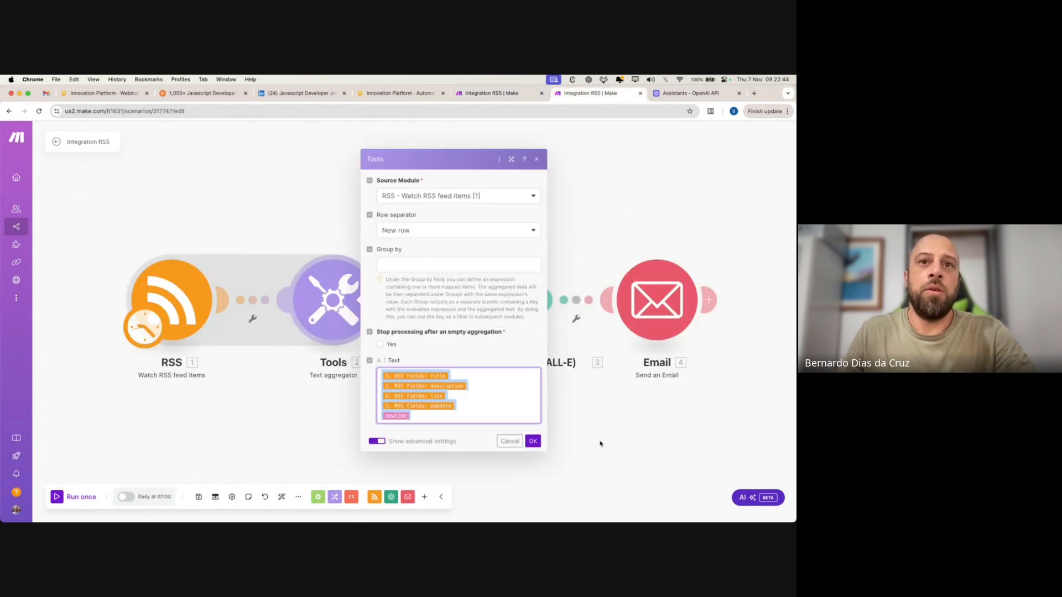
pyautogui.click(600, 443)
pyautogui.click(489, 298)
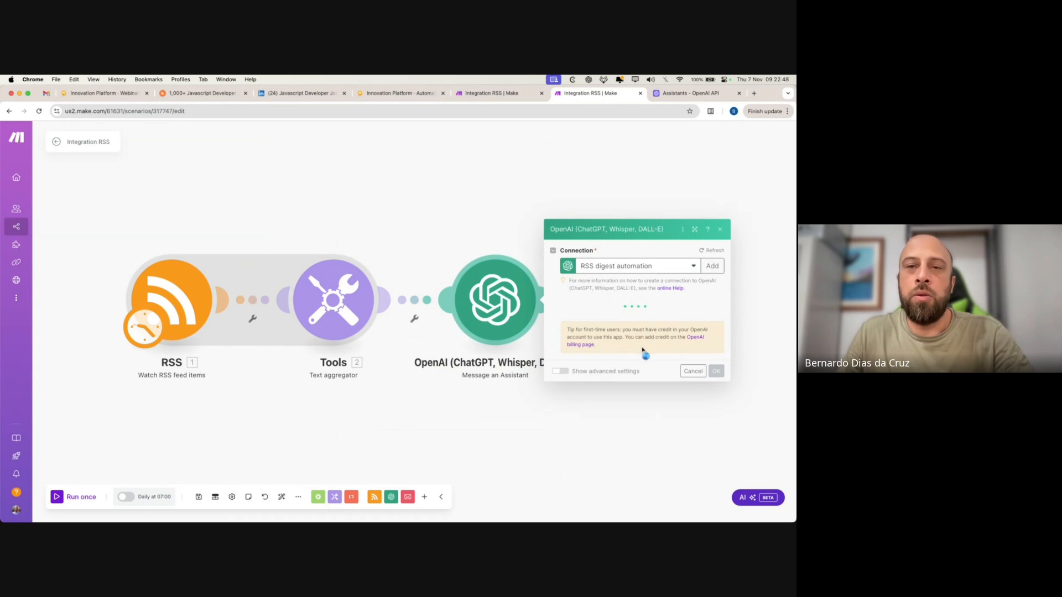
pyautogui.scroll(-2, 624, 354)
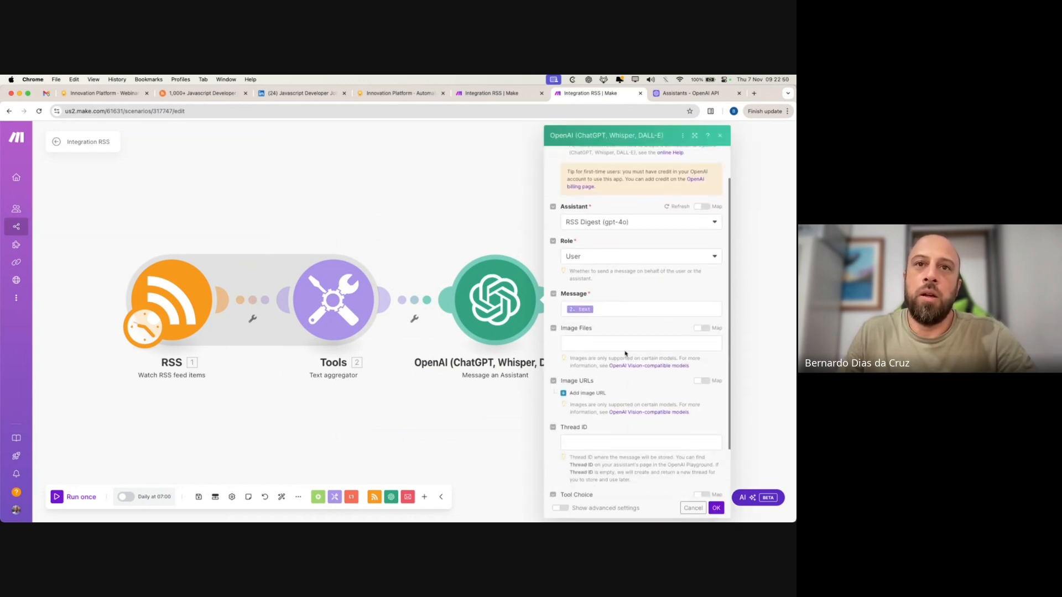
pyautogui.click(639, 316)
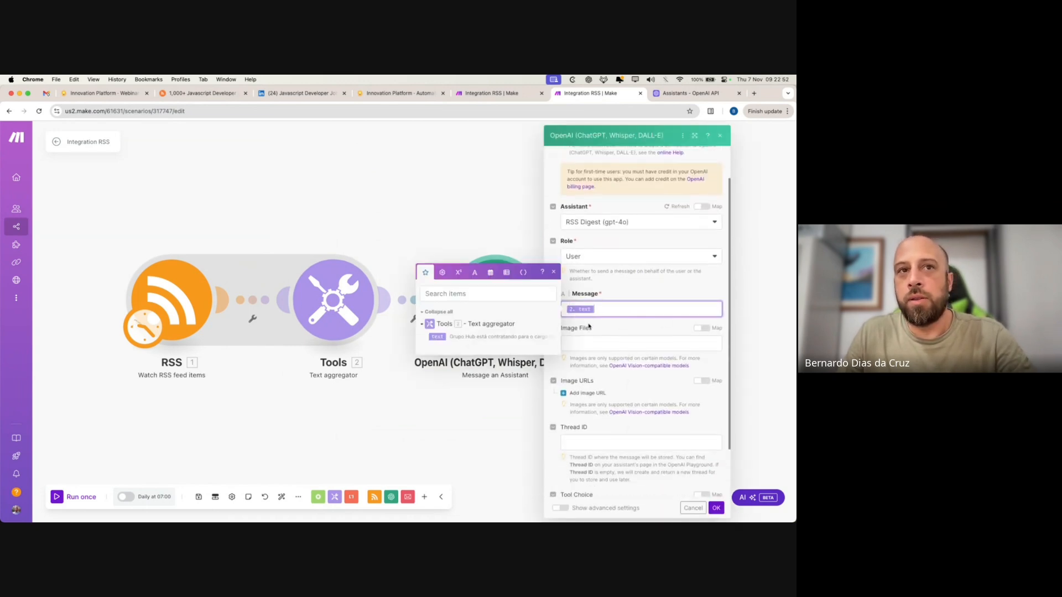
pyautogui.click(496, 456)
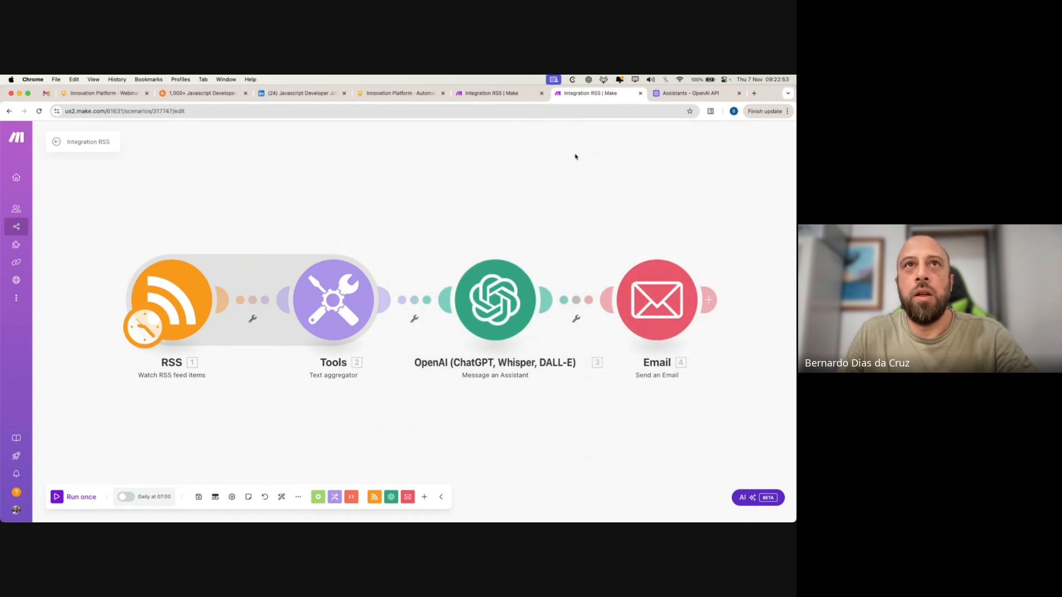
pyautogui.click(490, 94)
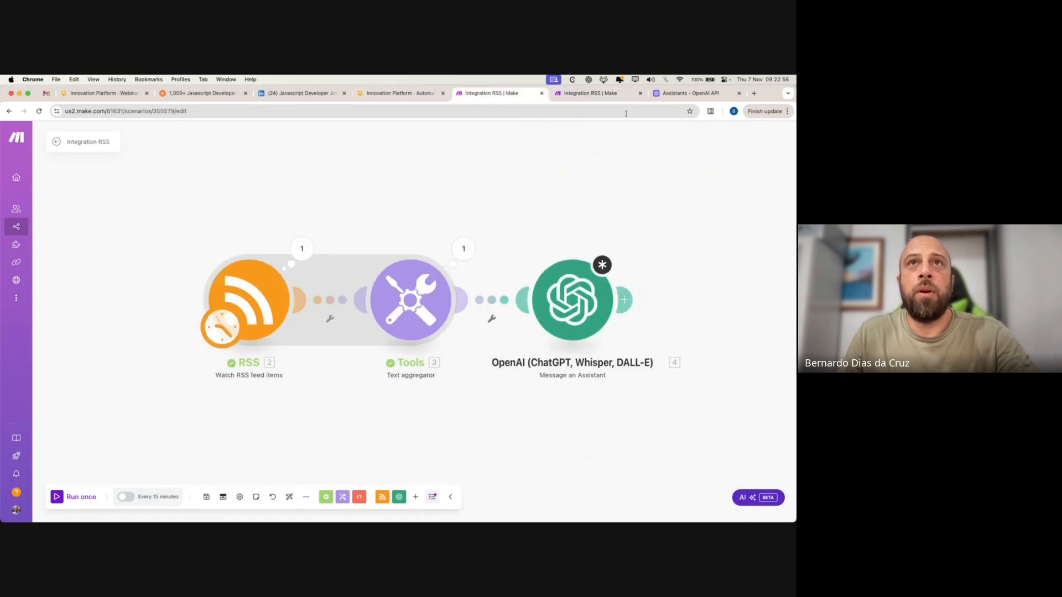
# - Map the aggregator's '1. text' into the OpenAI module's Message field
pyautogui.click(573, 299)
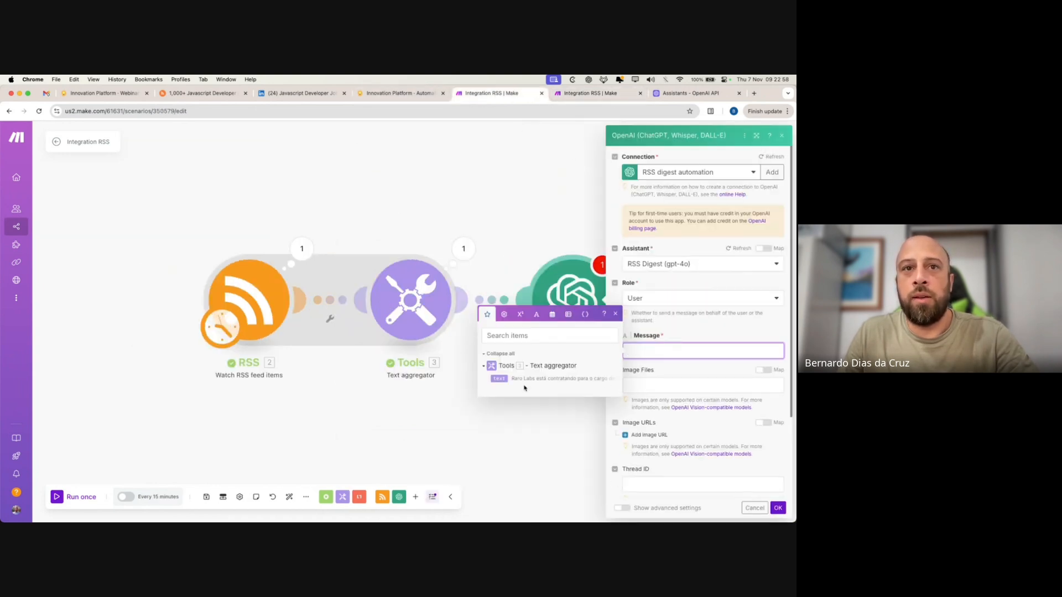
pyautogui.click(500, 379)
pyautogui.click(564, 443)
pyautogui.click(564, 281)
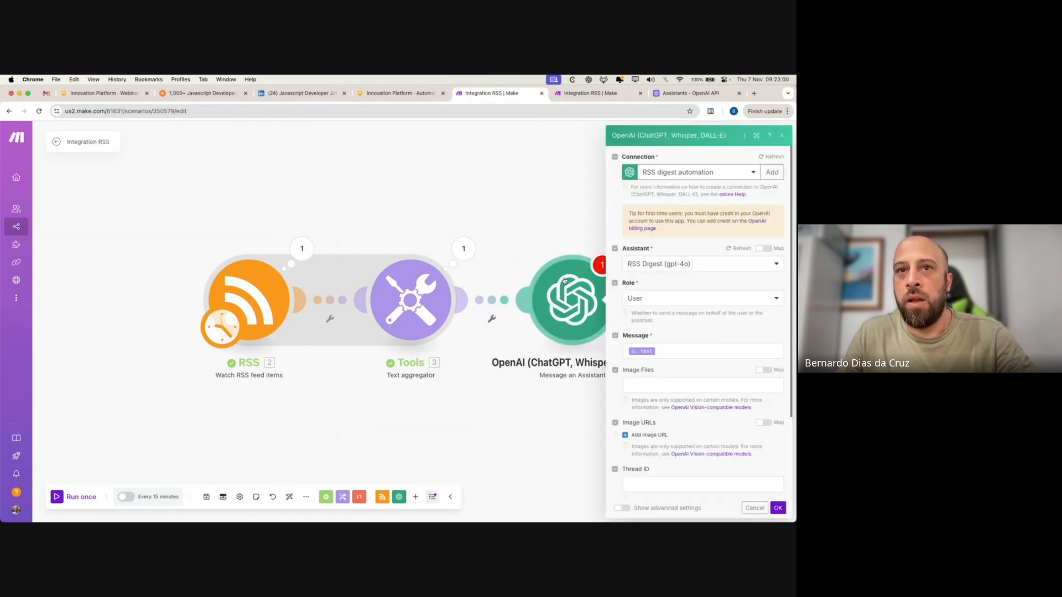
# - Select and copy all of the RSS Digest system instructions, then open a new browser tab
pyautogui.click(686, 93)
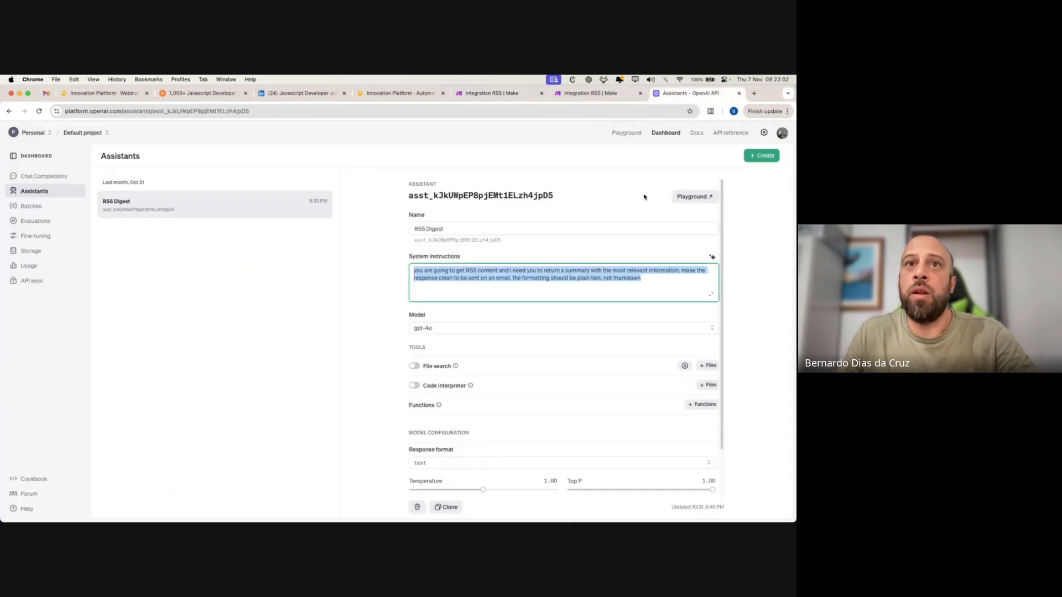
pyautogui.click(651, 280)
pyautogui.press('super+a')
pyautogui.press('super+c')
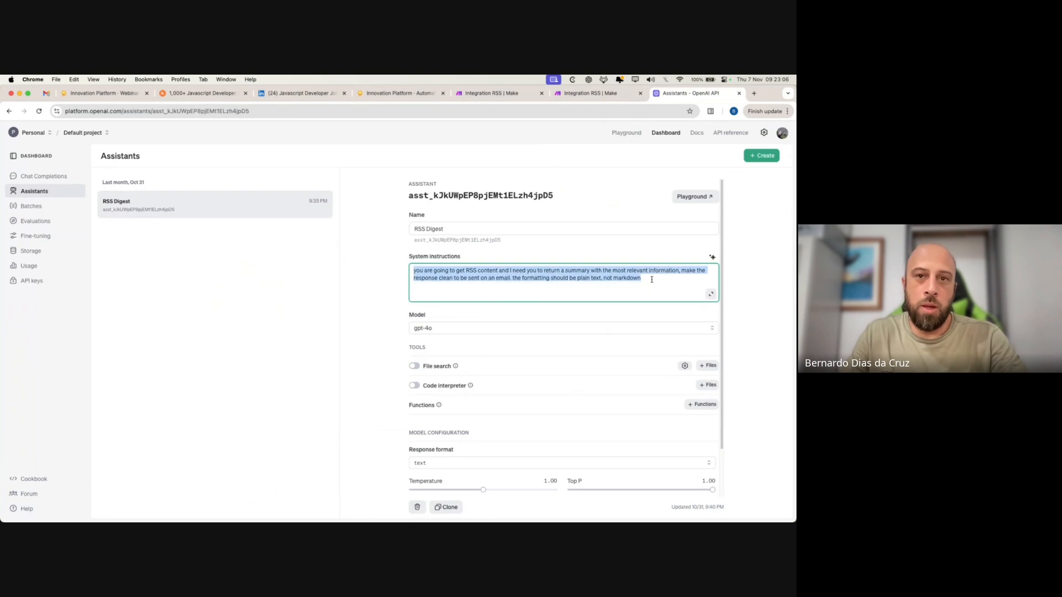
pyautogui.click(652, 280)
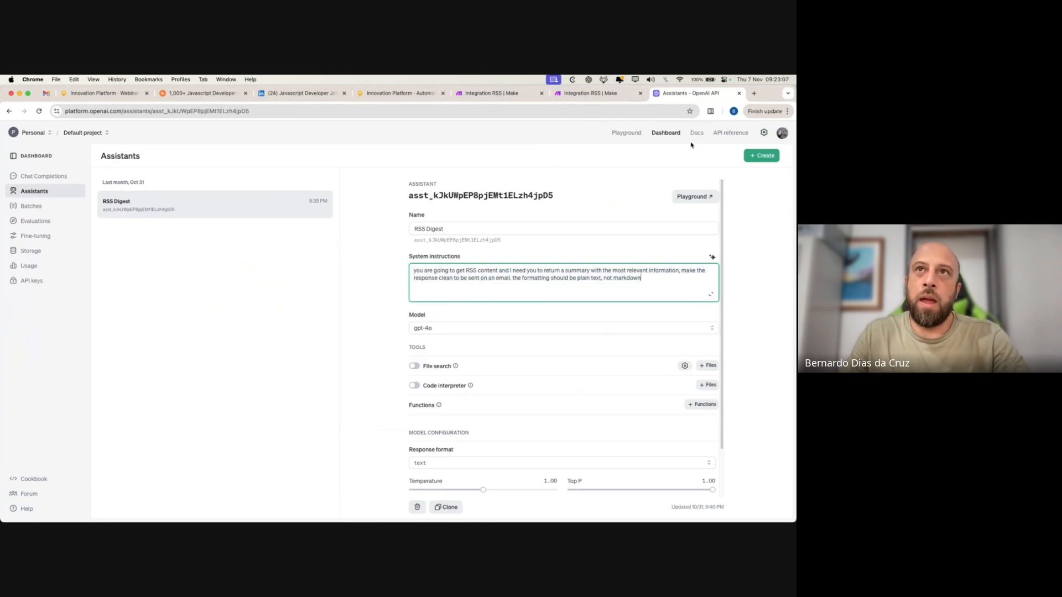
pyautogui.click(754, 93)
# - In ChatGPT, send 'help me improve this system prompt:' followed by the pasted RSS Digest prompt
pyautogui.click(355, 128)
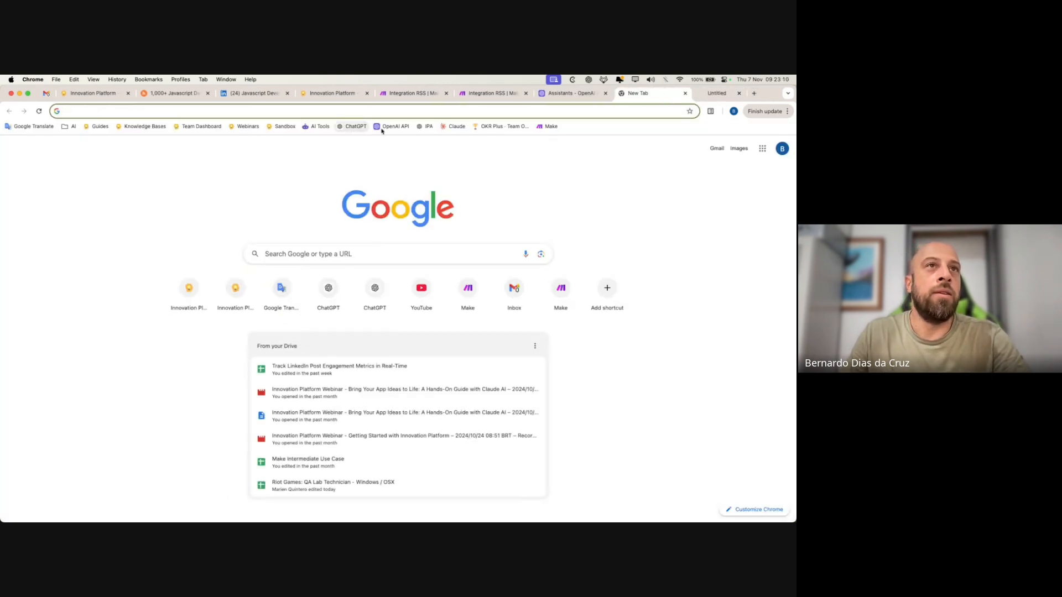
pyautogui.click(550, 92)
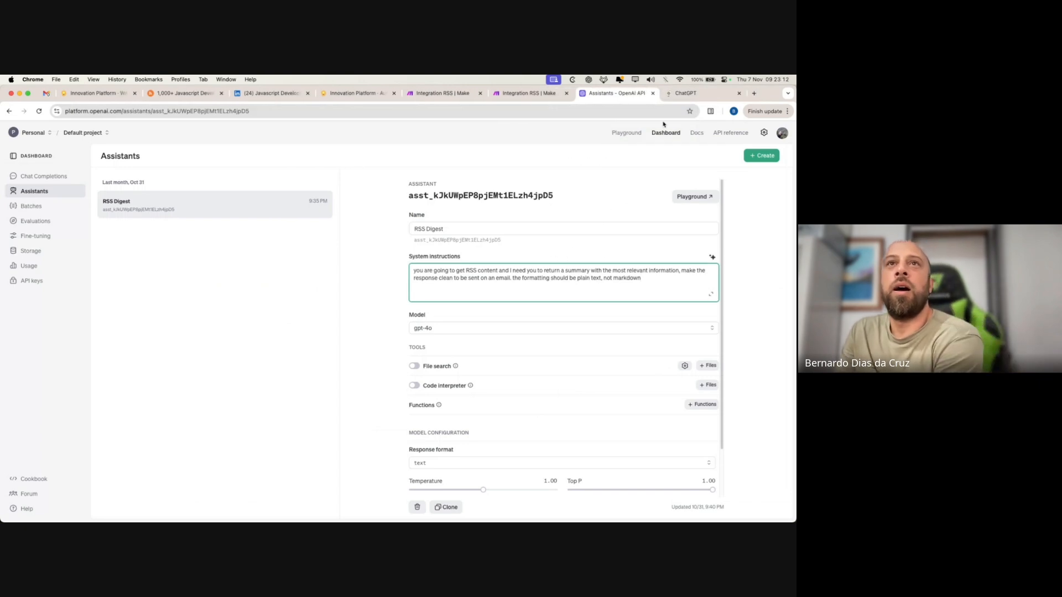
pyautogui.click(698, 94)
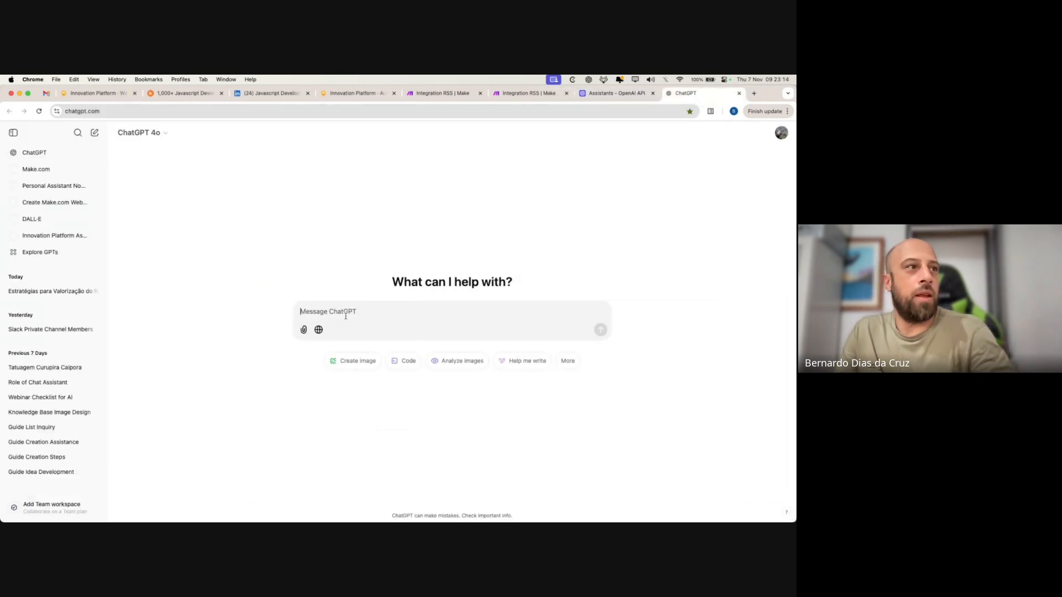
pyautogui.click(13, 133)
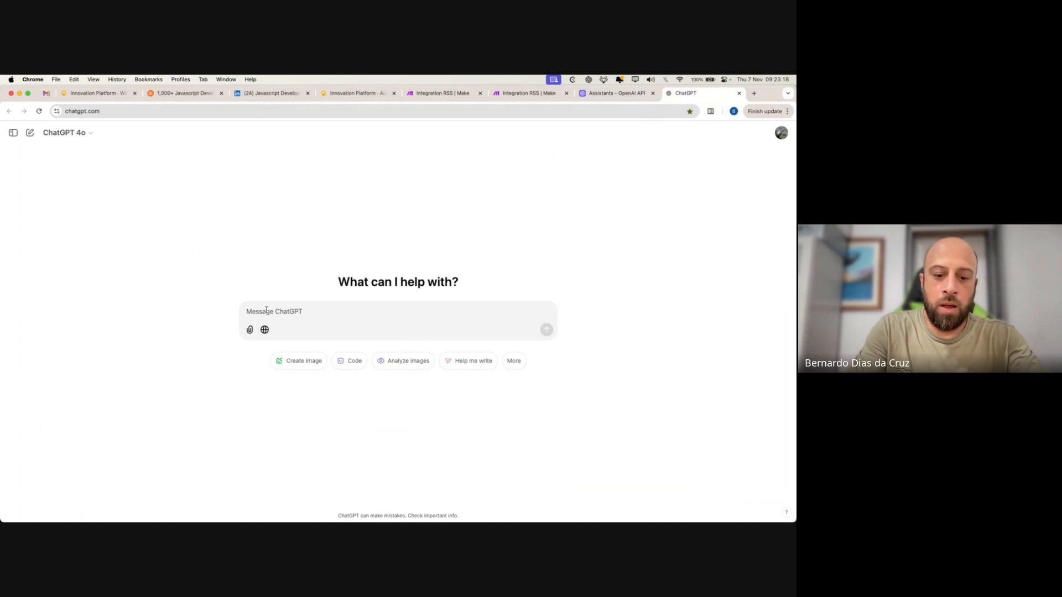
pyautogui.click(266, 310)
pyautogui.write('help me imp')
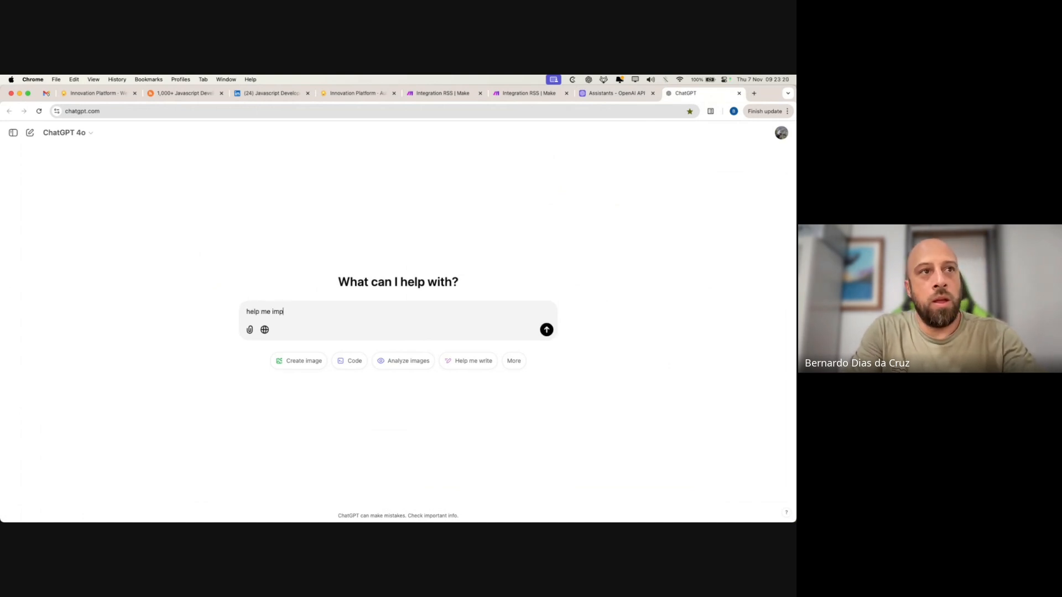
pyautogui.write('rove this ')
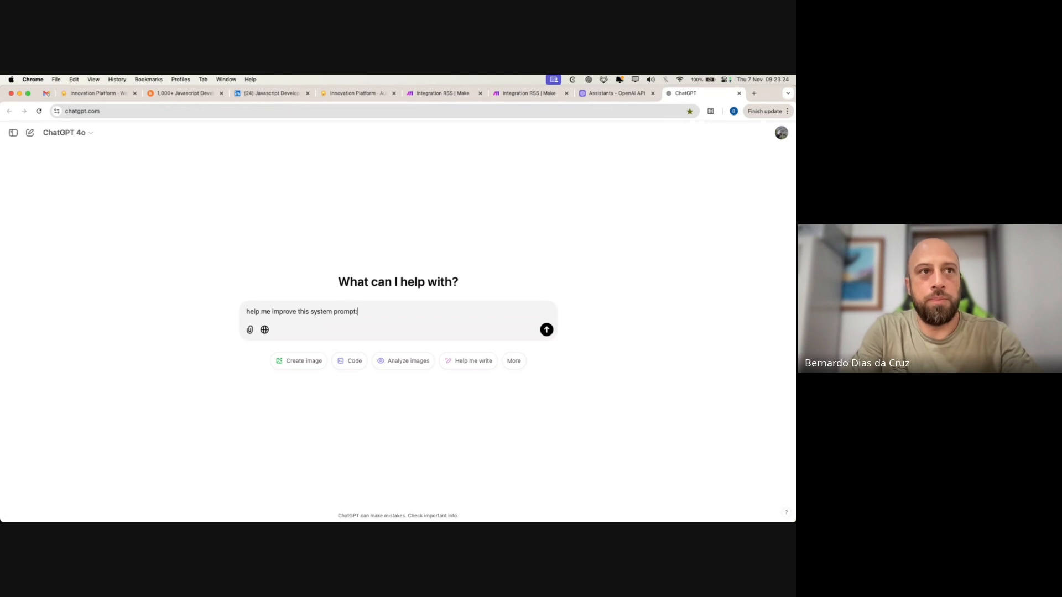
pyautogui.write('system prompt:')
pyautogui.press('super+v')
pyautogui.press('Return')
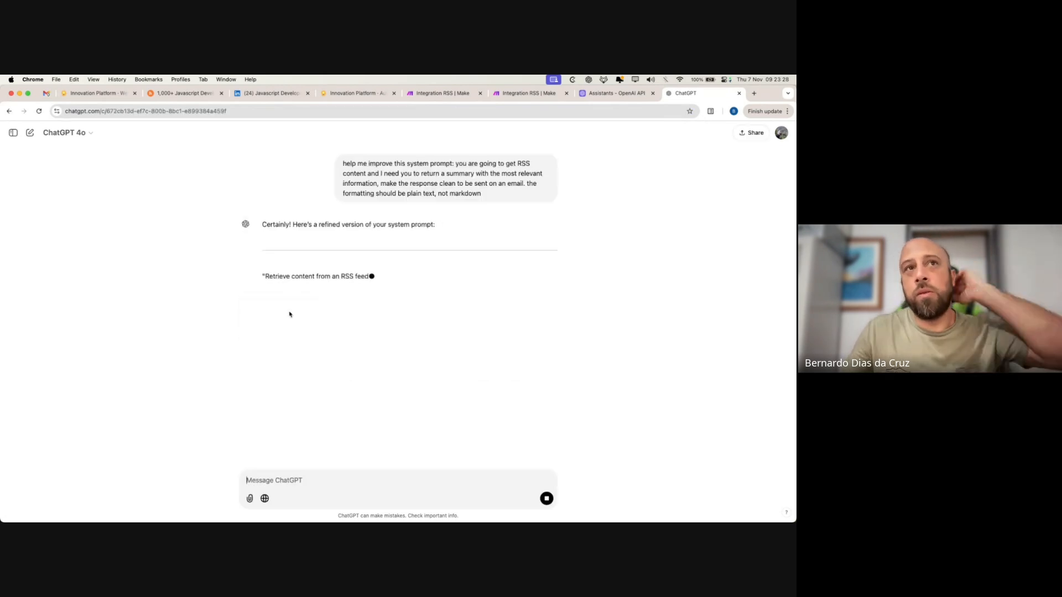
# - Copy ChatGPT's refined prompt and paste it over the assistant's System instructions
pyautogui.moveTo(455, 163); pyautogui.dragTo(493, 203)
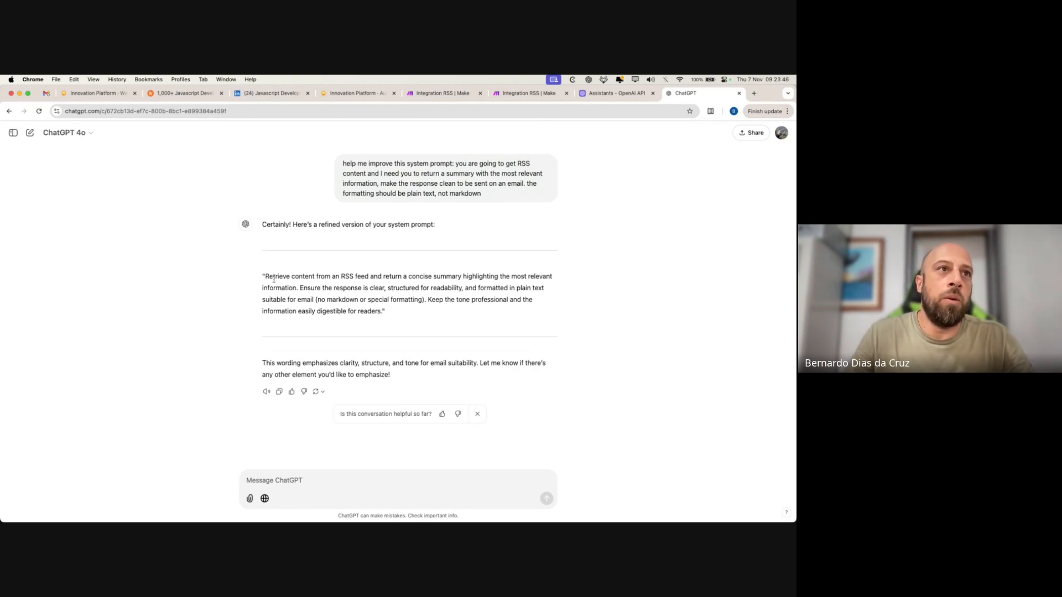
pyautogui.moveTo(267, 277); pyautogui.dragTo(378, 312)
pyautogui.press('super+c')
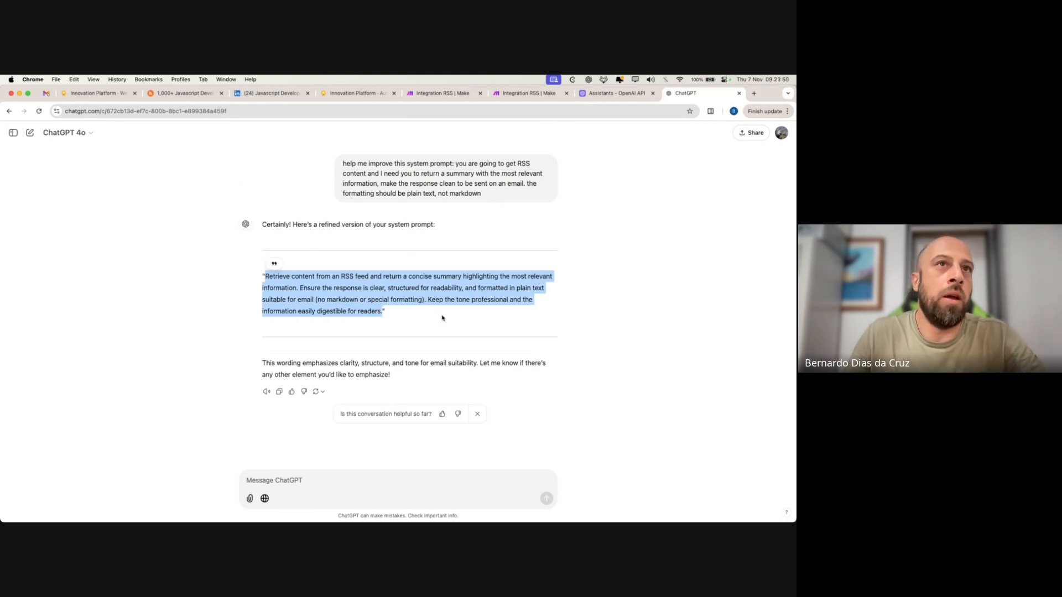
pyautogui.click(452, 318)
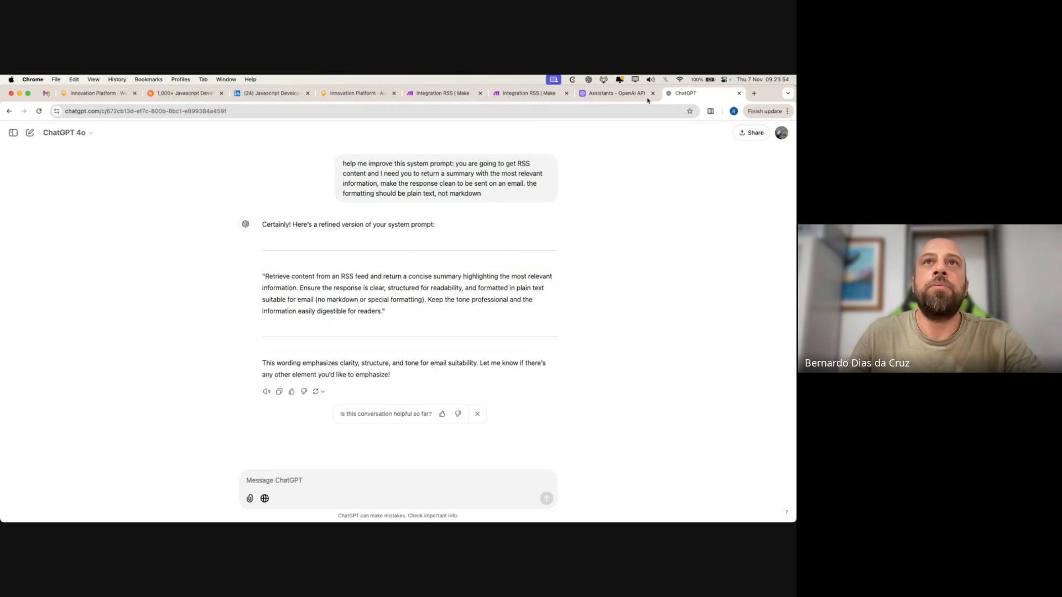
pyautogui.click(615, 93)
pyautogui.press('super+a')
pyautogui.press('super+v')
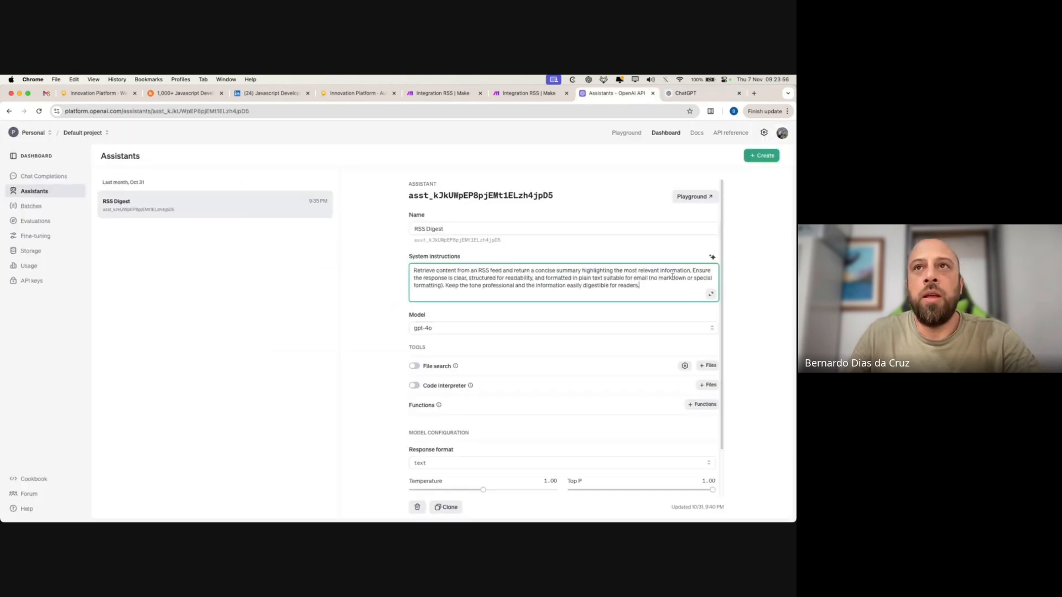
# - Save the refined system instructions and close the duplicate Integration RSS scenario tab
pyautogui.scroll(-2, 639, 382)
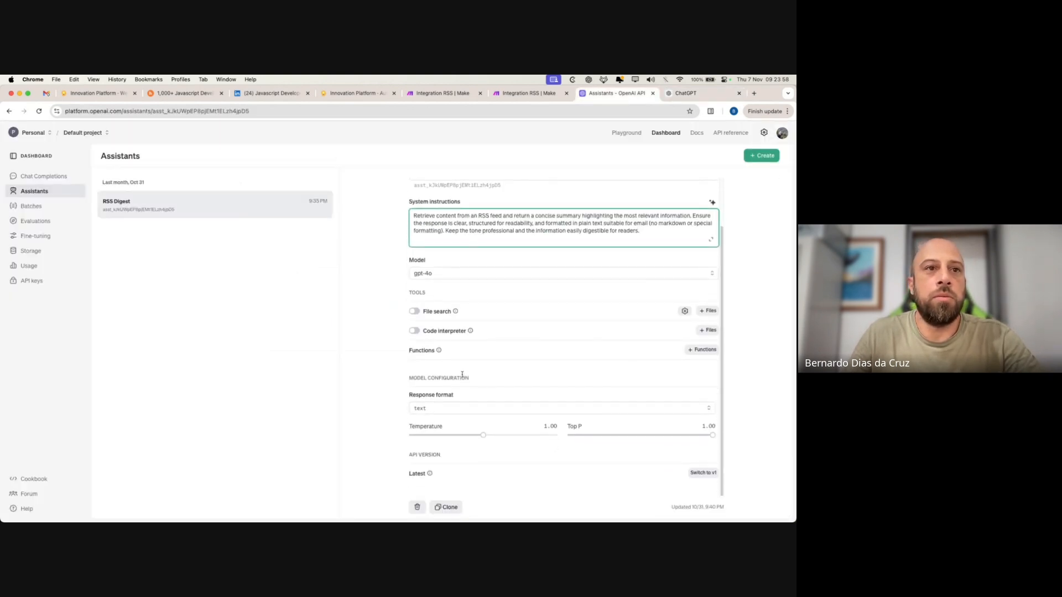
pyautogui.scroll(2, 462, 375)
pyautogui.click(387, 250)
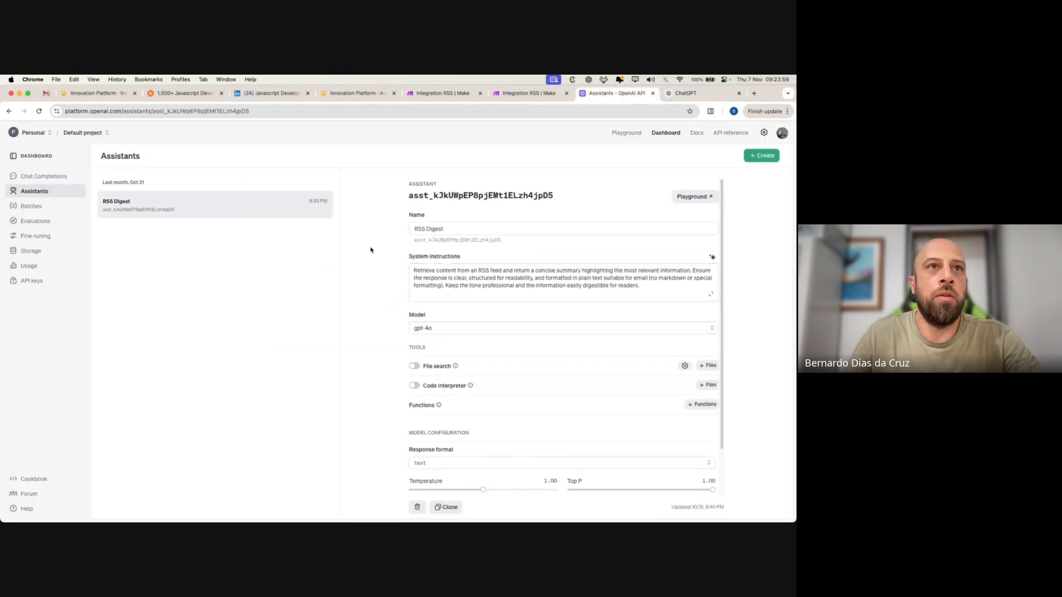
pyautogui.click(519, 97)
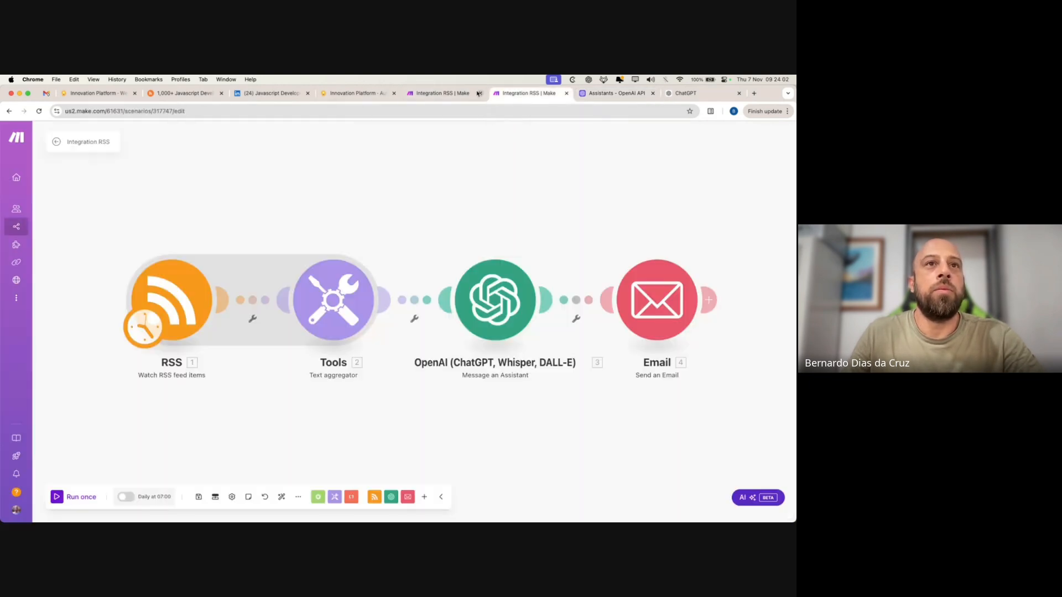
pyautogui.click(567, 94)
# - Check the OpenAI module's Message field, then select the instructions' last sentence to compare with ChatGPT
pyautogui.click(443, 95)
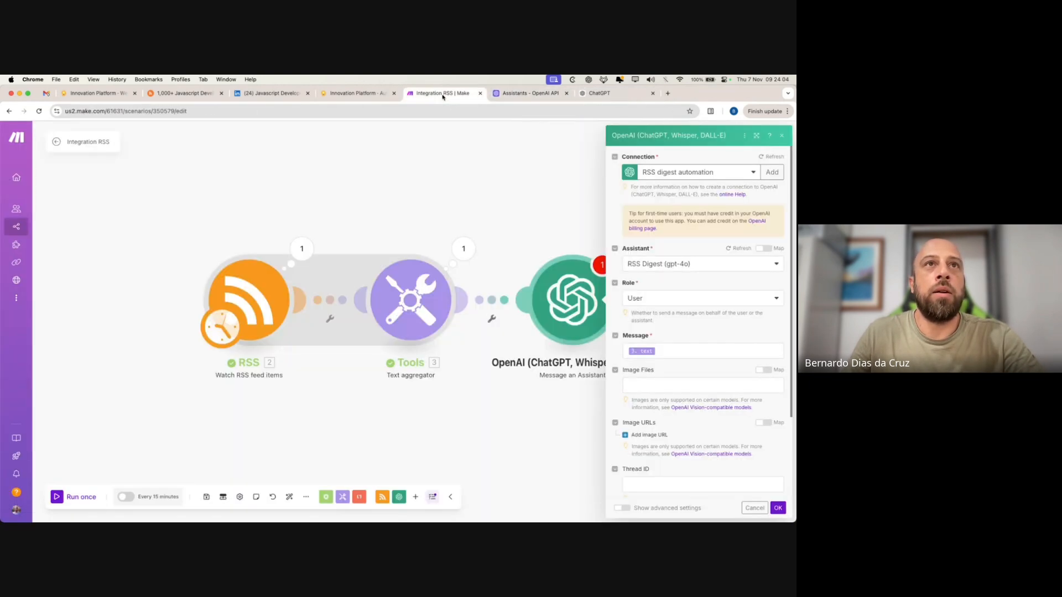
pyautogui.click(666, 351)
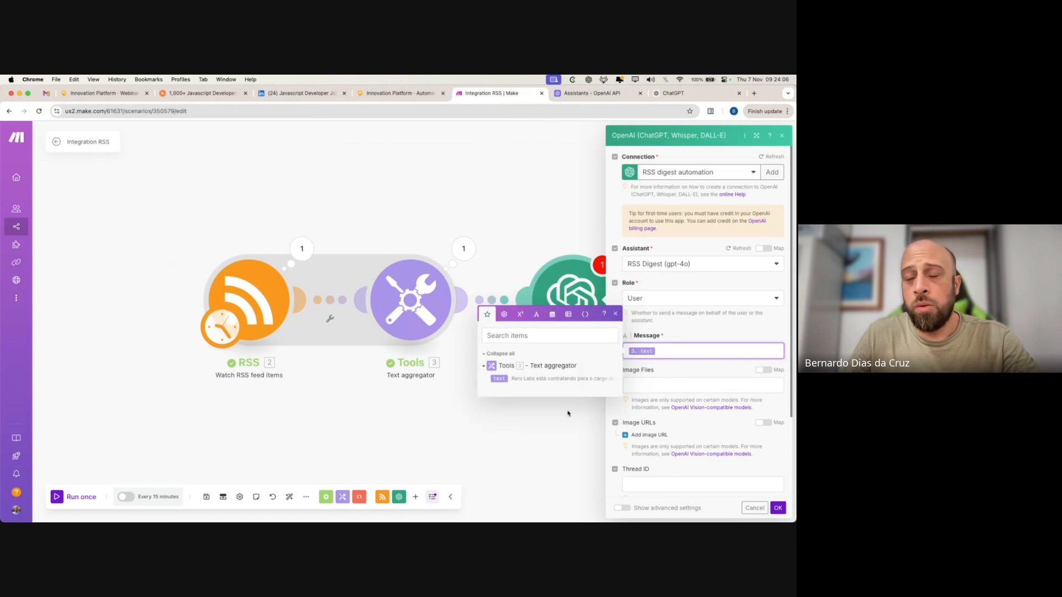
pyautogui.click(591, 94)
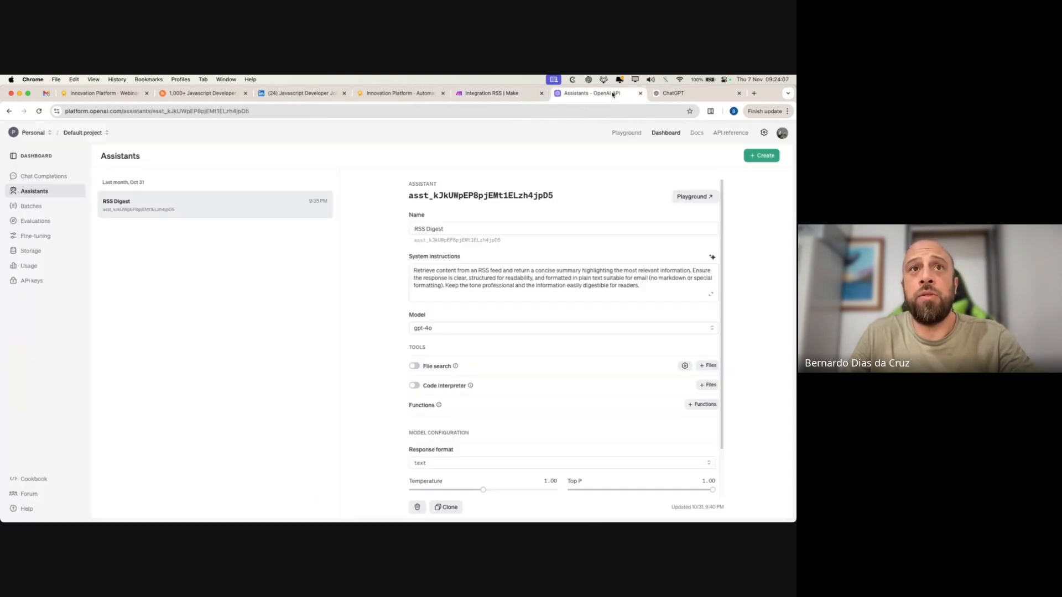
pyautogui.click(534, 282)
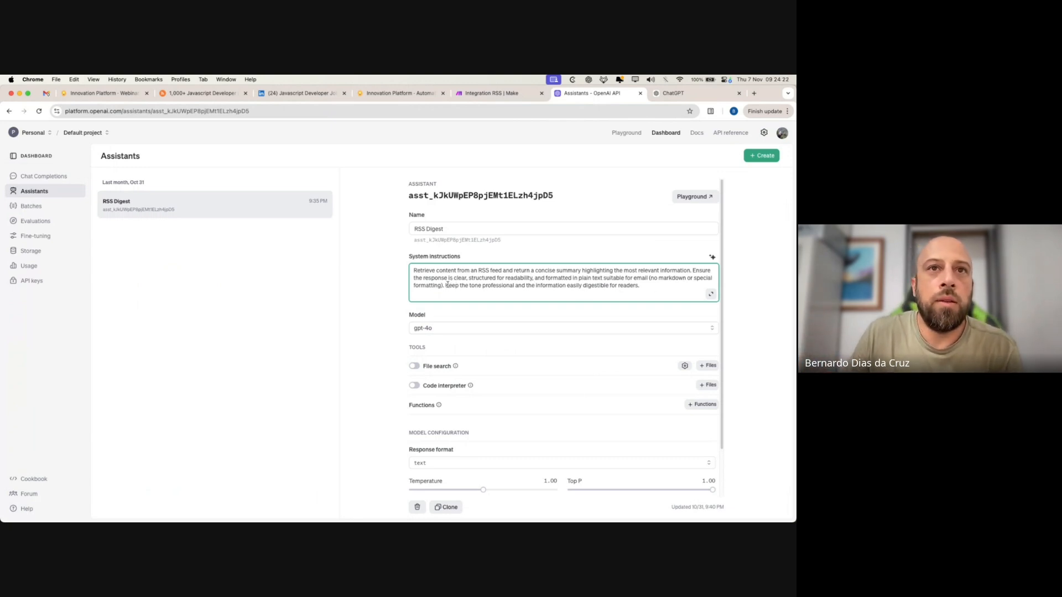
pyautogui.moveTo(447, 285); pyautogui.dragTo(641, 286)
pyautogui.click(670, 94)
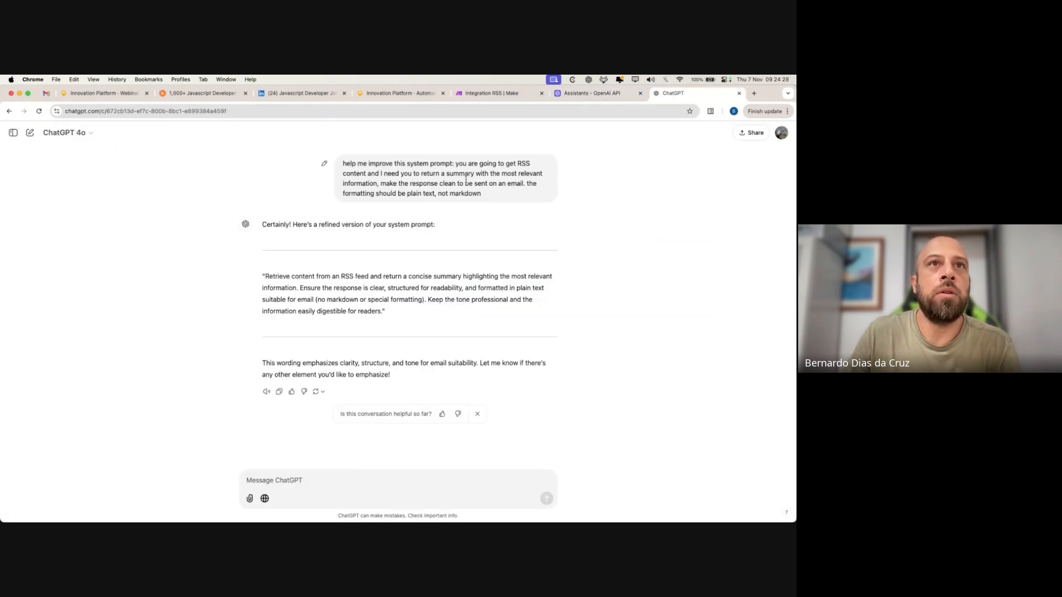
pyautogui.click(591, 93)
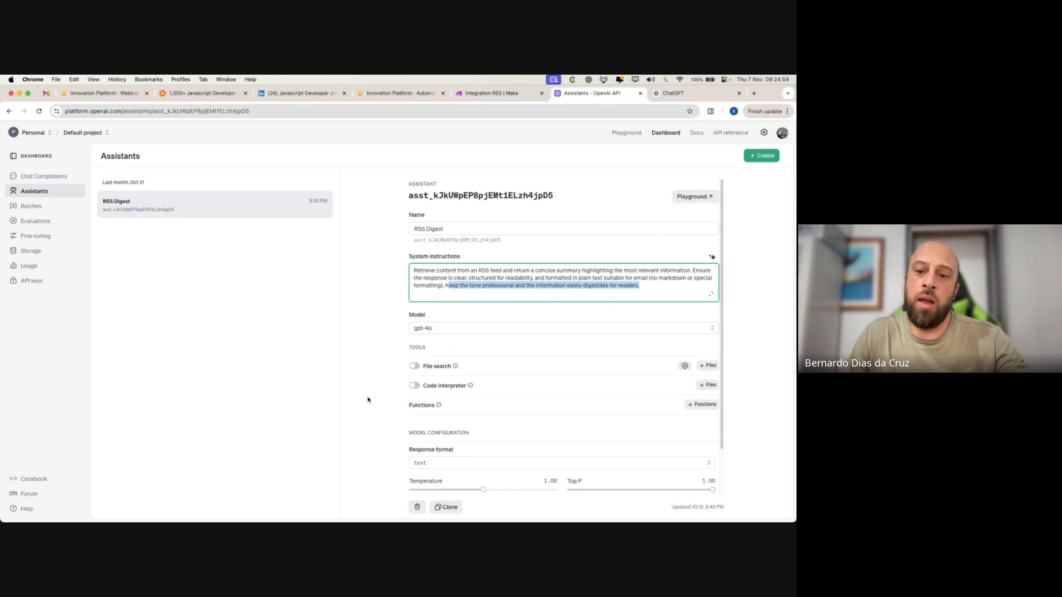
# - Confirm the OpenAI module settings with OK in the Make scenario
pyautogui.click(489, 95)
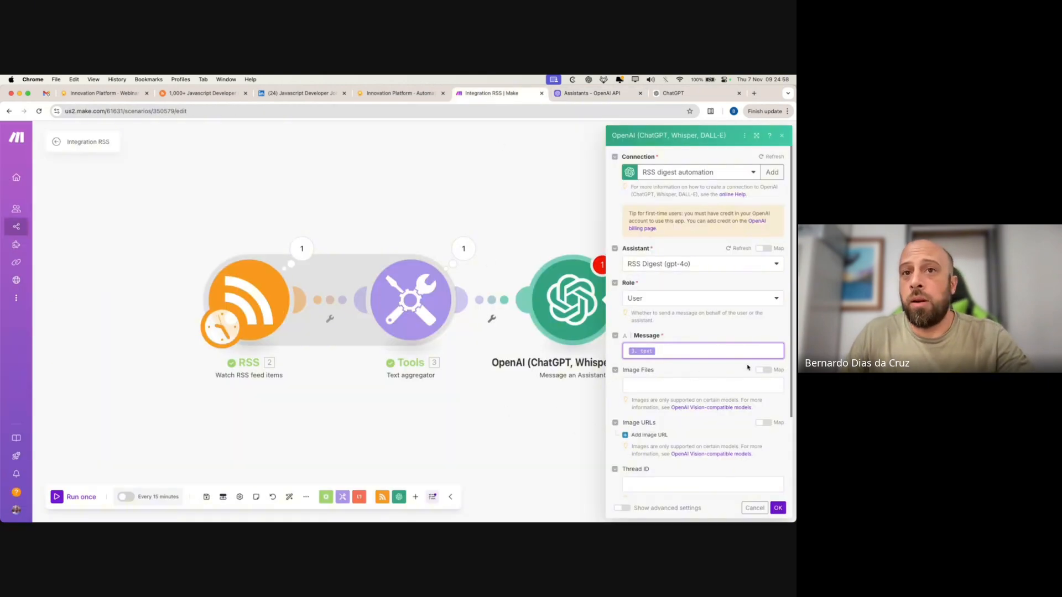
pyautogui.scroll(-3, 747, 368)
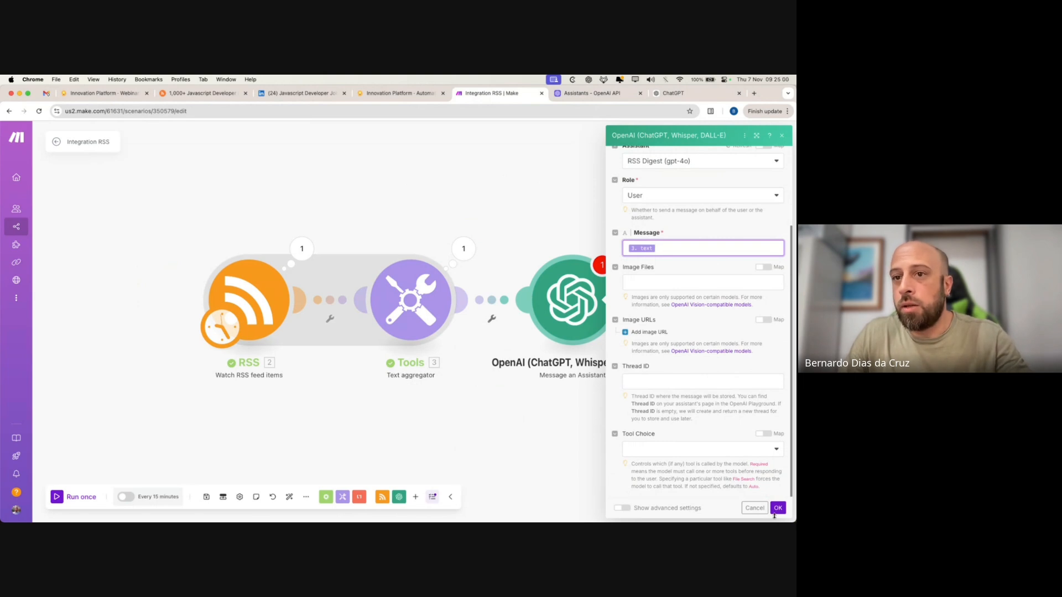
pyautogui.click(776, 510)
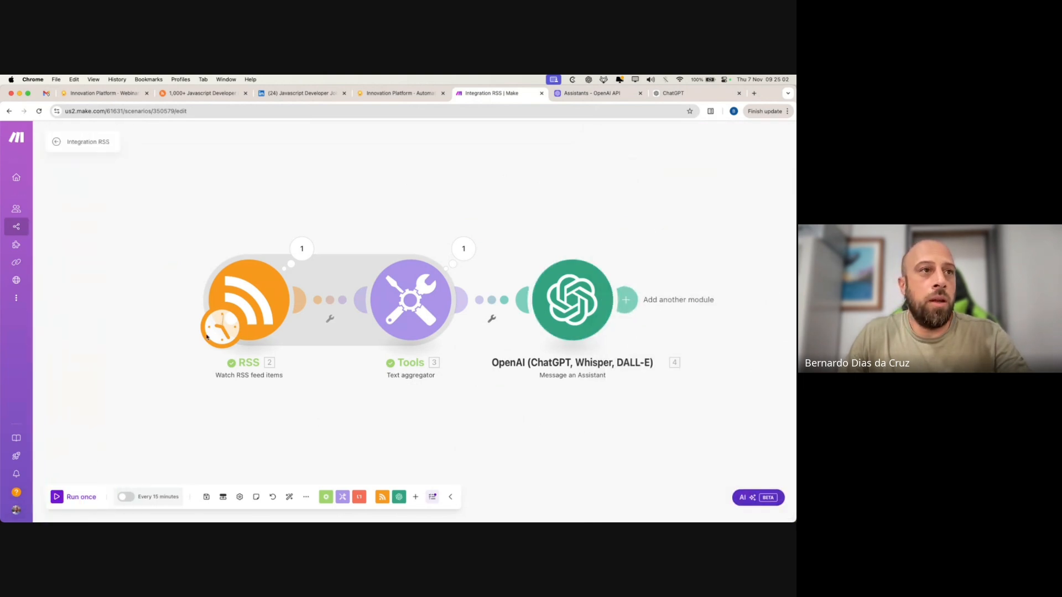
# - Start the RSS trigger from All RSS feed items and run the scenario once
pyautogui.rightClick(273, 285)
pyautogui.click(310, 325)
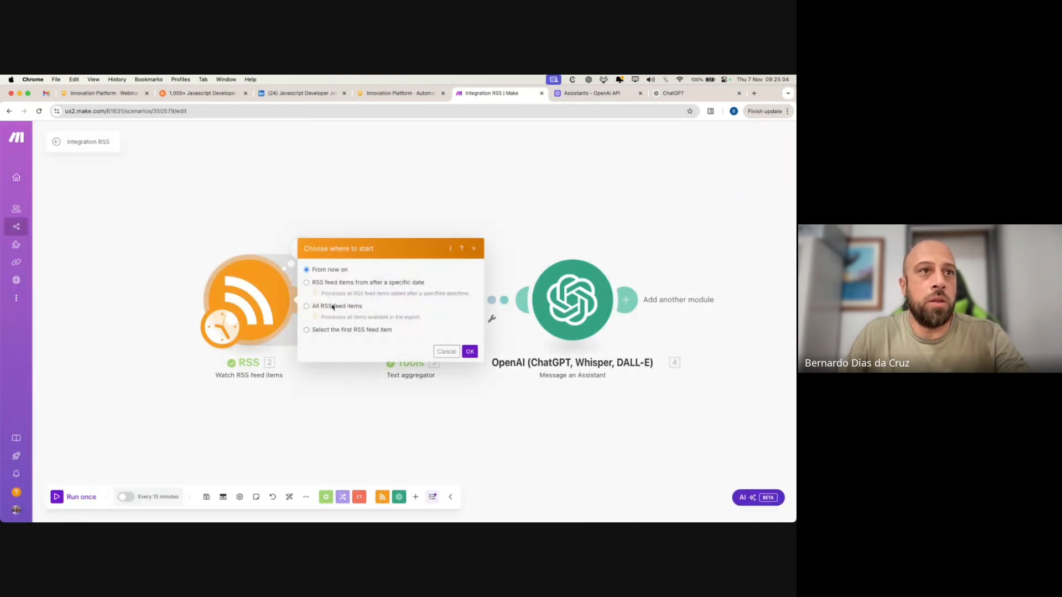
pyautogui.click(333, 307)
pyautogui.click(470, 352)
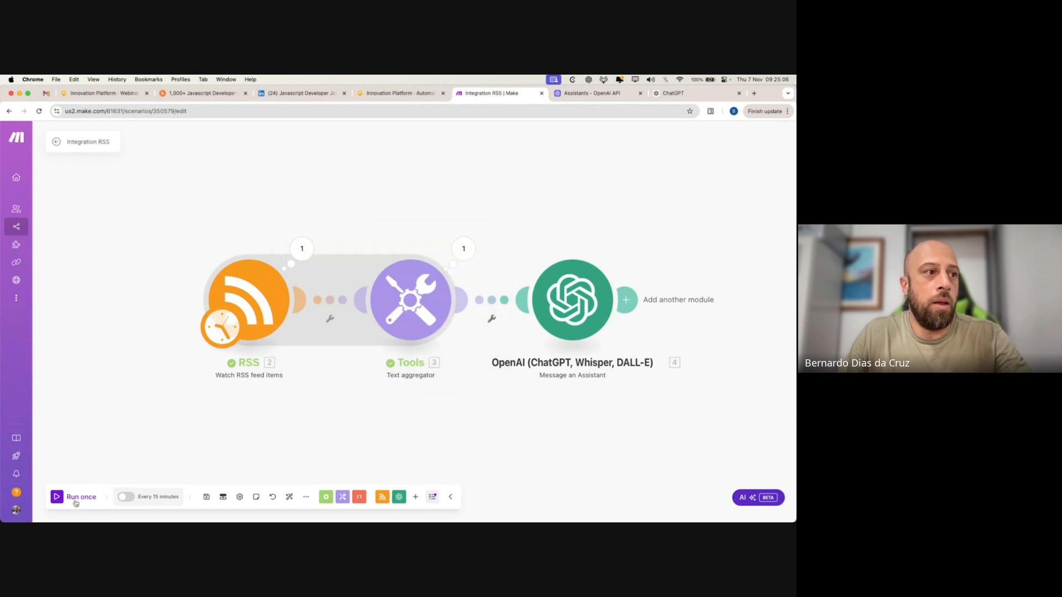
pyautogui.click(51, 496)
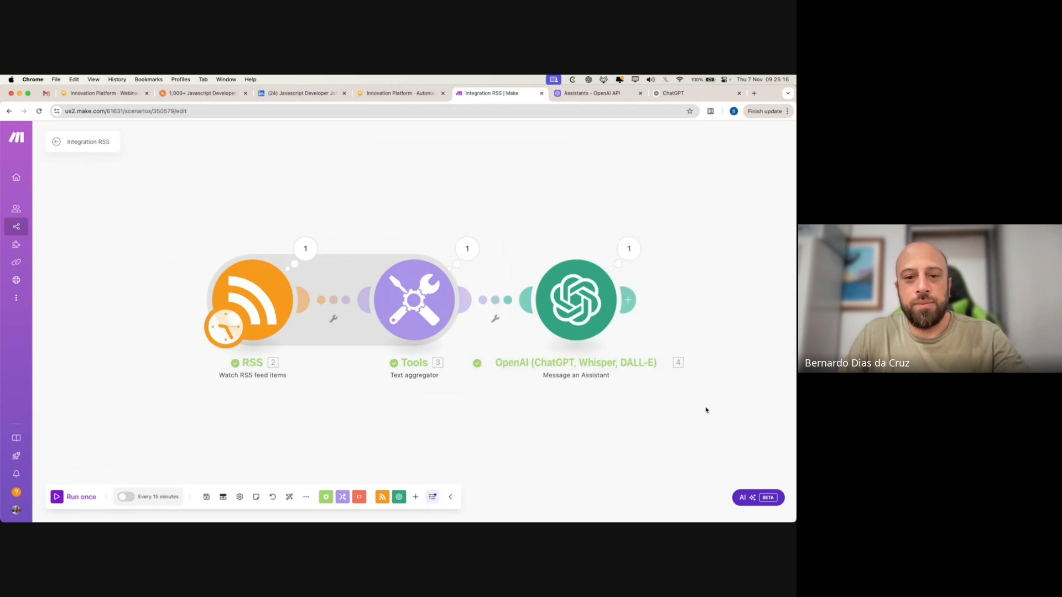
# - Expand the OpenAI module's output down to the result text holding the full summary
pyautogui.click(633, 249)
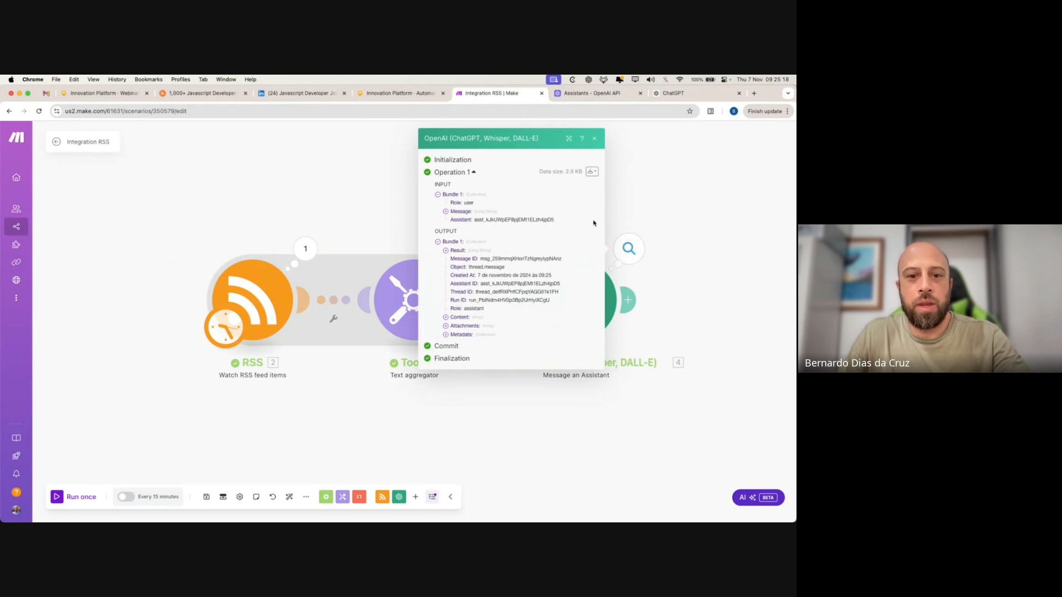
pyautogui.click(446, 318)
pyautogui.click(453, 323)
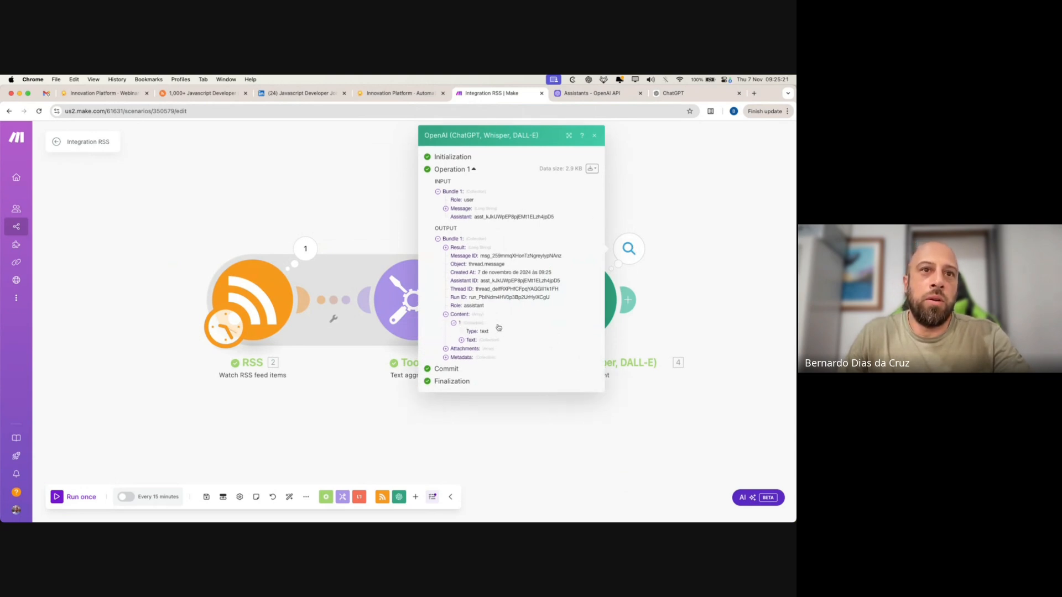
pyautogui.click(462, 340)
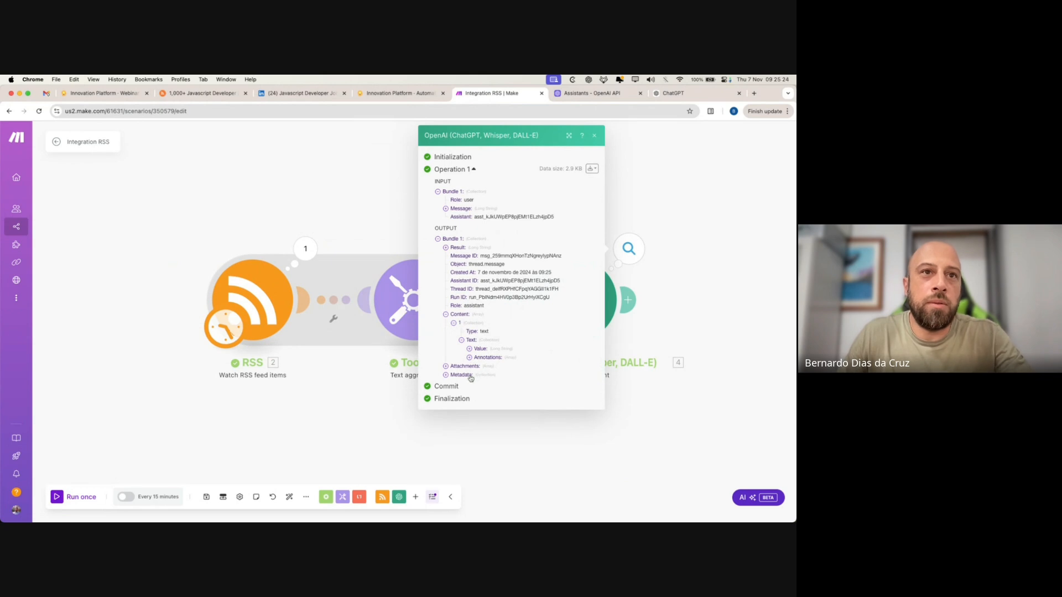
pyautogui.click(445, 248)
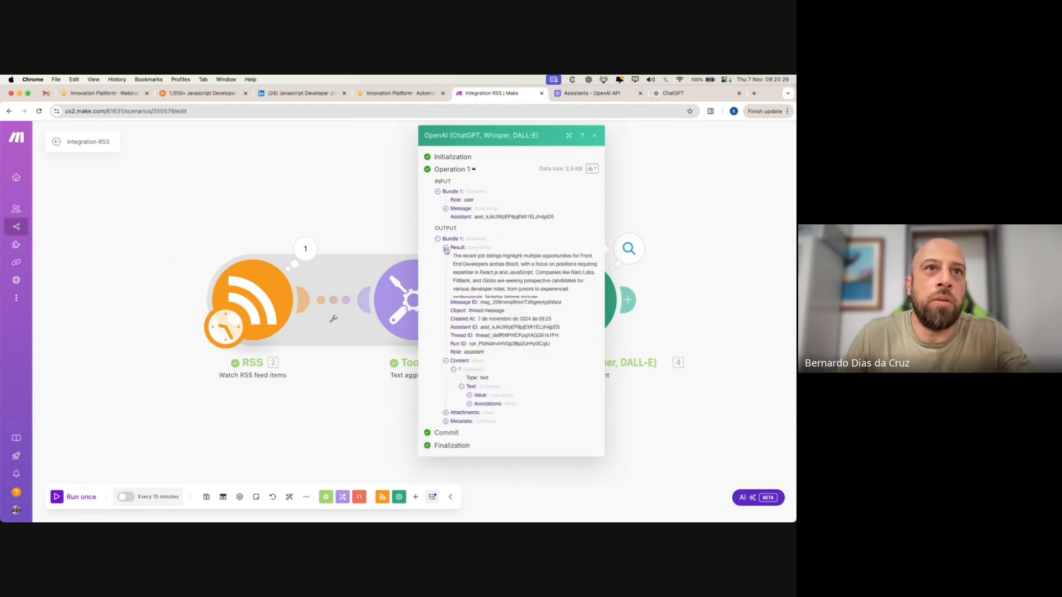
pyautogui.scroll(-5, 570, 330)
pyautogui.scroll(2, 532, 294)
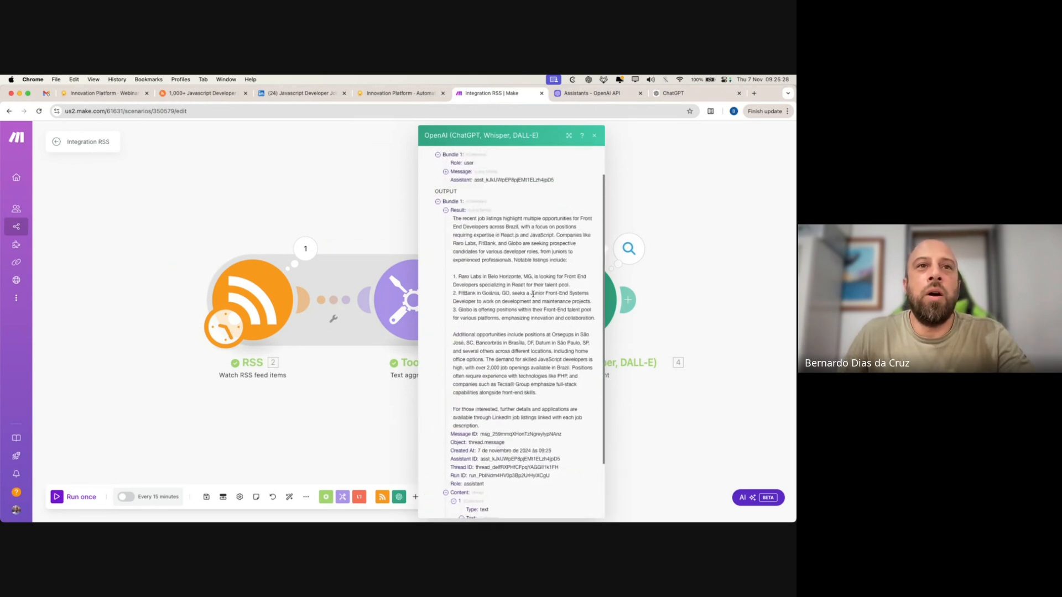
pyautogui.click(348, 410)
# - Review the Text aggregator's aggregated job listings text from the last run
pyautogui.click(467, 248)
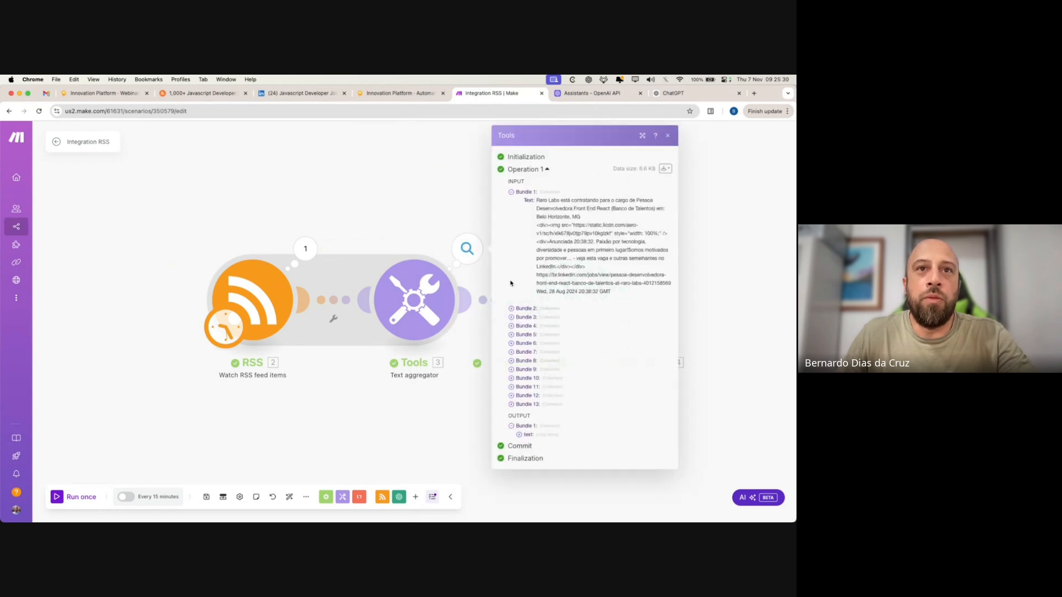
pyautogui.click(520, 435)
pyautogui.scroll(-10, 586, 332)
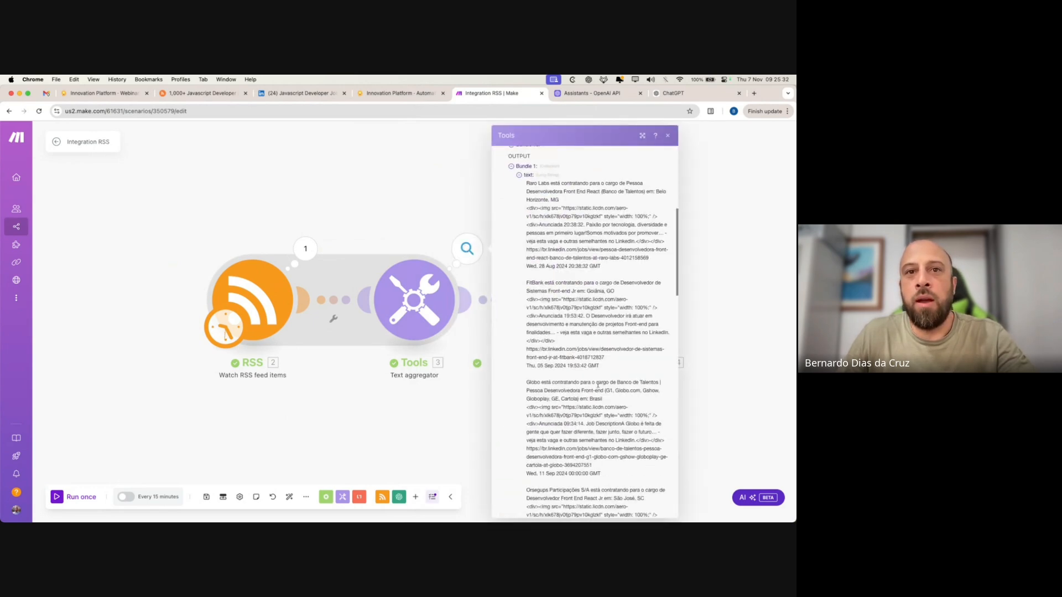
pyautogui.scroll(-10, 589, 327)
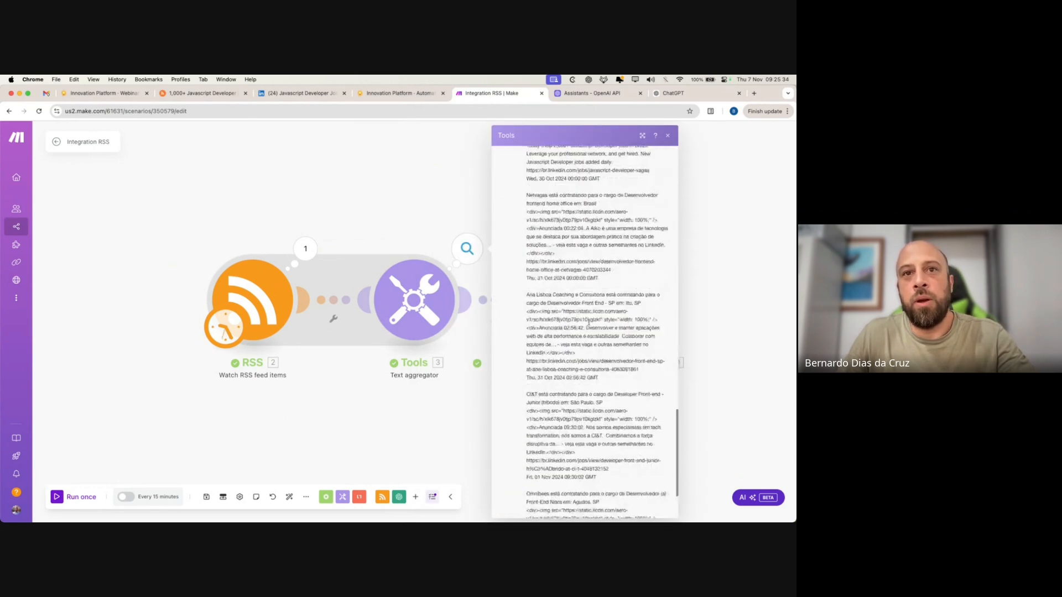
pyautogui.scroll(10, 589, 325)
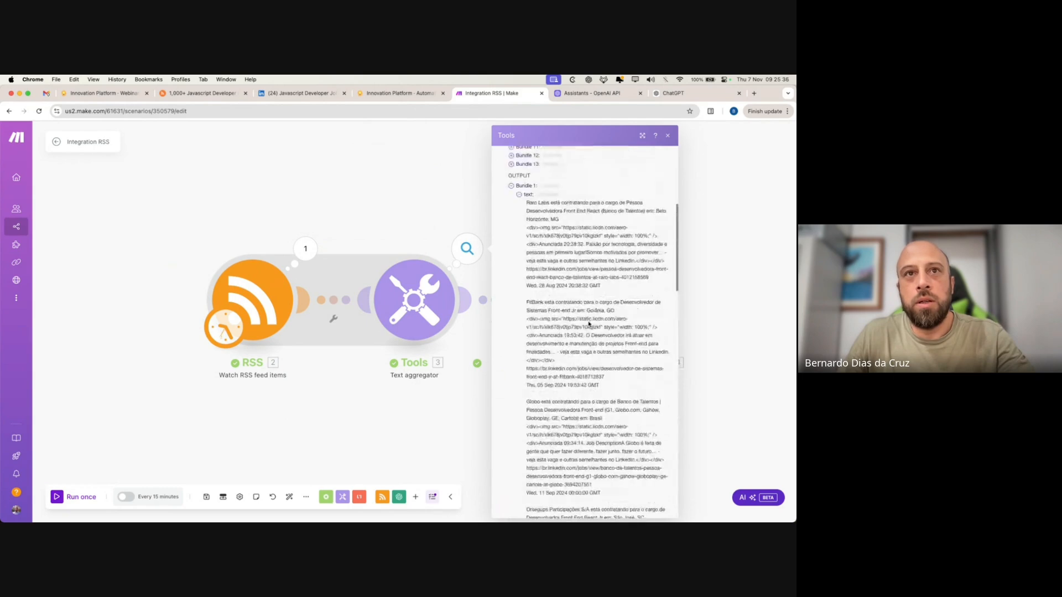
pyautogui.scroll(-5, 583, 342)
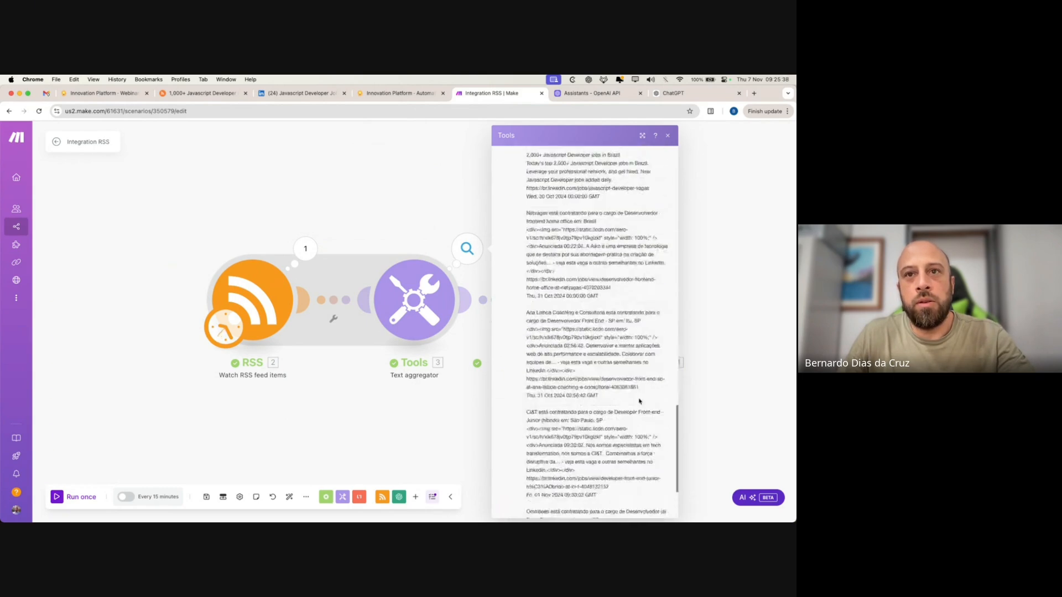
pyautogui.click(758, 439)
# - Read through the assistant's summary: opening paragraph, Rara Labs, FitBank and Globo listings, LinkedIn closing
pyautogui.click(628, 248)
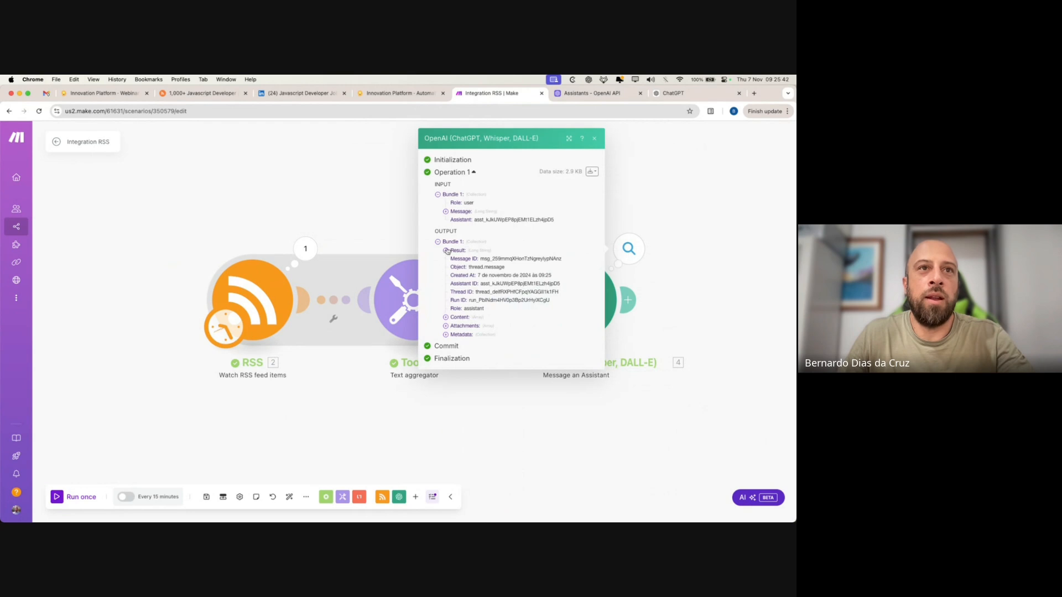
pyautogui.click(445, 250)
pyautogui.scroll(-2, 526, 356)
pyautogui.scroll(2, 526, 357)
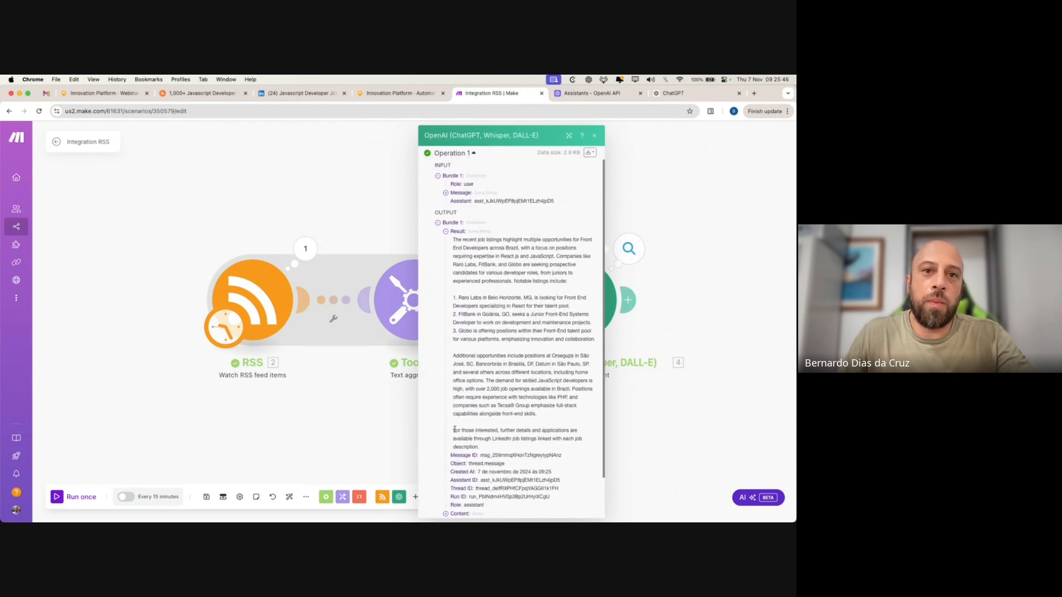
pyautogui.moveTo(454, 430); pyautogui.dragTo(485, 448)
pyautogui.tripleClick(487, 449)
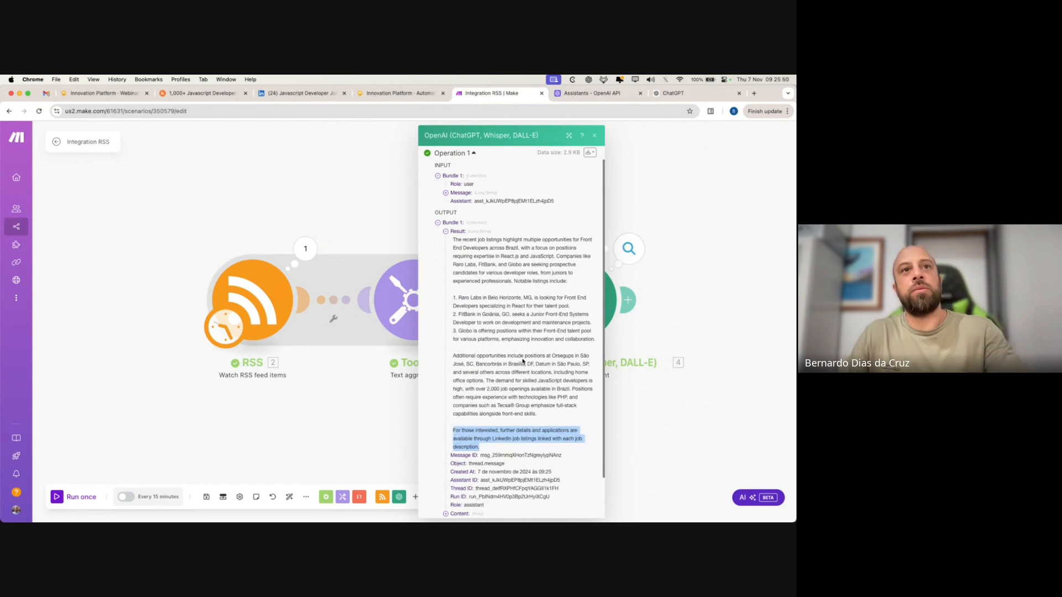
pyautogui.click(541, 302)
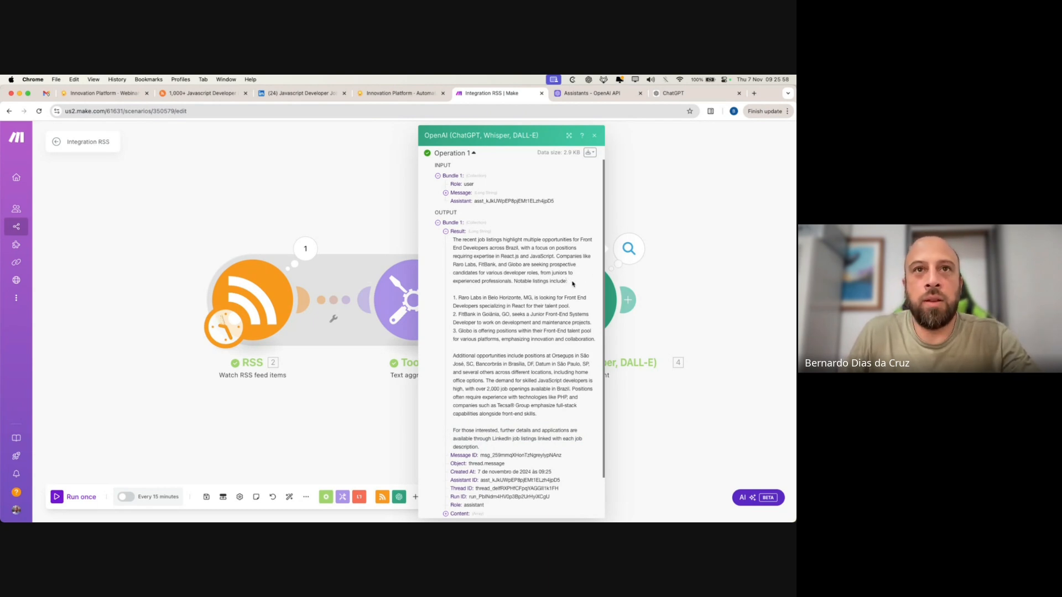
pyautogui.moveTo(572, 284); pyautogui.dragTo(455, 246)
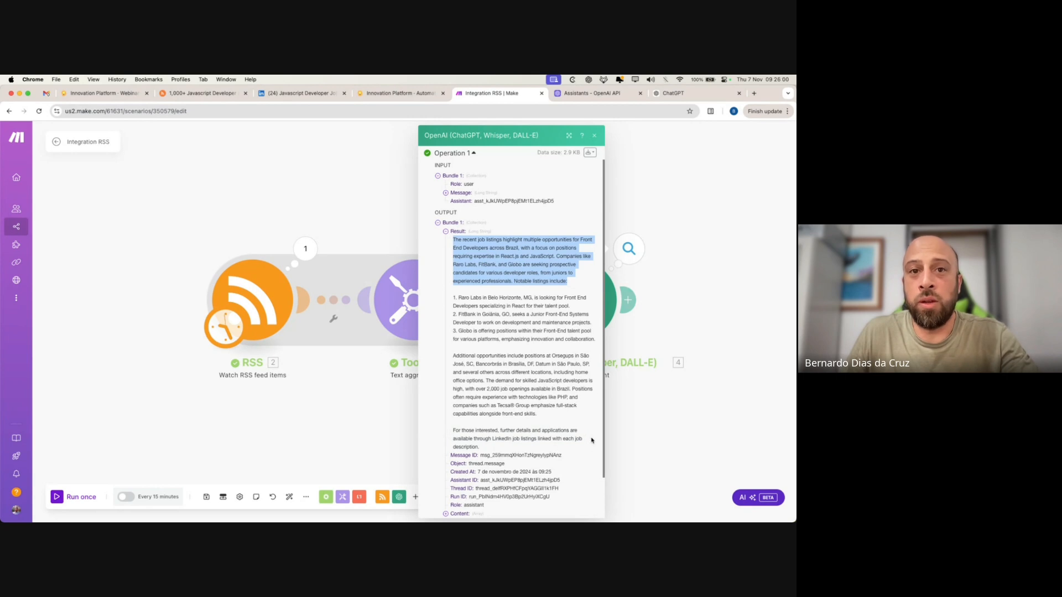
pyautogui.moveTo(590, 441); pyautogui.dragTo(456, 430)
pyautogui.click(503, 315)
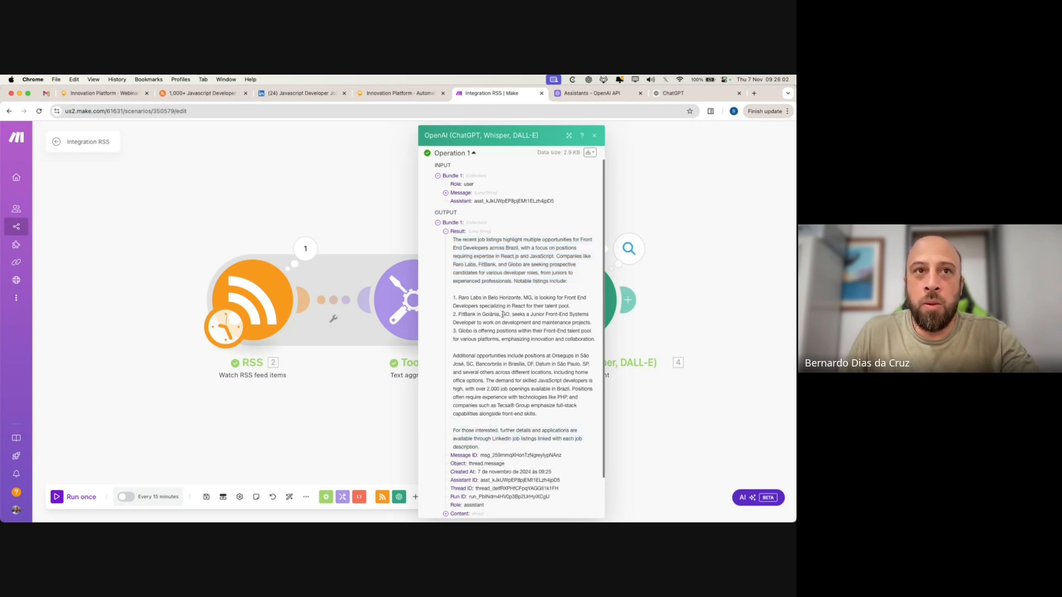
pyautogui.moveTo(454, 297); pyautogui.dragTo(576, 417)
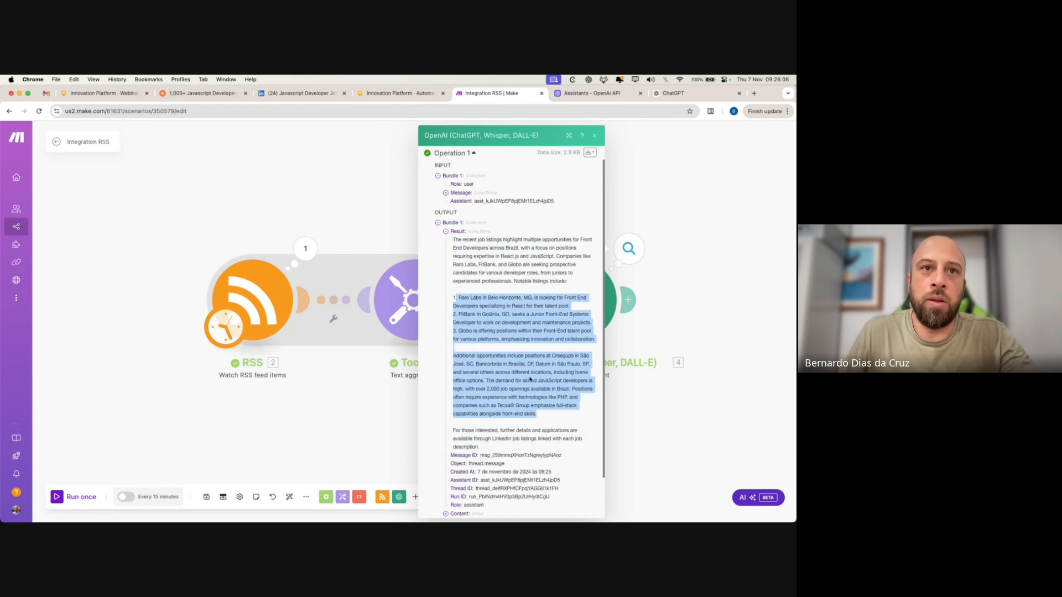
# - Append 'Make sure to keep the links to the original posts.' to the RSS Digest instructions and save
pyautogui.click(578, 91)
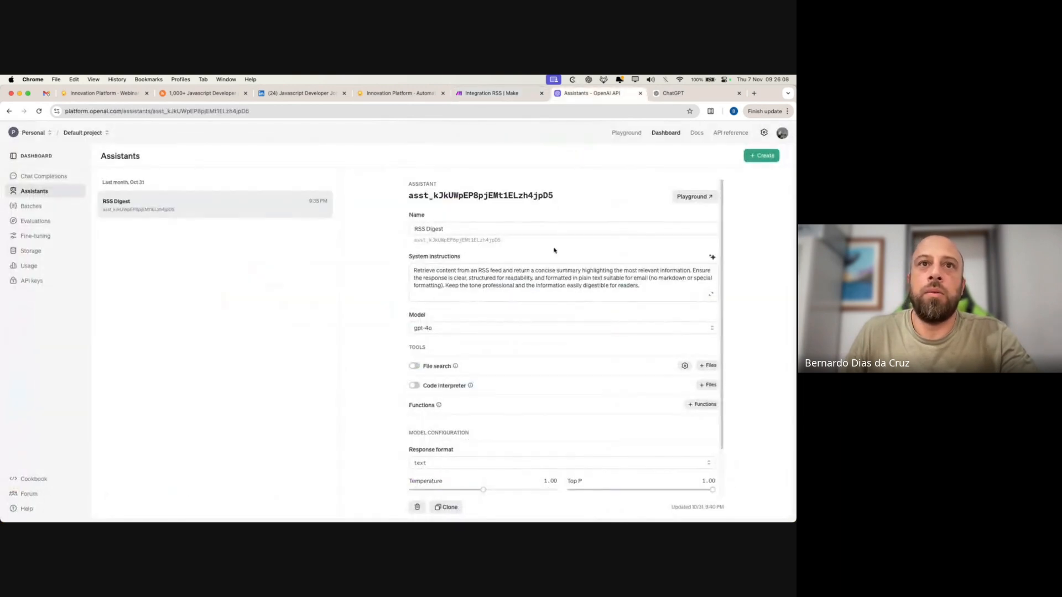
pyautogui.click(707, 291)
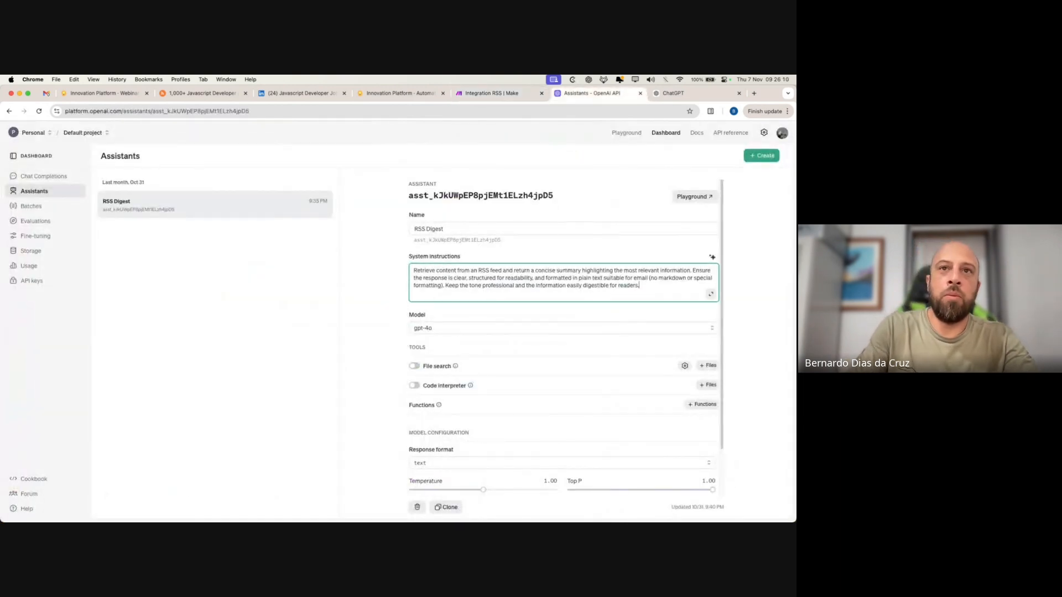
pyautogui.press('Return')
pyautogui.press('Return')
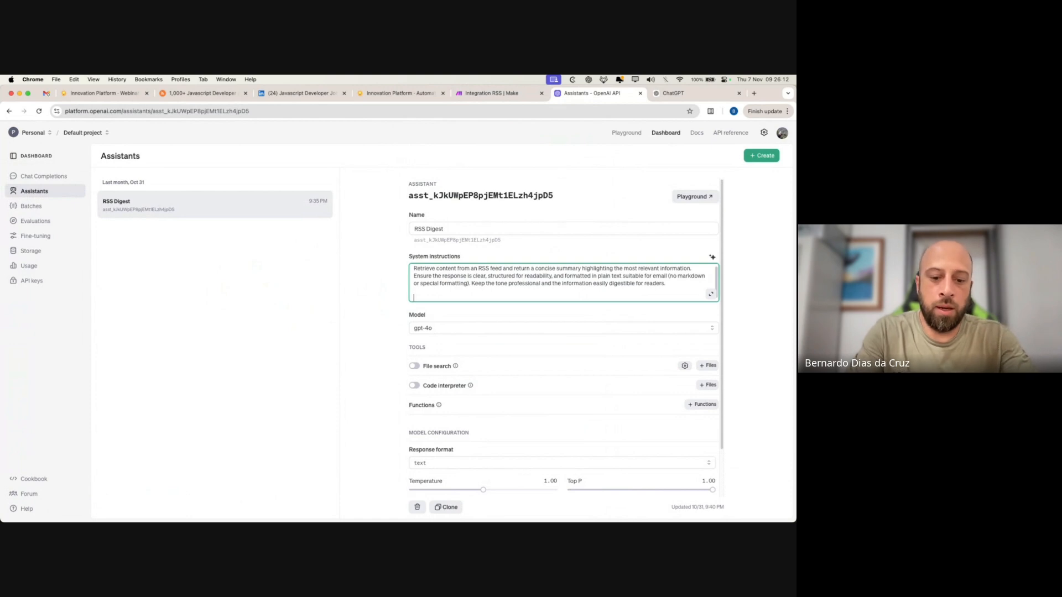
pyautogui.write('A')
pyautogui.write('Make sure to keep the')
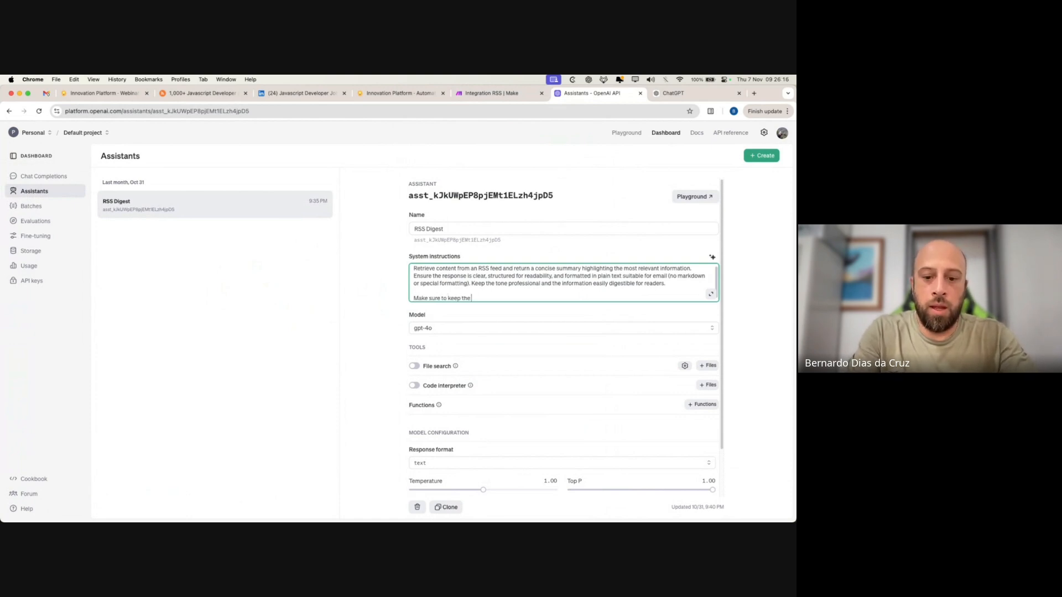
pyautogui.write(' links to the origi')
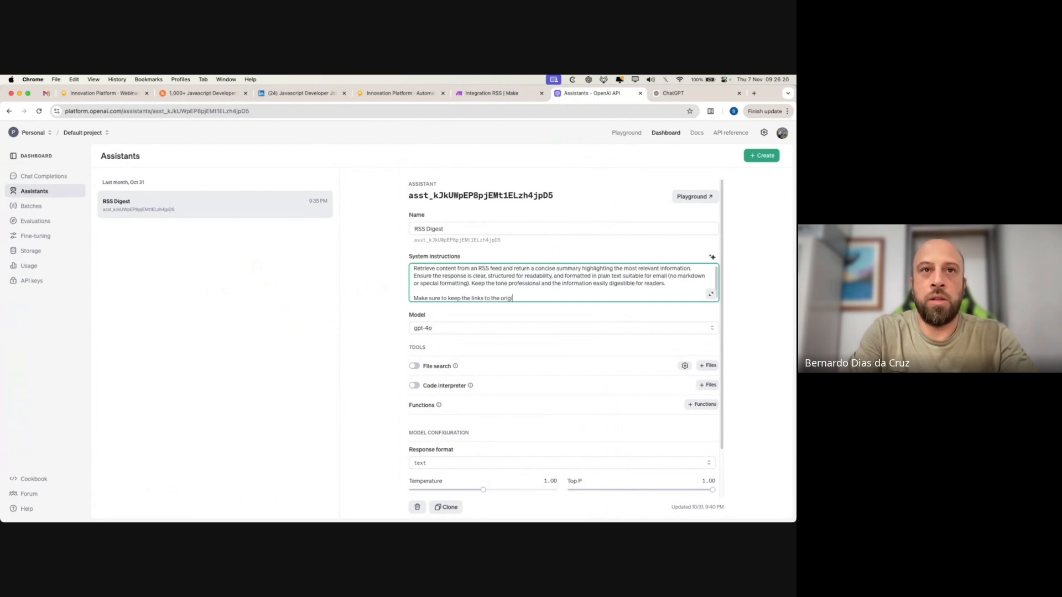
pyautogui.press('BackSpace')
pyautogui.press('BackSpace')
pyautogui.press('BackSpace')
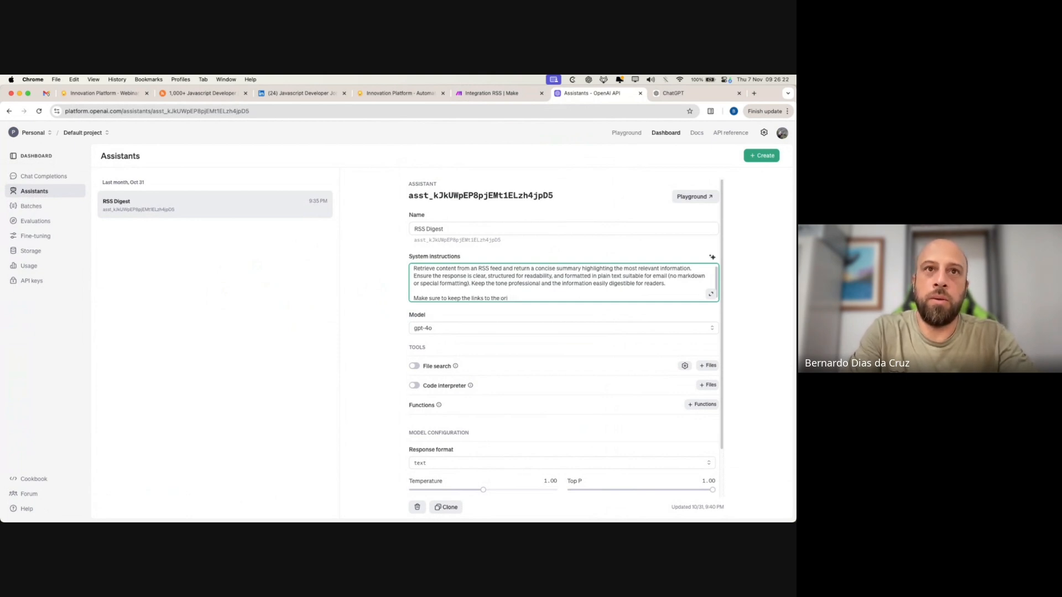
pyautogui.write('ginal posts.')
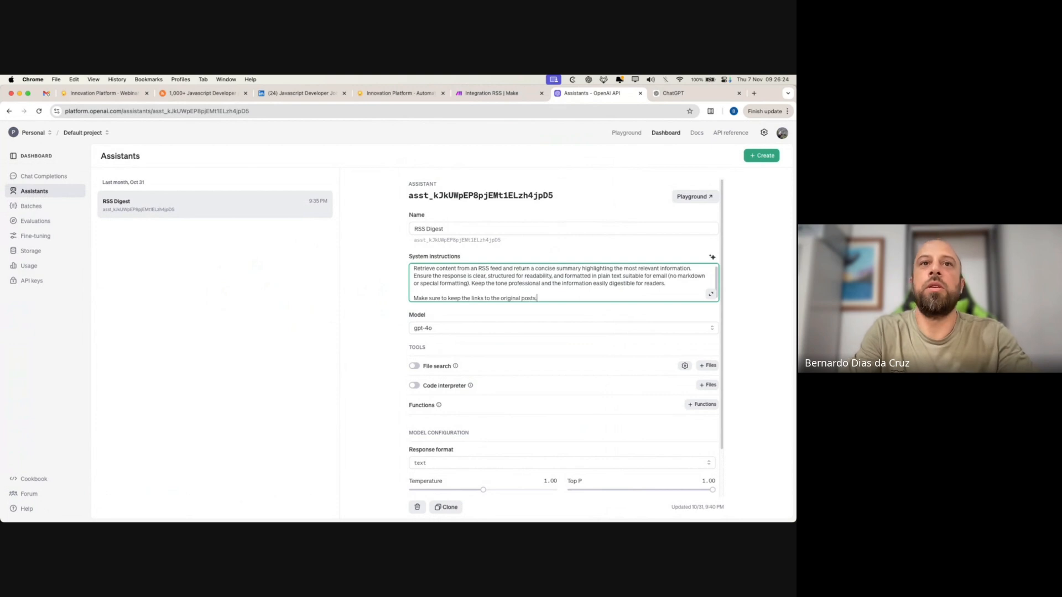
pyautogui.click(391, 304)
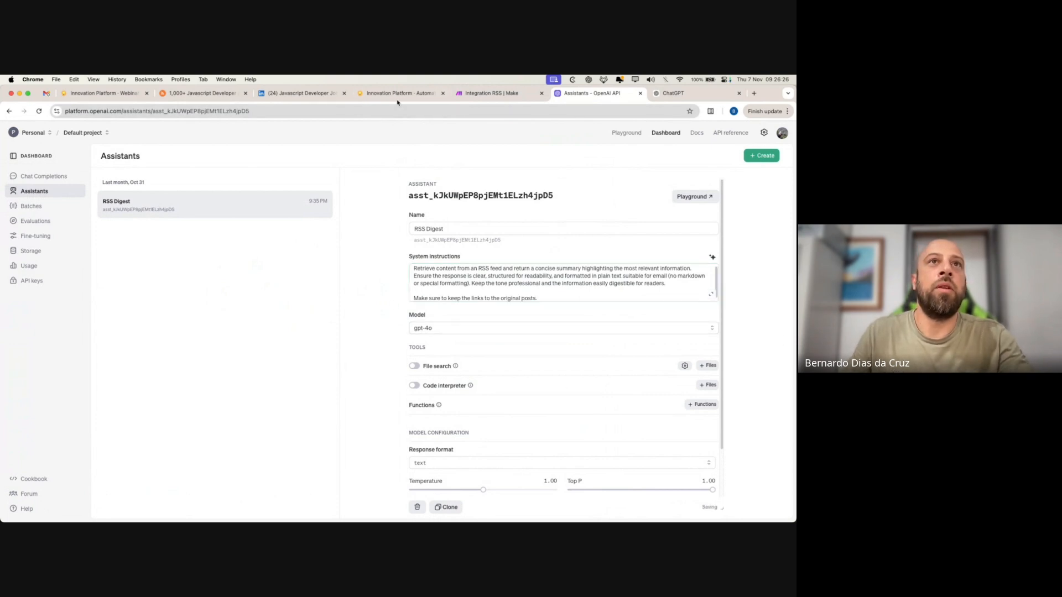
pyautogui.click(490, 93)
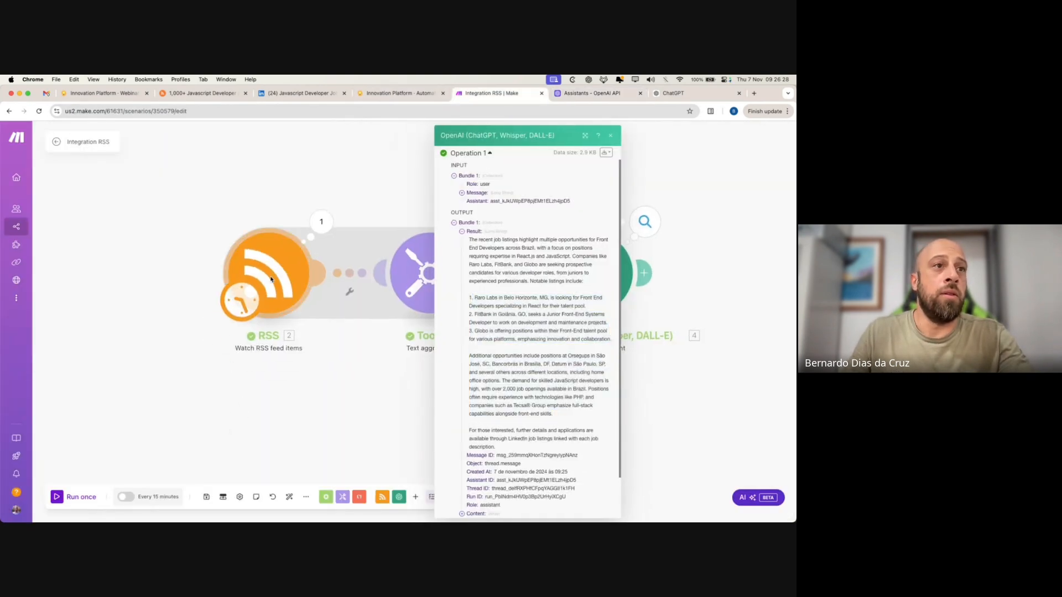
# - Set the RSS module to start from All RSS feed items, then run the Integration RSS scenario once
pyautogui.rightClick(274, 281)
pyautogui.click(341, 311)
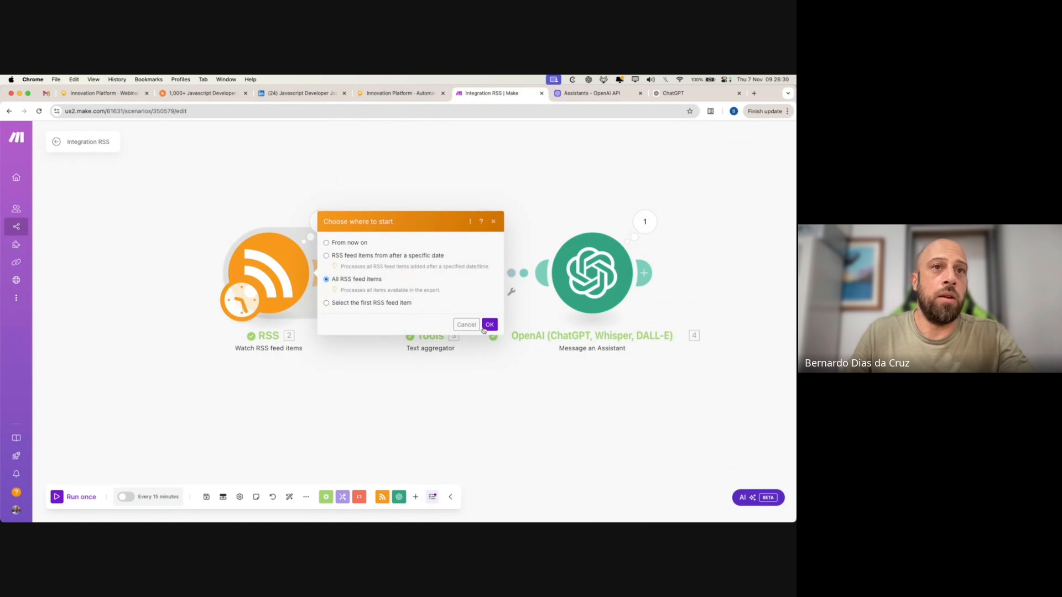
pyautogui.click(484, 327)
pyautogui.rightClick(250, 279)
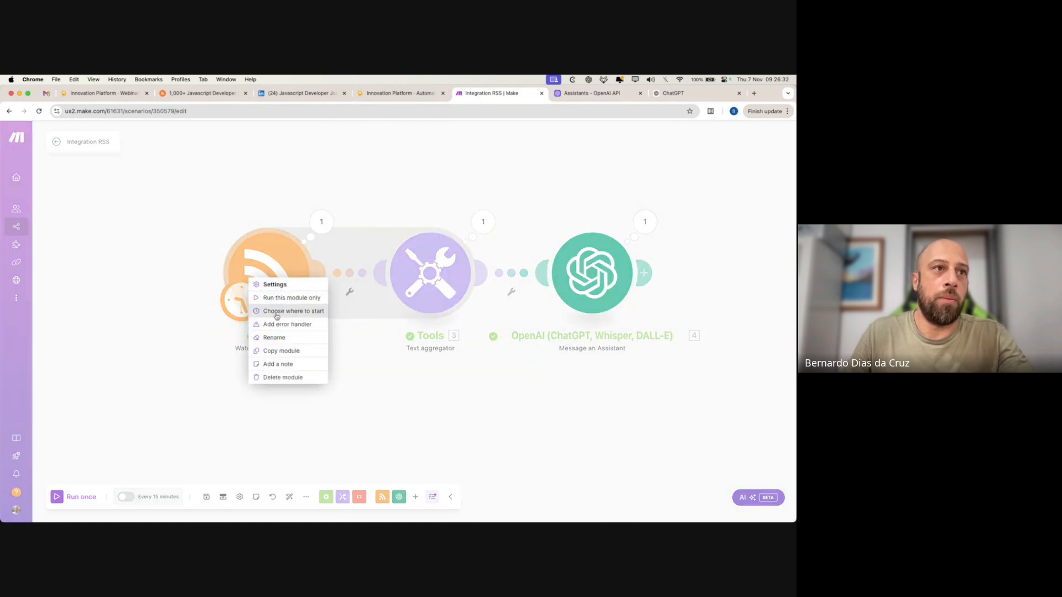
pyautogui.click(277, 313)
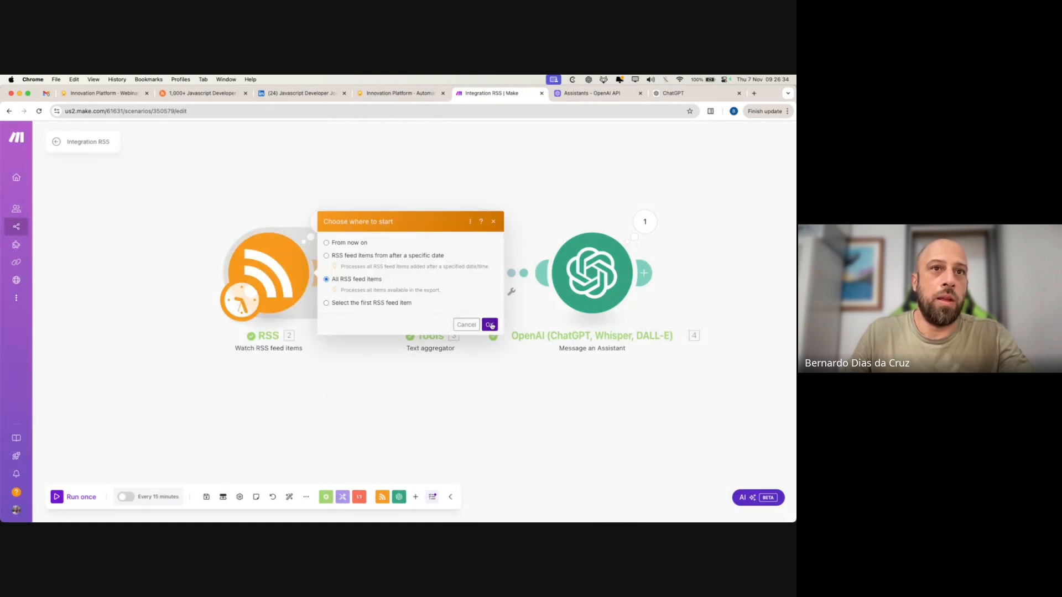
pyautogui.click(489, 324)
pyautogui.click(56, 500)
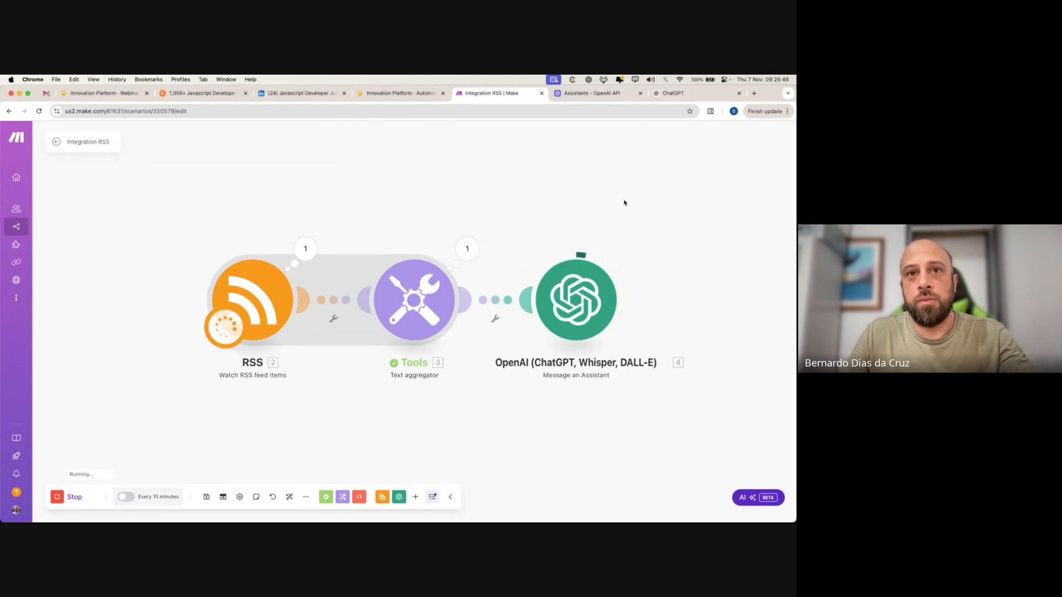
pyautogui.moveTo(621, 437); pyautogui.dragTo(547, 444)
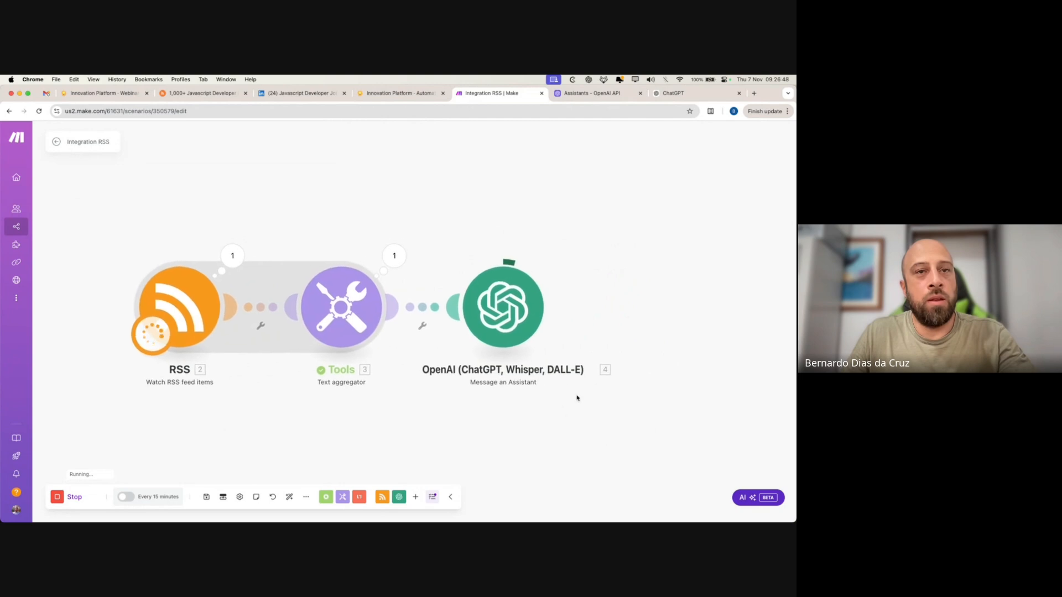
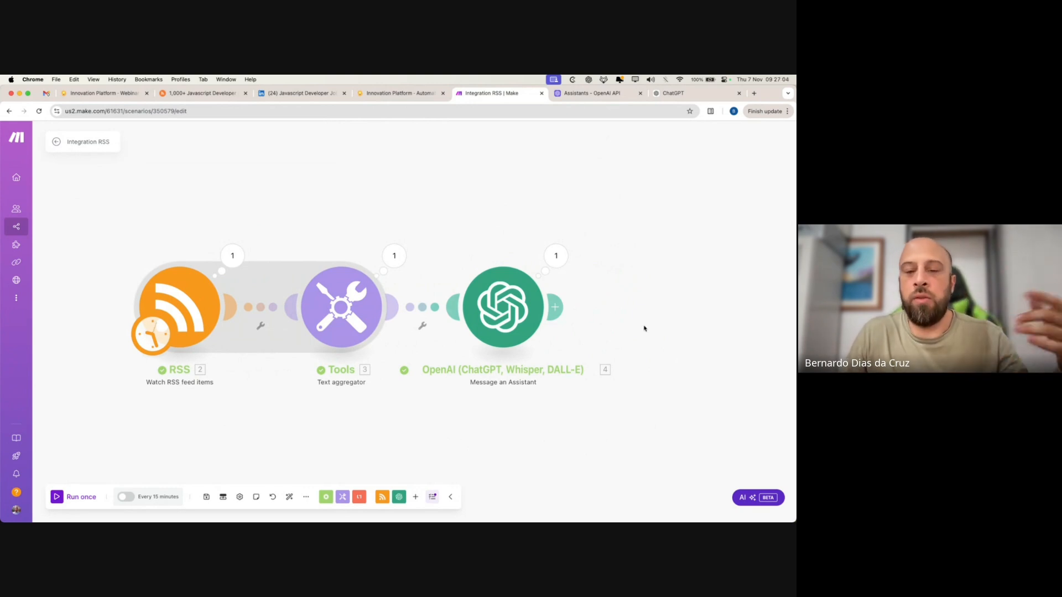
# - Review the OpenAI assistant's full job-listing Result, then add a new step after the assistant
pyautogui.click(555, 257)
pyautogui.click(641, 282)
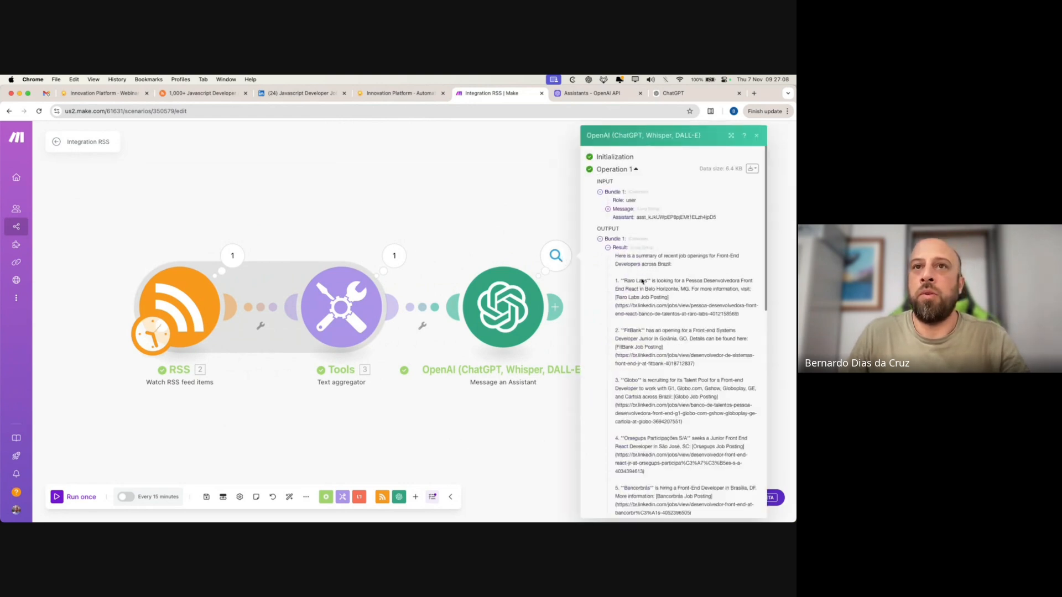
pyautogui.scroll(-3, 686, 376)
pyautogui.scroll(2, 691, 392)
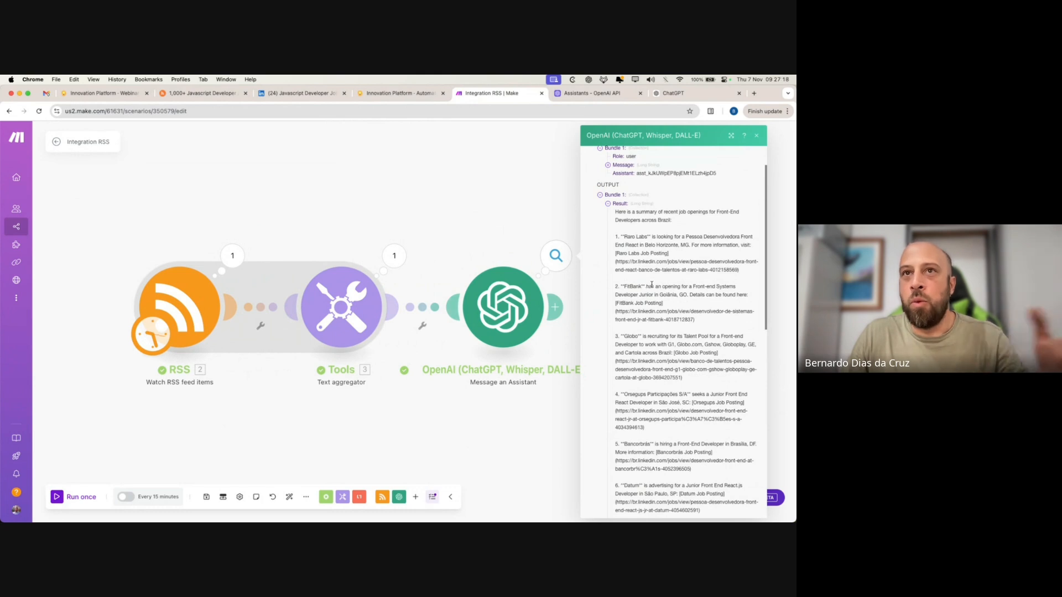
pyautogui.scroll(-3, 675, 396)
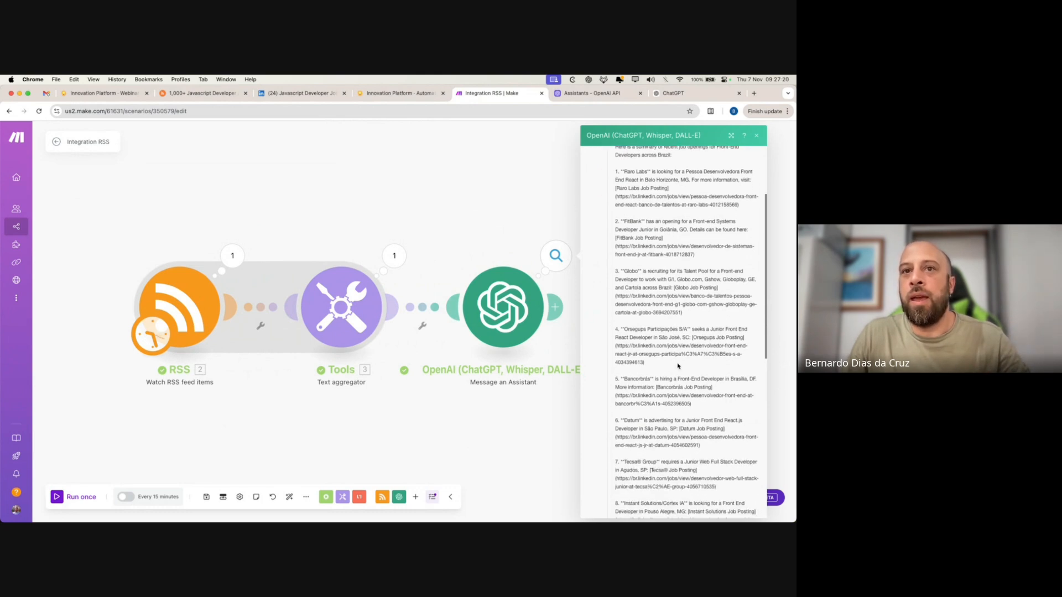
pyautogui.moveTo(648, 365); pyautogui.dragTo(617, 347)
pyautogui.scroll(-6, 679, 403)
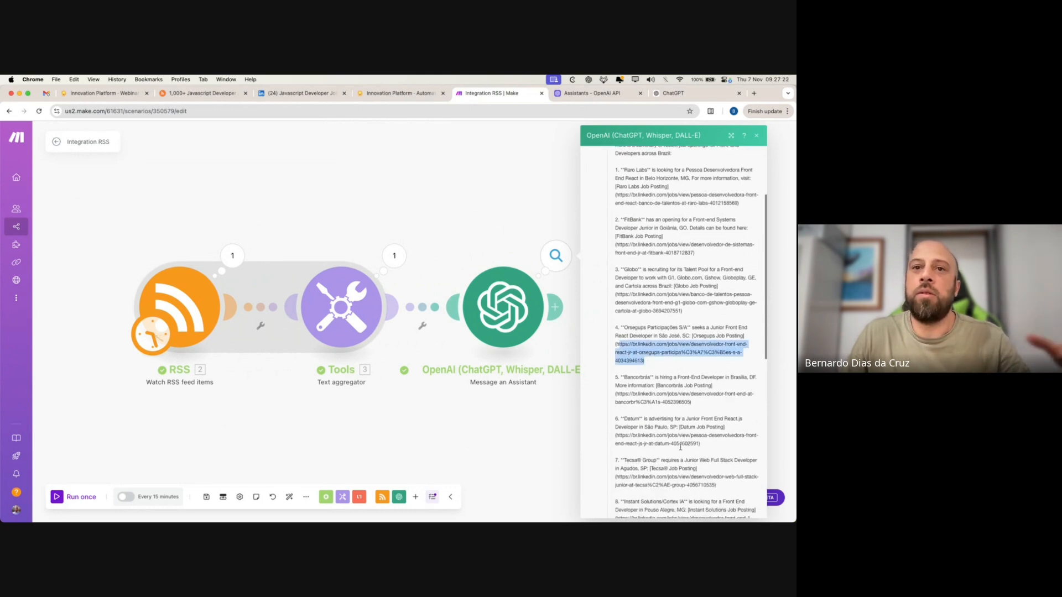
pyautogui.click(495, 428)
# - Search for 'email' and add the Email 'Send an Email' action after the assistant
pyautogui.click(554, 307)
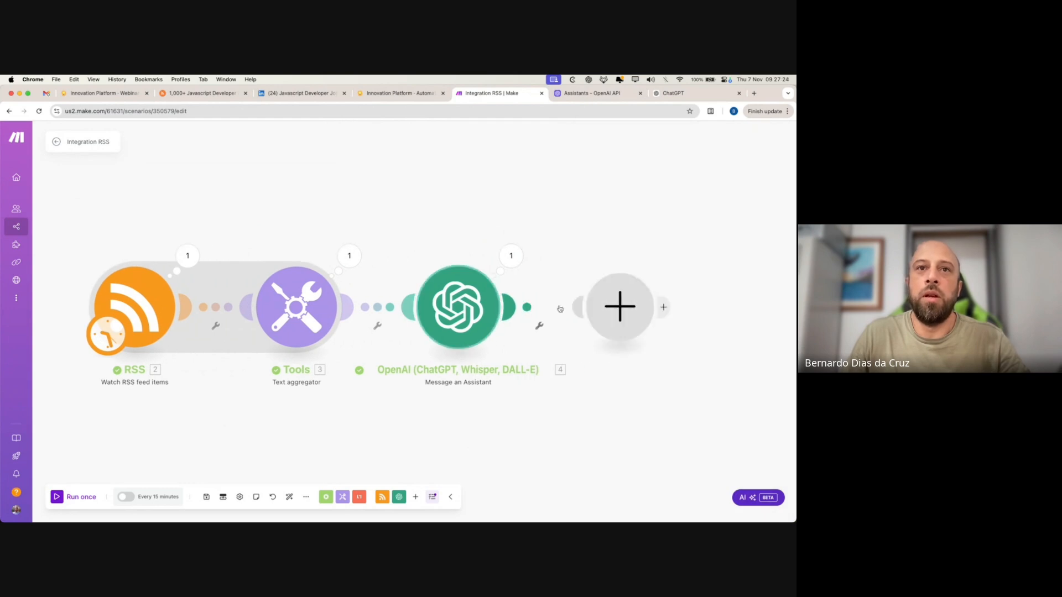
pyautogui.click(653, 405)
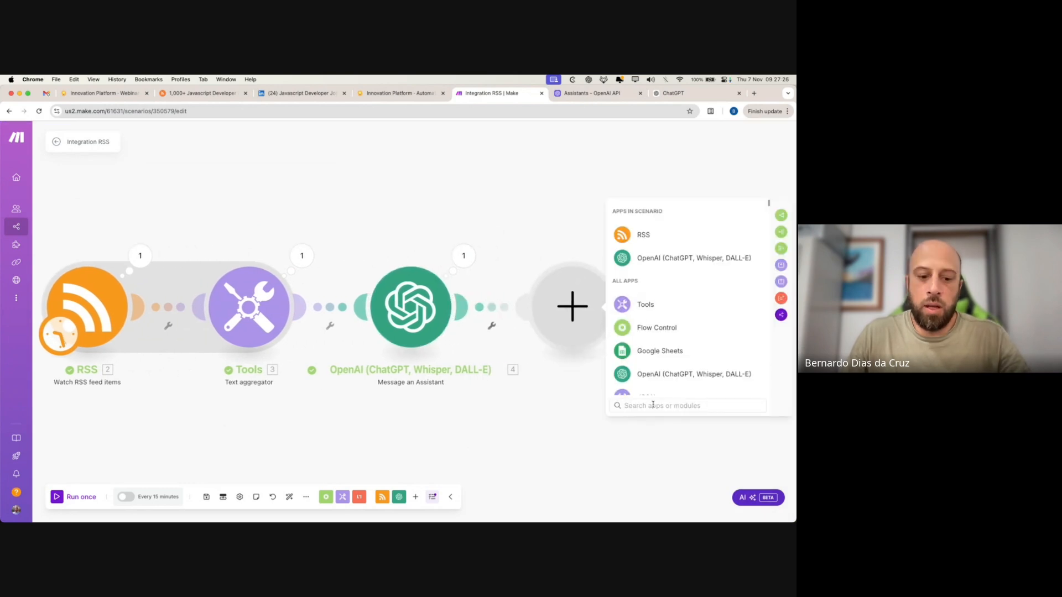
pyautogui.write('email')
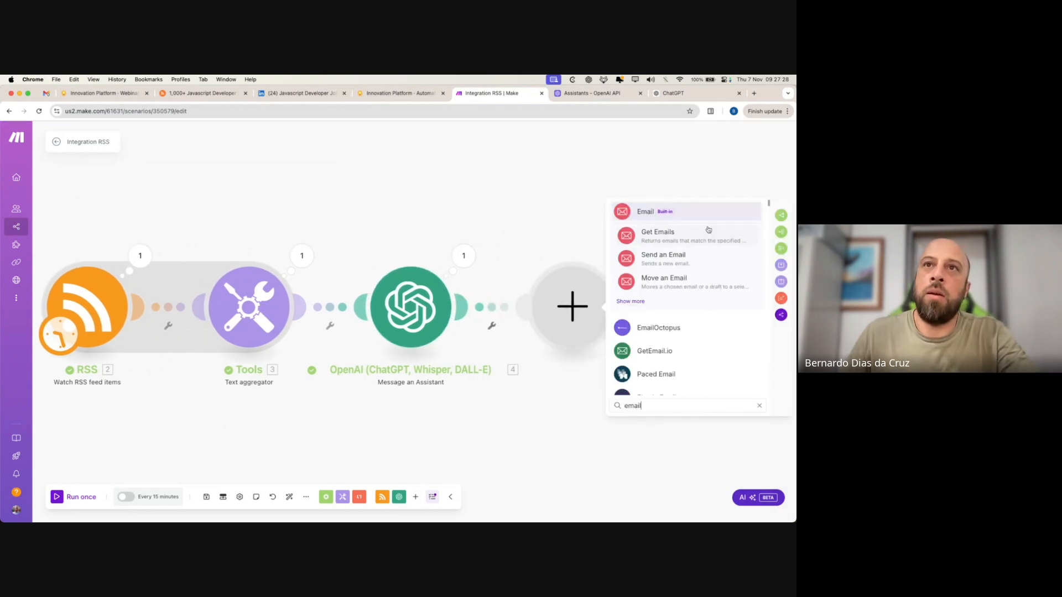
pyautogui.click(693, 214)
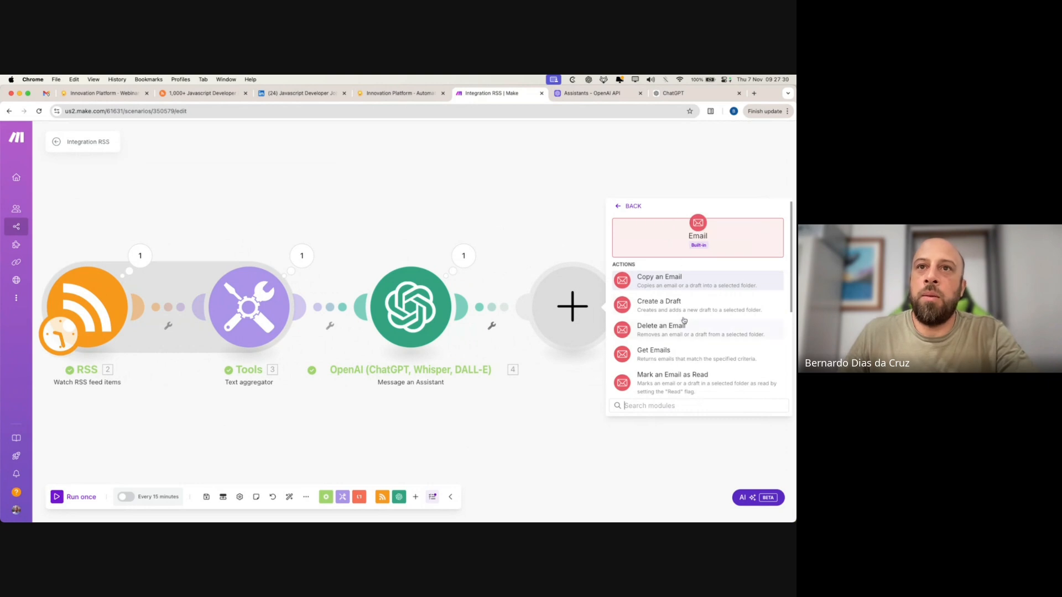
pyautogui.scroll(-4, 692, 348)
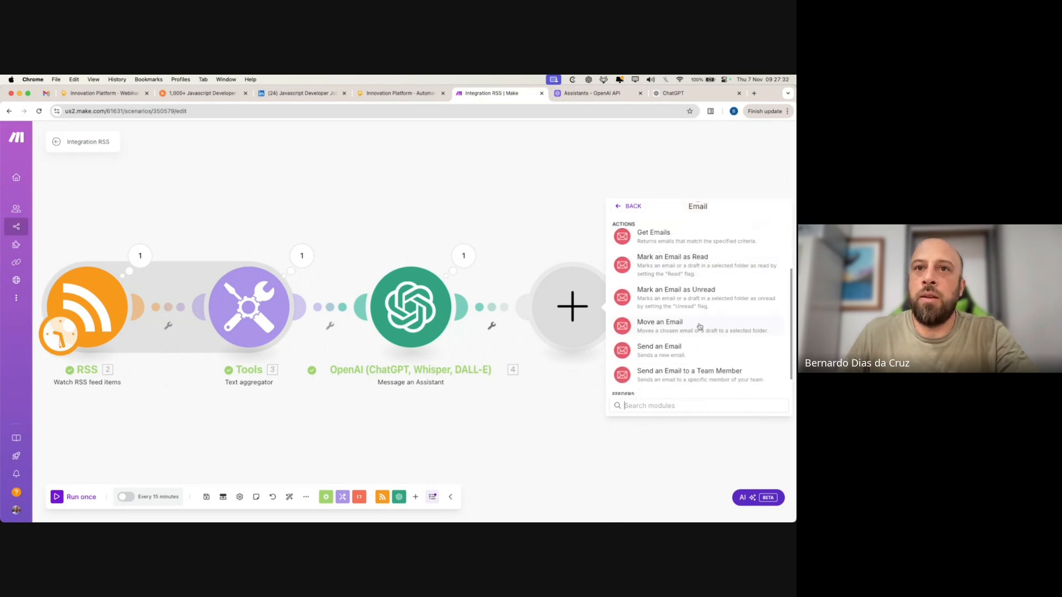
pyautogui.click(692, 351)
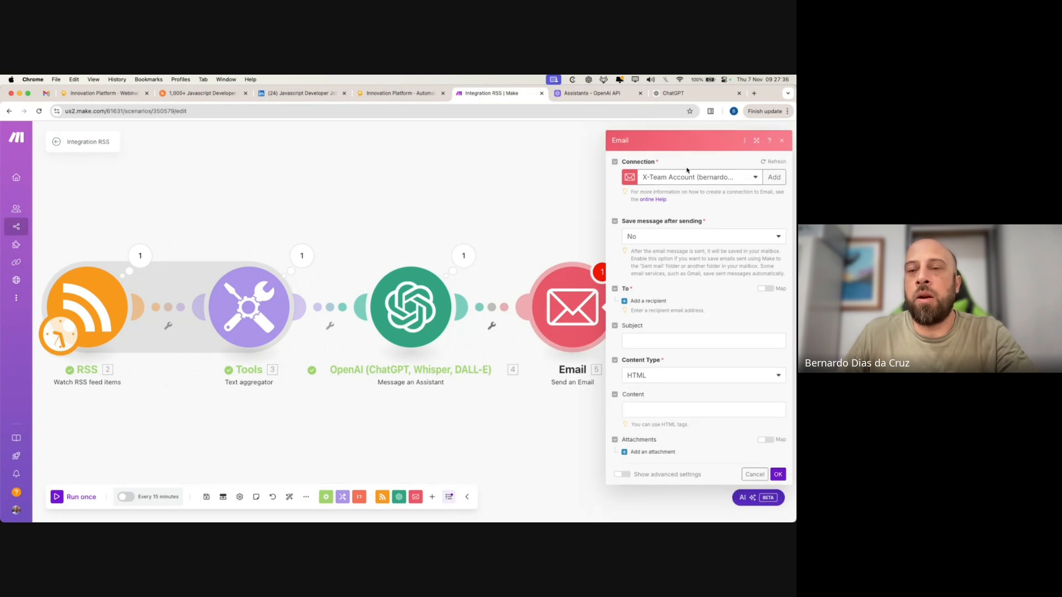
# - Look at the email connection options, then cancel to keep the existing email account connection
pyautogui.click(724, 181)
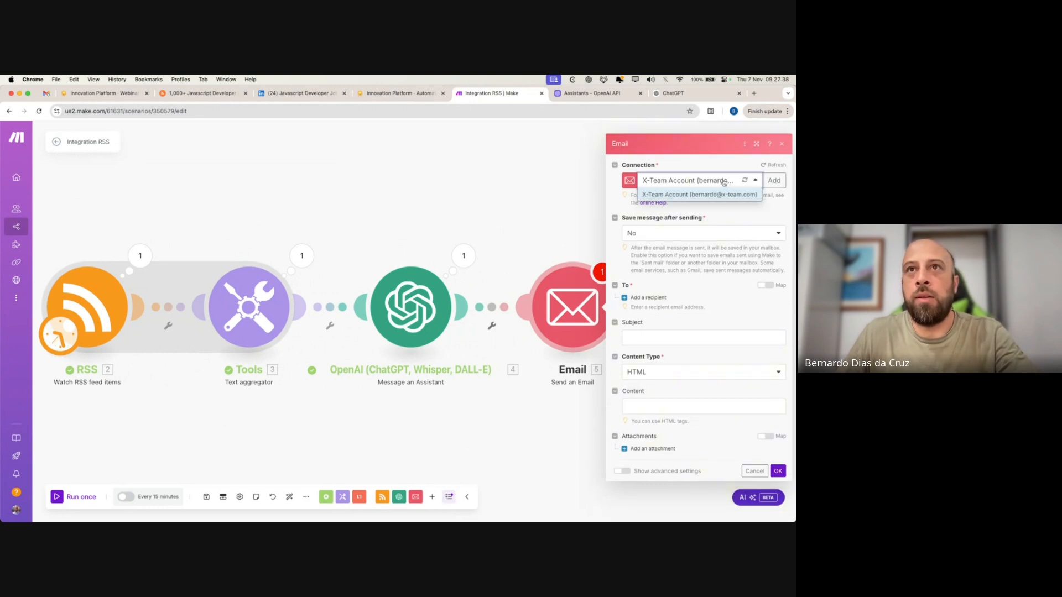
pyautogui.click(774, 180)
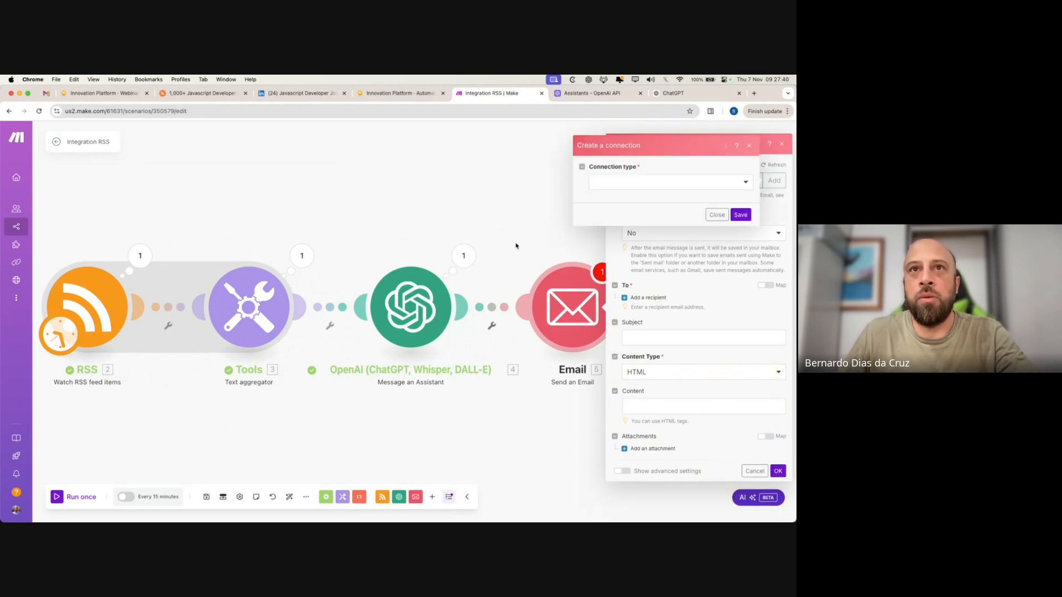
pyautogui.click(746, 182)
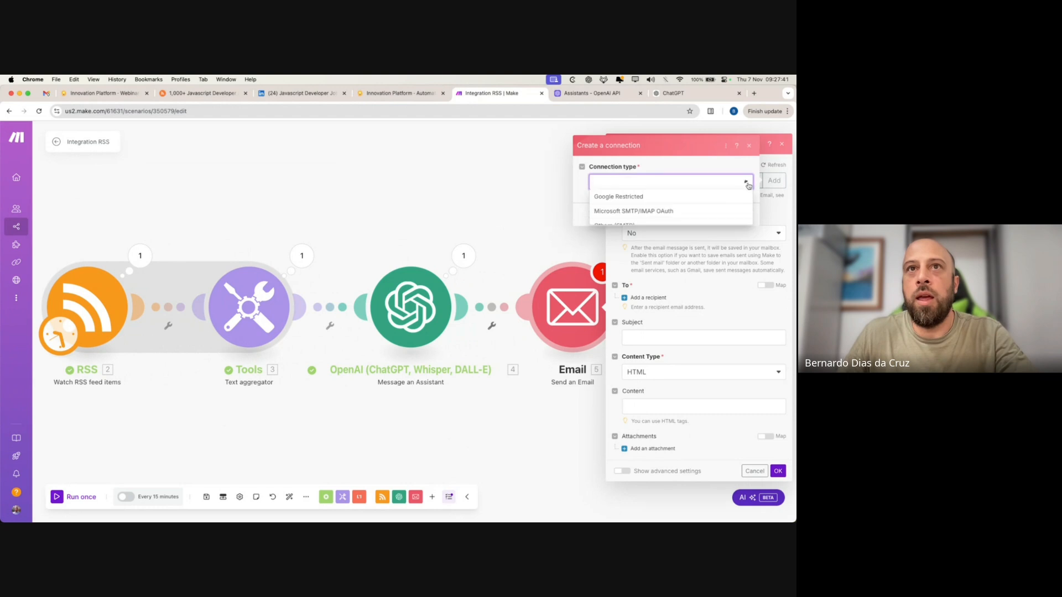
pyautogui.click(587, 209)
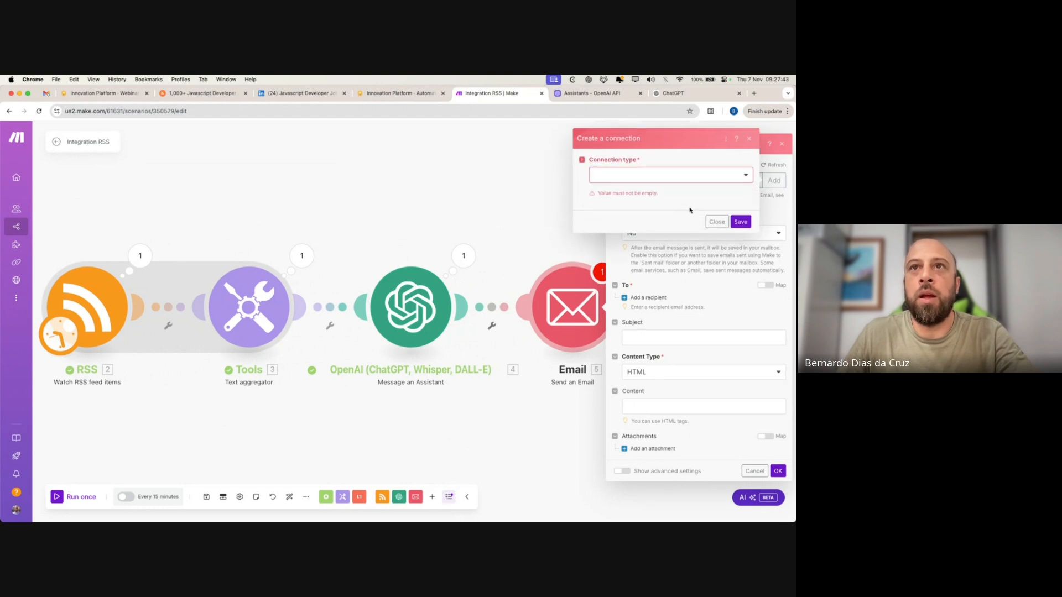
pyautogui.click(717, 222)
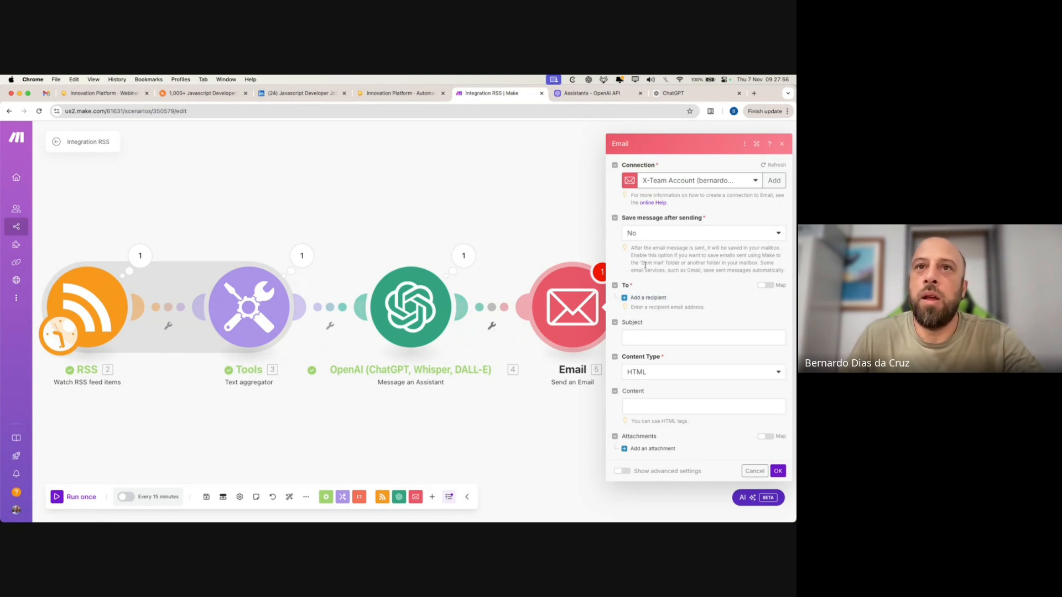
# - Add the recipient's e-mail address, set Content Type to Plaintext, and confirm the email step
pyautogui.click(649, 299)
pyautogui.click(651, 304)
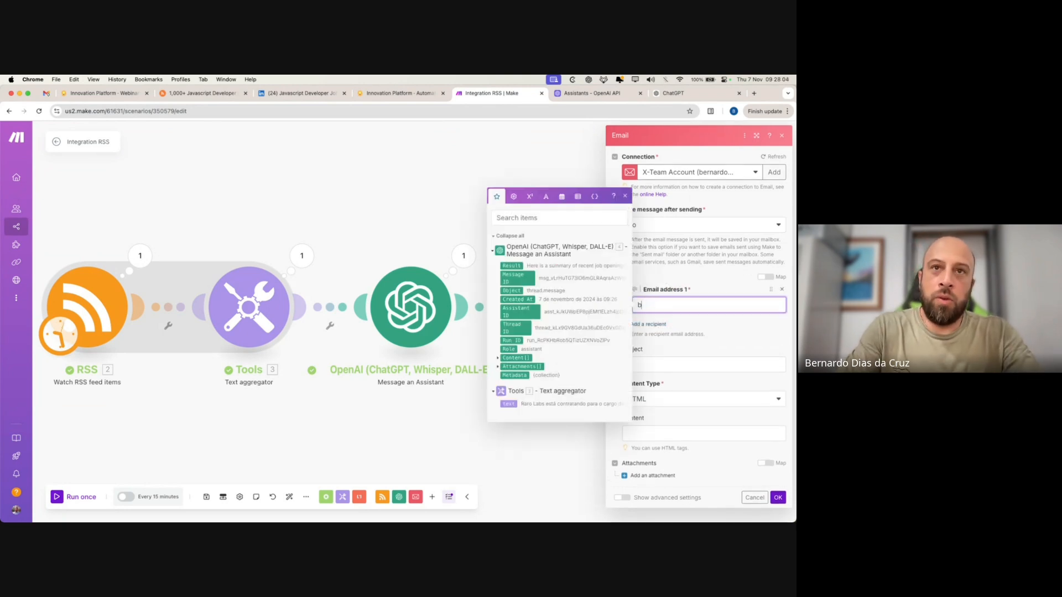
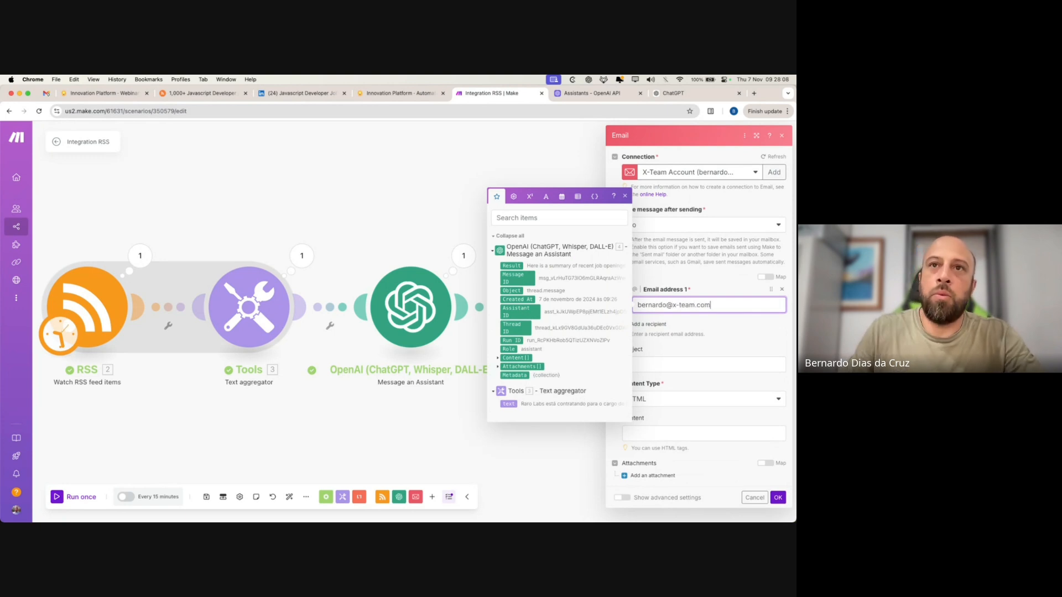
pyautogui.click(629, 357)
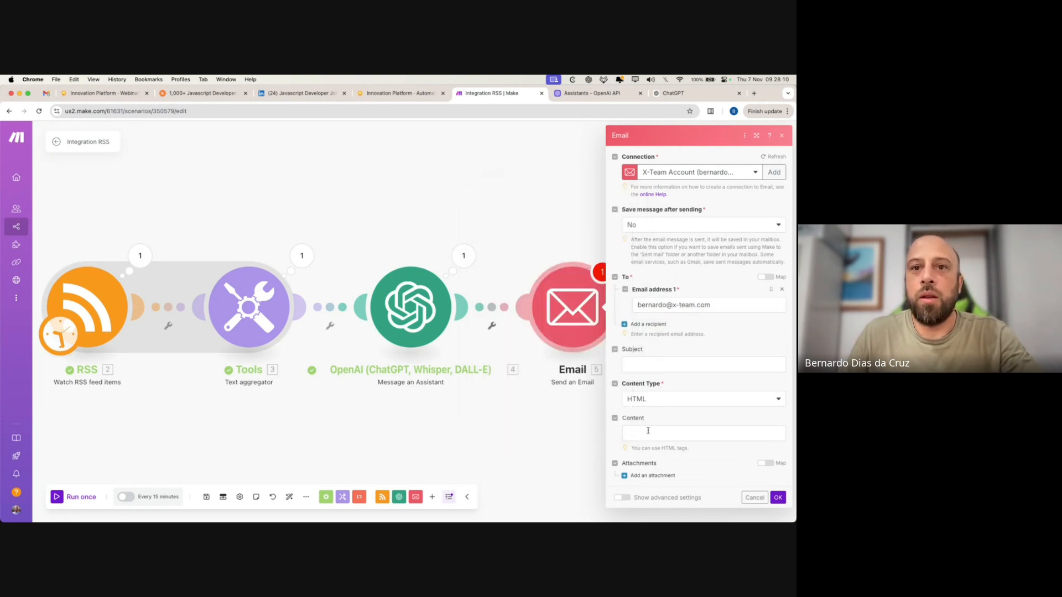
pyautogui.click(659, 401)
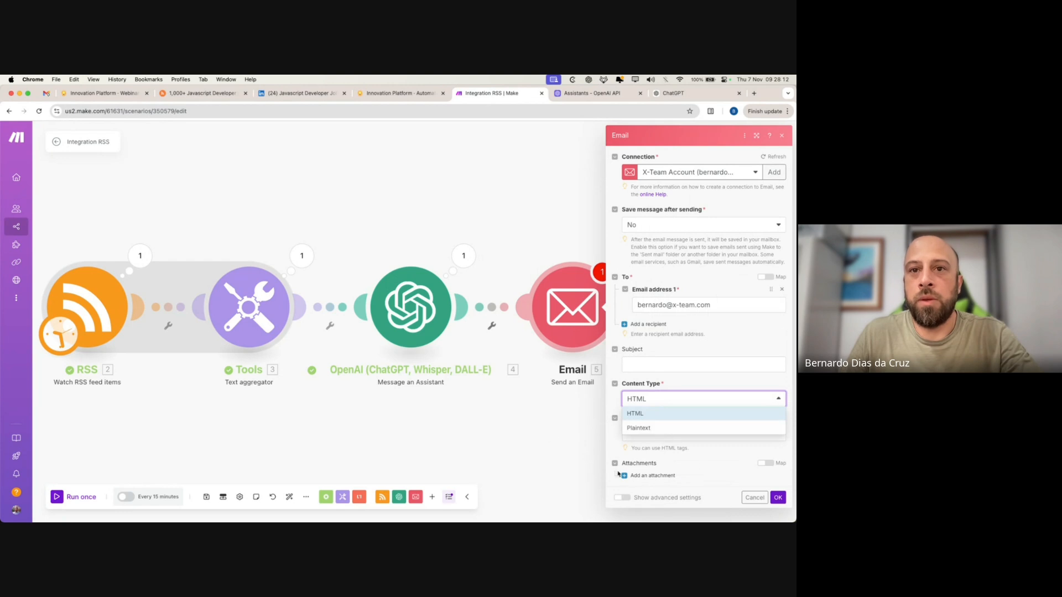
pyautogui.click(671, 429)
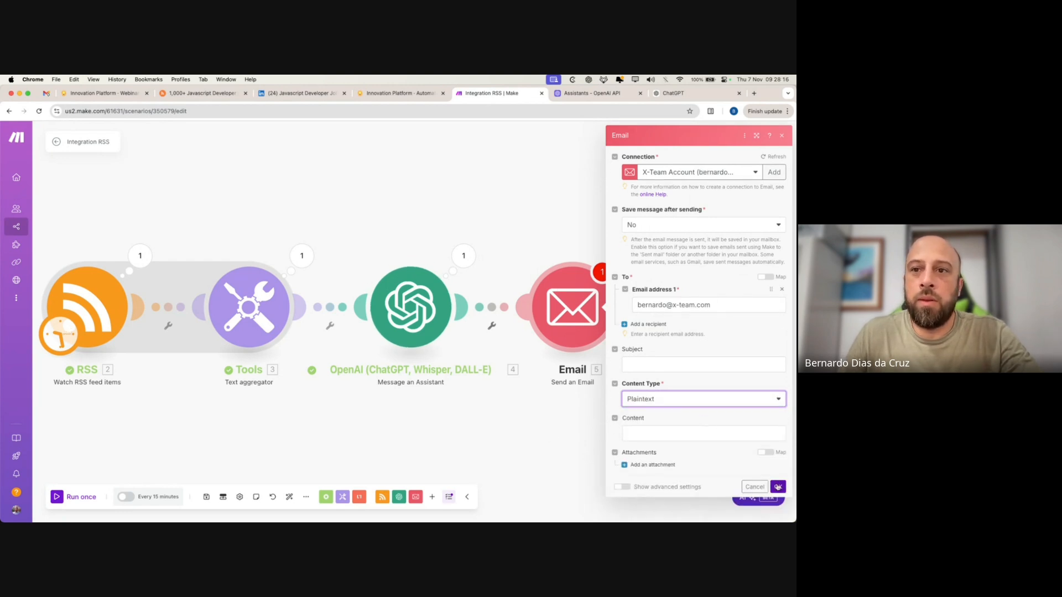
pyautogui.click(778, 487)
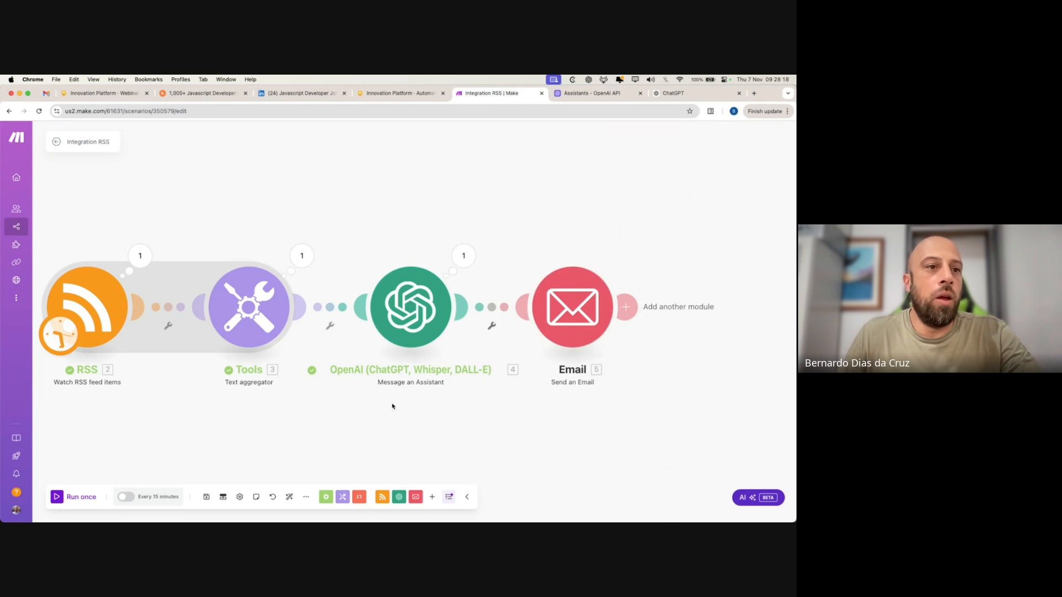
pyautogui.moveTo(269, 459); pyautogui.dragTo(346, 459)
pyautogui.click(651, 298)
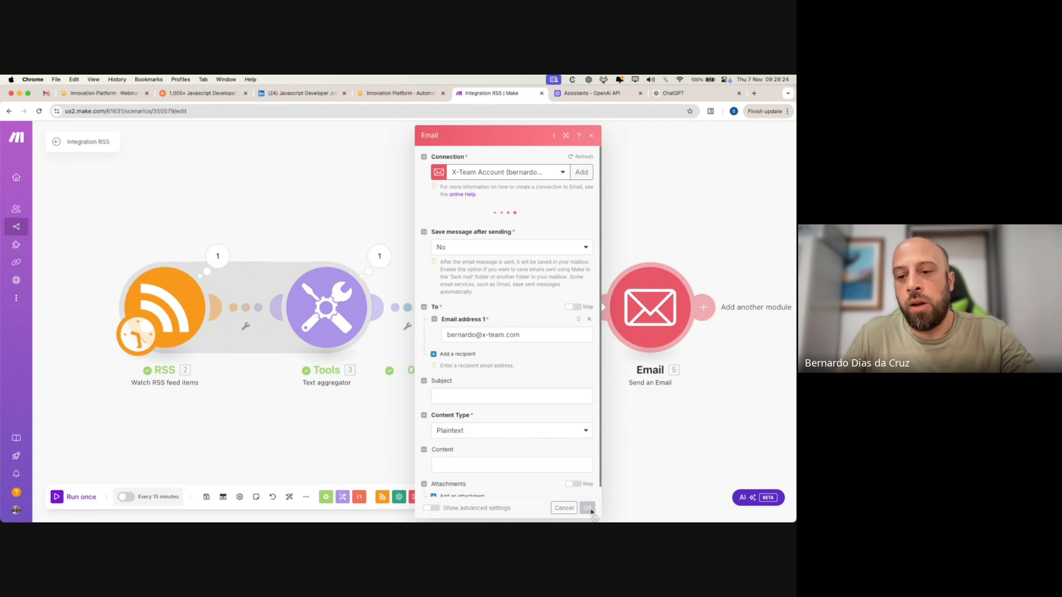
pyautogui.click(691, 449)
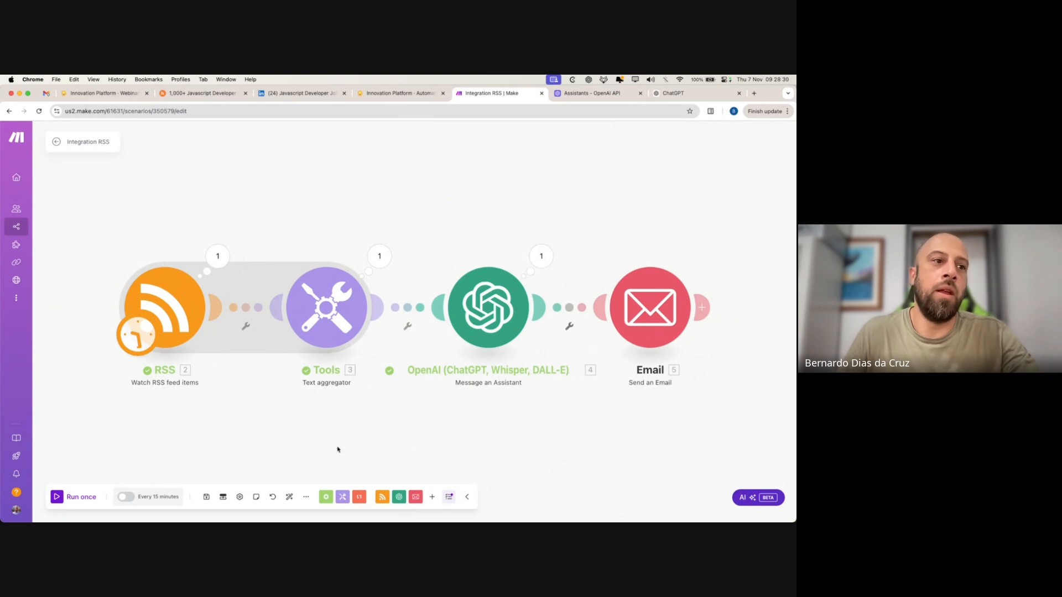
# - Save the scenario, confirm the RSS starting point, run it once, and check Gmail
pyautogui.click(206, 497)
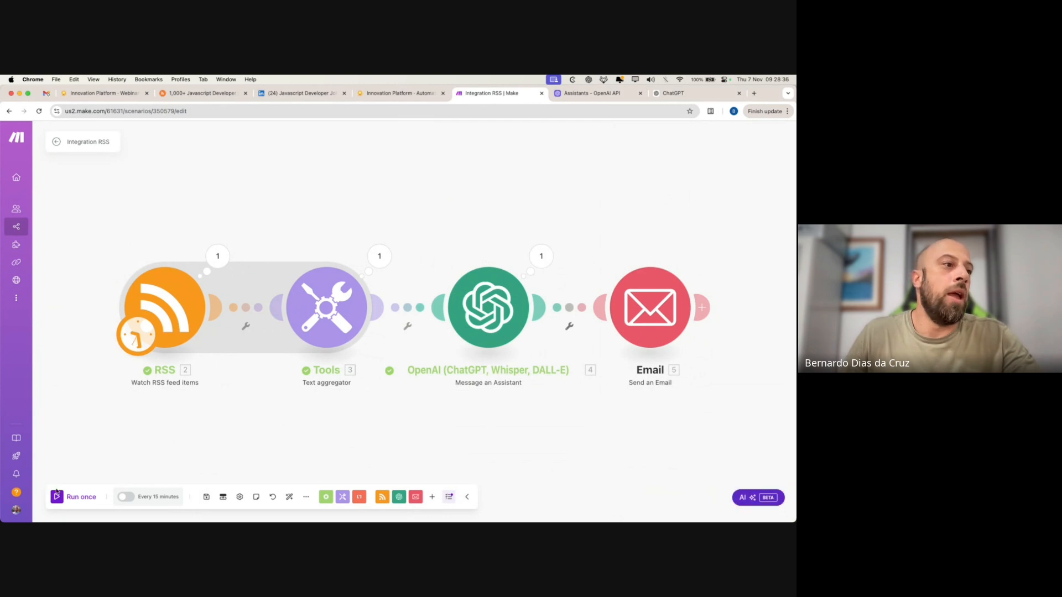
pyautogui.rightClick(164, 318)
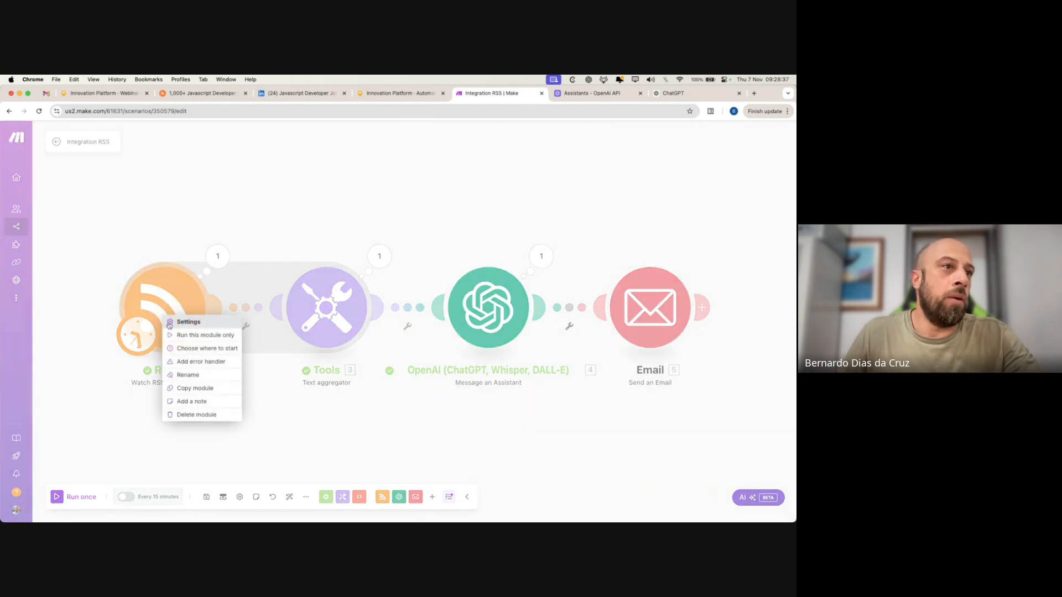
pyautogui.click(212, 349)
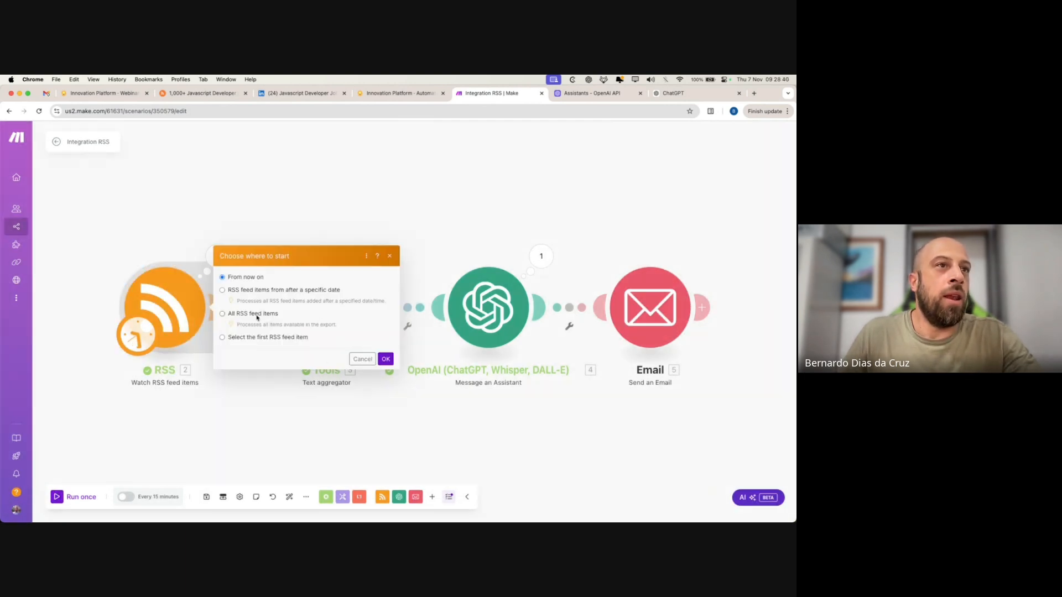
pyautogui.click(385, 359)
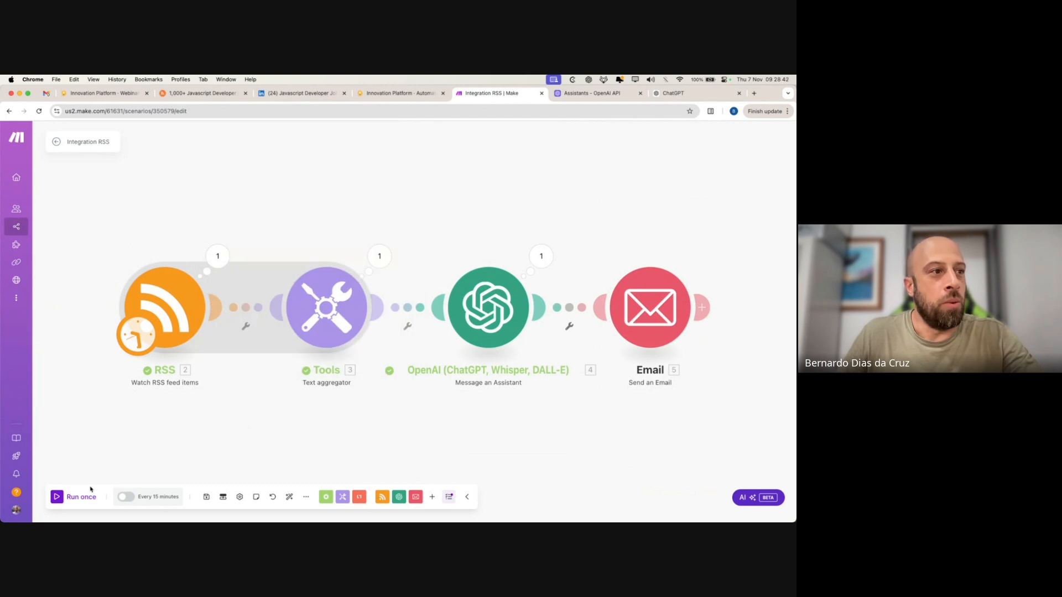
pyautogui.click(58, 498)
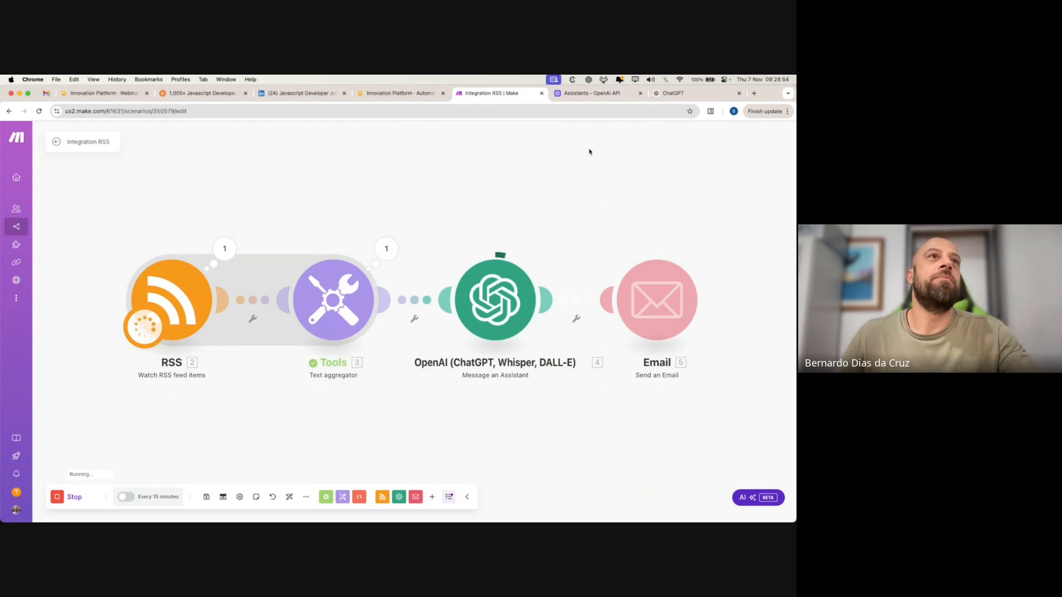
pyautogui.click(47, 94)
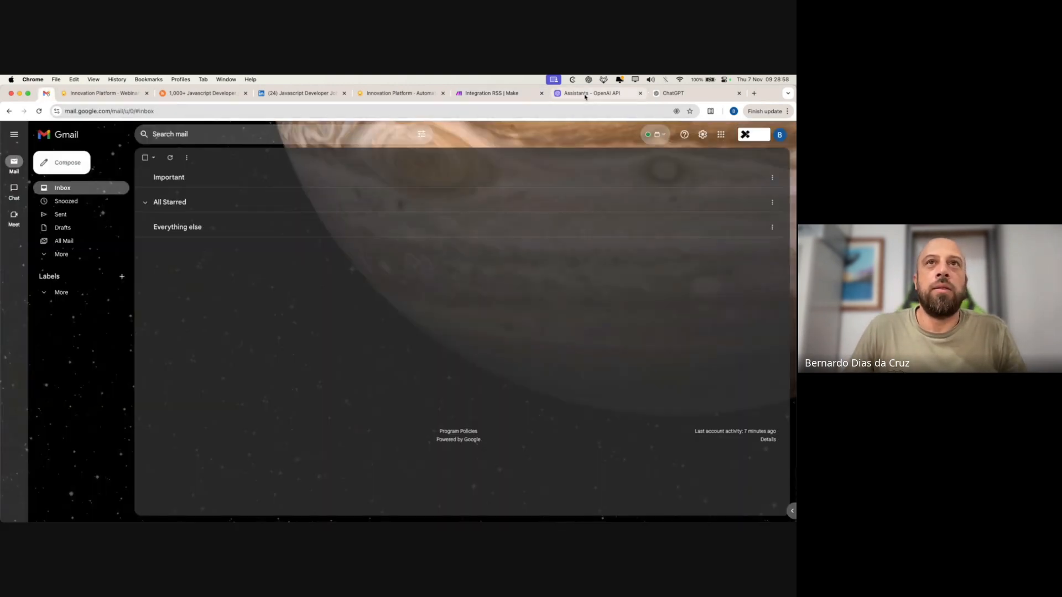
# - Return from the empty Gmail inbox to the running Integration RSS scenario in Make
pyautogui.click(487, 93)
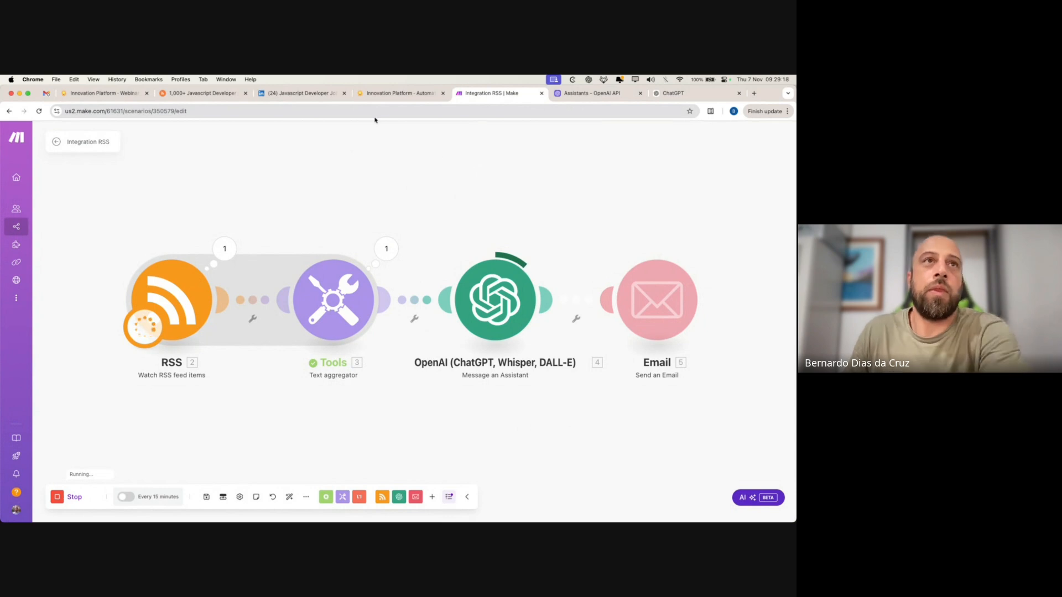
# - Show LinkedIn's Javascript Developer results for Brazil, briefly checking the Make run in between
pyautogui.click(306, 93)
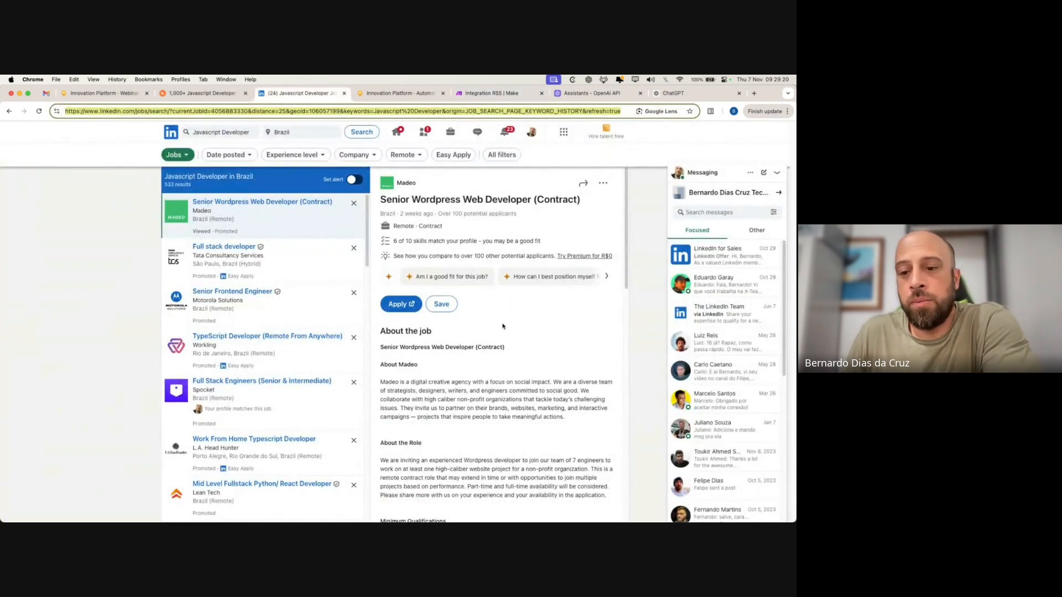
pyautogui.click(535, 98)
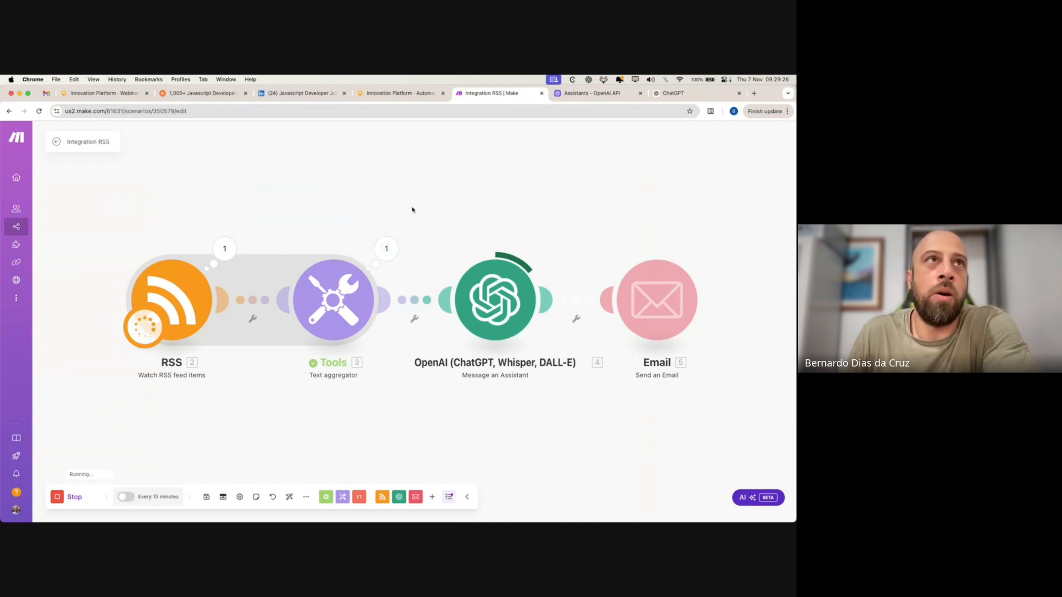
pyautogui.click(270, 94)
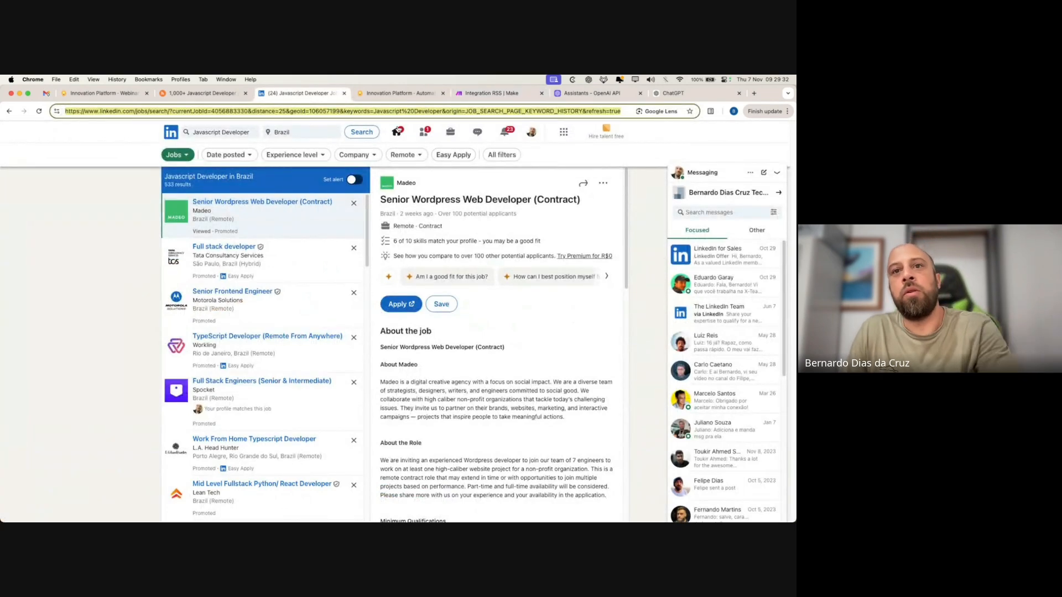
pyautogui.click(565, 156)
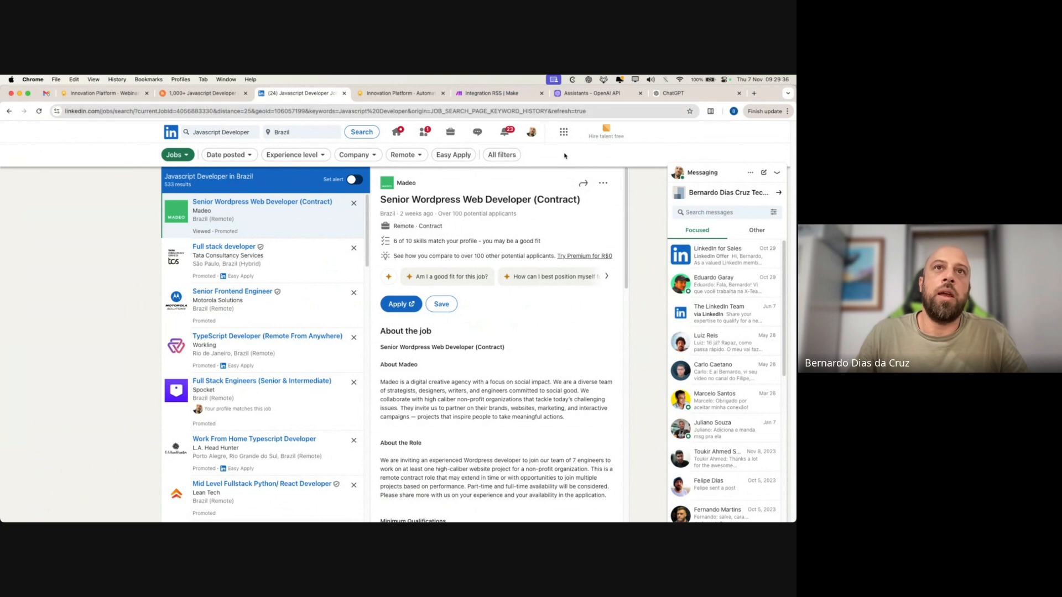
# - Browse the Google Sheets modules in Make's app picker, then close it without adding any
pyautogui.click(484, 95)
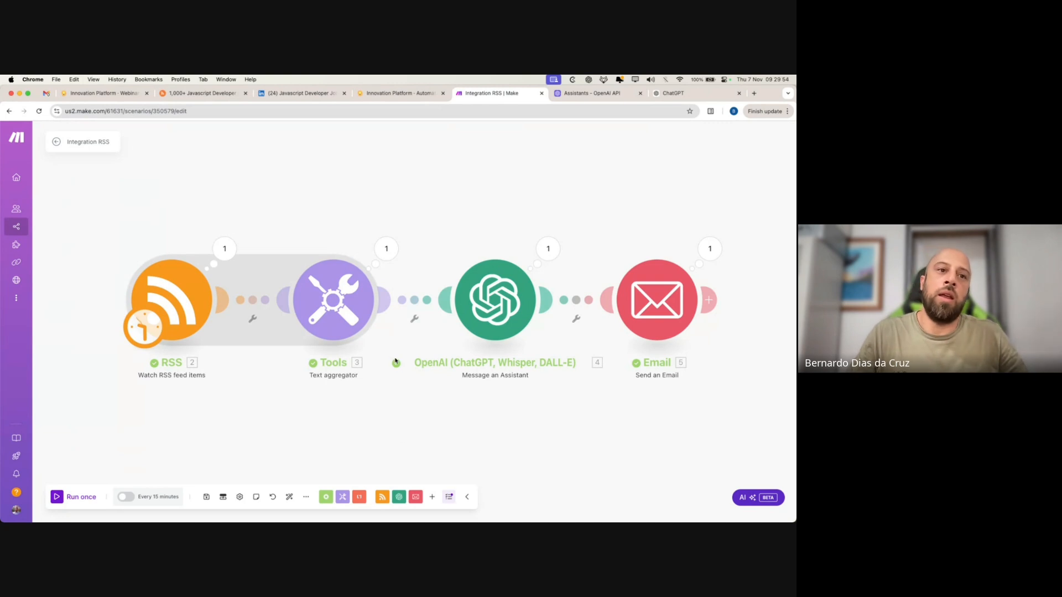
pyautogui.click(432, 497)
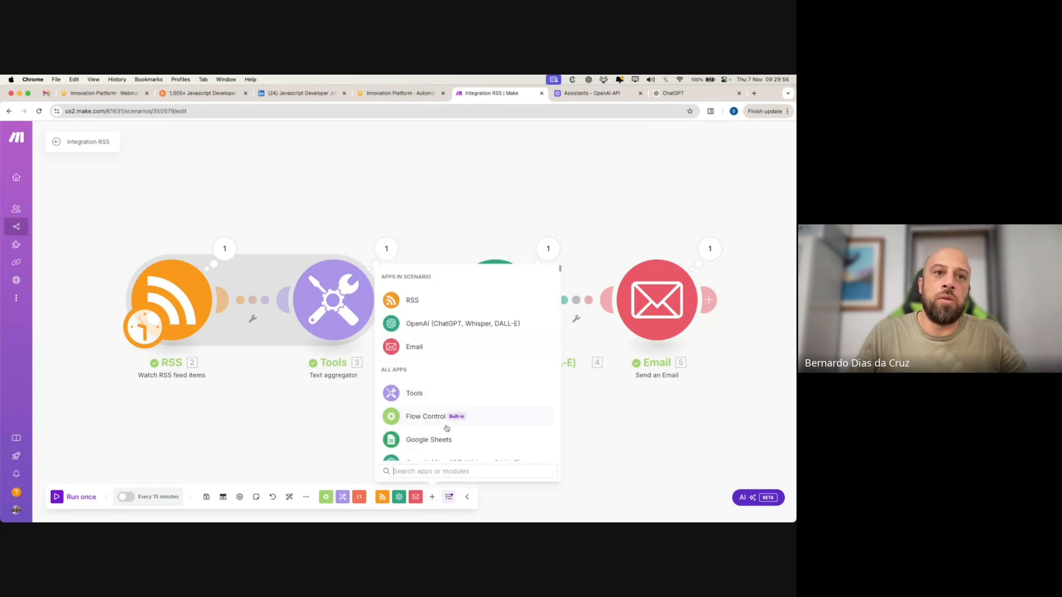
pyautogui.scroll(-1, 501, 447)
pyautogui.click(504, 427)
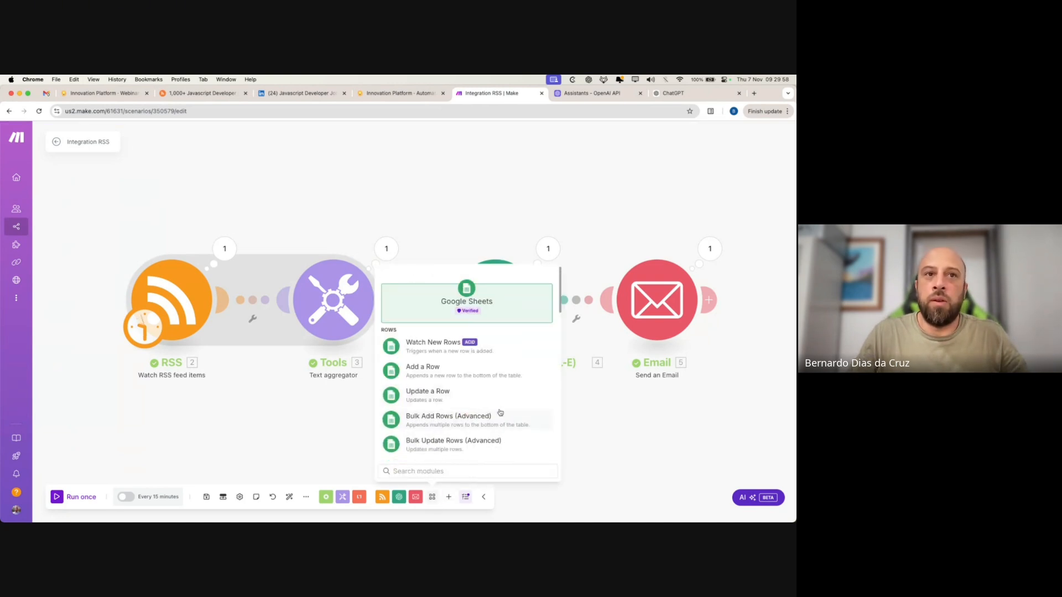
pyautogui.scroll(-3, 471, 414)
pyautogui.scroll(3, 481, 354)
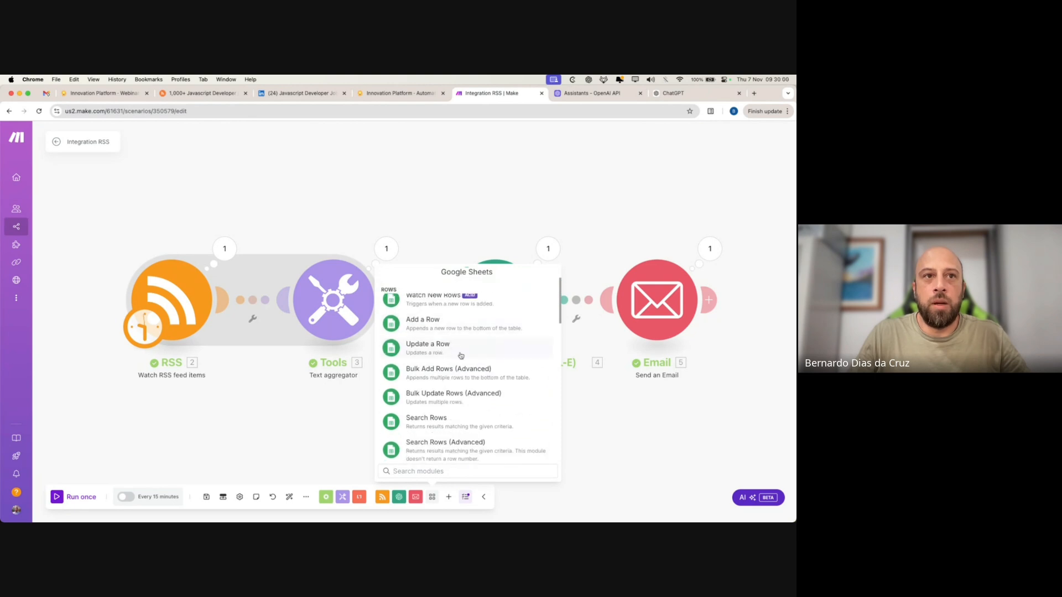
pyautogui.scroll(-4, 488, 440)
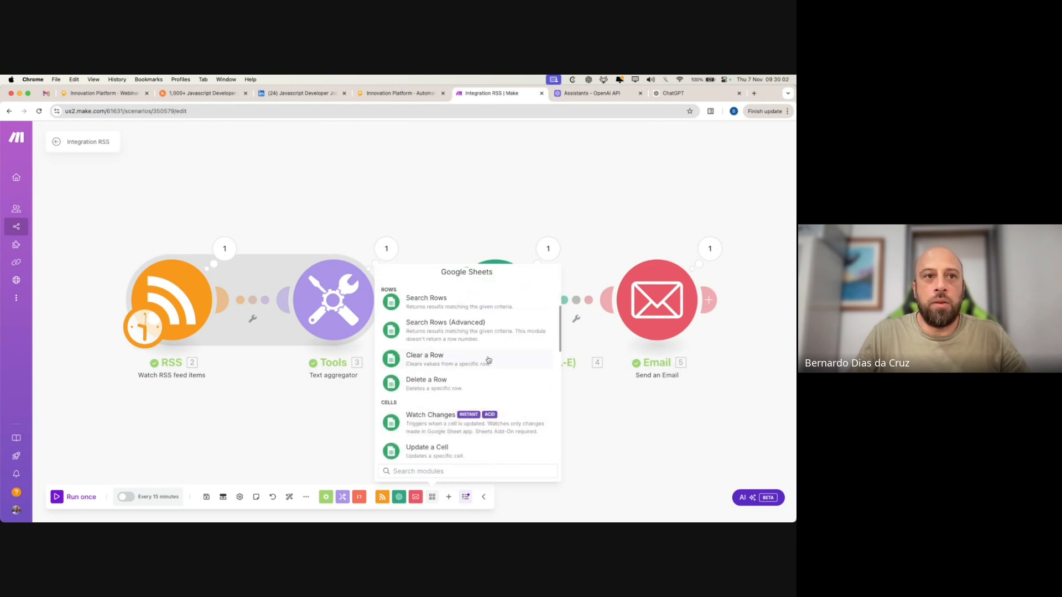
pyautogui.scroll(3, 487, 409)
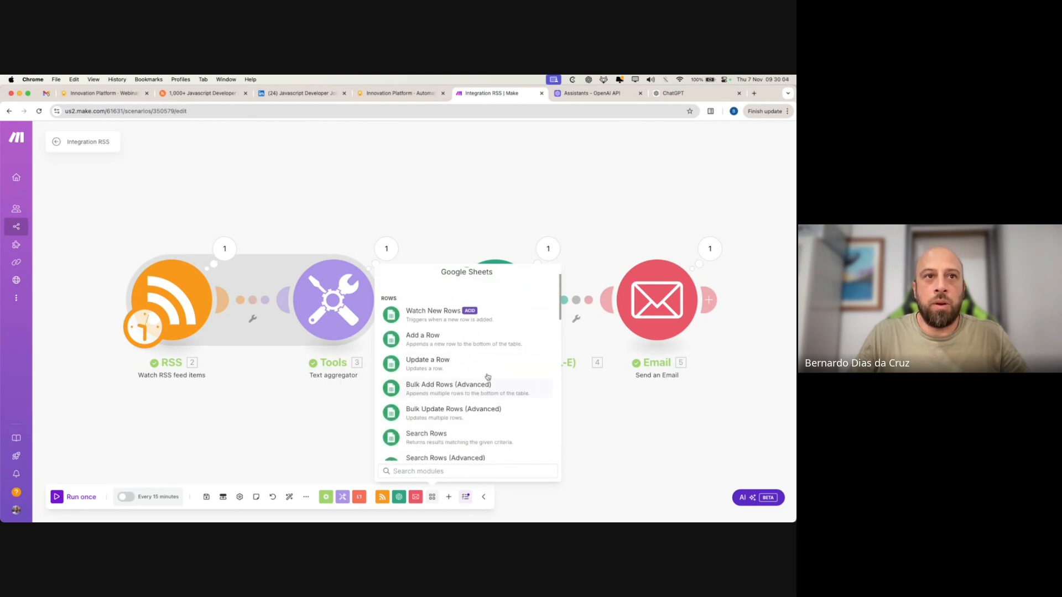
pyautogui.scroll(-2, 486, 408)
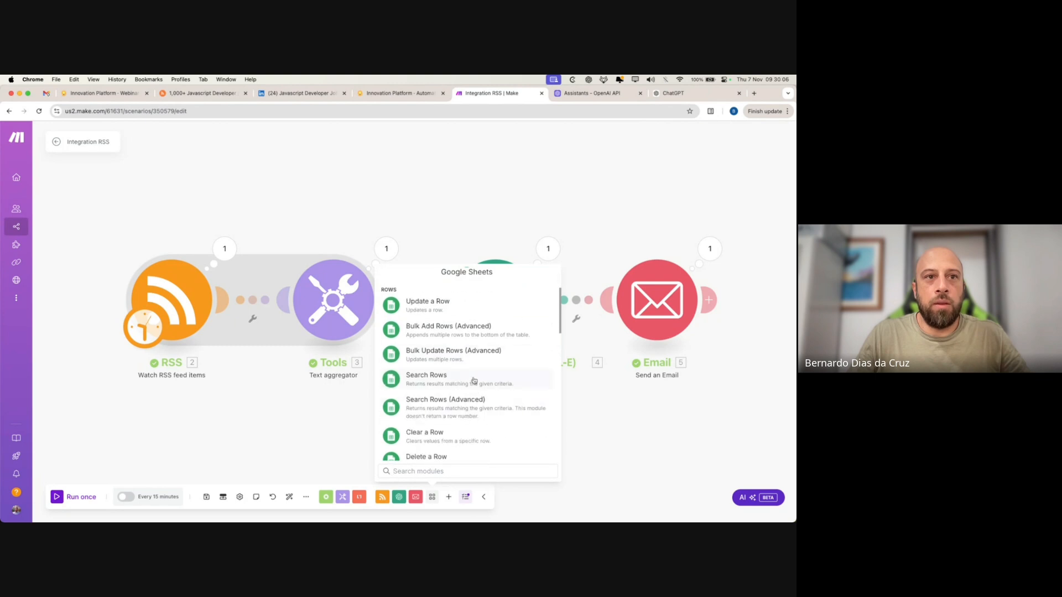
pyautogui.scroll(-6, 517, 383)
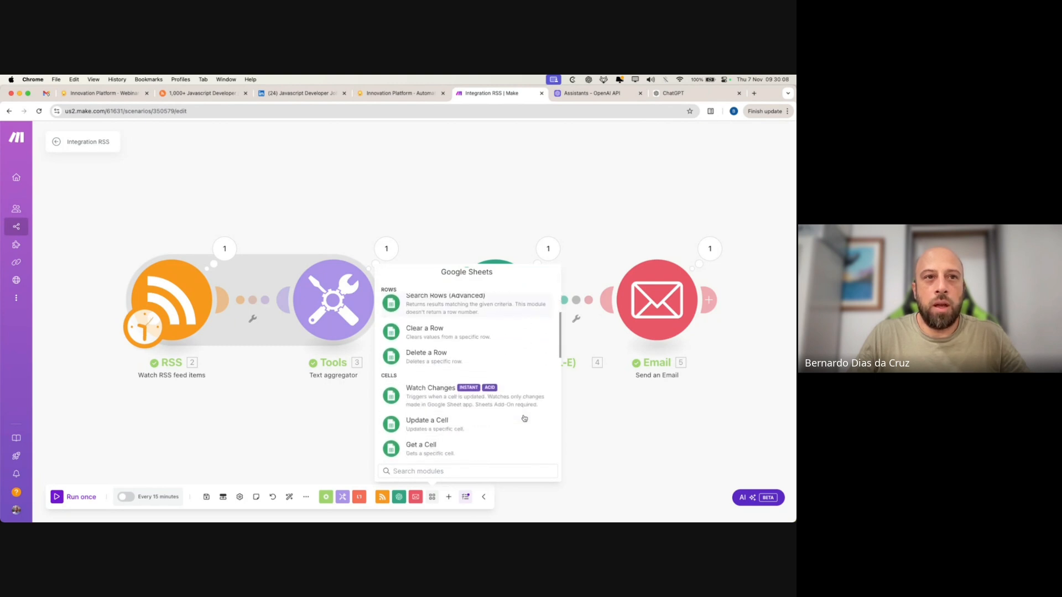
pyautogui.scroll(-8, 479, 387)
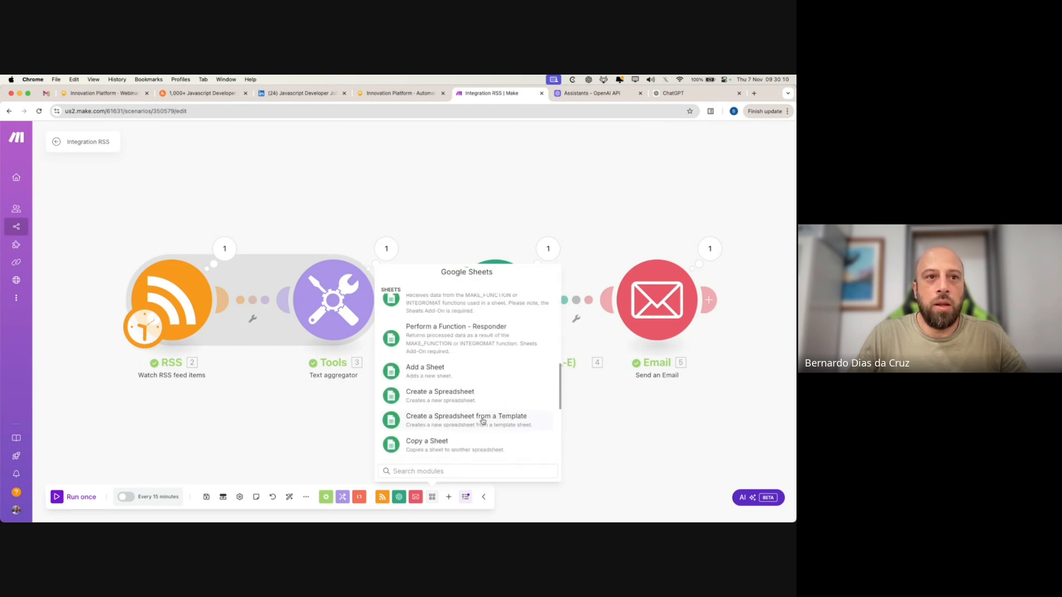
pyautogui.scroll(-5, 480, 432)
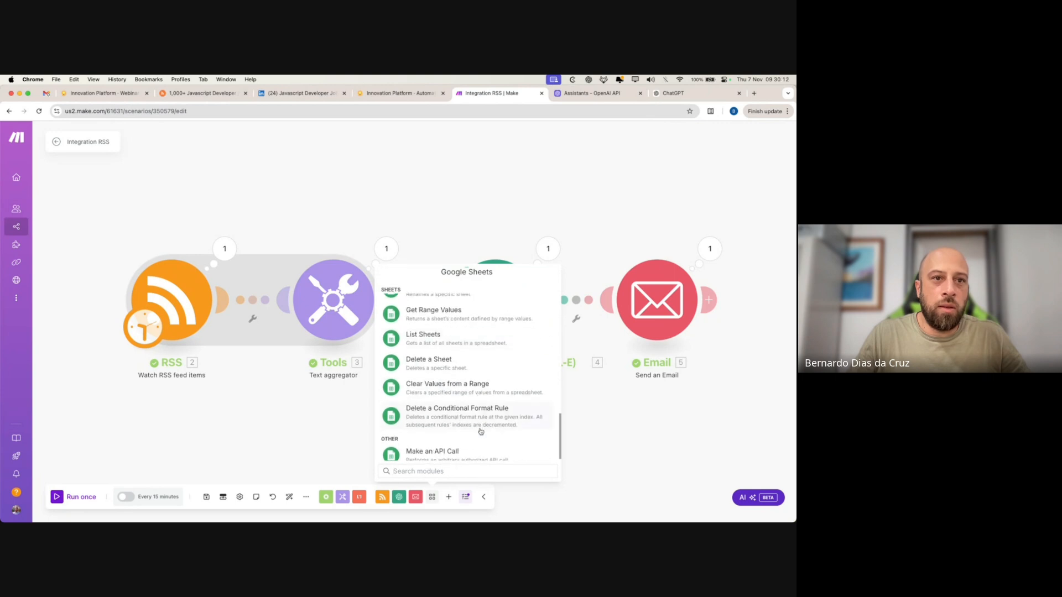
pyautogui.click(662, 463)
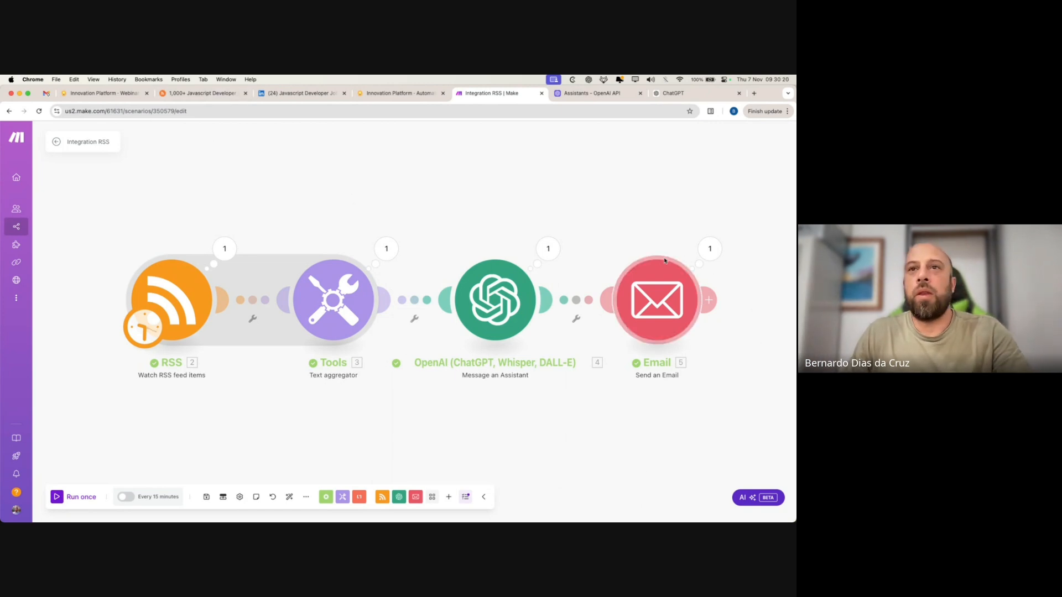
# - Check the email step's sent-message output, then open the blank '(no subject)' email in Gmail
pyautogui.click(711, 249)
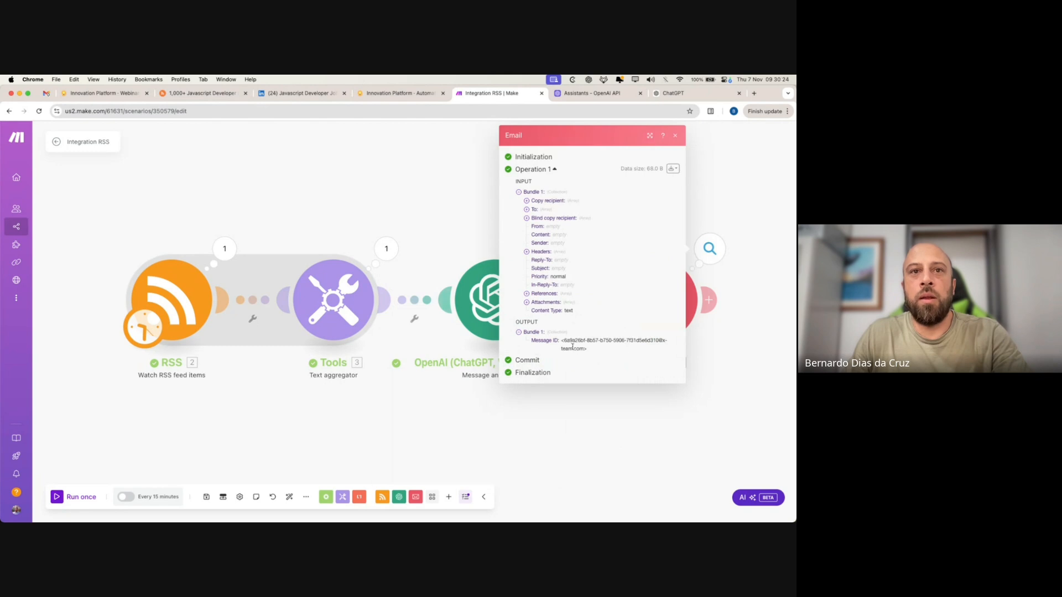
pyautogui.moveTo(588, 349); pyautogui.dragTo(503, 334)
pyautogui.click(286, 379)
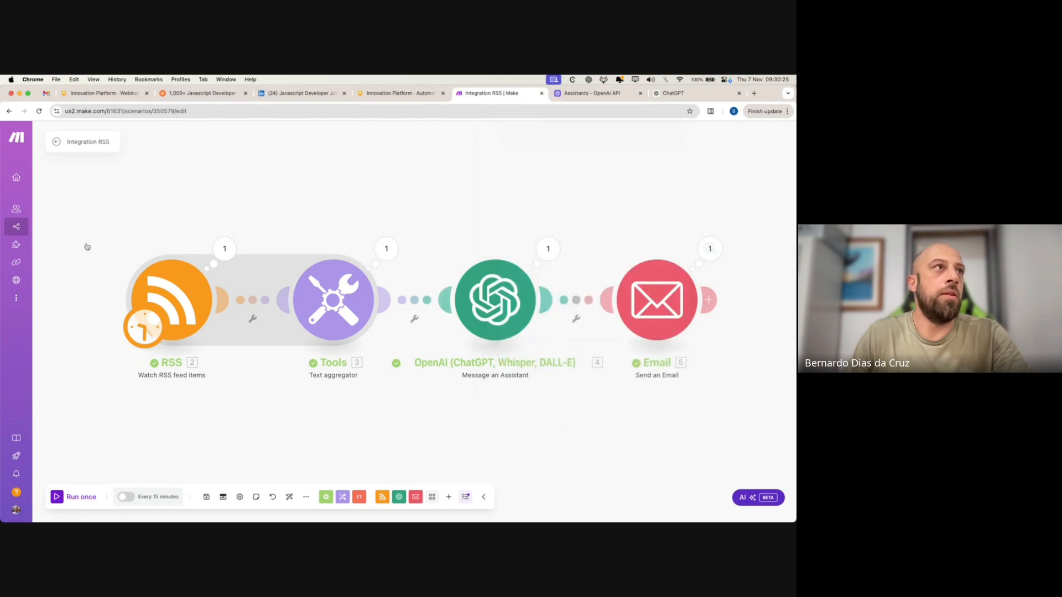
pyautogui.click(44, 94)
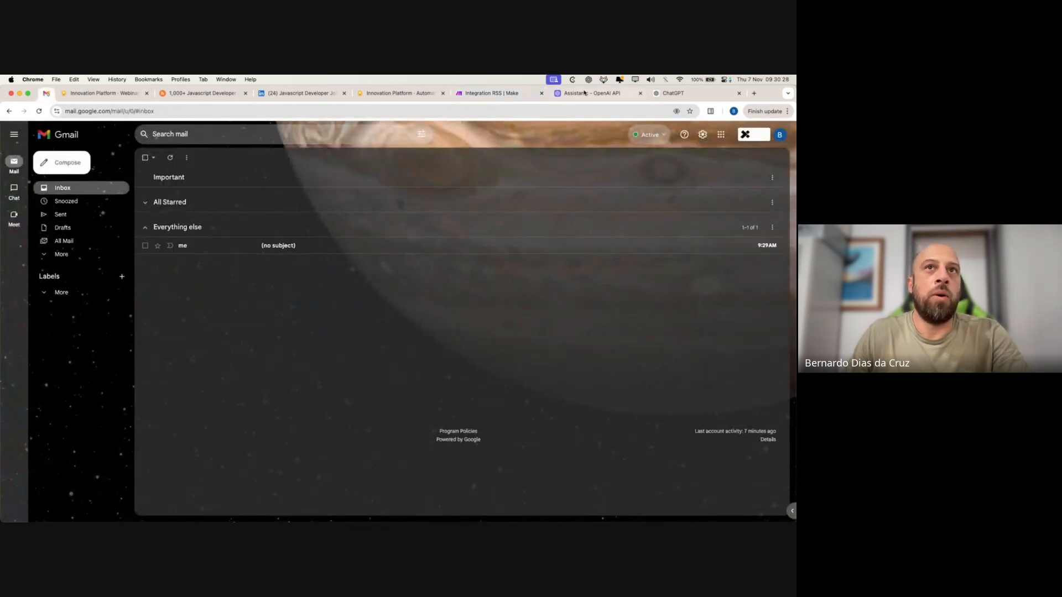
pyautogui.click(312, 249)
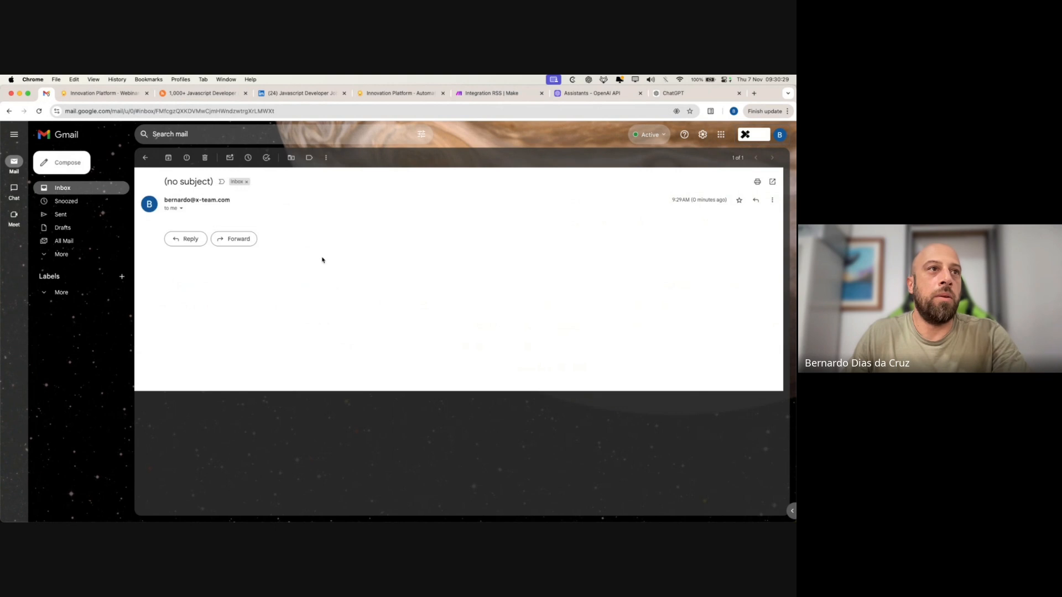
pyautogui.click(182, 209)
pyautogui.click(234, 319)
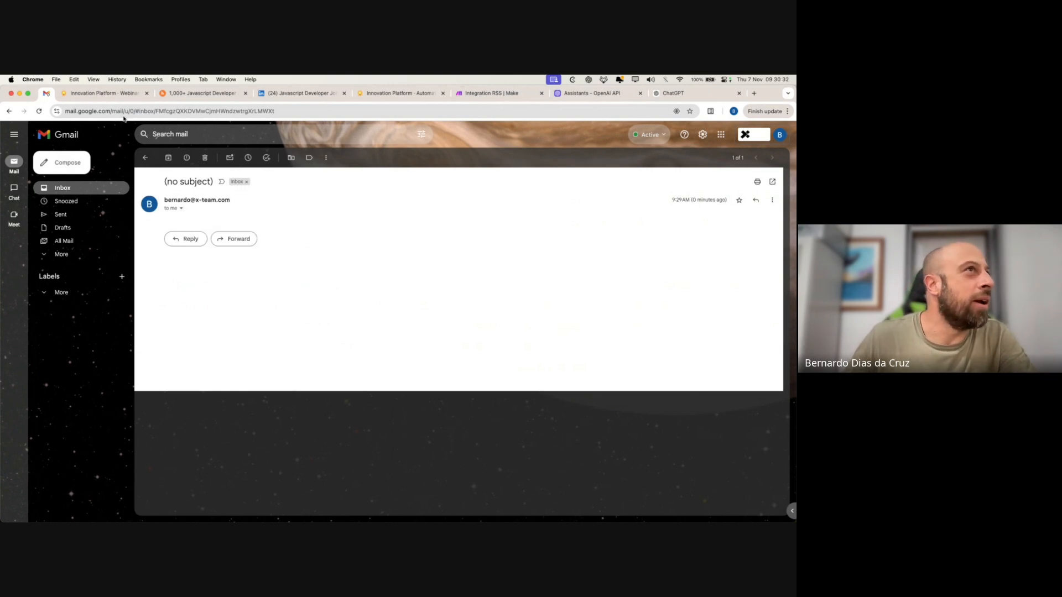
pyautogui.click(487, 95)
# - Set the email subject to 'RSS Digest' and map the OpenAI module's 4. Result into Content
pyautogui.click(657, 300)
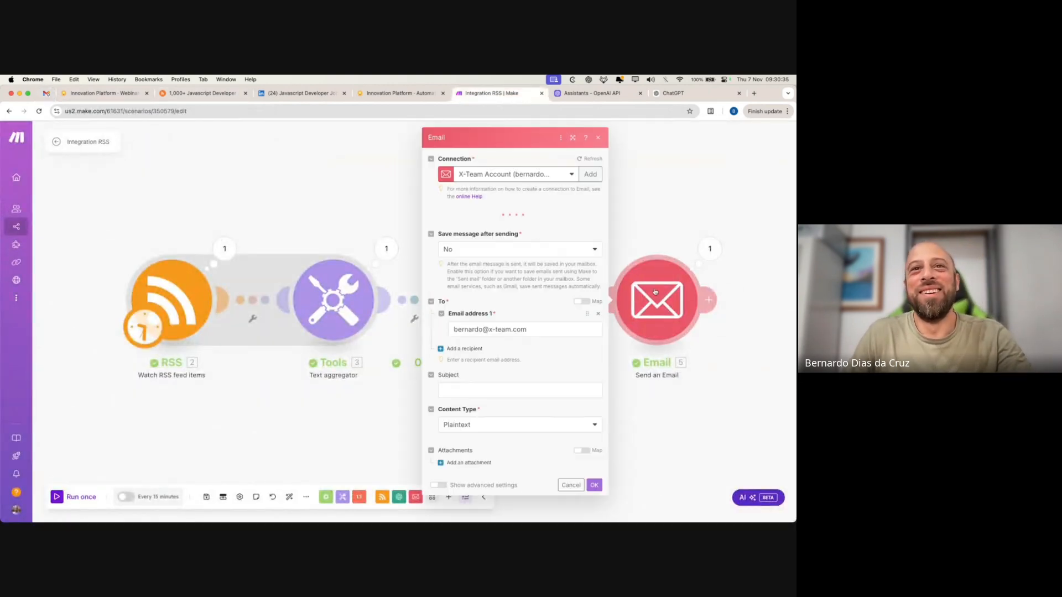
pyautogui.click(464, 396)
pyautogui.write('RSS ')
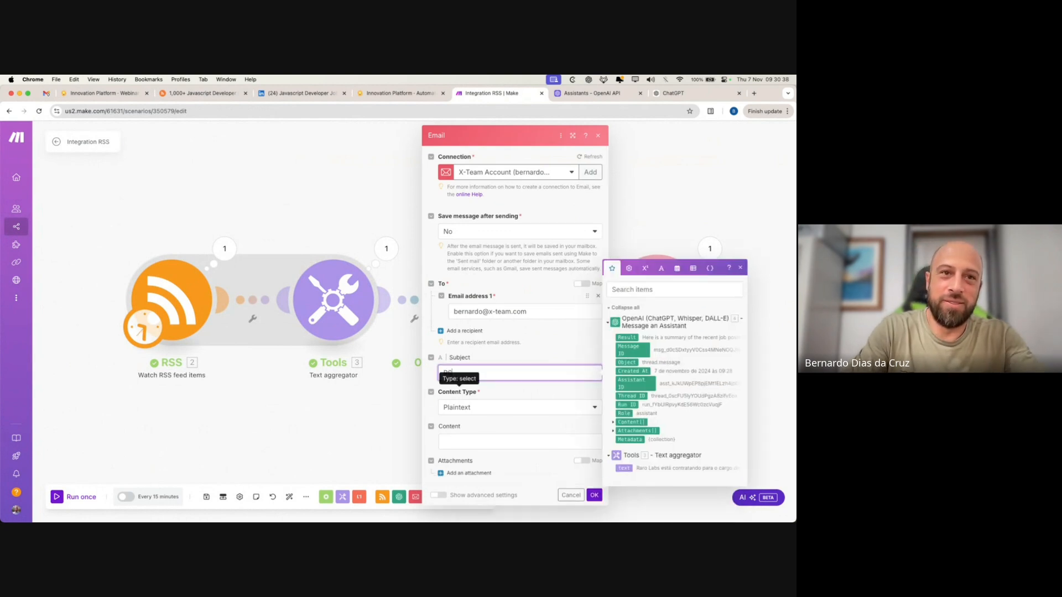
pyautogui.write('Dige')
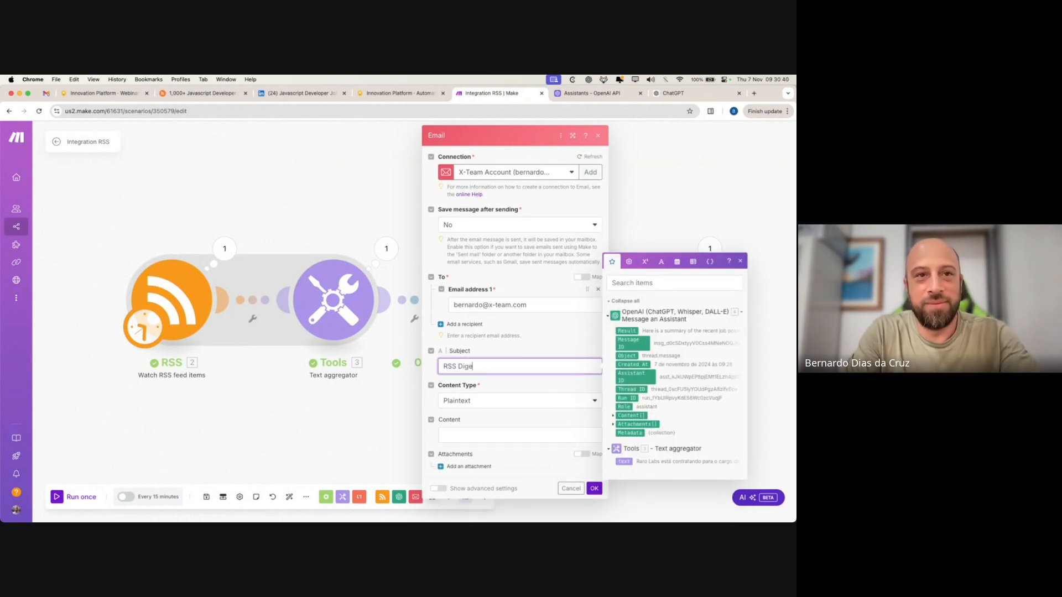
pyautogui.write('st')
pyautogui.click(496, 433)
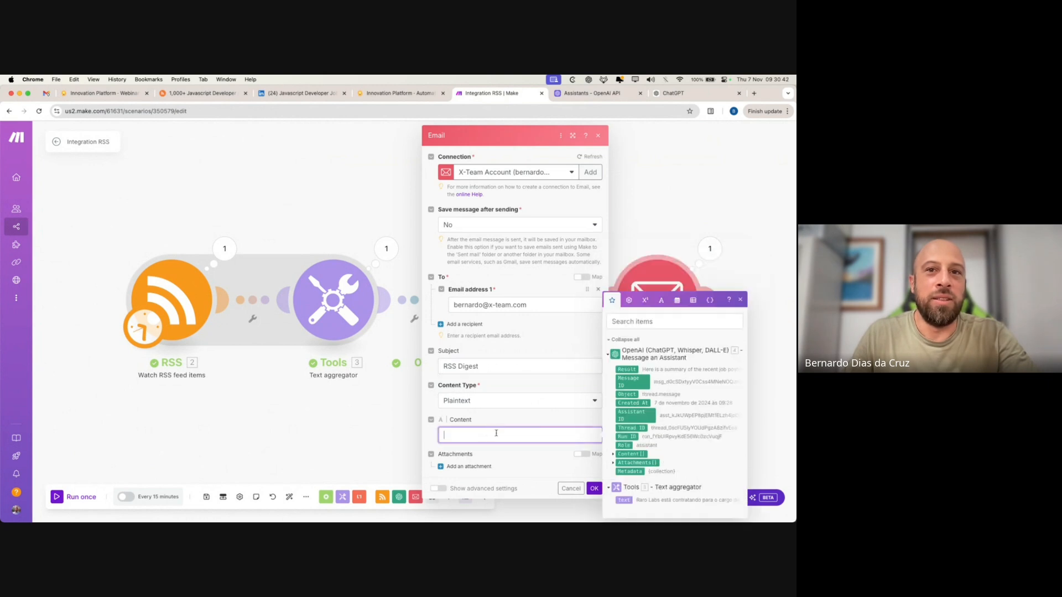
pyautogui.click(627, 369)
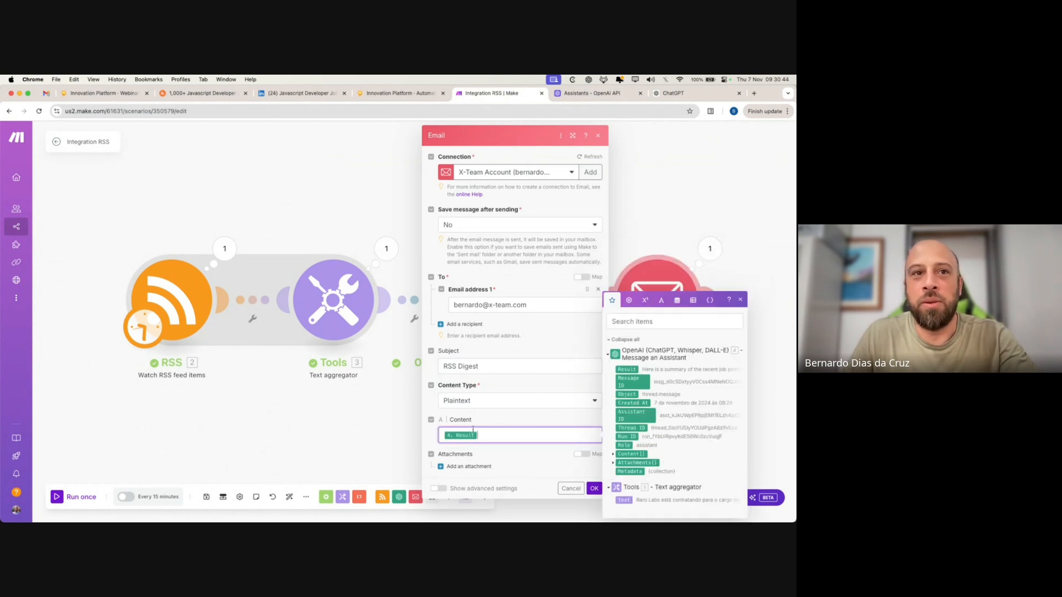
# - Save the email settings, confirm the RSS start point, and run the full scenario once
pyautogui.click(594, 488)
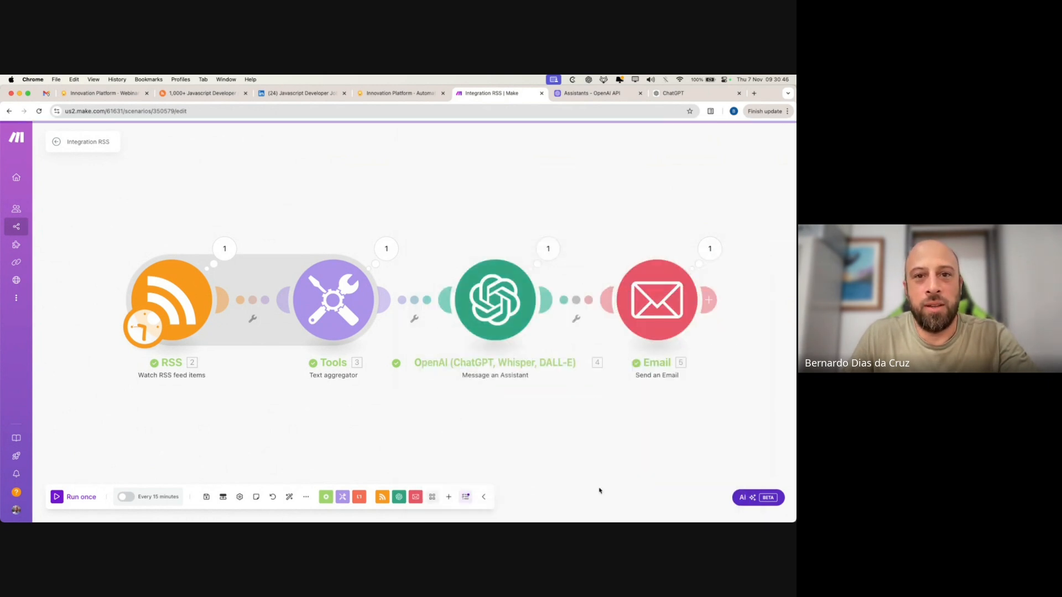
pyautogui.rightClick(171, 340)
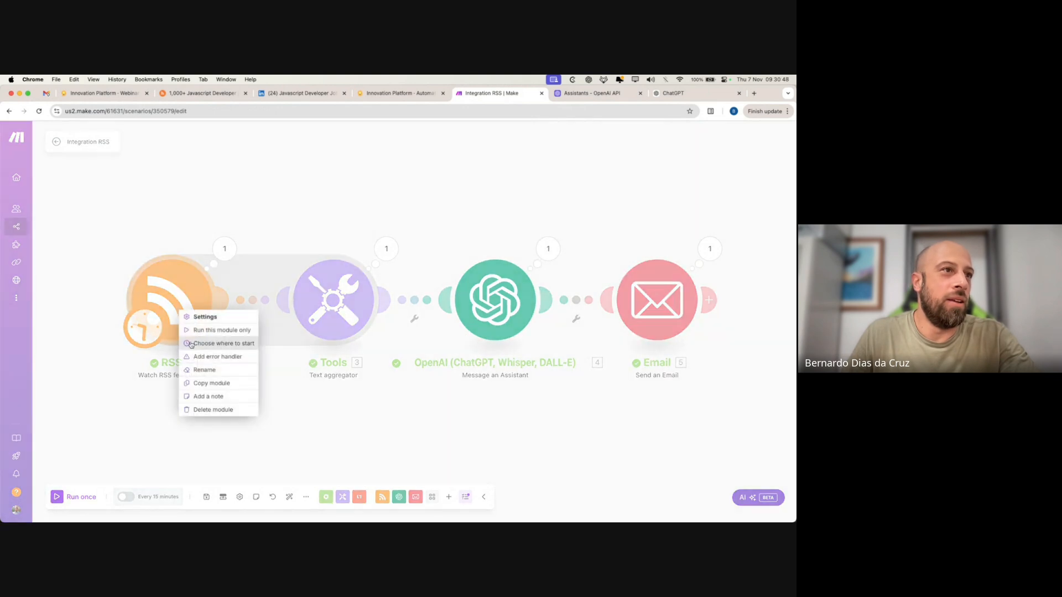
pyautogui.click(228, 343)
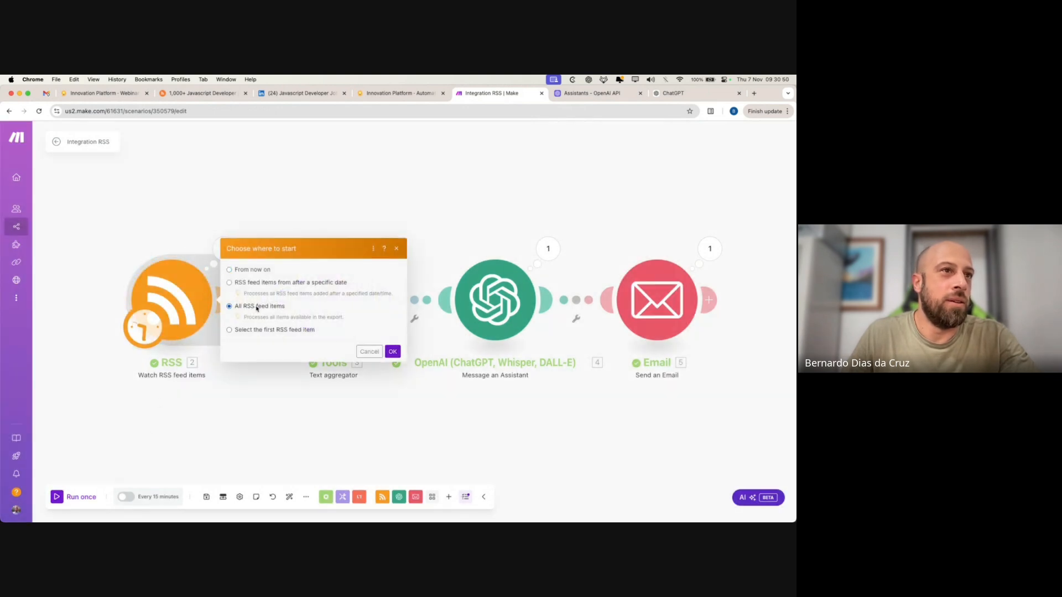
pyautogui.click(393, 351)
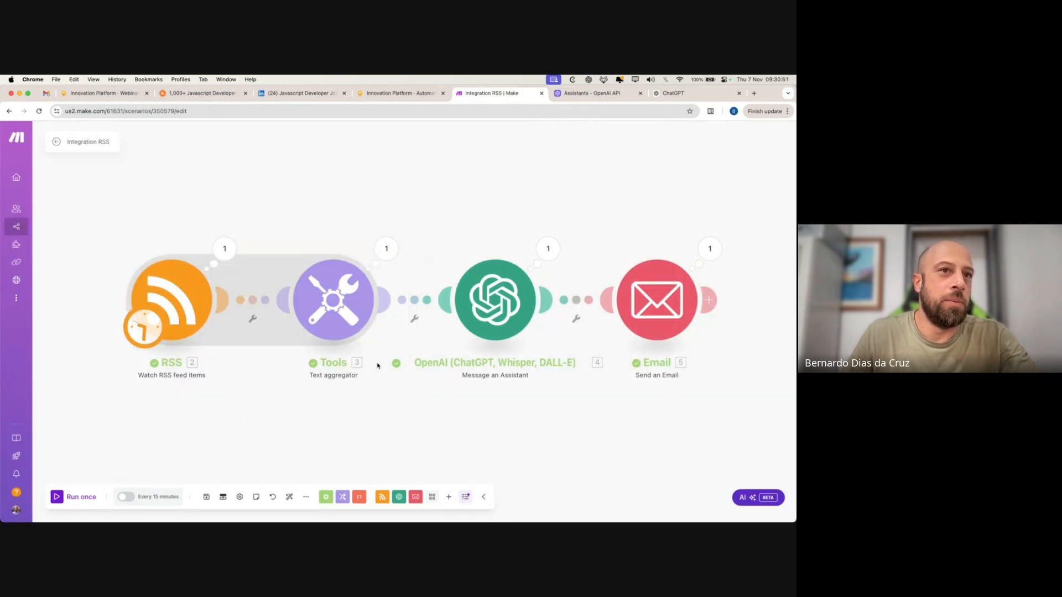
pyautogui.click(72, 498)
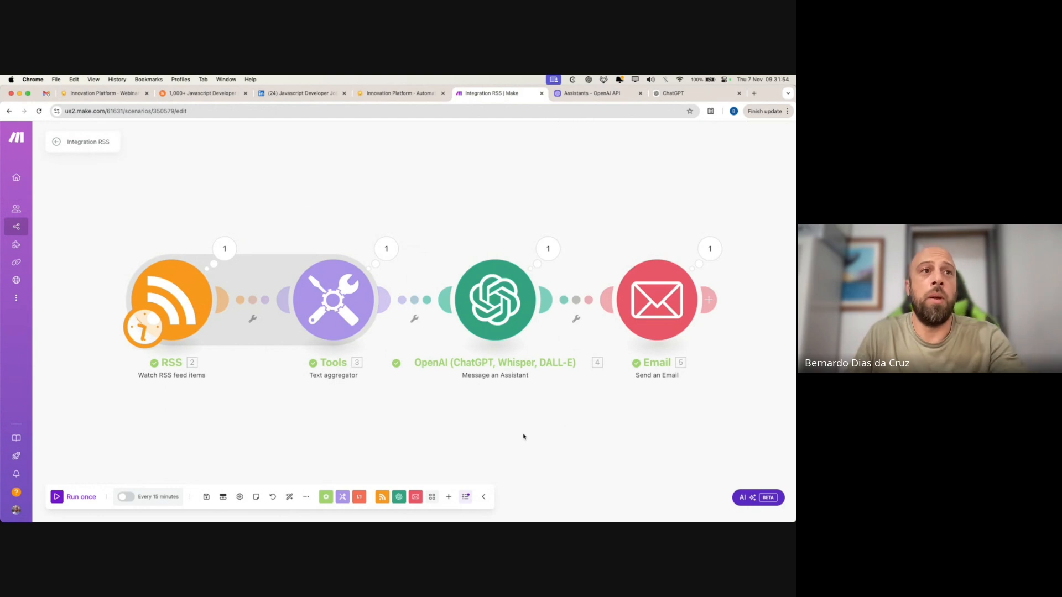
# - Read the RSS Digest email in Gmail summarising 12 Brazilian front-end openings, then return to Make
pyautogui.click(49, 94)
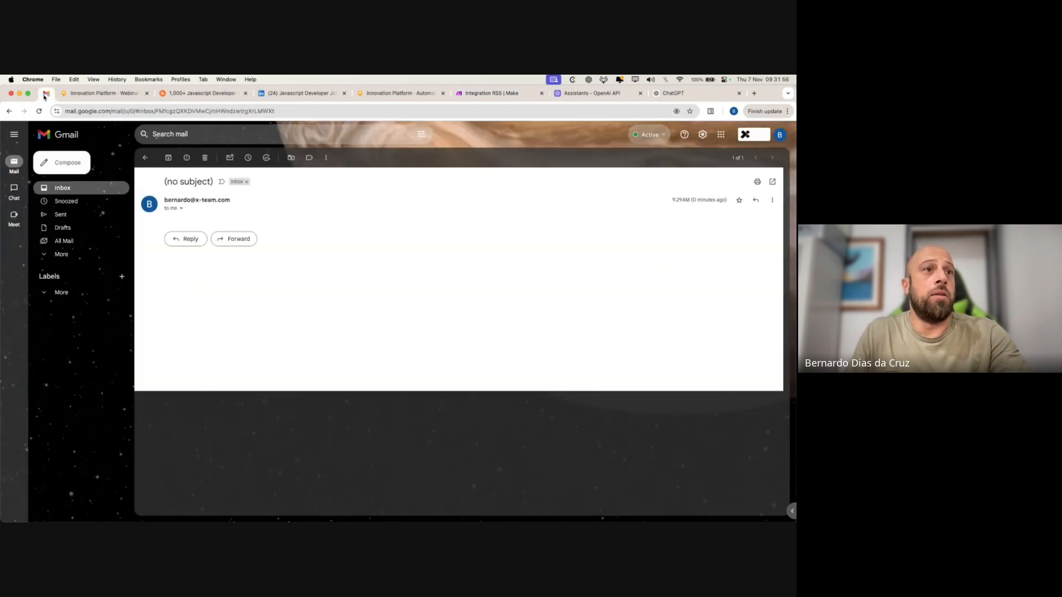
pyautogui.click(70, 188)
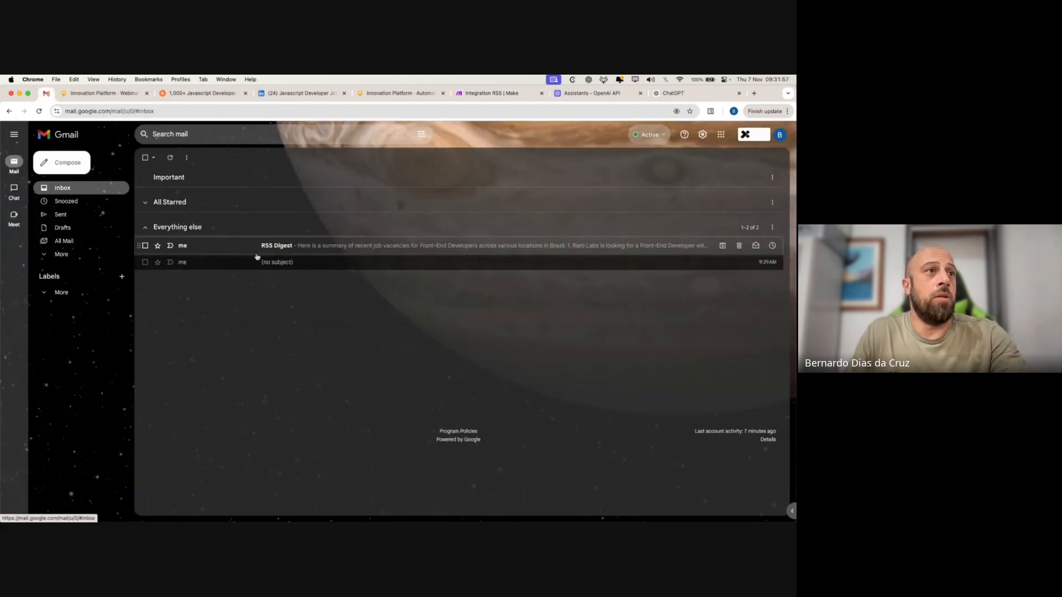
pyautogui.click(344, 247)
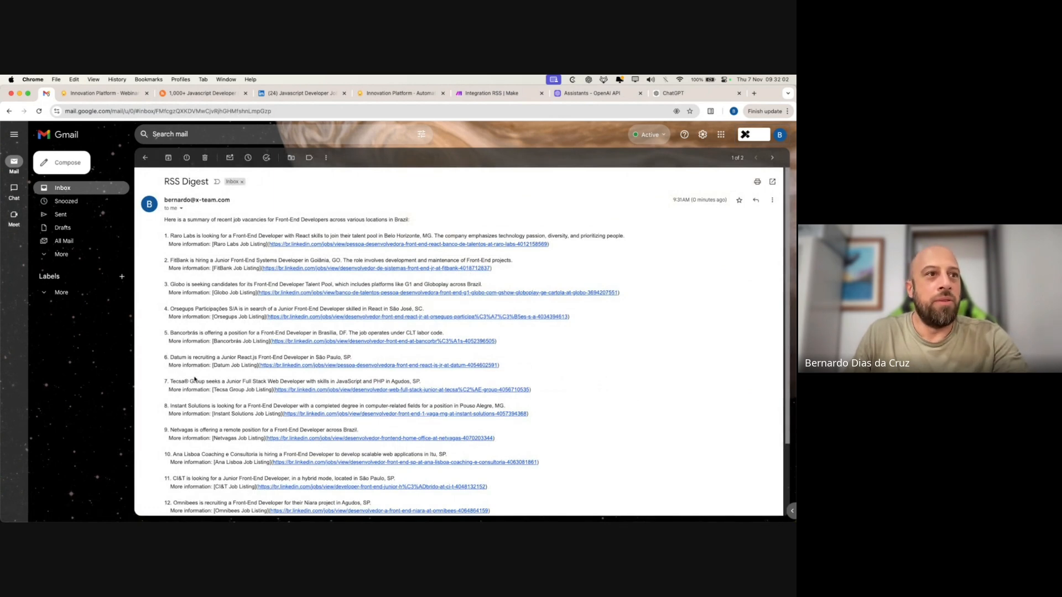
pyautogui.scroll(-2, 195, 380)
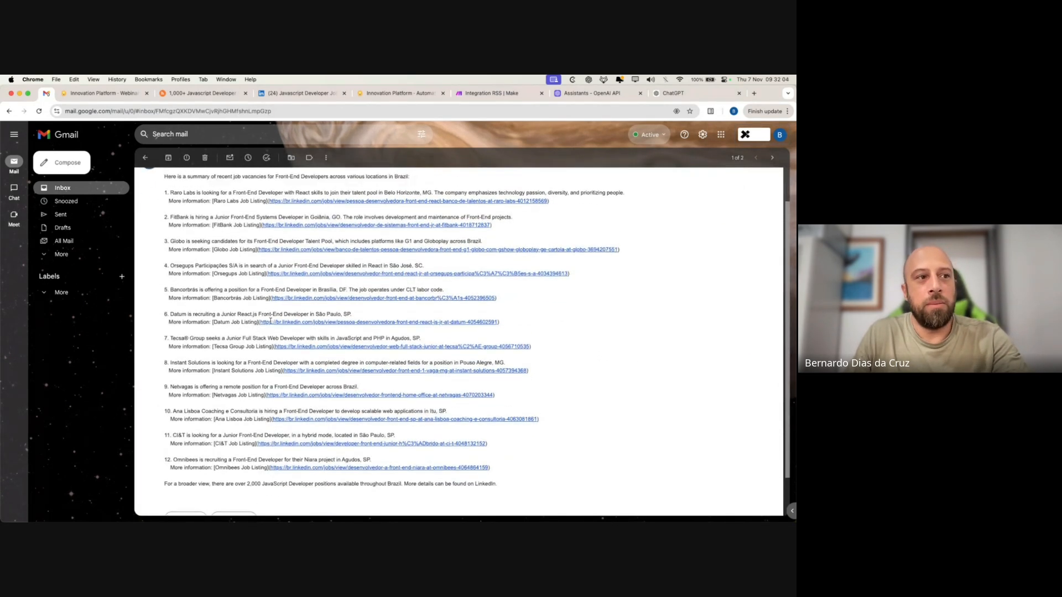
pyautogui.scroll(2, 212, 267)
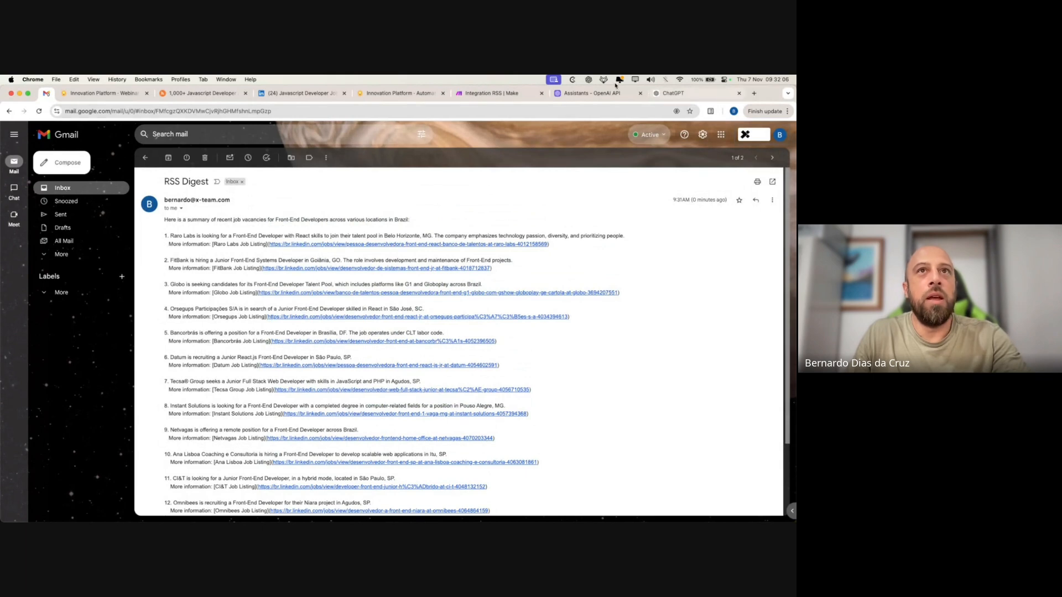
pyautogui.click(497, 93)
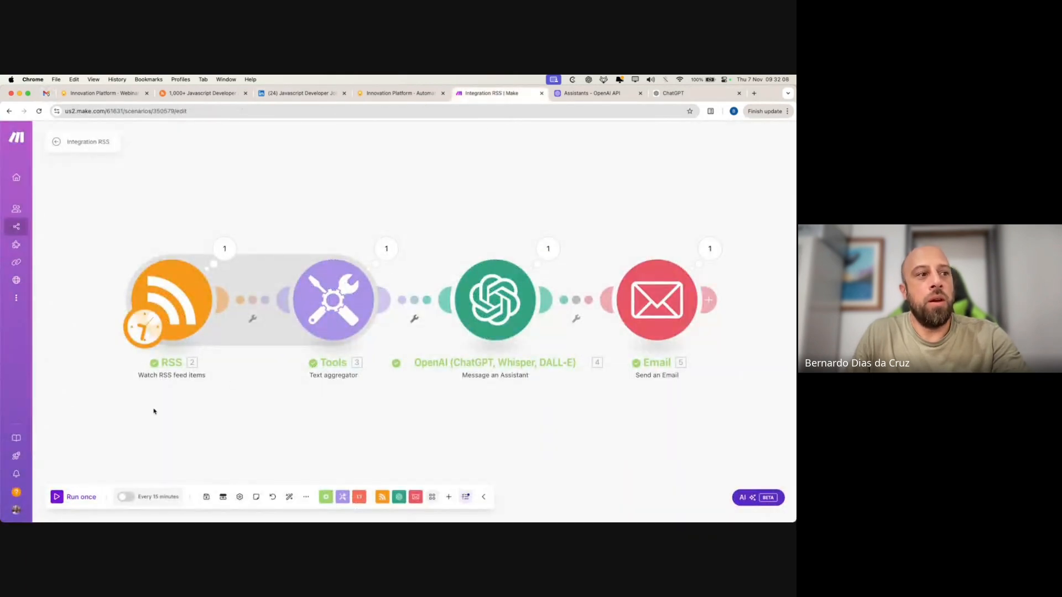
# - Switch scheduling on and run the scenario Every day at 07:00 instead of every 15 minutes
pyautogui.click(128, 496)
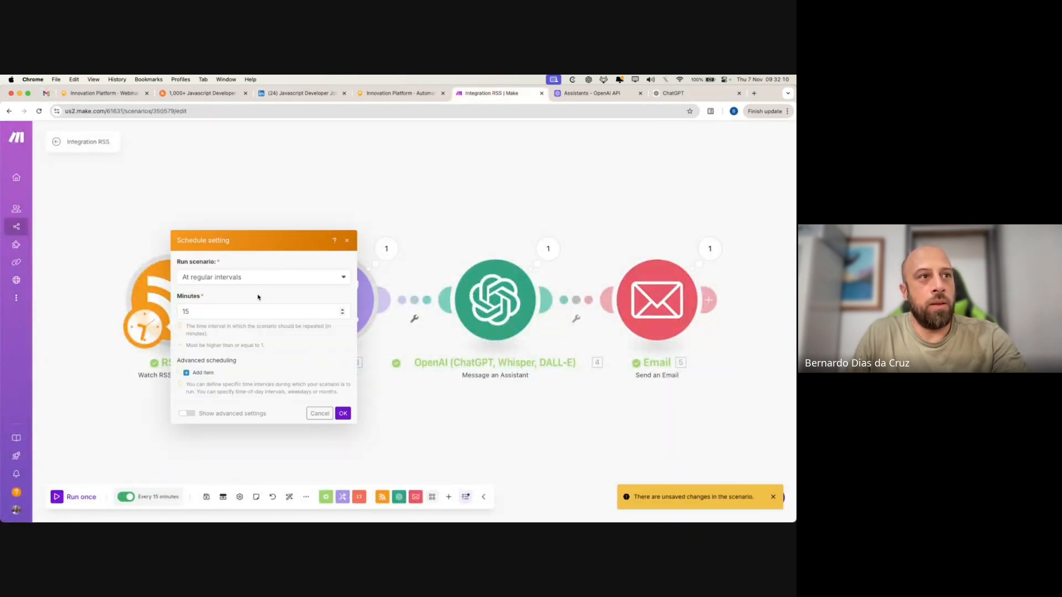
pyautogui.click(245, 277)
pyautogui.click(218, 322)
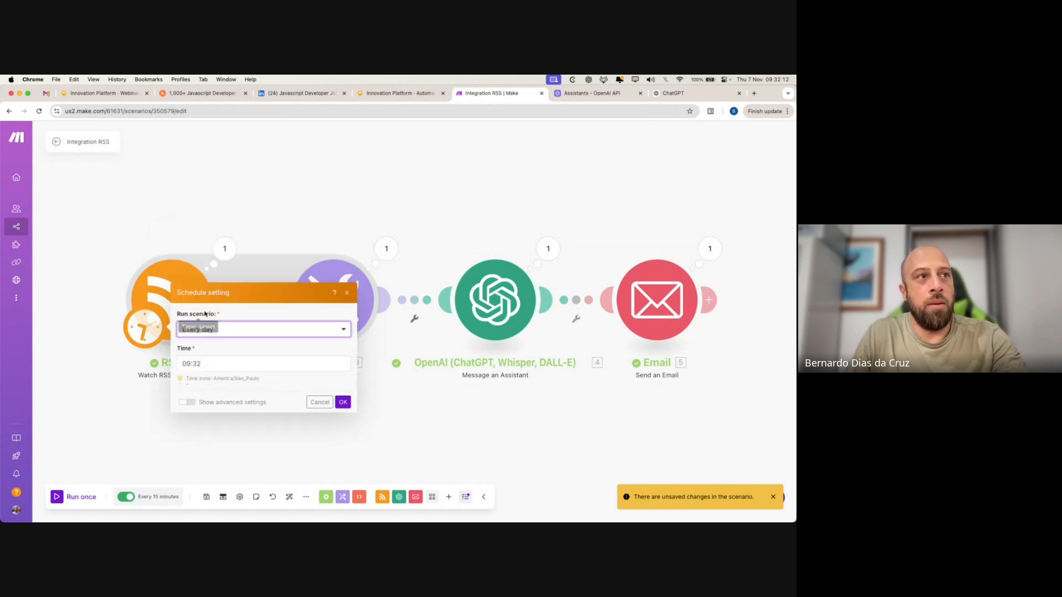
pyautogui.click(198, 341)
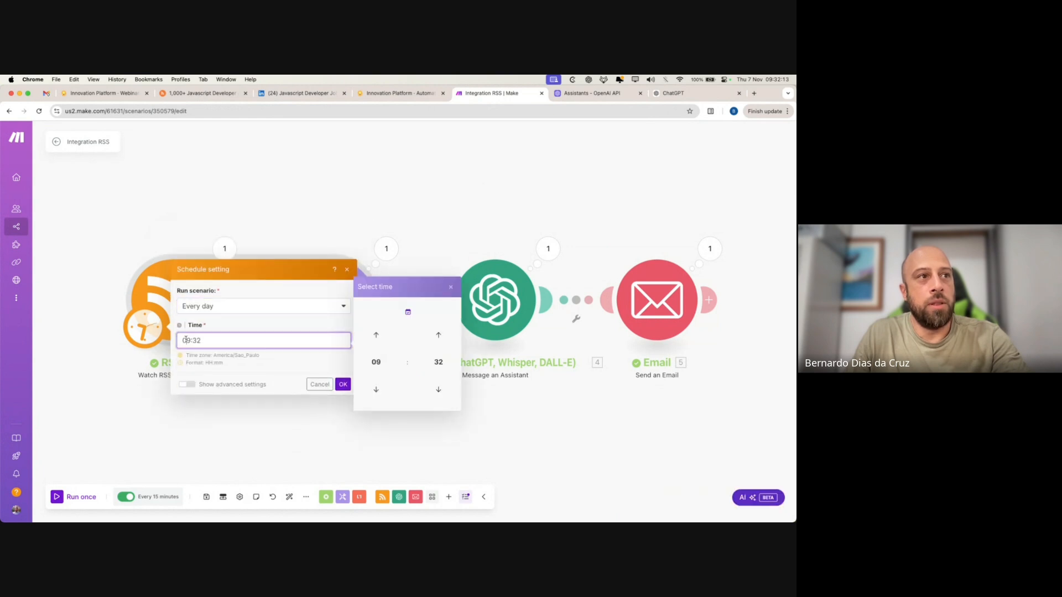
pyautogui.doubleClick(376, 334)
pyautogui.doubleClick(376, 389)
pyautogui.doubleClick(376, 389)
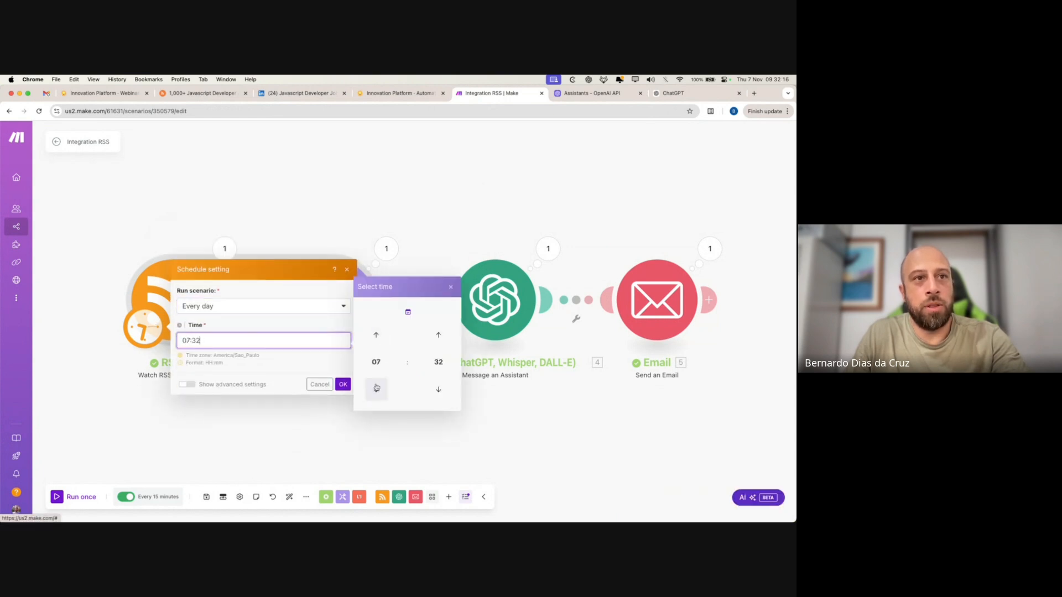
pyautogui.click(439, 362)
pyautogui.click(377, 338)
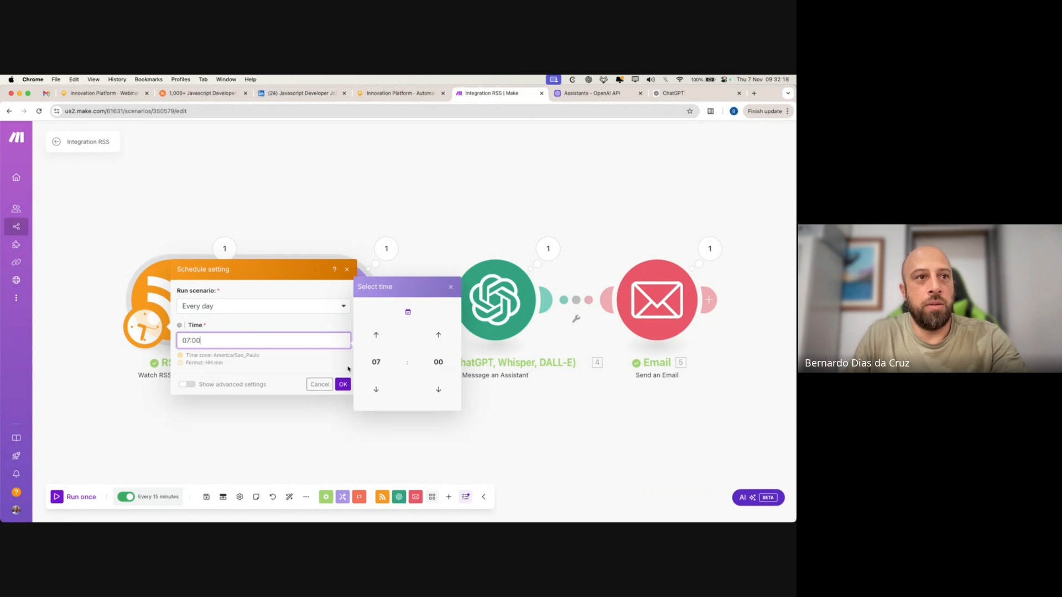
pyautogui.click(343, 384)
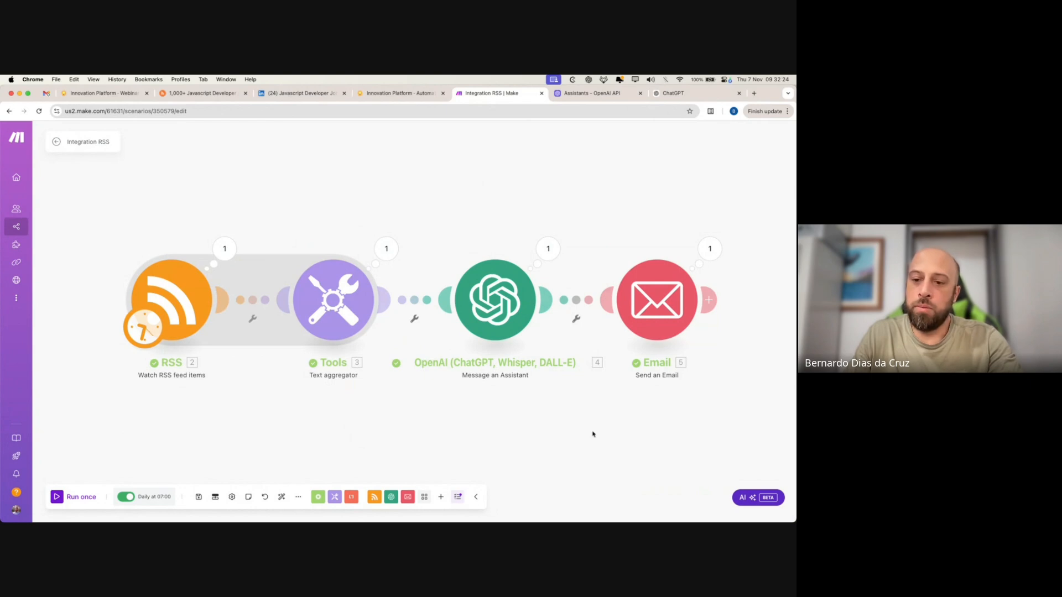
# - Scroll through the RSS Digest email in Gmail, then switch to the Innovation Platform webinar page
pyautogui.press('super+1')
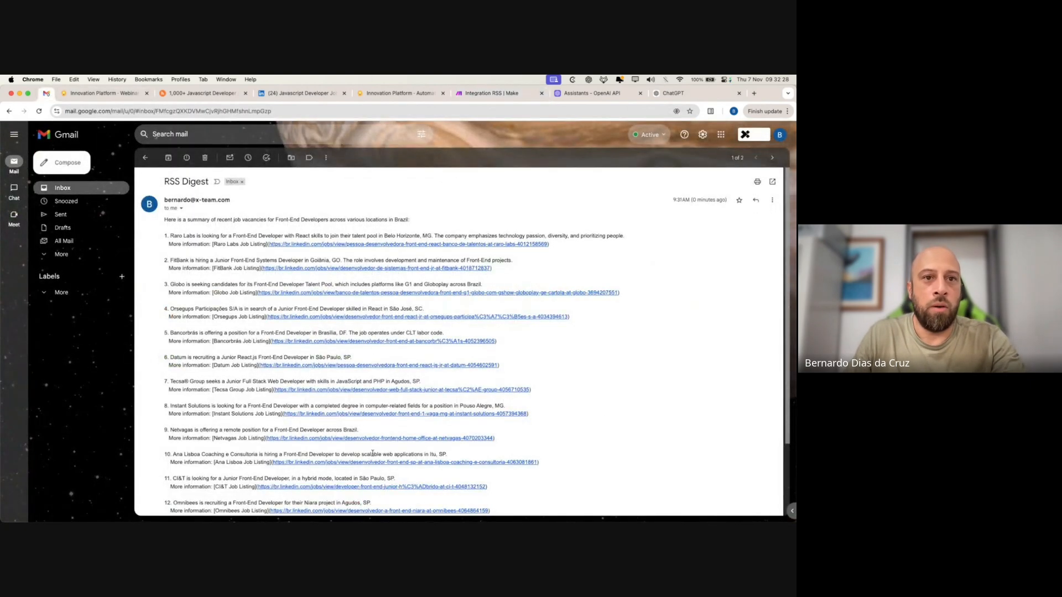
pyautogui.scroll(-3, 583, 426)
pyautogui.scroll(3, 593, 415)
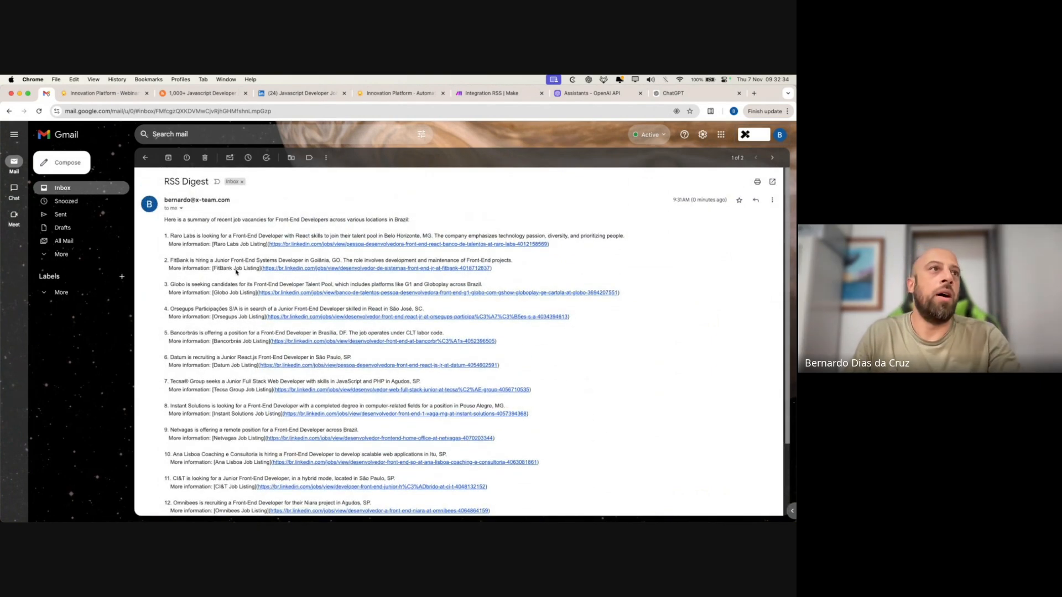
pyautogui.moveTo(183, 182)
pyautogui.mouseDown()
pyautogui.moveTo(197, 182)
pyautogui.moveTo(180, 182)
pyautogui.mouseUp()
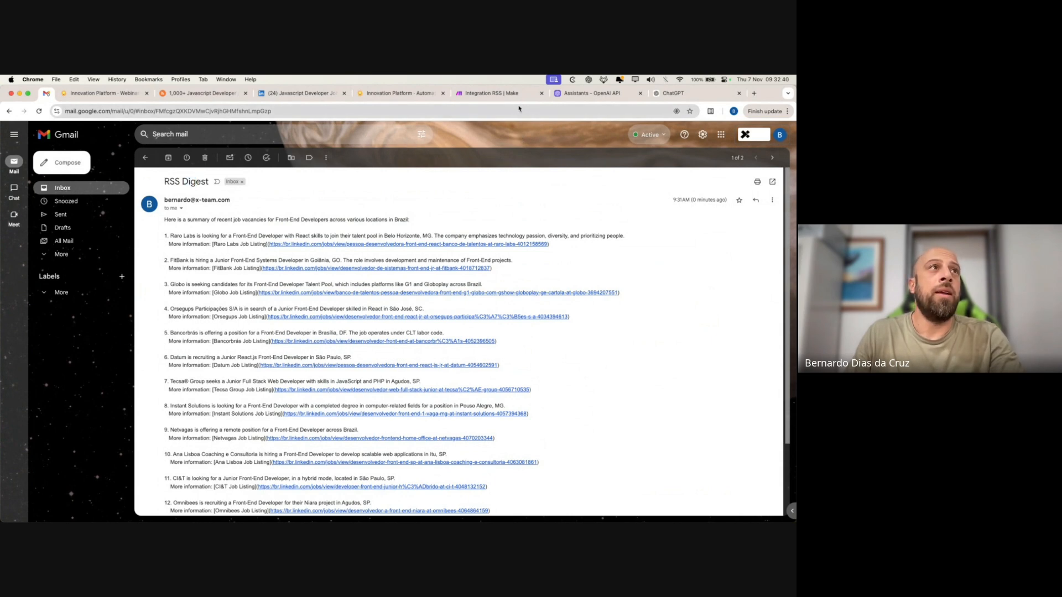
pyautogui.click(127, 92)
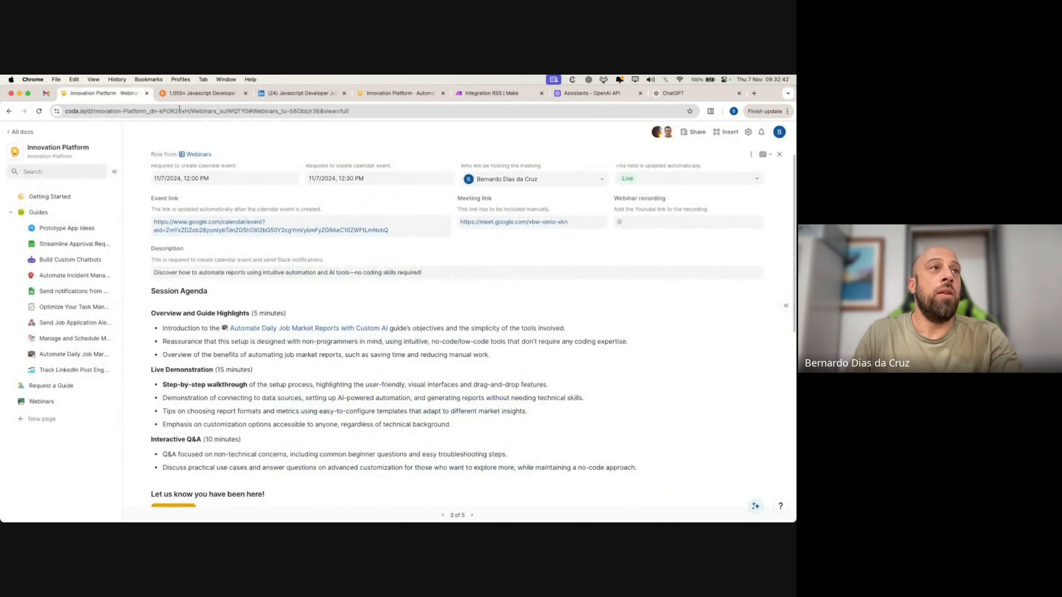
# - Read the Automate Daily Job Market Reports Steps and More Possibilities sections, then return to Gmail
pyautogui.click(397, 93)
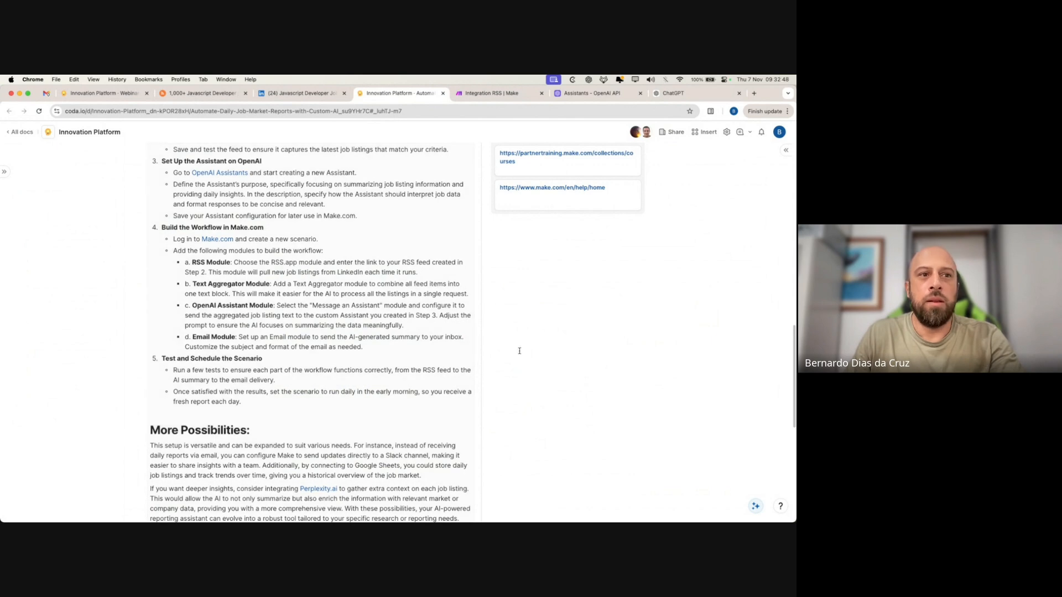
pyautogui.scroll(5, 520, 348)
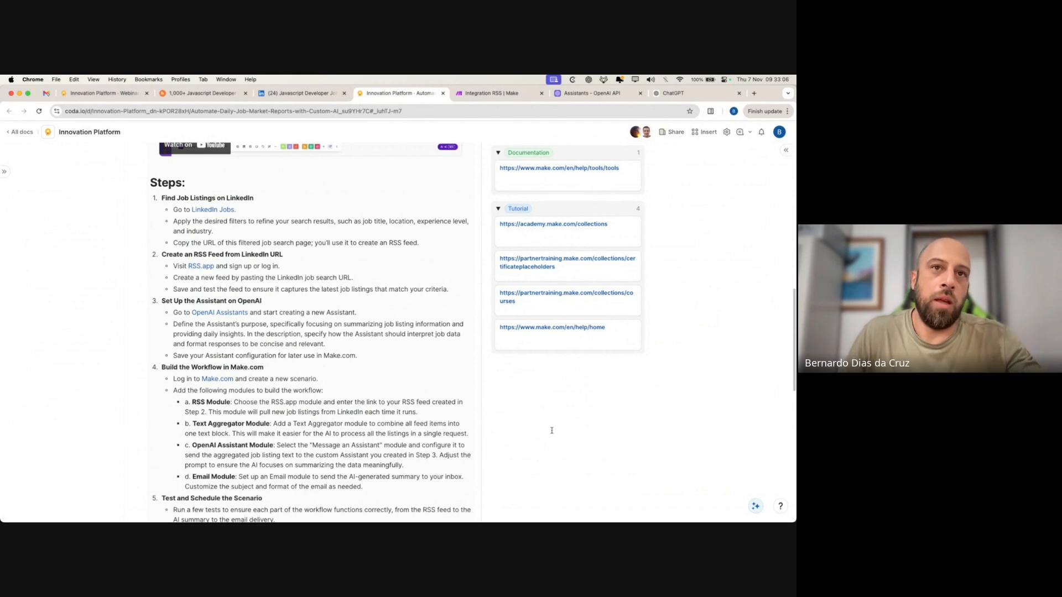
pyautogui.scroll(-5, 552, 430)
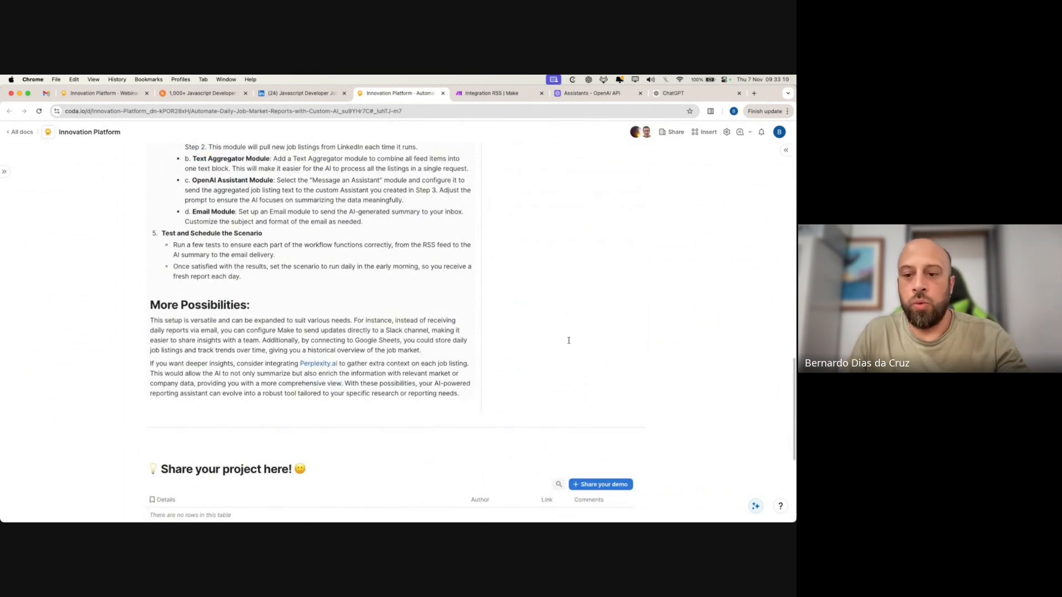
pyautogui.click(47, 93)
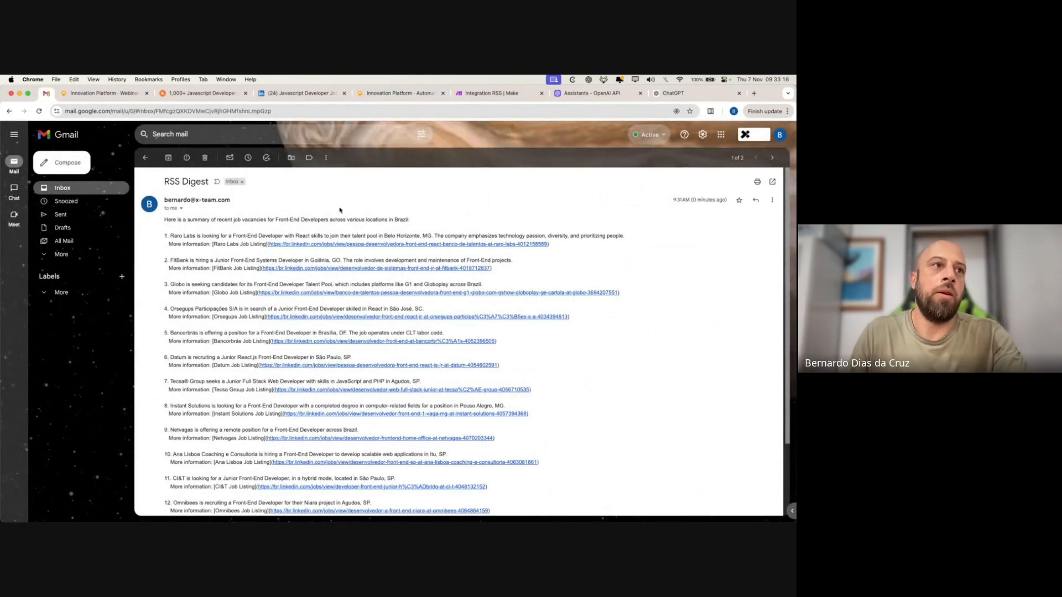
# - Open the guide's Perplexity.ai link in a new tab and view the Perplexity home page
pyautogui.click(379, 94)
pyautogui.keyDown('super'); pyautogui.click(305, 363); pyautogui.keyUp('super')
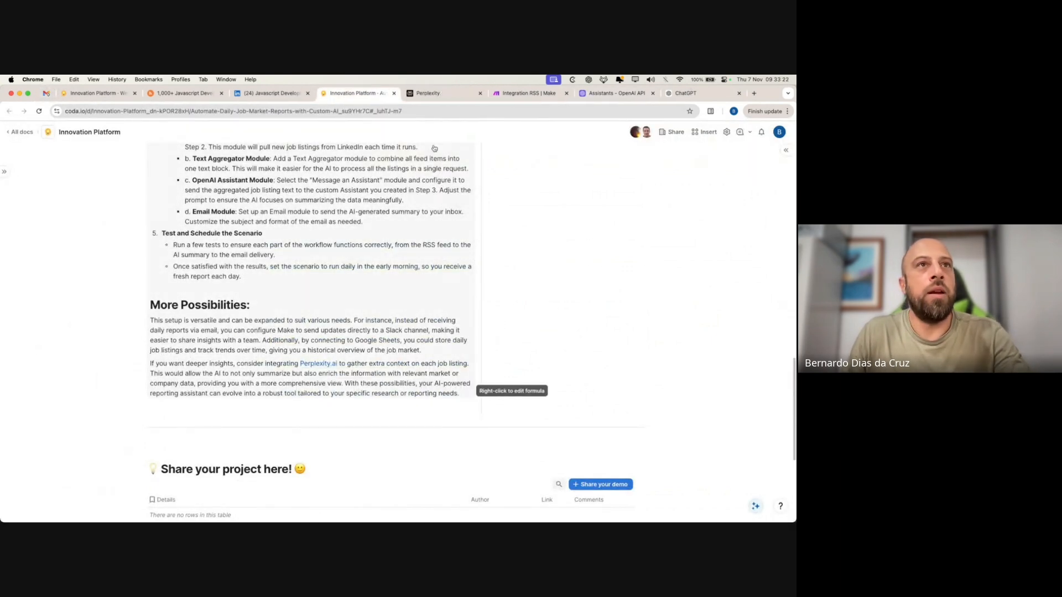
pyautogui.click(436, 94)
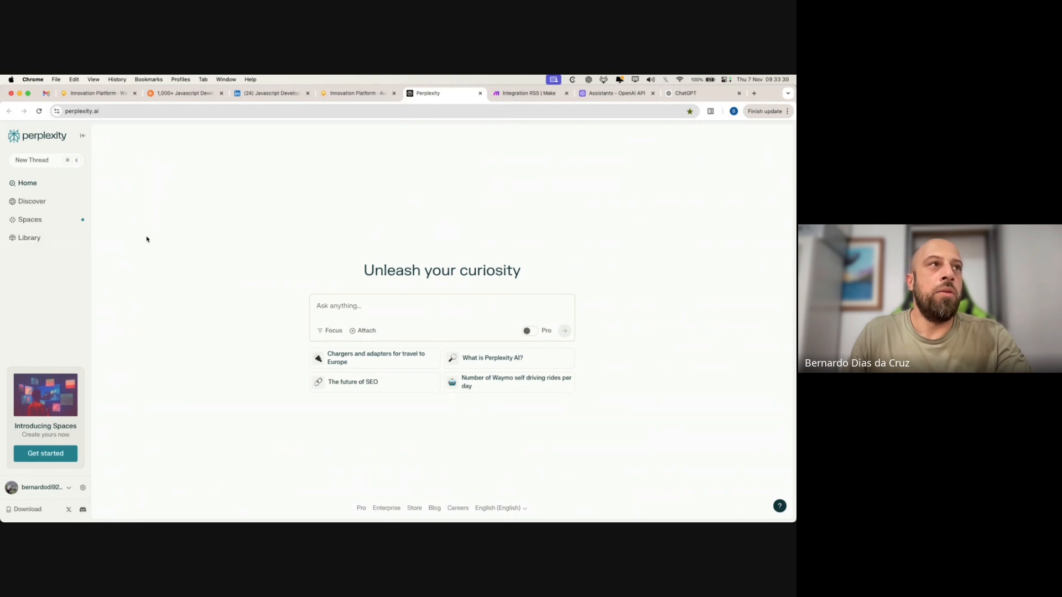
# - Glance over the webinar, Perplexity and Make tabs, ending on the RSS Digest email
pyautogui.click(91, 97)
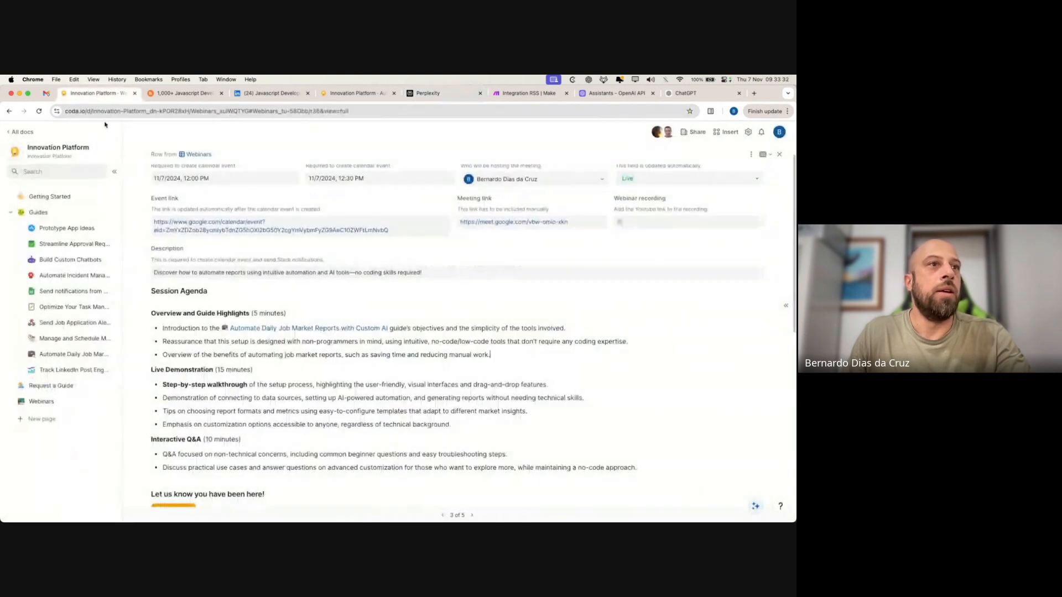
pyautogui.click(442, 95)
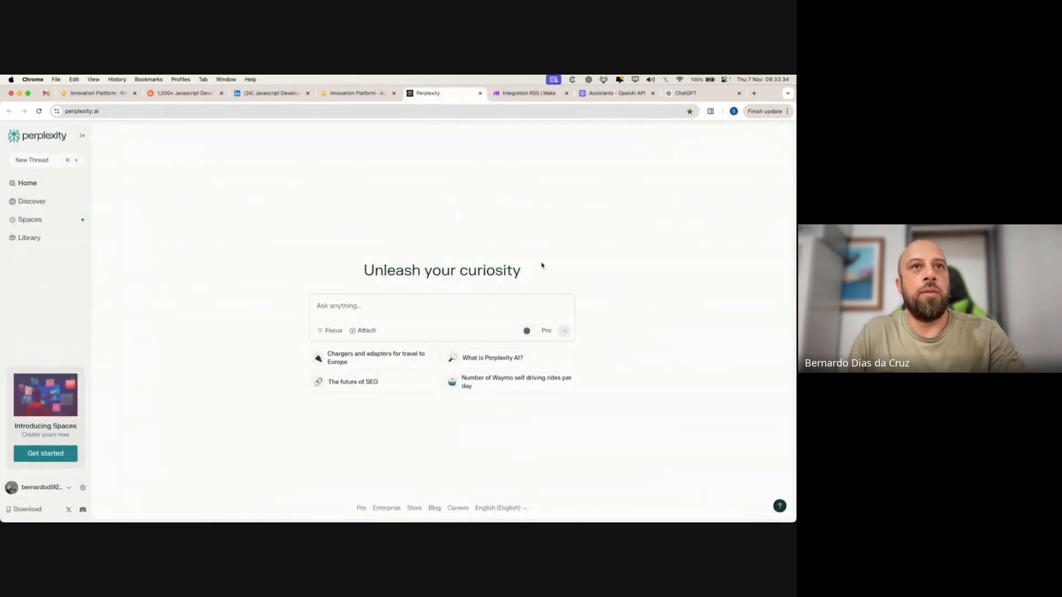
pyautogui.click(543, 94)
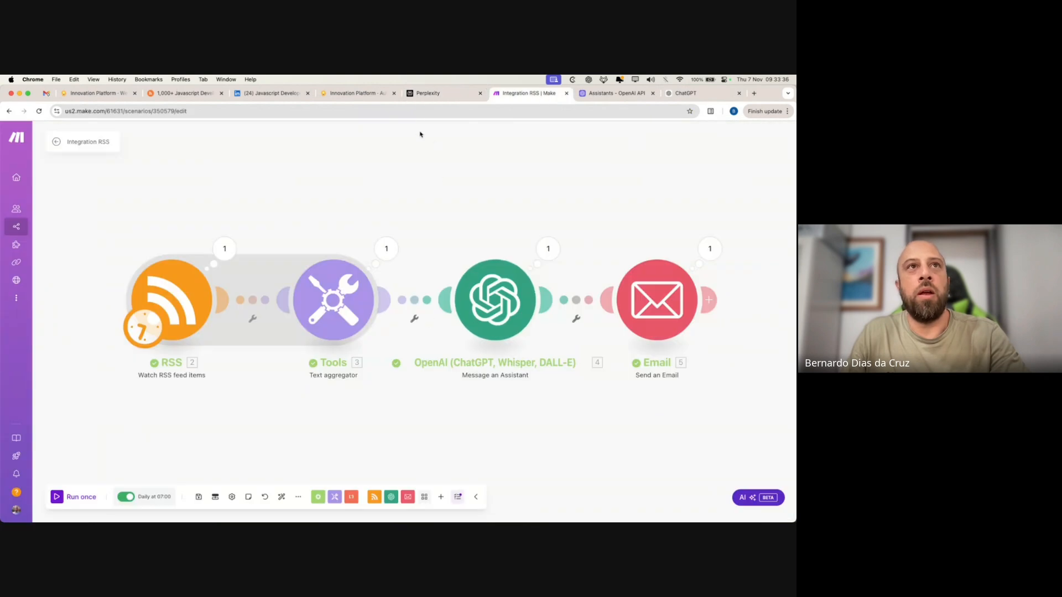
pyautogui.click(422, 94)
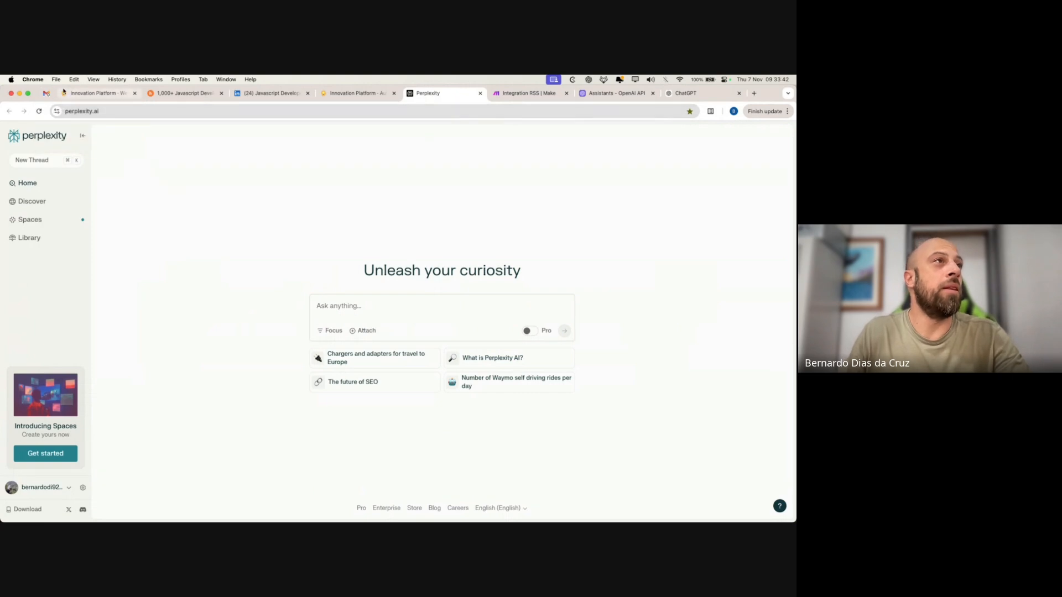
pyautogui.click(46, 94)
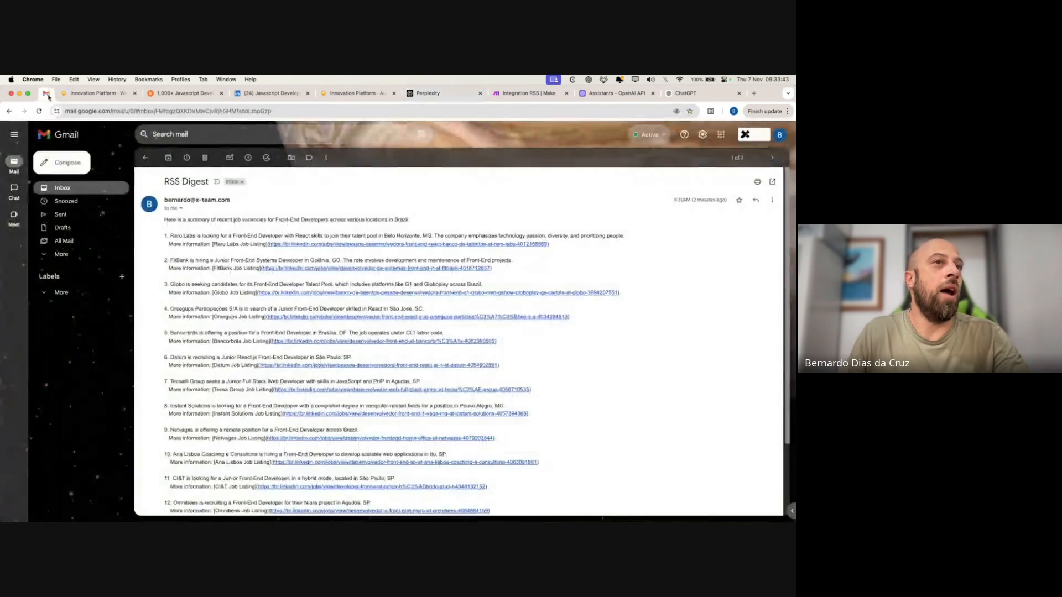
# - Copy the first LinkedIn job link from the email and submit it to Perplexity
pyautogui.rightClick(539, 245)
pyautogui.click(579, 299)
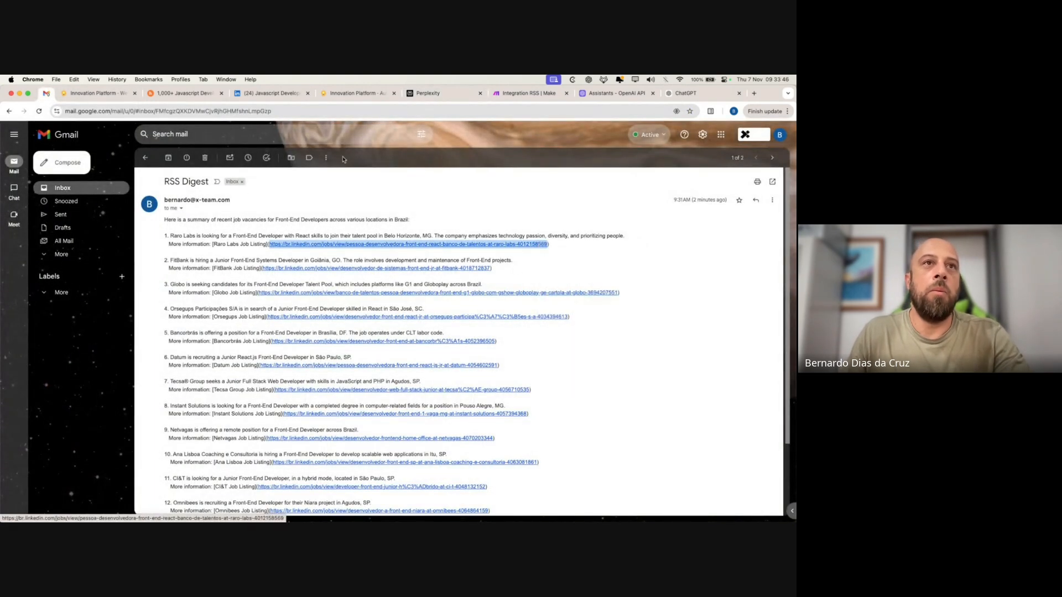
pyautogui.click(437, 94)
pyautogui.click(336, 307)
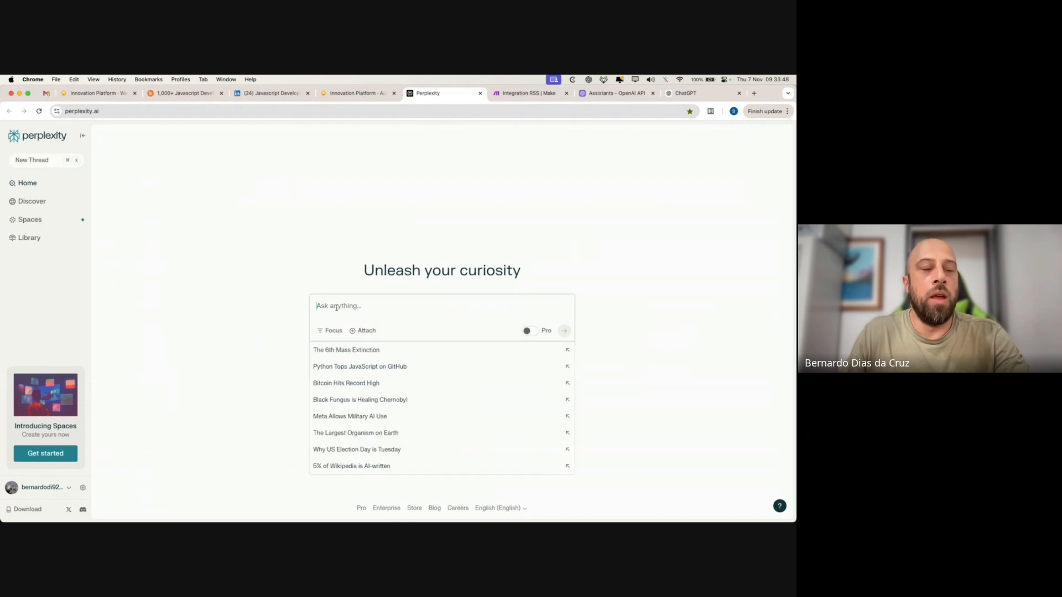
pyautogui.press('super+v')
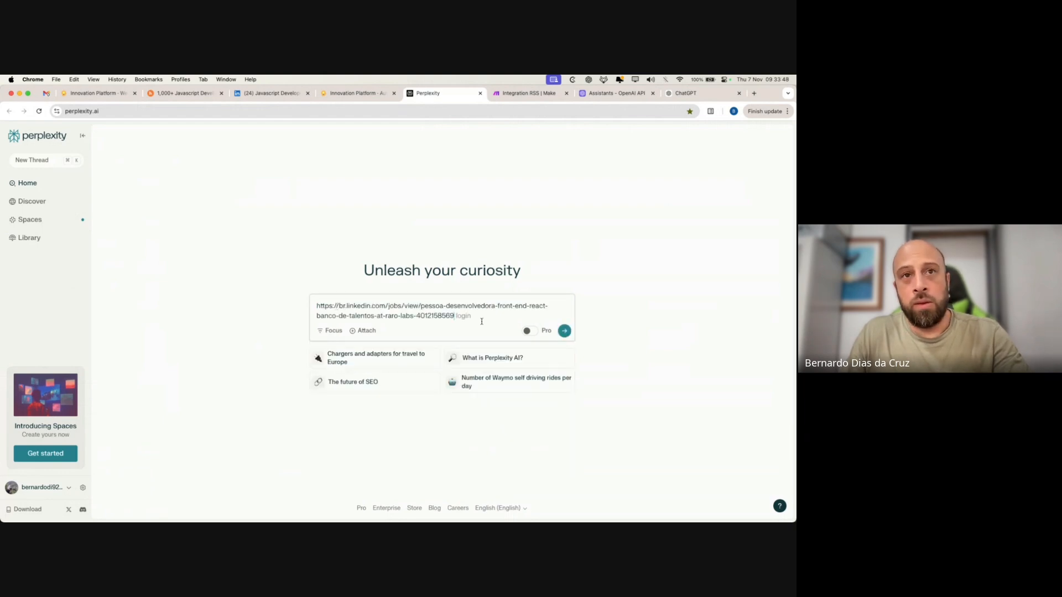
pyautogui.click(567, 332)
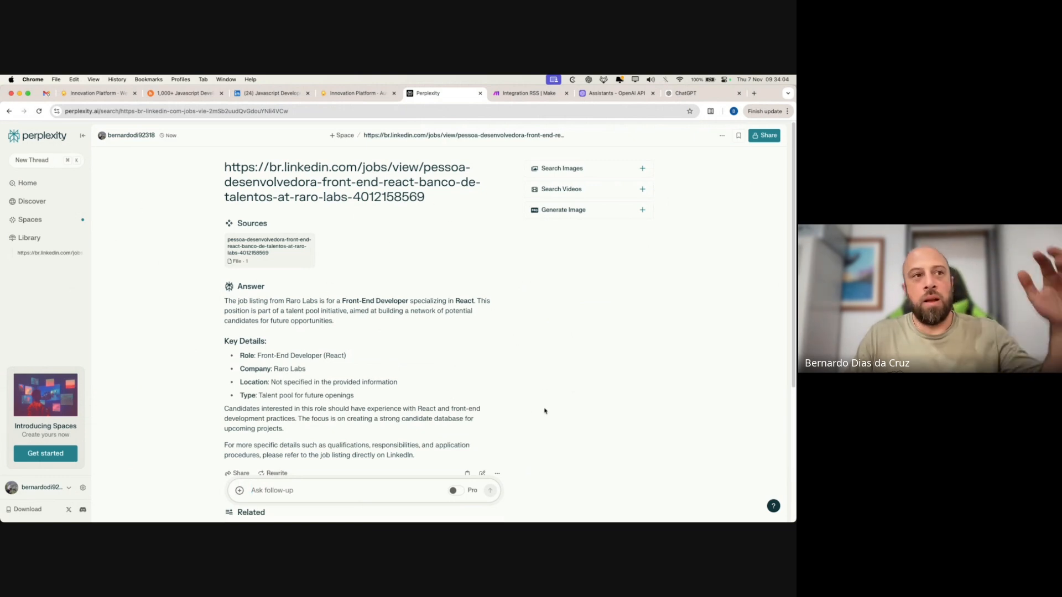
# - Review Perplexity's summary of the Raro Labs React Front-End Developer listing and its key details
pyautogui.scroll(-5, 372, 318)
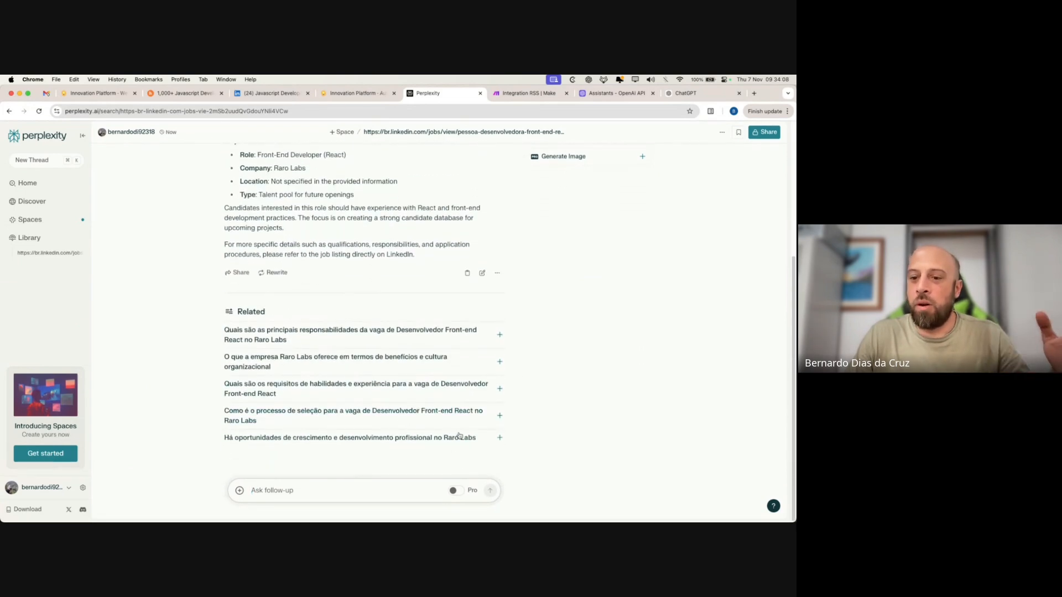
pyautogui.scroll(5, 542, 397)
pyautogui.scroll(-2, 367, 414)
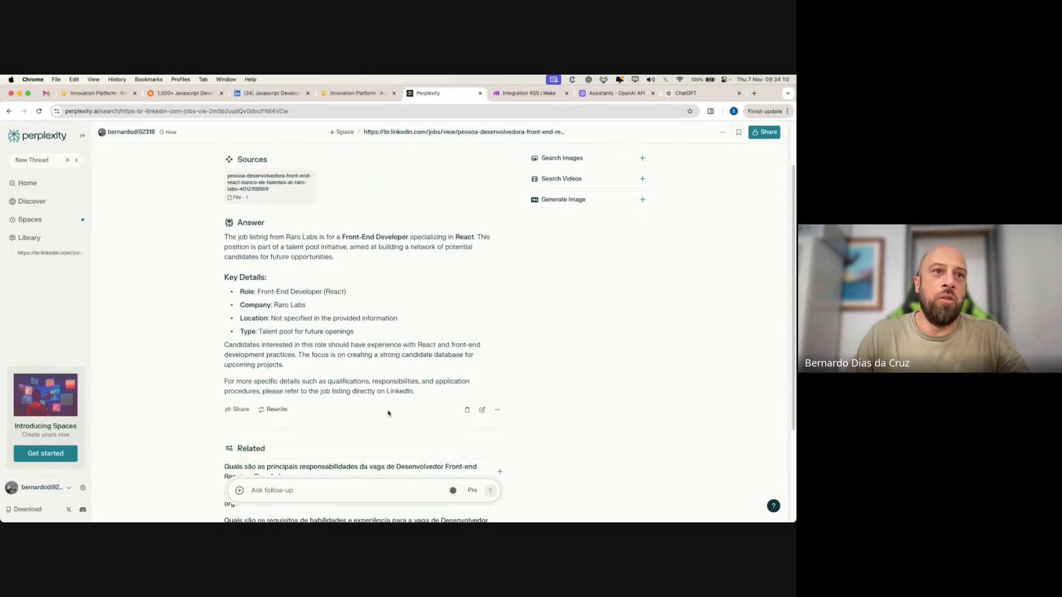
pyautogui.click(50, 96)
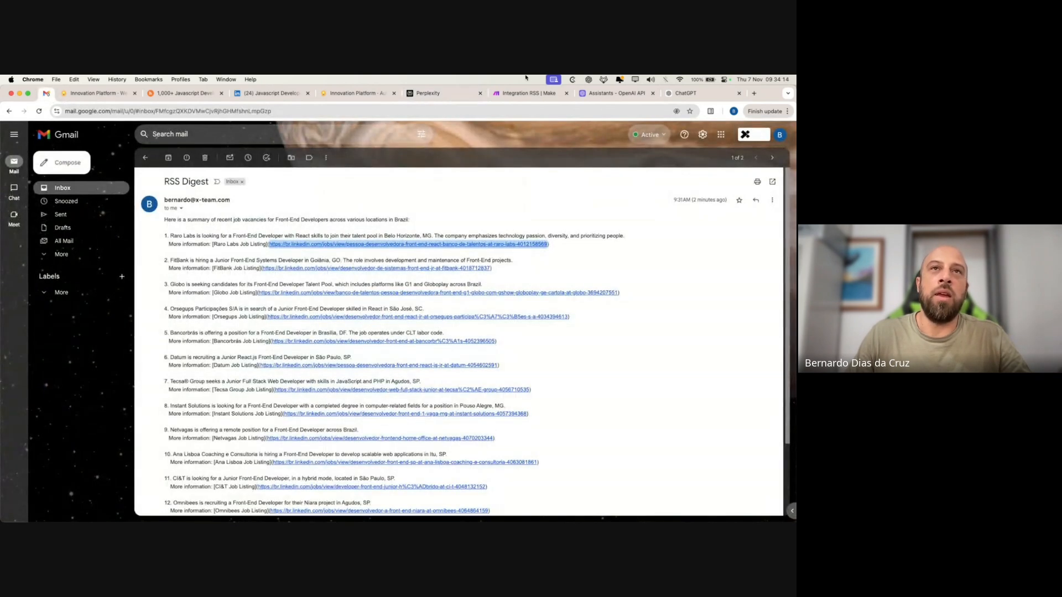
pyautogui.click(431, 92)
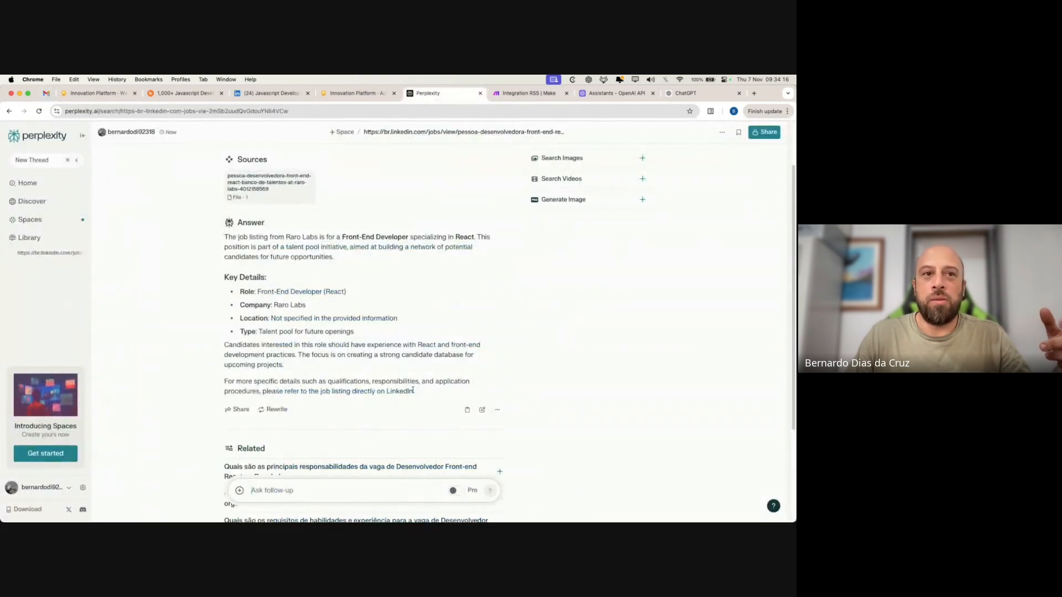
pyautogui.moveTo(413, 390); pyautogui.dragTo(227, 221)
pyautogui.click(447, 305)
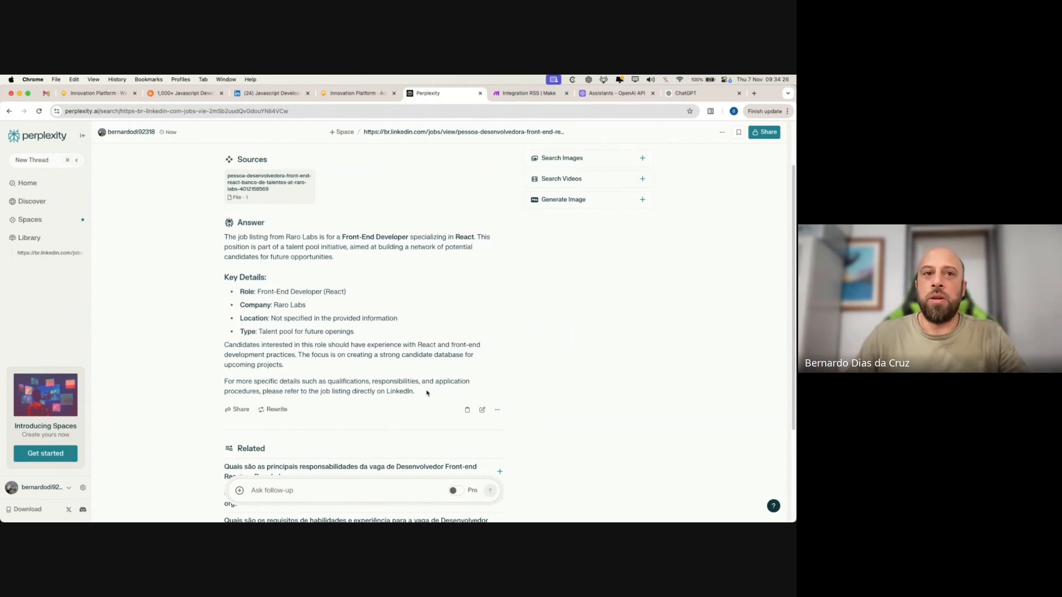
pyautogui.moveTo(426, 392); pyautogui.dragTo(236, 280)
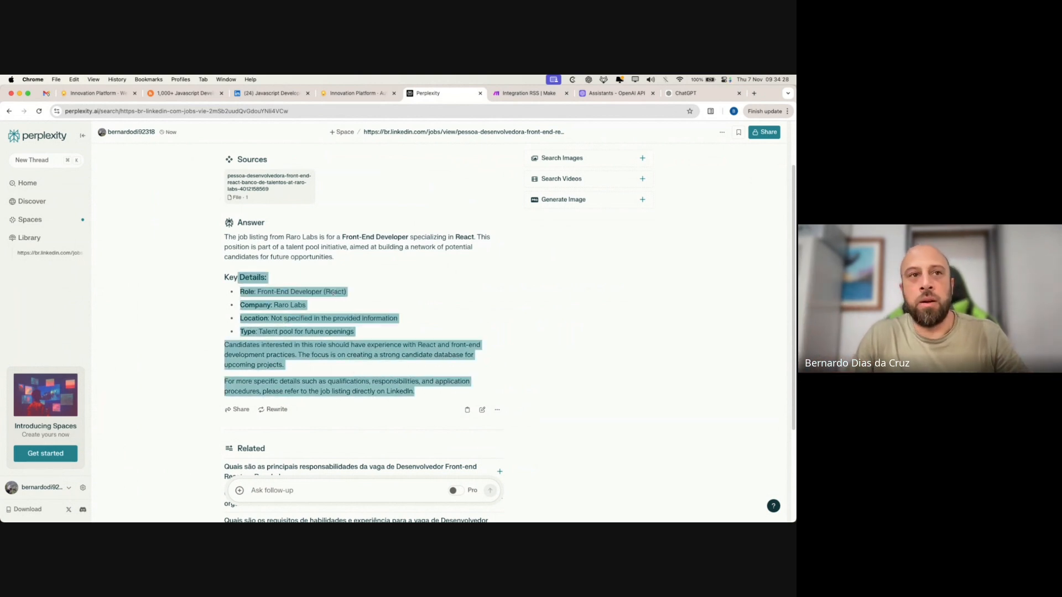
pyautogui.click(416, 299)
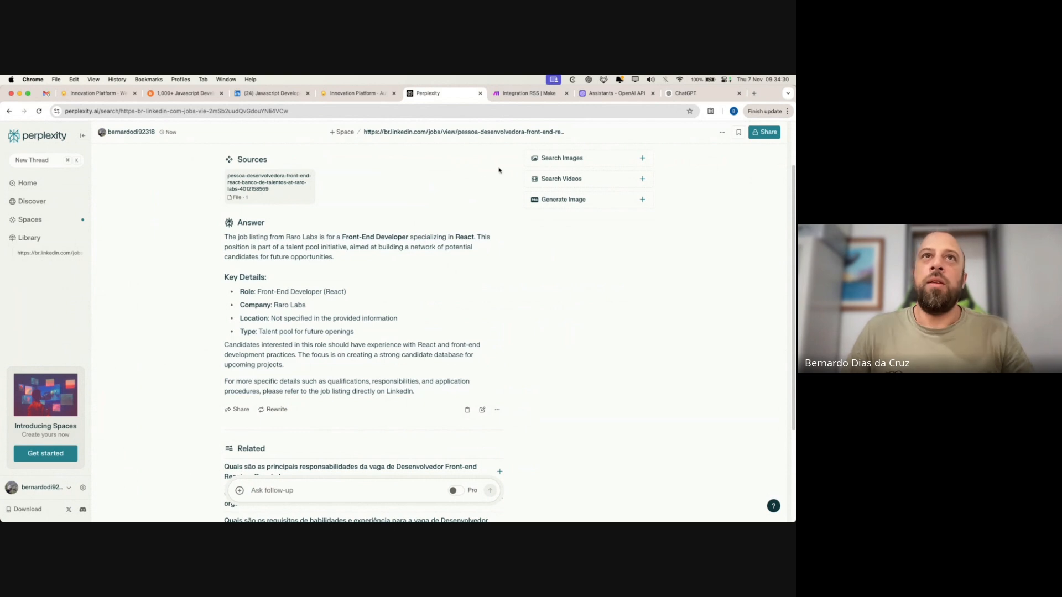
# - Return to the Integration RSS Make tab and nudge the canvas to show all four modules
pyautogui.click(514, 93)
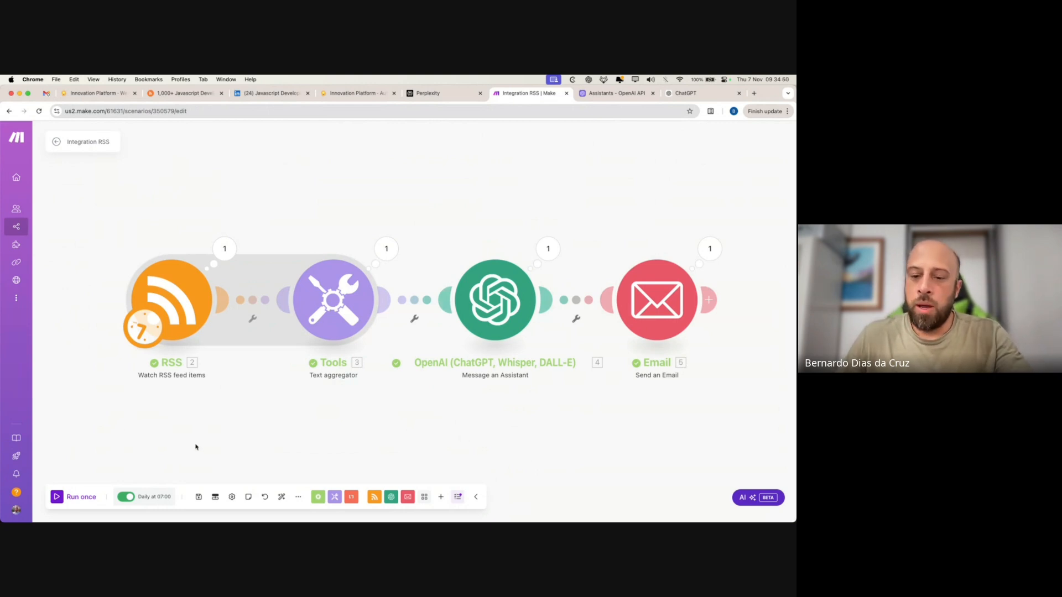
pyautogui.moveTo(618, 437); pyautogui.dragTo(607, 433)
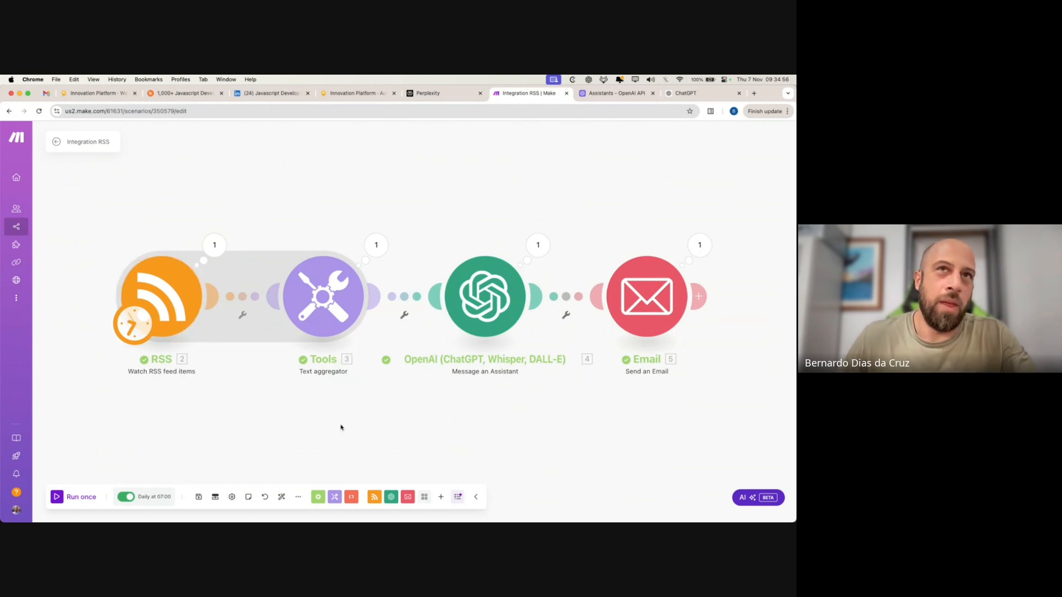
# - Load phantombuster.com in a new browser tab
pyautogui.click(754, 94)
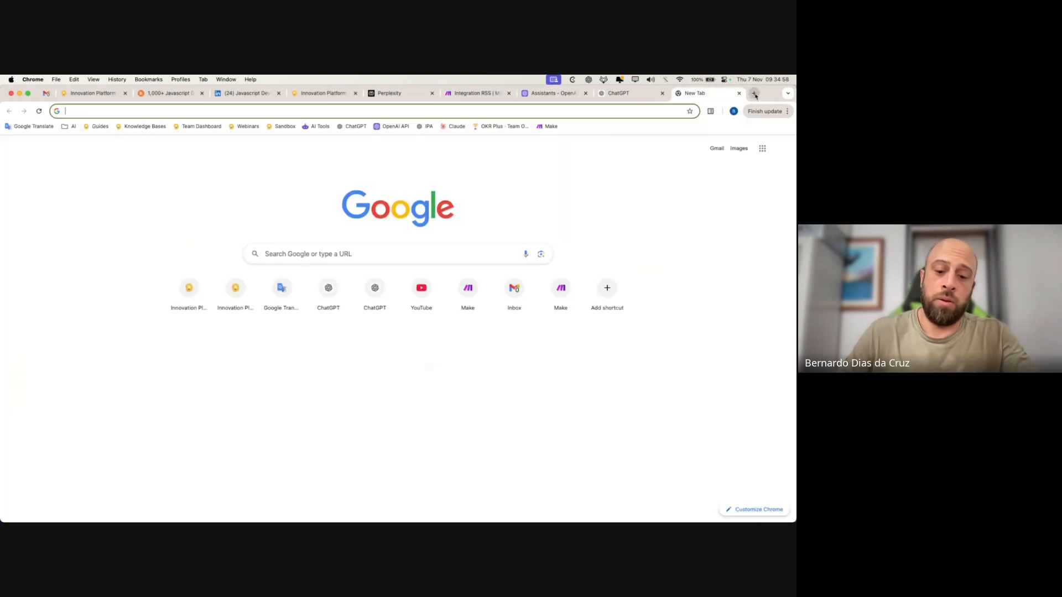
pyautogui.write('phant')
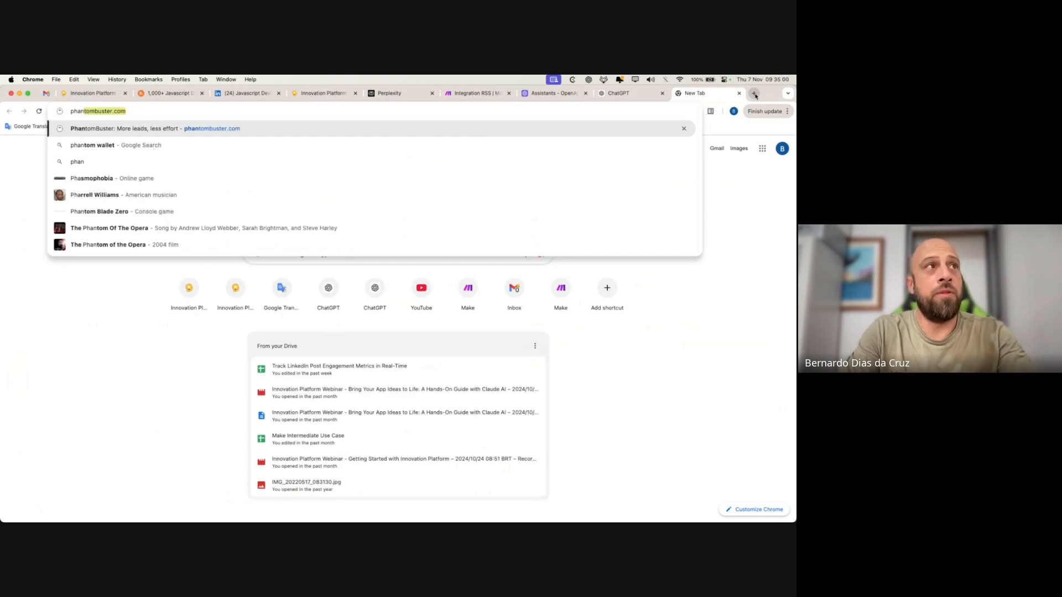
pyautogui.press('Return')
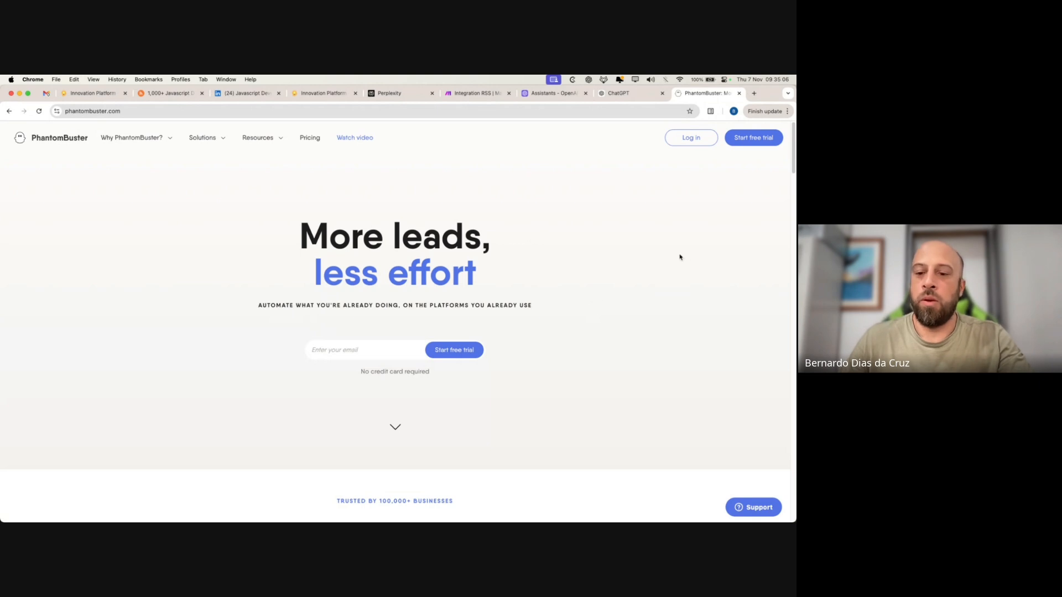
pyautogui.scroll(-1, 681, 257)
# - Filter PhantomBuster's solutions to LinkedIn and browse the popular automation use cases
pyautogui.click(199, 138)
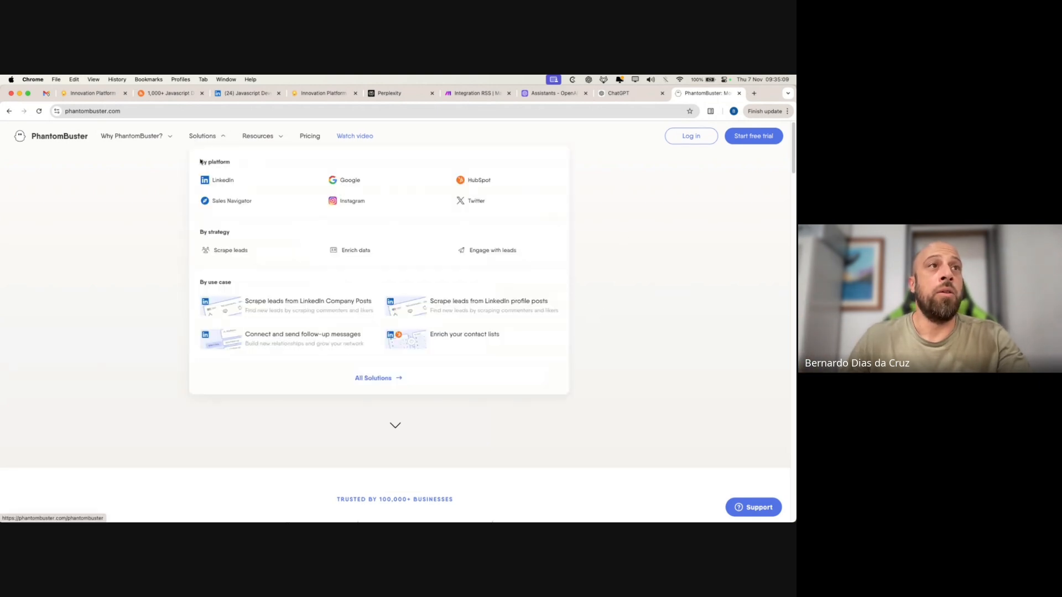
pyautogui.click(228, 179)
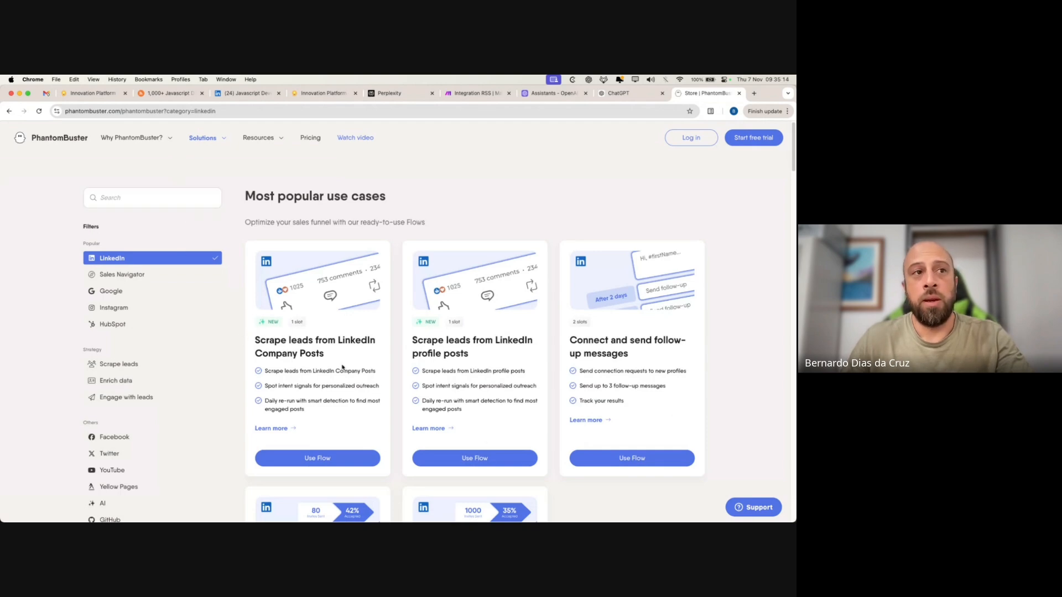
pyautogui.scroll(-5, 525, 358)
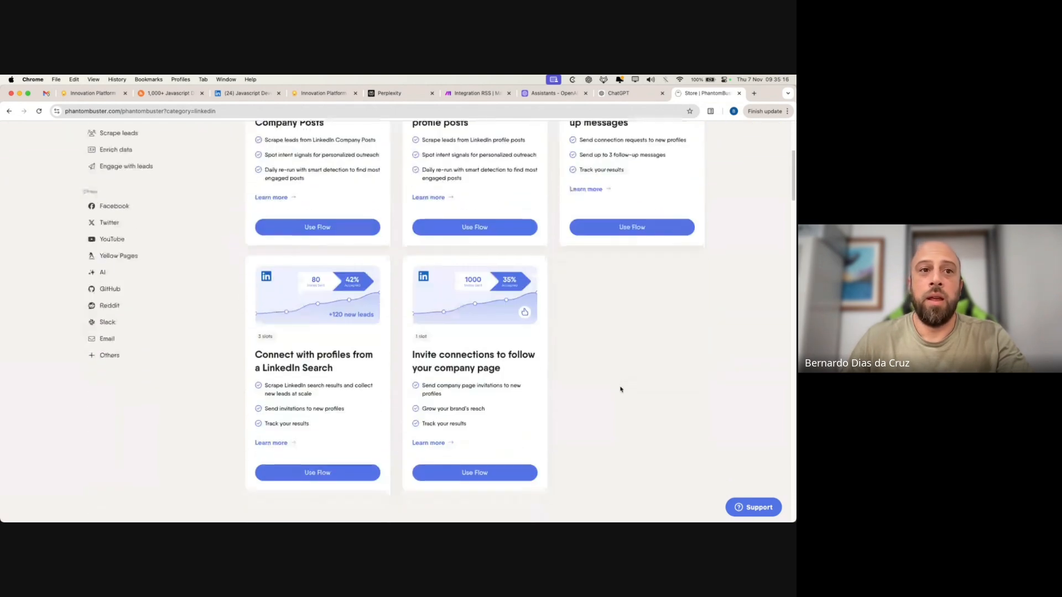
pyautogui.scroll(5, 94, 283)
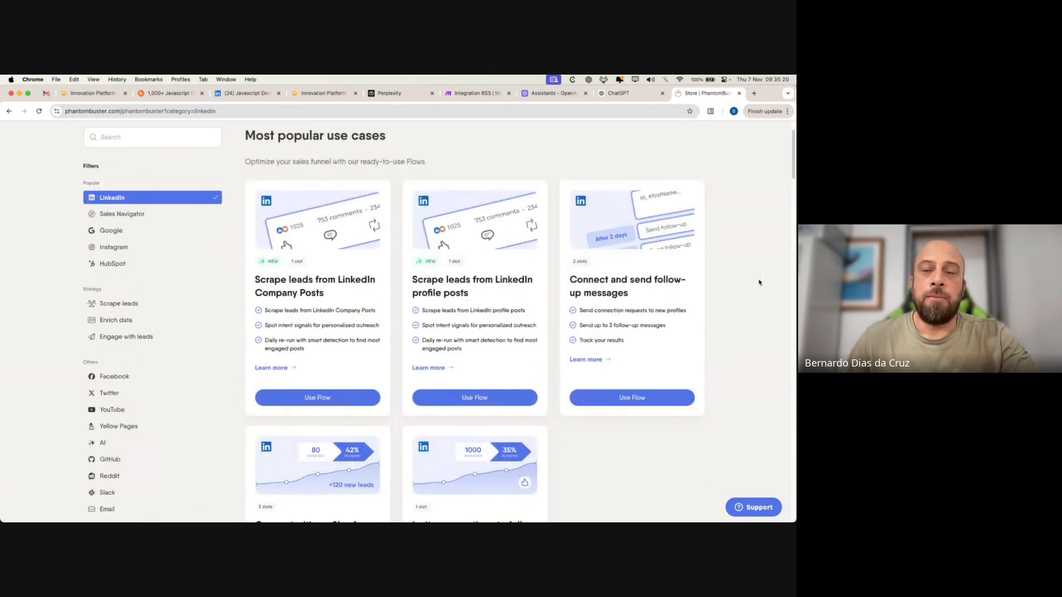
pyautogui.click(376, 111)
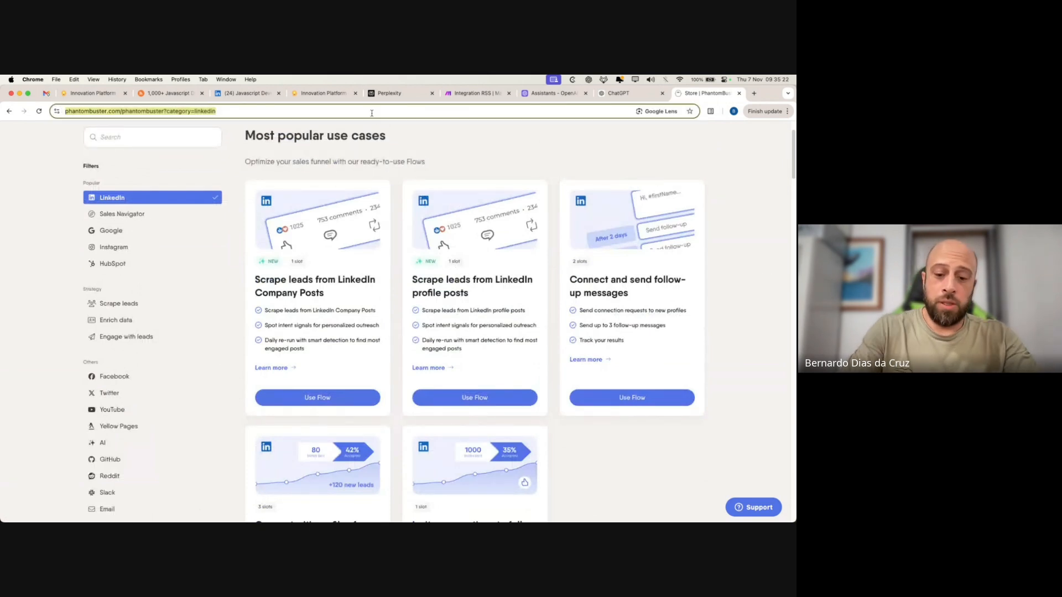
# - Load apify.com, then switch back to the Integration RSS Make tab
pyautogui.write('apify.com')
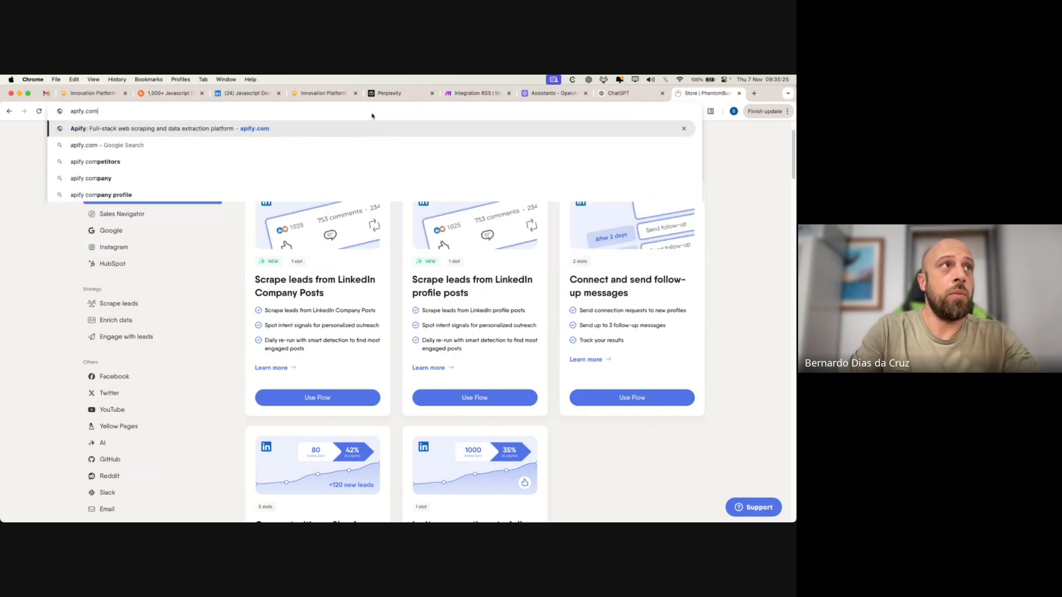
pyautogui.press('Return')
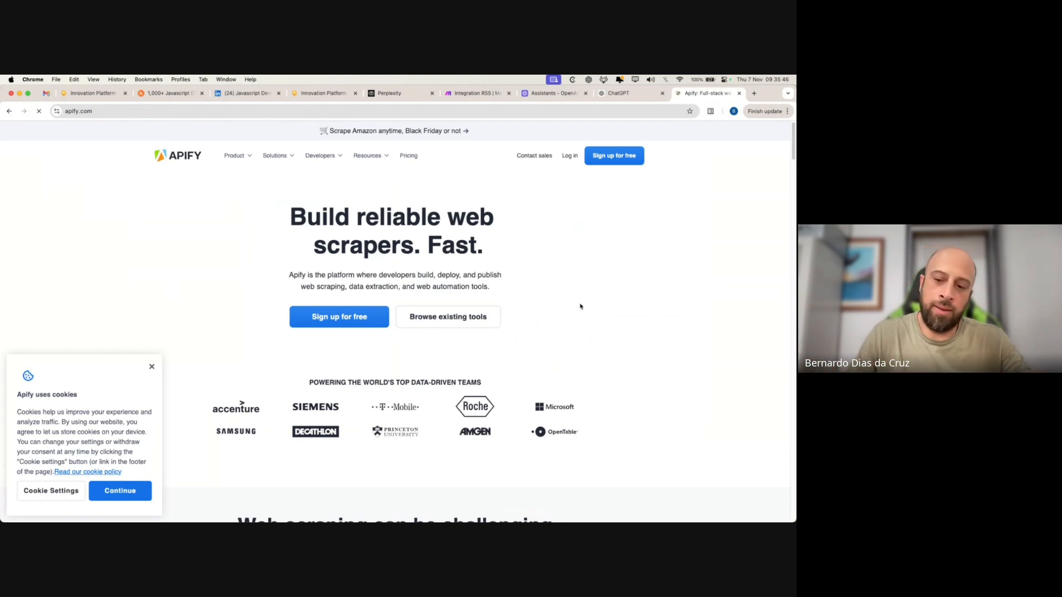
pyautogui.click(458, 95)
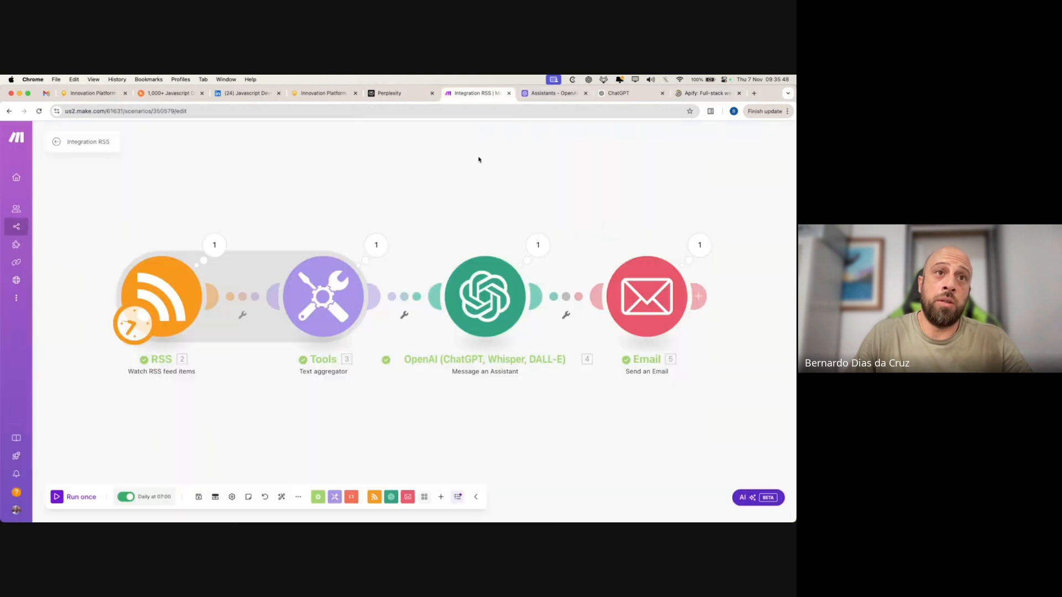
# - Close the Apify tab and bring Make's Integration RSS scenario back into view
pyautogui.click(705, 95)
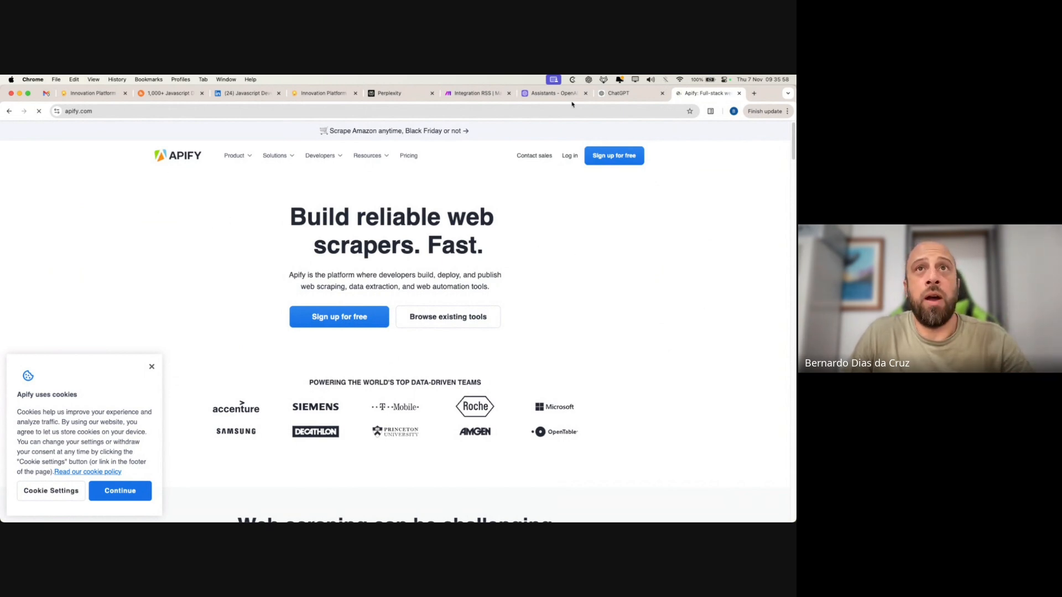
pyautogui.click(740, 93)
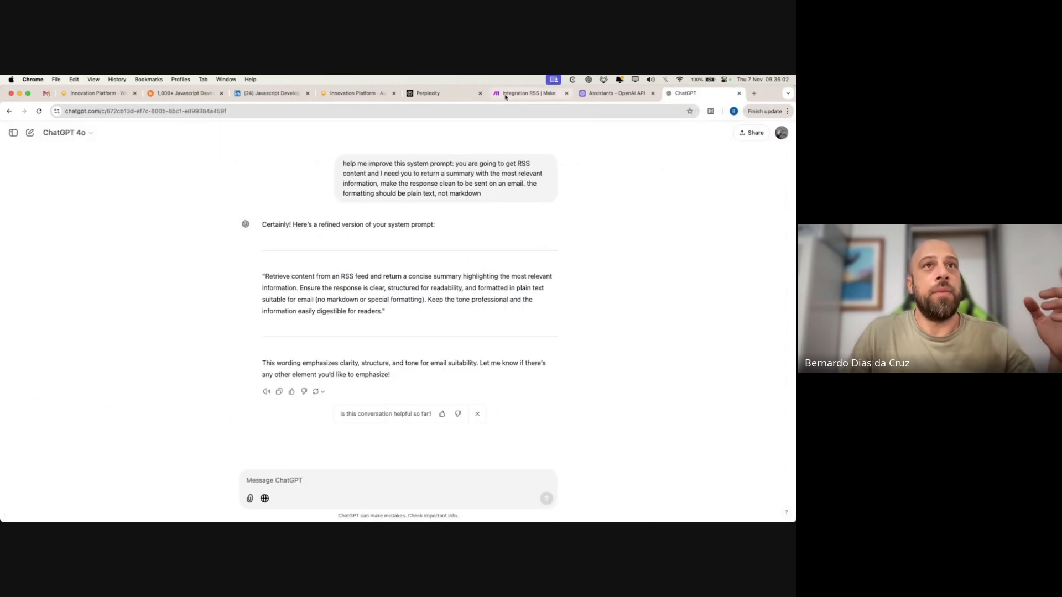
pyautogui.click(504, 95)
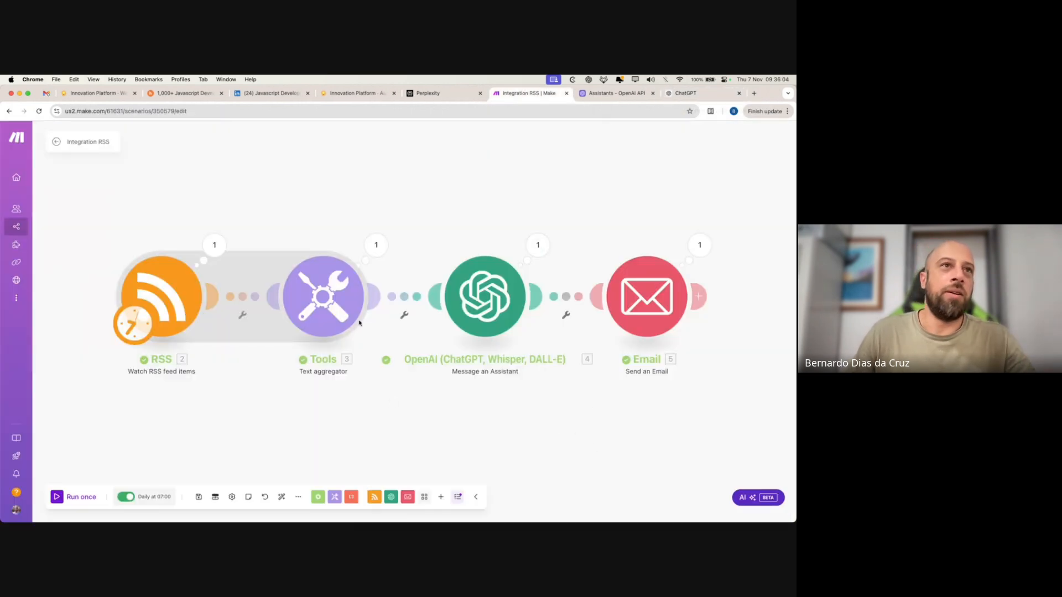
pyautogui.moveTo(288, 161); pyautogui.dragTo(294, 172)
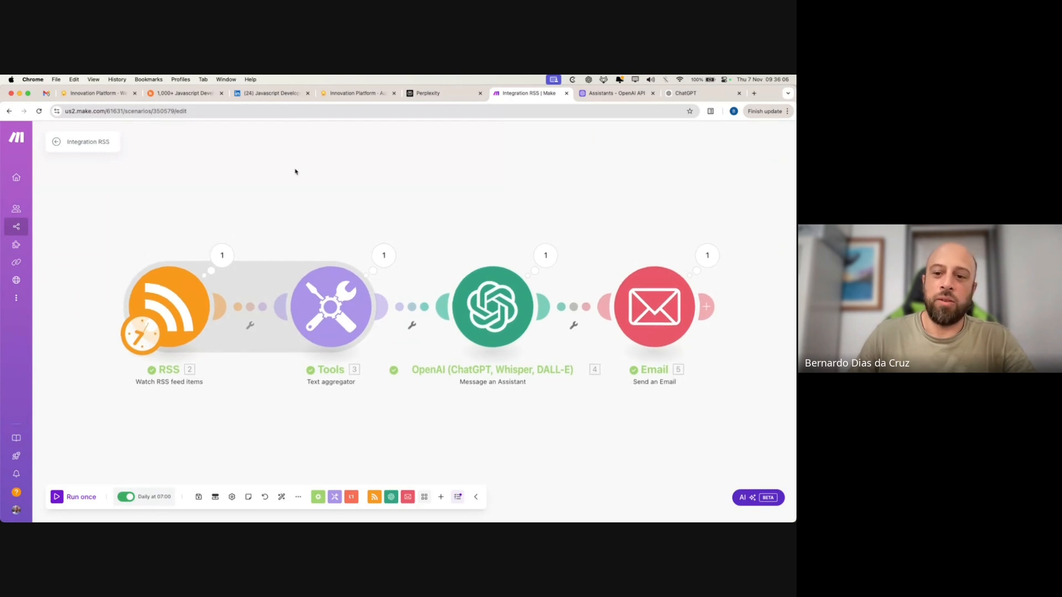